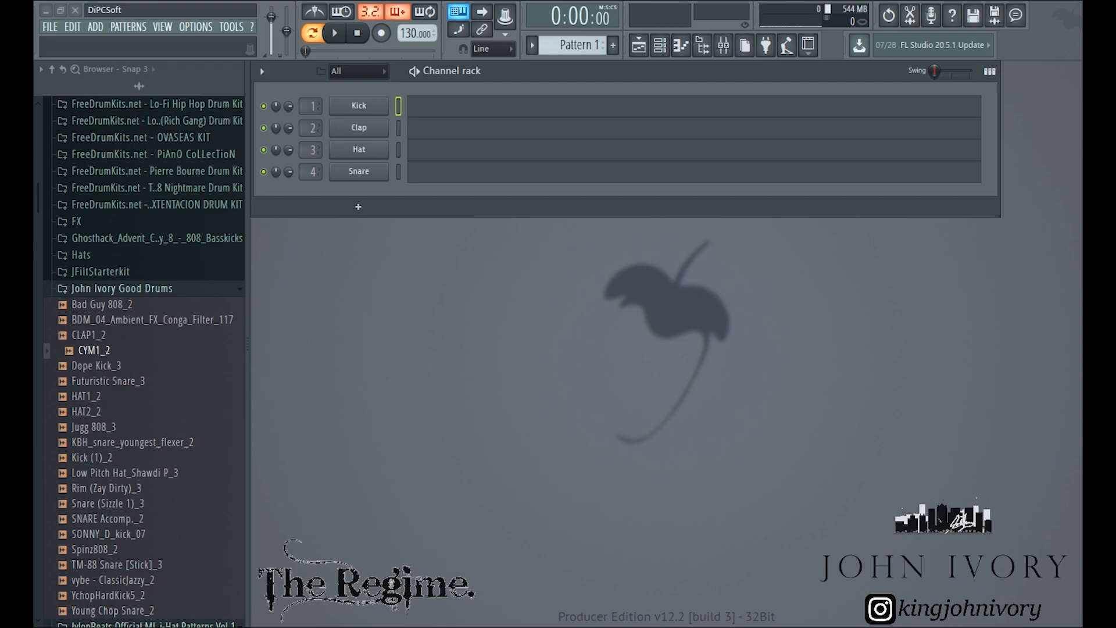
Collapse the John Ivory Good Drums folder and its parent folder to return the browser to its top-level folder list
left_click(466, 232)
left_click(399, 103)
left_click(210, 285)
scroll(112, 369, "up", 15)
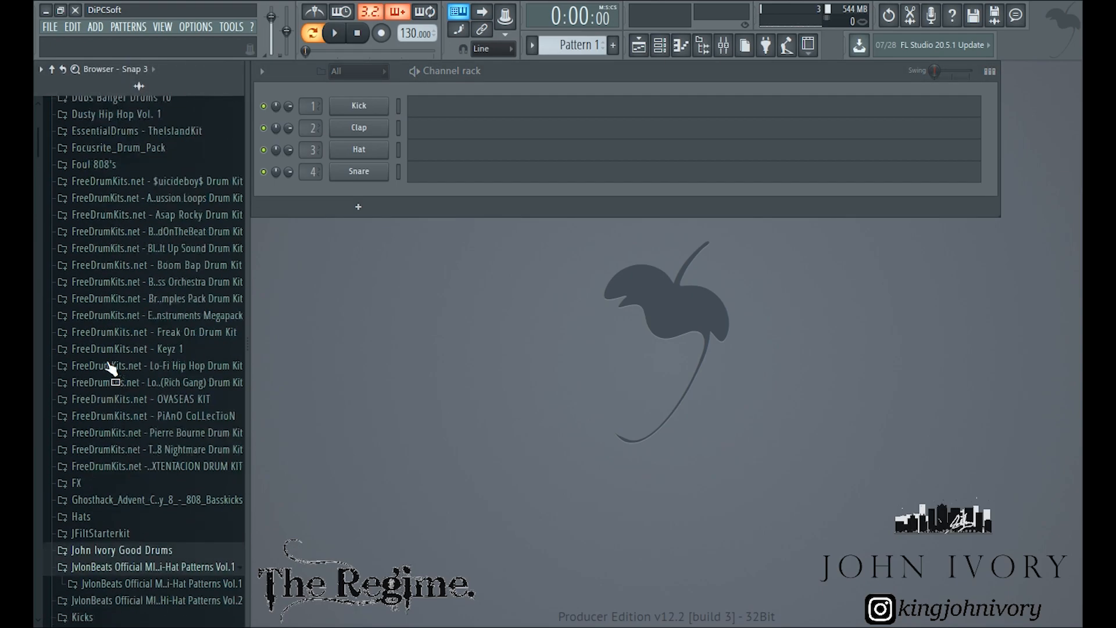
left_click(139, 242)
scroll(130, 323, "down", 6)
scroll(126, 328, "up", 6)
left_click(127, 423)
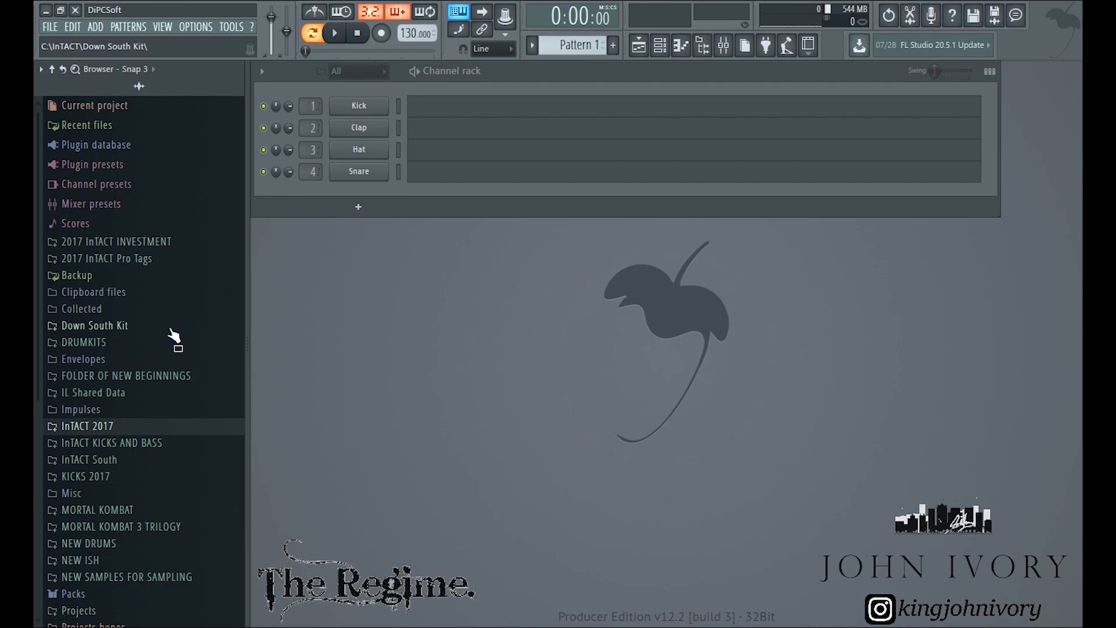
left_click(50, 27)
left_click(320, 389)
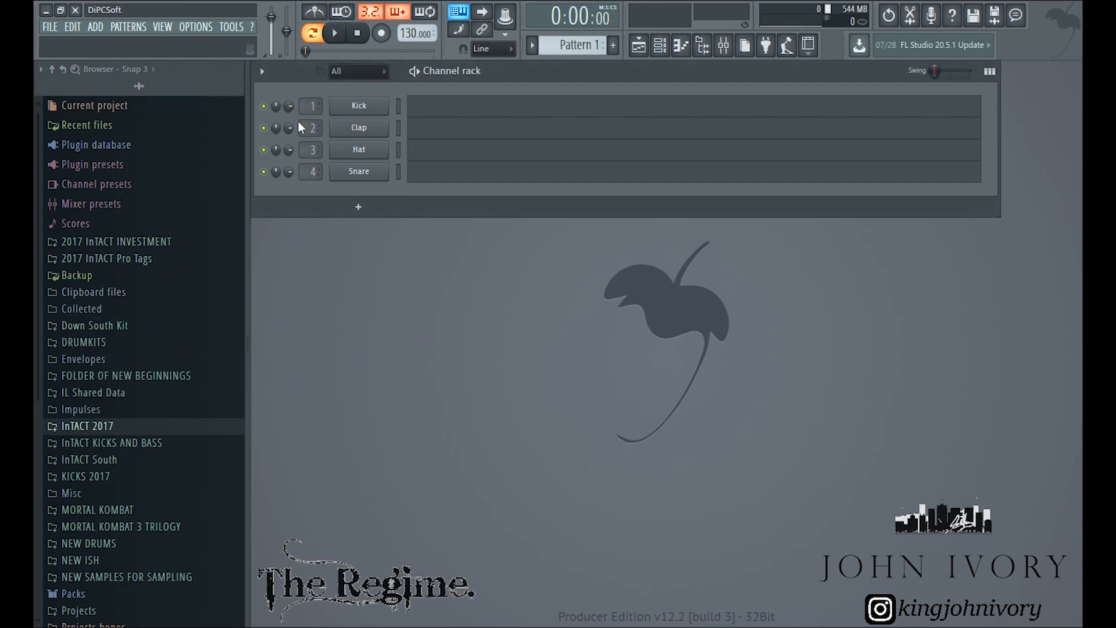
left_click(359, 105)
left_click(776, 251)
Inspect the effects chain on the mixer's Master track, moving the mixer clear of the Channel rack, and close the mixer
left_click(724, 45)
left_click(1019, 243)
left_click(722, 49)
left_click(372, 242)
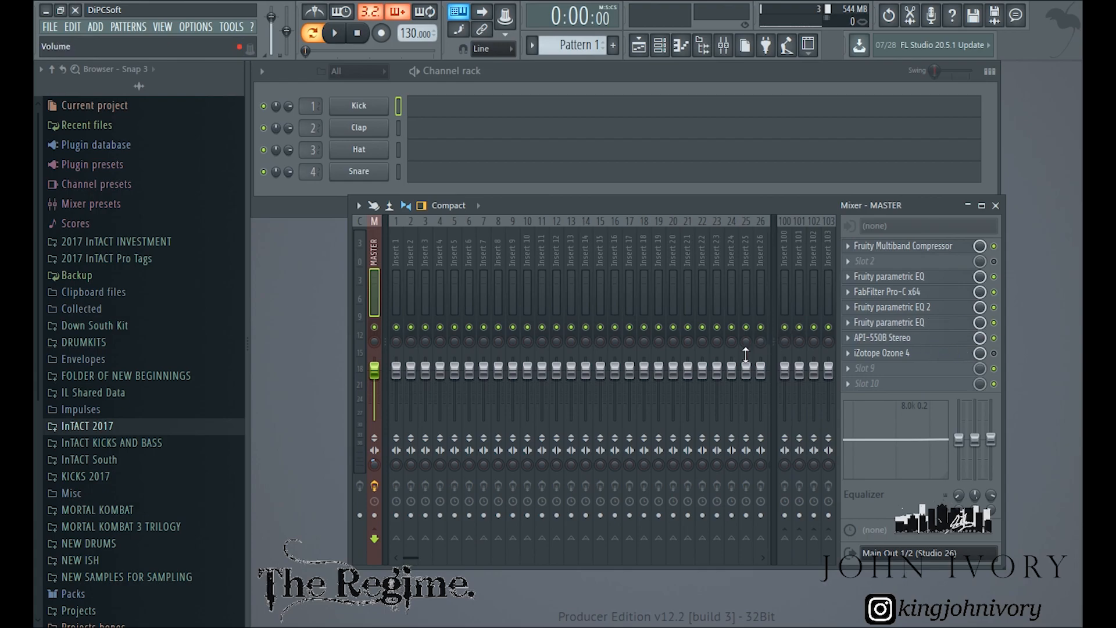
left_click(398, 105)
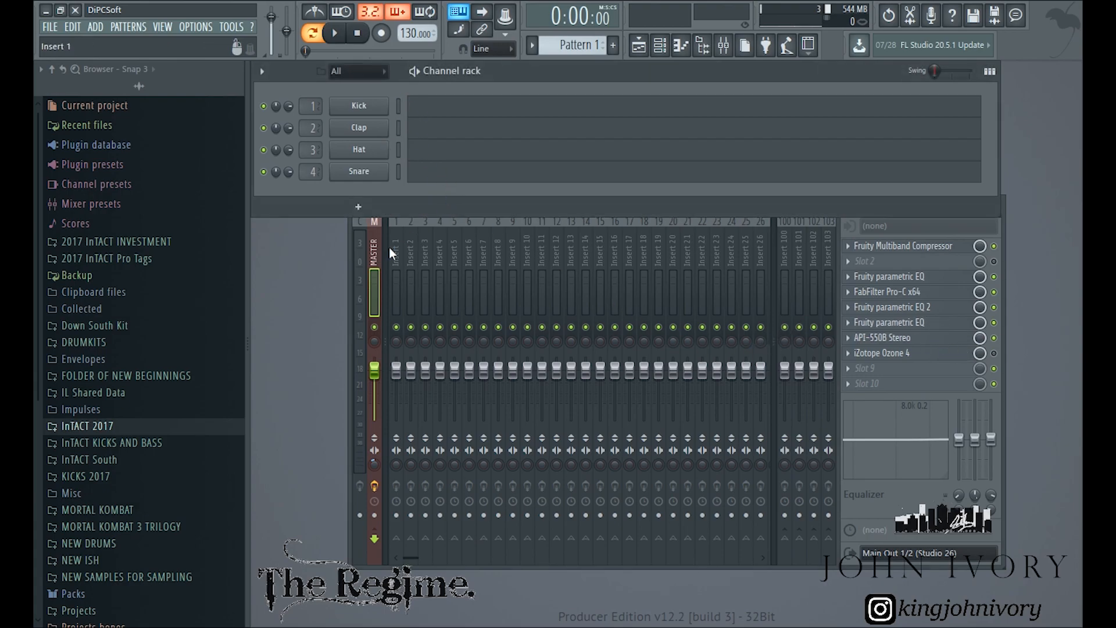
left_click(347, 264)
left_click_drag(650, 207, 654, 246)
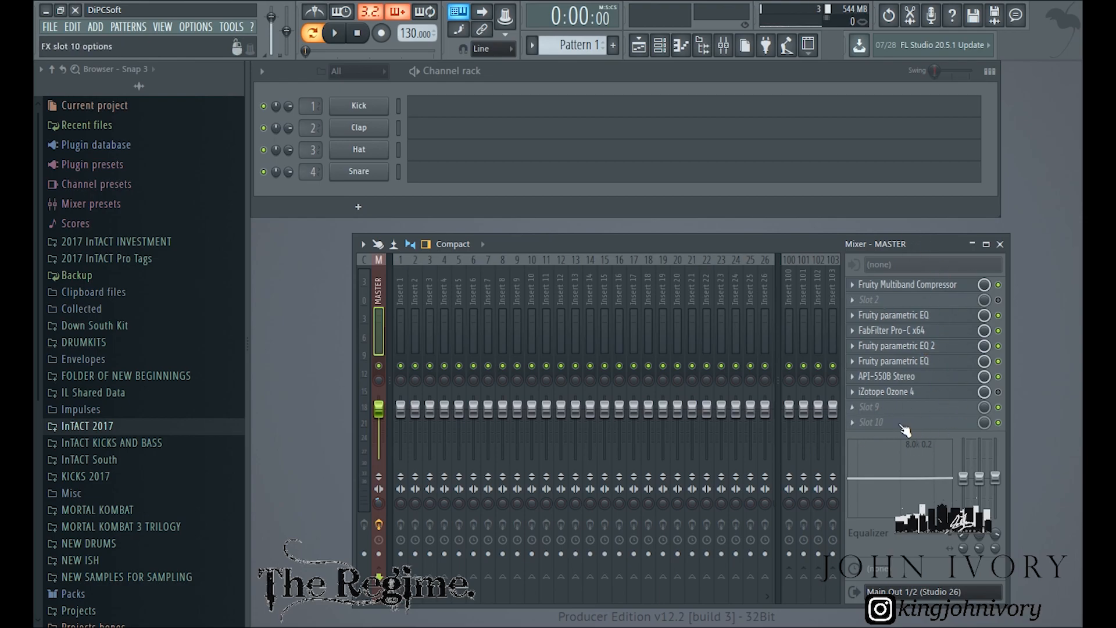
left_click(1000, 243)
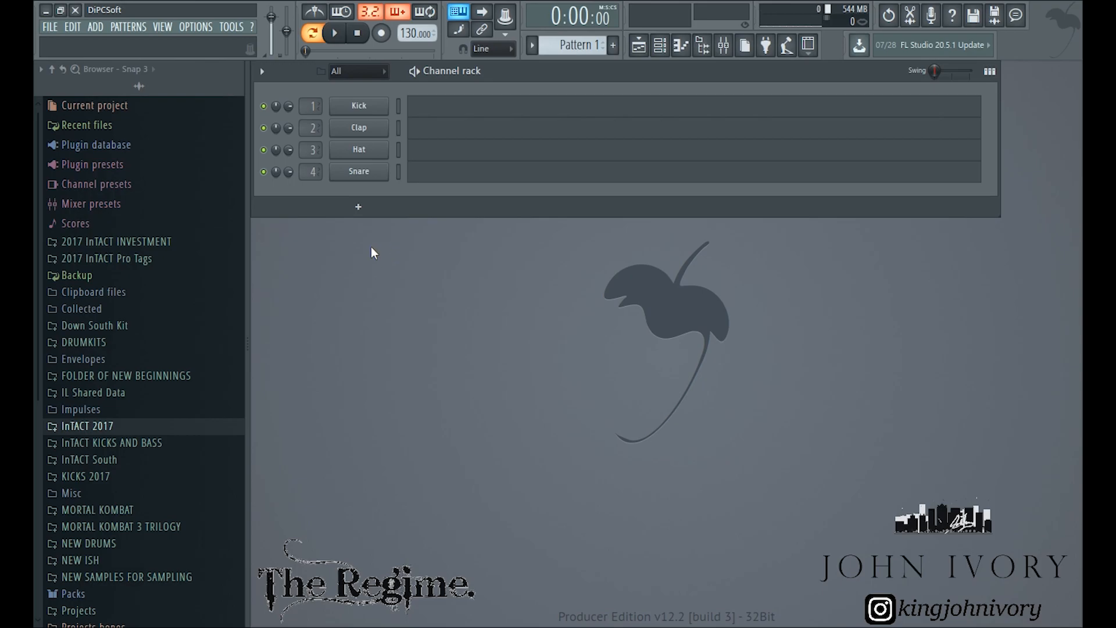
scroll(135, 431, "down", 4)
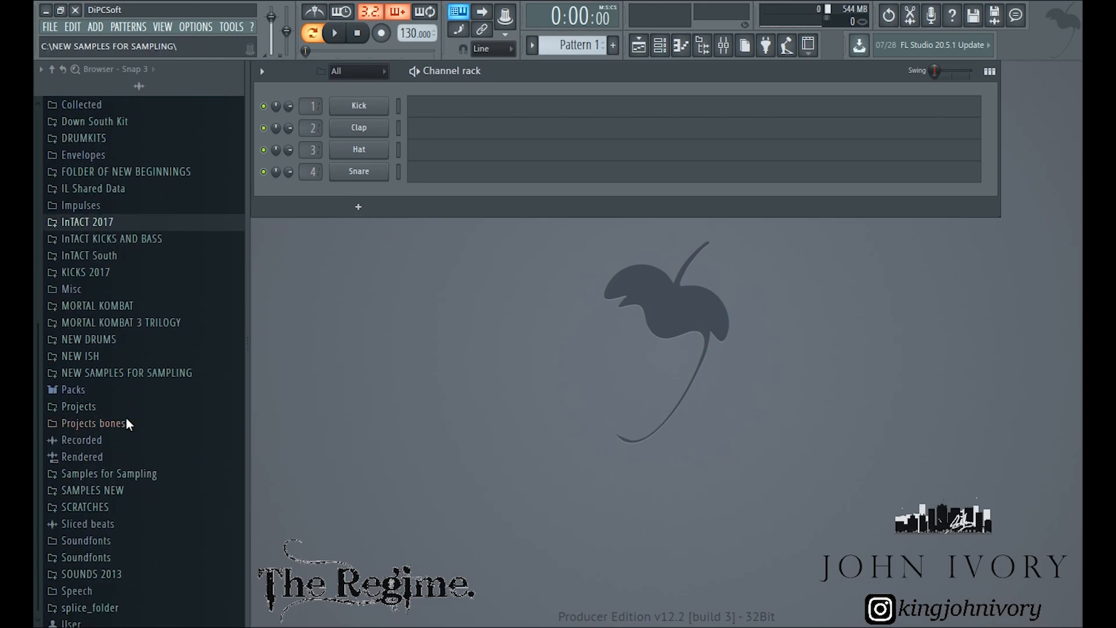
left_click(639, 45)
left_click(639, 45)
left_click(723, 44)
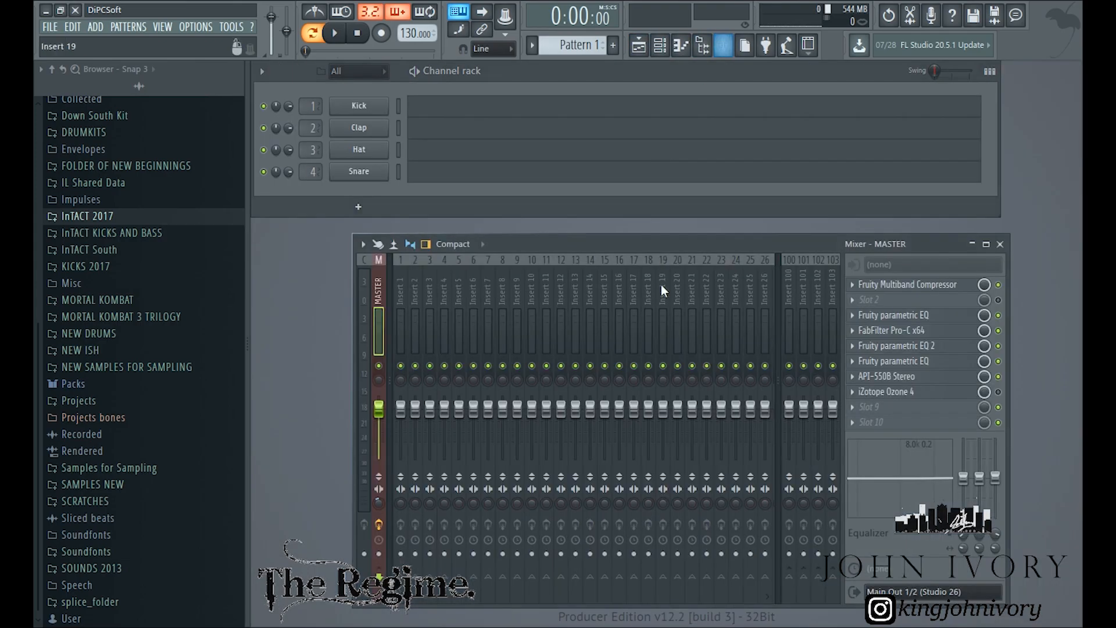
left_click(1000, 244)
Start a new project and check the effect slots on the mixer's Master track
left_click(50, 27)
left_click(61, 44)
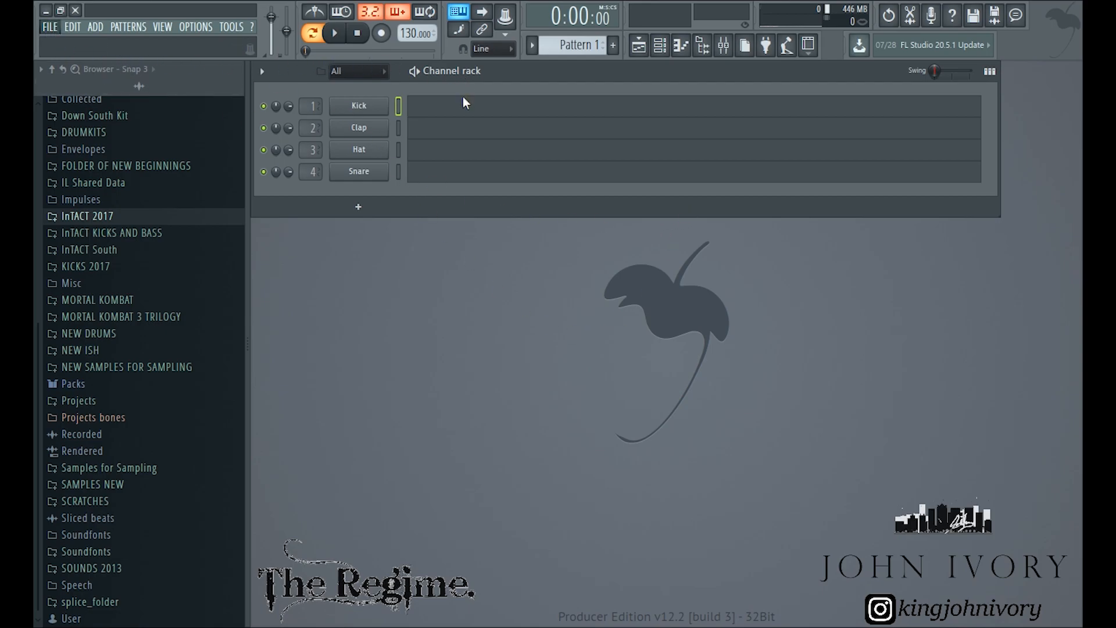
left_click(723, 44)
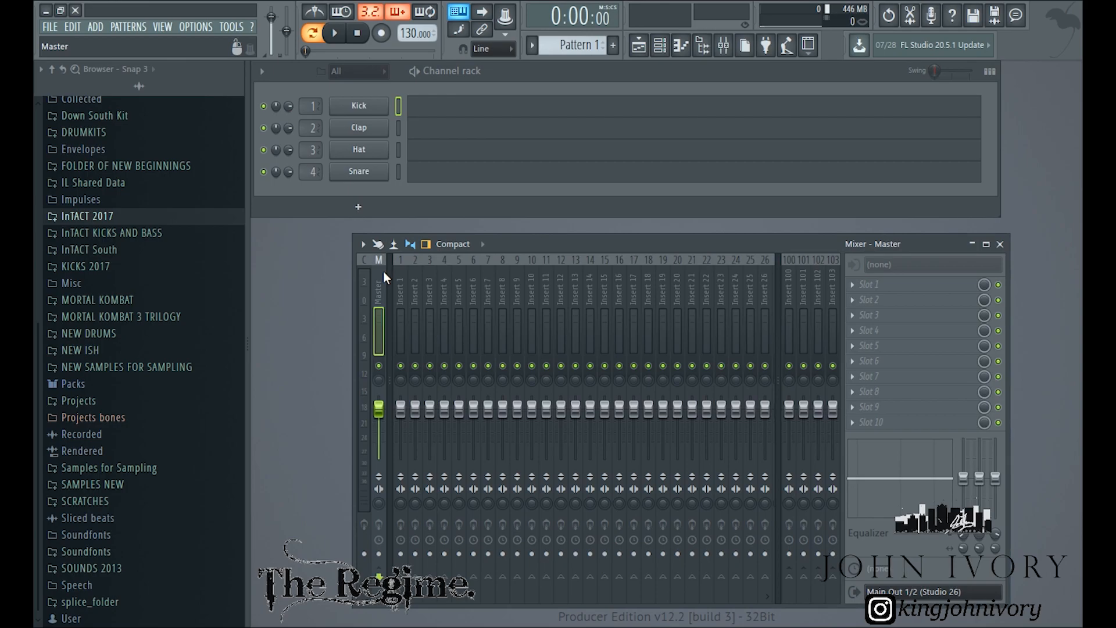
left_click(477, 282)
left_click(532, 283)
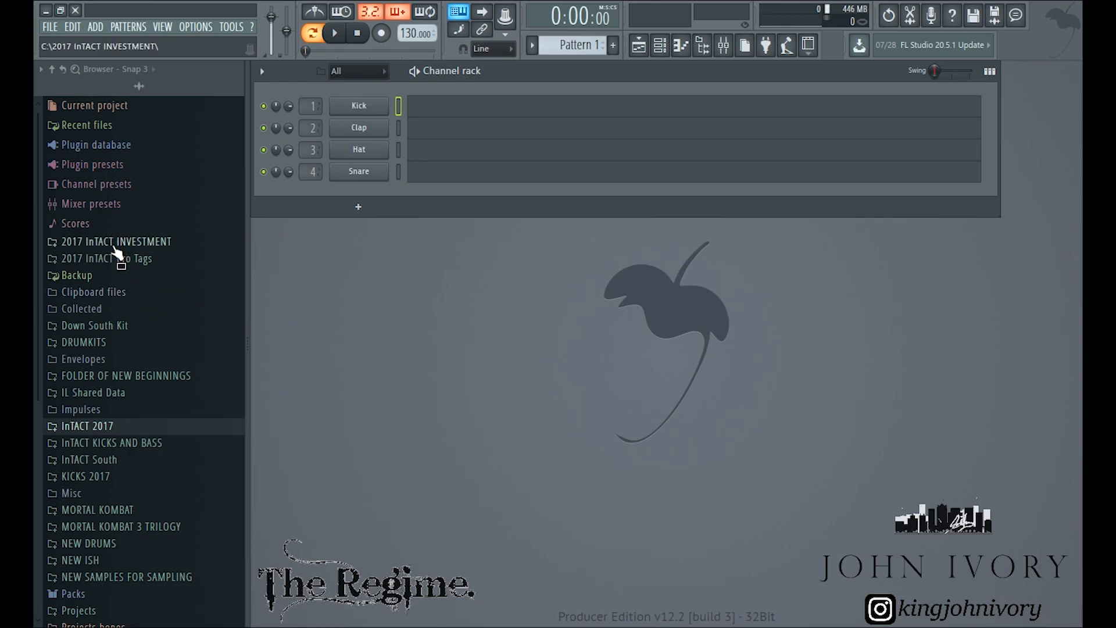
Look through the browser's sample folders, including NEW SAMPLES FOR SAMPLING, and collapse that folder
scroll(114, 407, "down", 4)
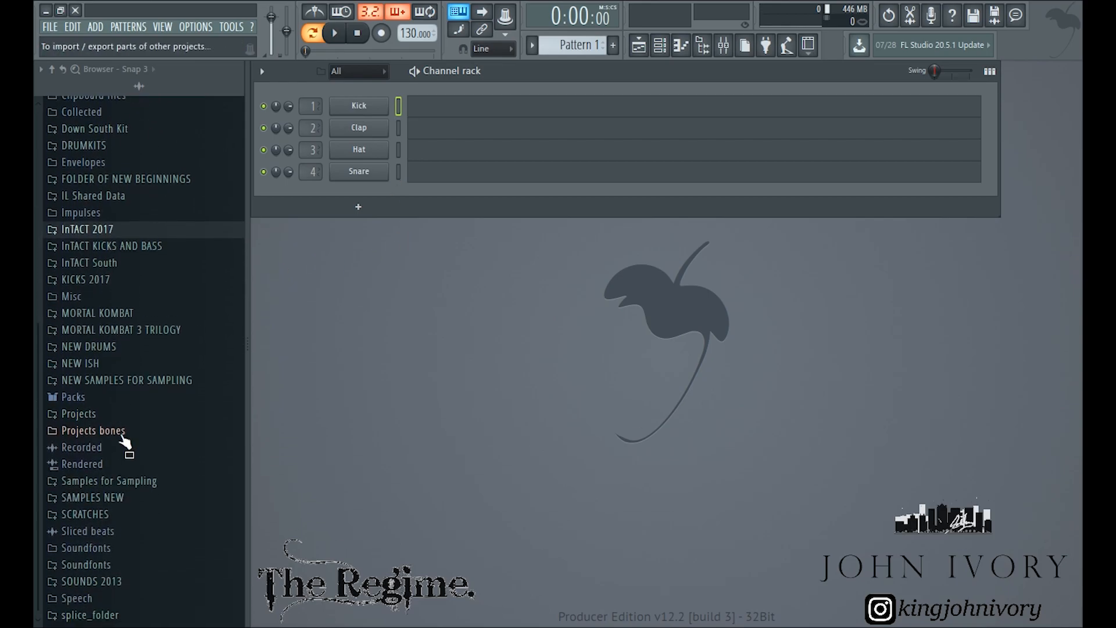
scroll(115, 436, "down", 1)
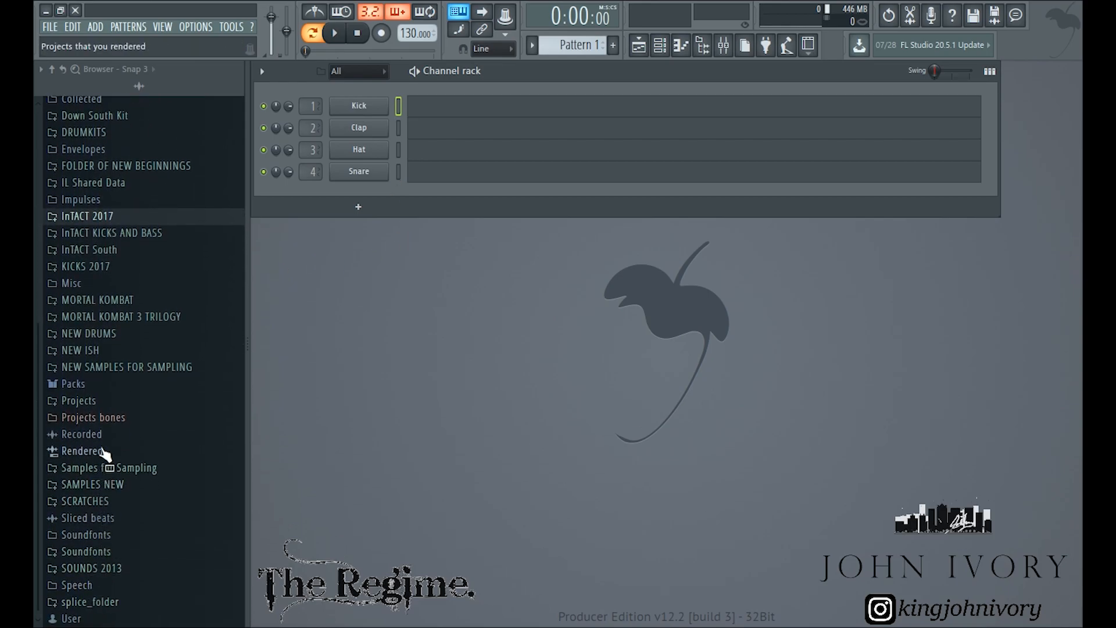
scroll(100, 454, "up", 3)
scroll(112, 430, "down", 2)
scroll(112, 427, "up", 3)
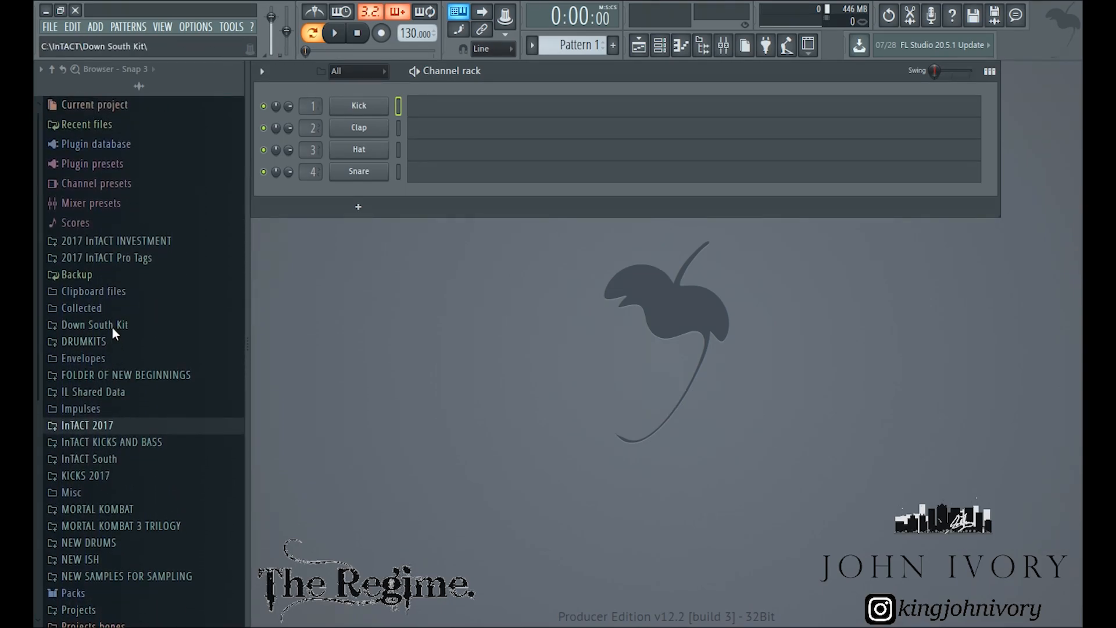
scroll(139, 400, "up", 15)
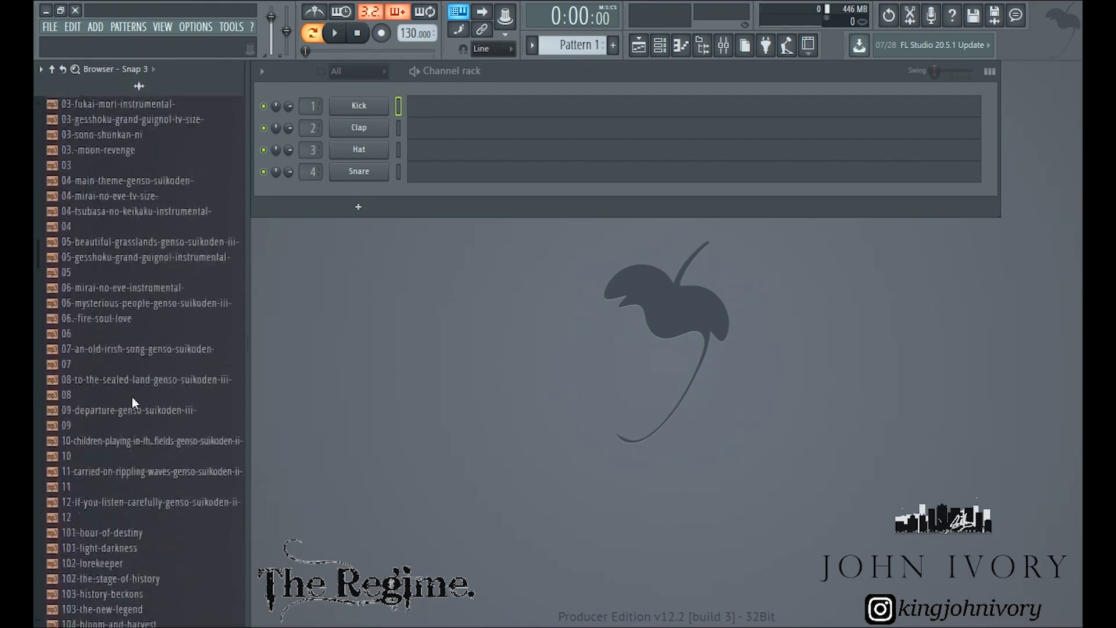
scroll(119, 390, "up", 10)
left_click(110, 456)
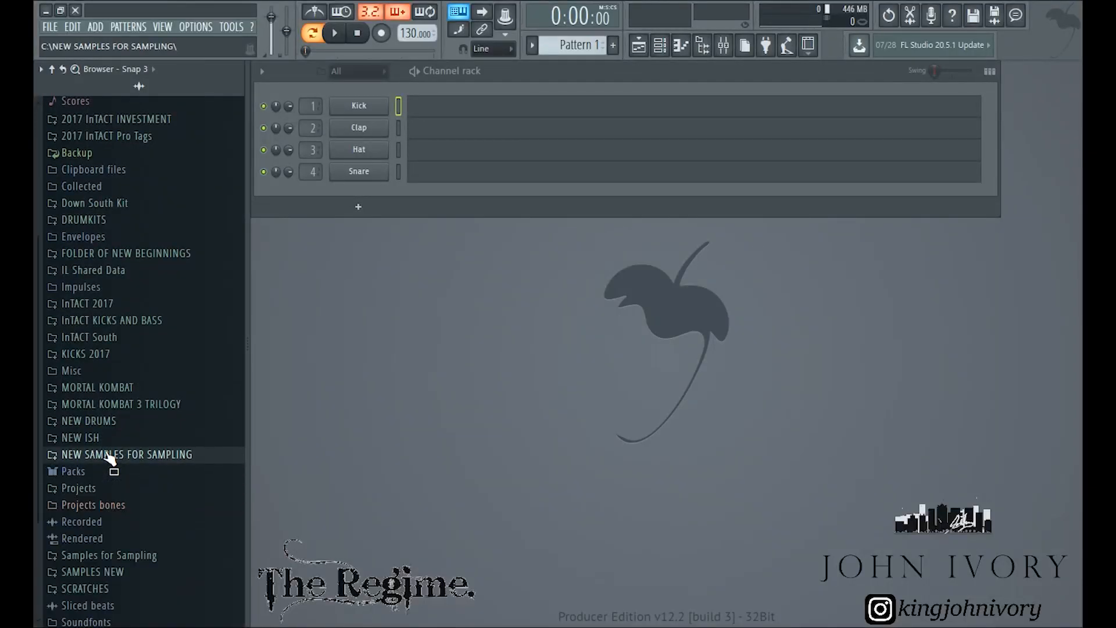
Find BWB - The Wave Vol. 4 among the drum kit folders and open its BWB WAVE 4 LOOPS folder
left_click(131, 254)
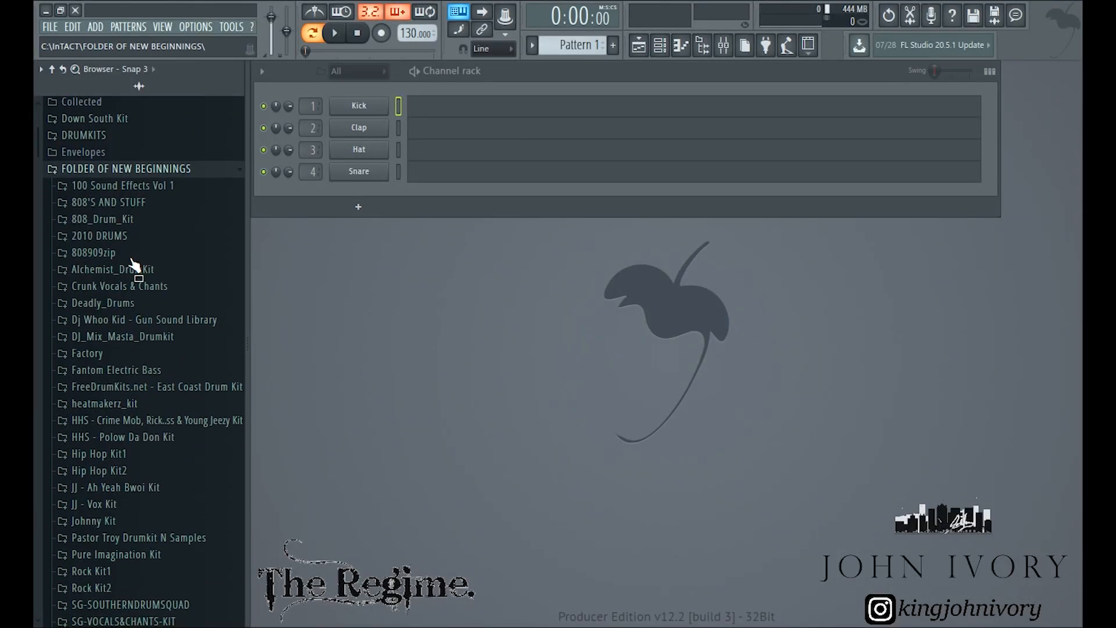
left_click(133, 266)
scroll(119, 302, "down", 15)
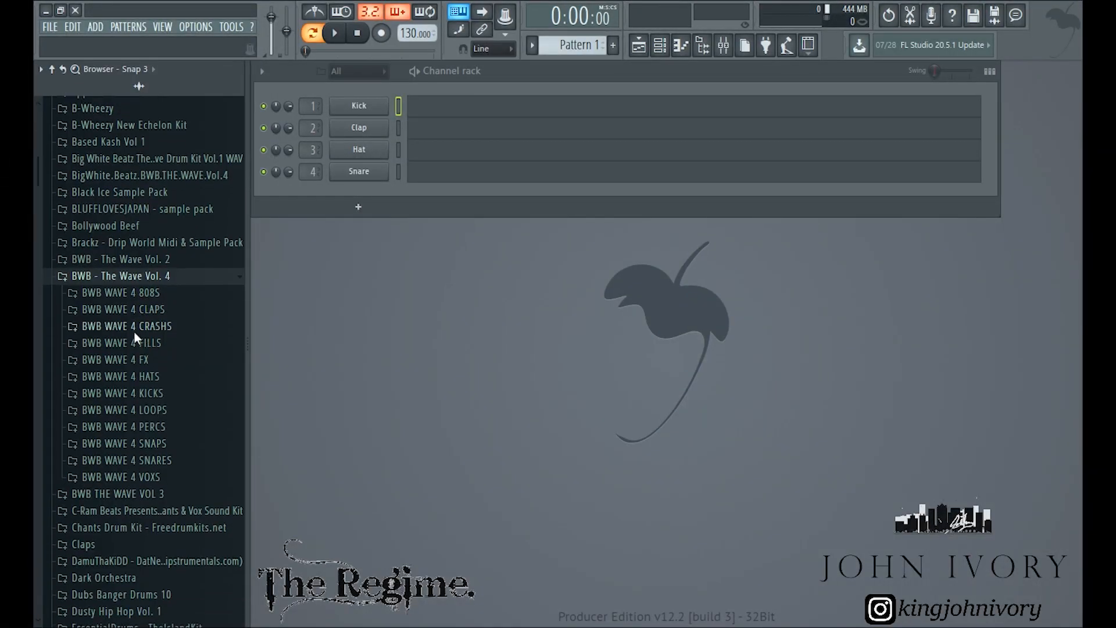
scroll(137, 326, "down", 4)
left_click(145, 256)
Audition the 107, 108 and 109 BPM samples in the BWB WAVE 4 LOOPS folder
left_click(148, 227)
scroll(145, 233, "down", 4)
scroll(141, 244, "up", 2)
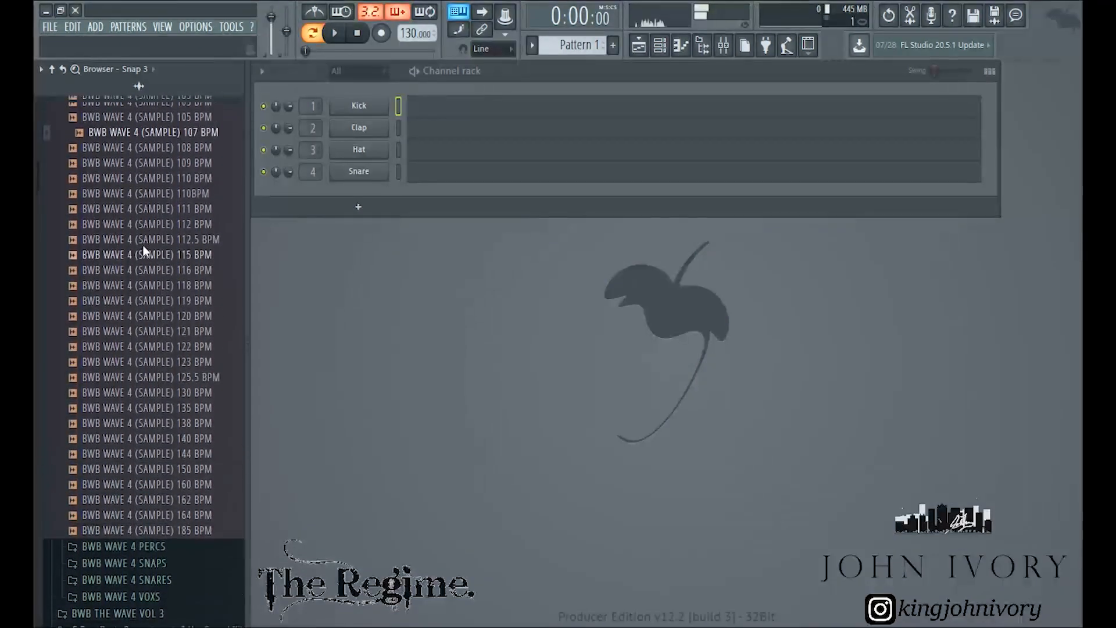
scroll(143, 248, "up", 4)
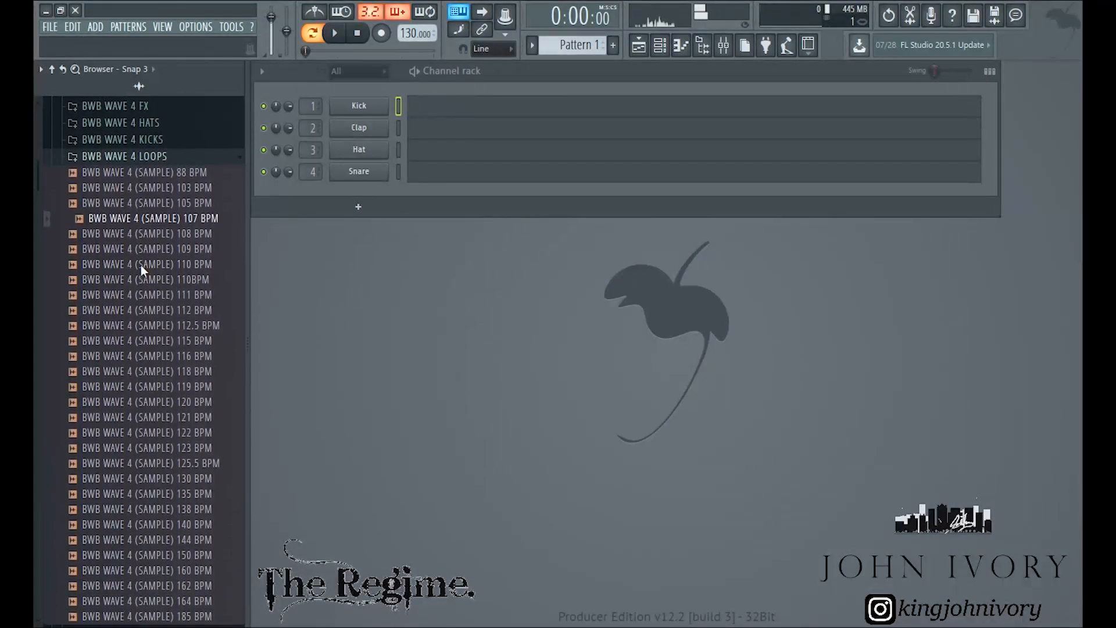
left_click(161, 240)
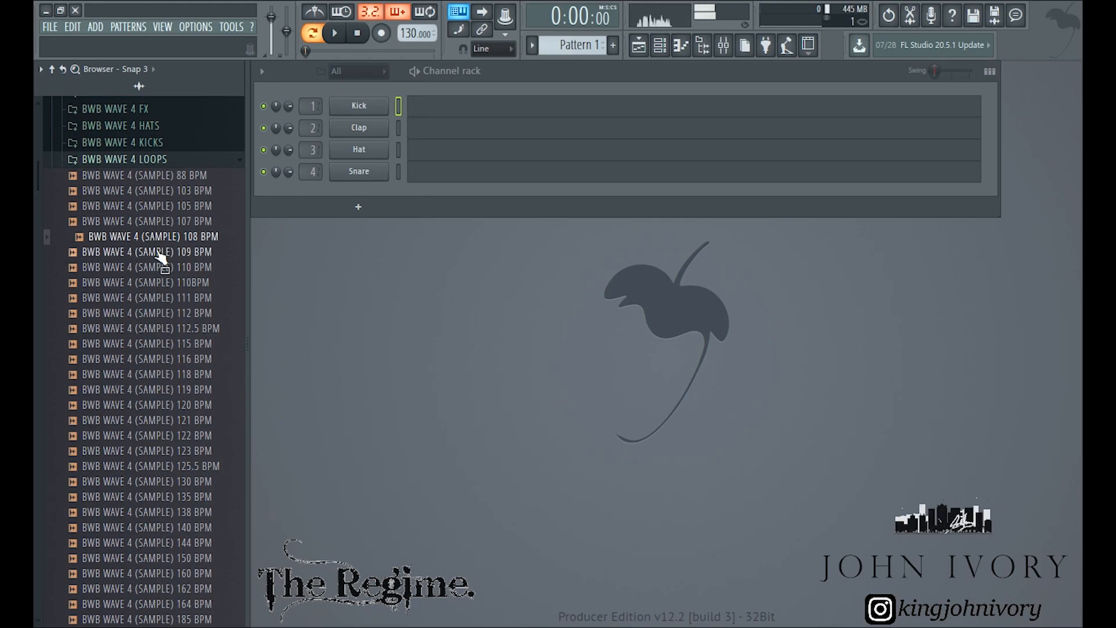
left_click(158, 254)
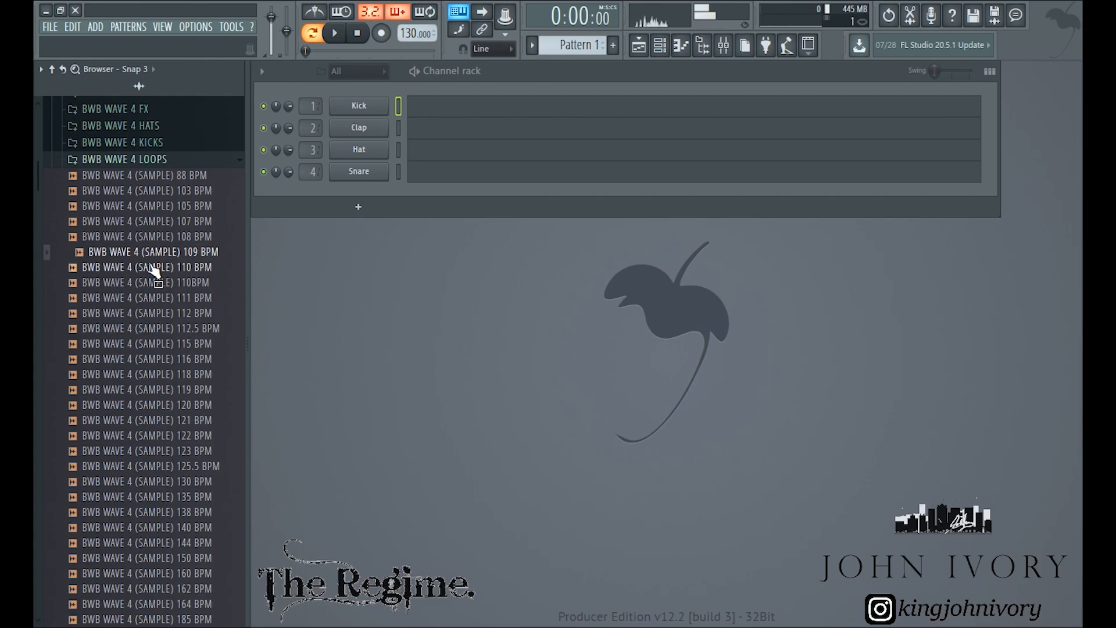
Load BWB WAVE 4 (SAMPLE) 109 BPM onto the Kick channel and open that channel's settings
left_click(398, 107)
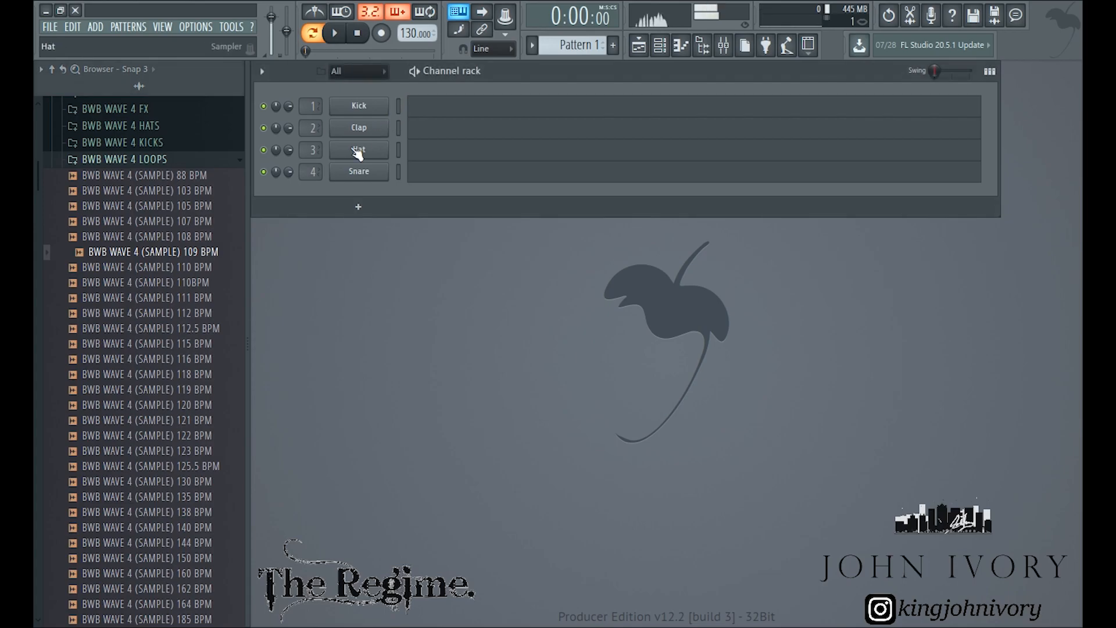
left_click_drag(178, 257, 343, 116)
left_click(359, 106)
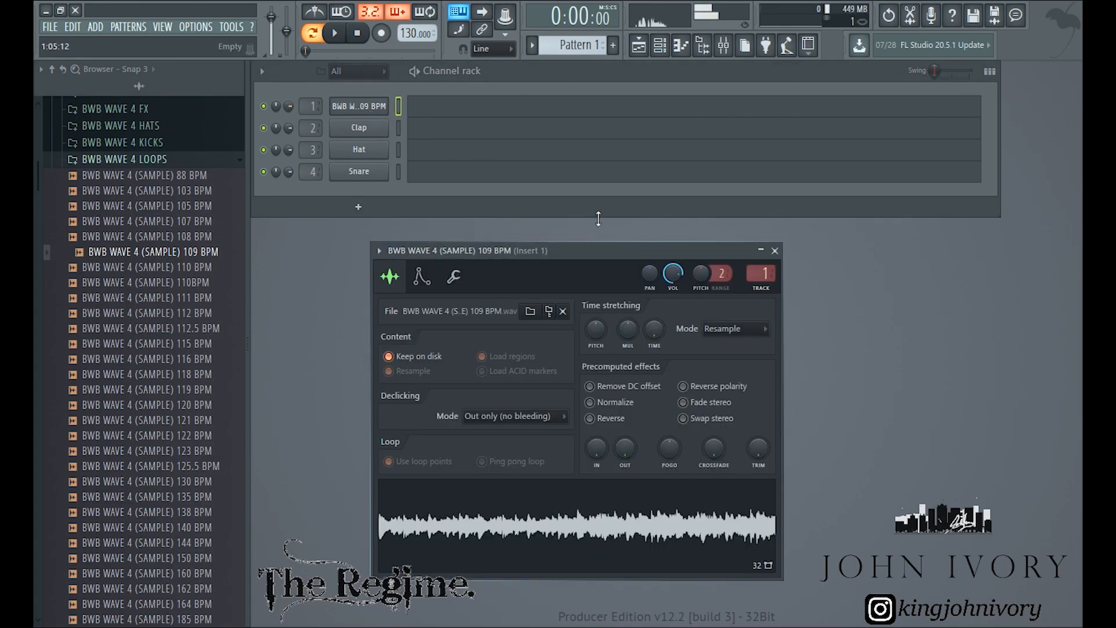
left_click_drag(636, 248, 735, 190)
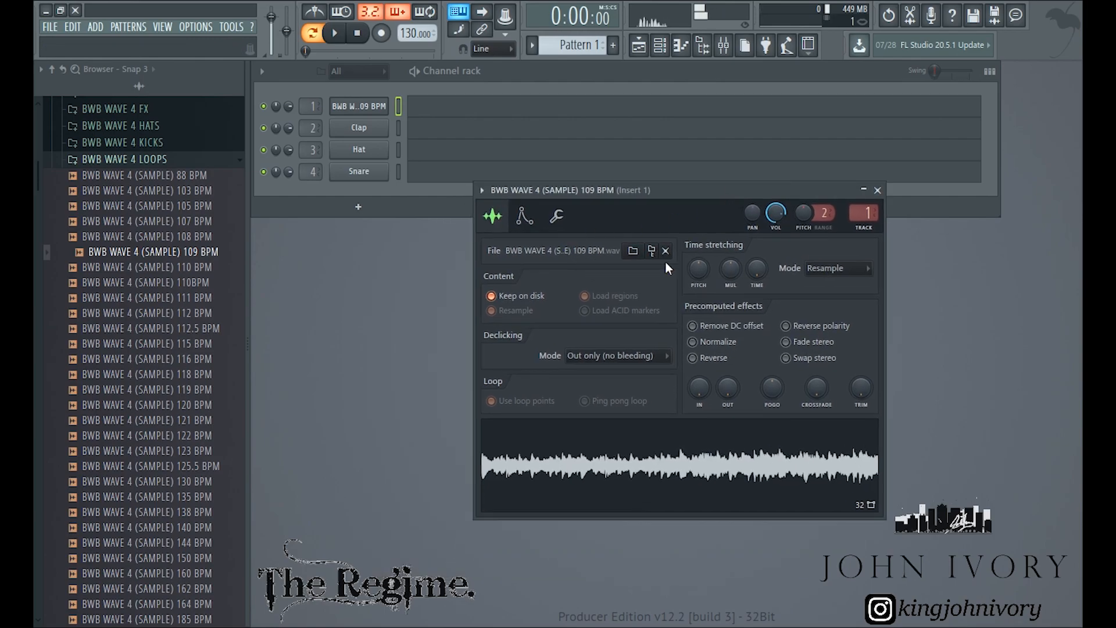
Set the sample's time stretching mode to Auto and the project tempo to 109 BPM
left_click(854, 267)
left_click(830, 398)
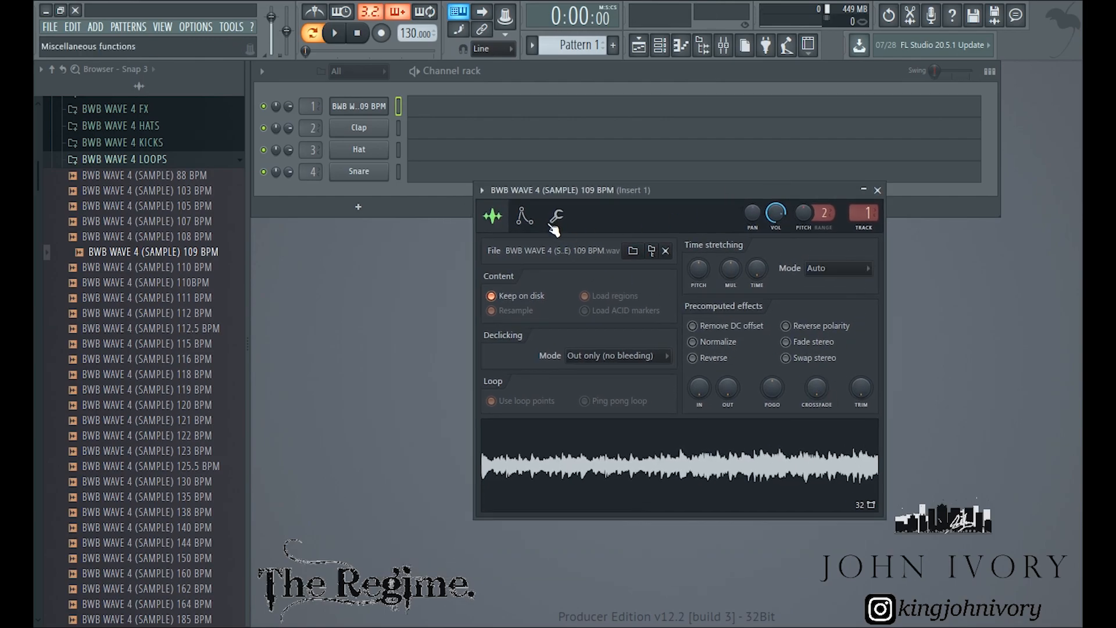
left_click_drag(403, 32, 403, 46)
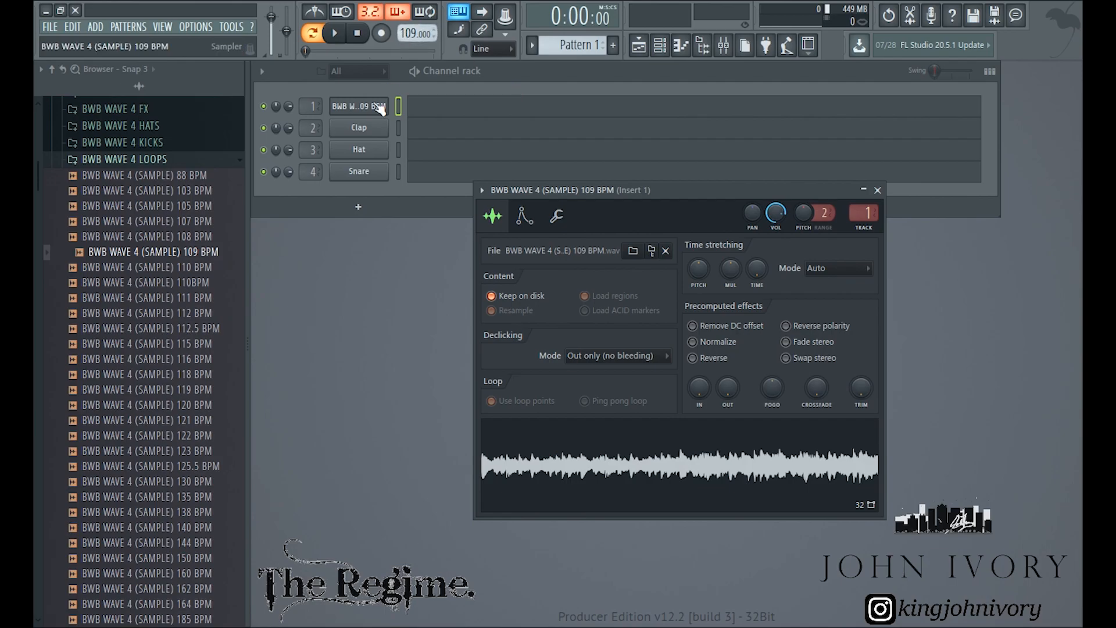
Draw a C5 note for the 109 BPM sample in the Piano roll, from bar 1 to late in bar 2
left_click(456, 113)
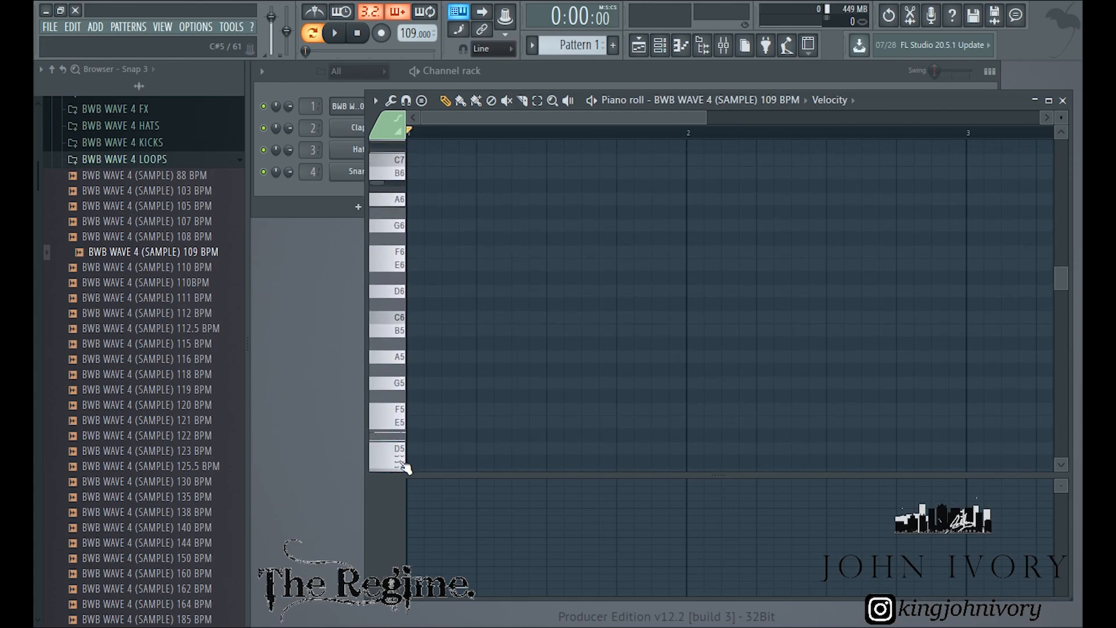
scroll(411, 366, "down", 2)
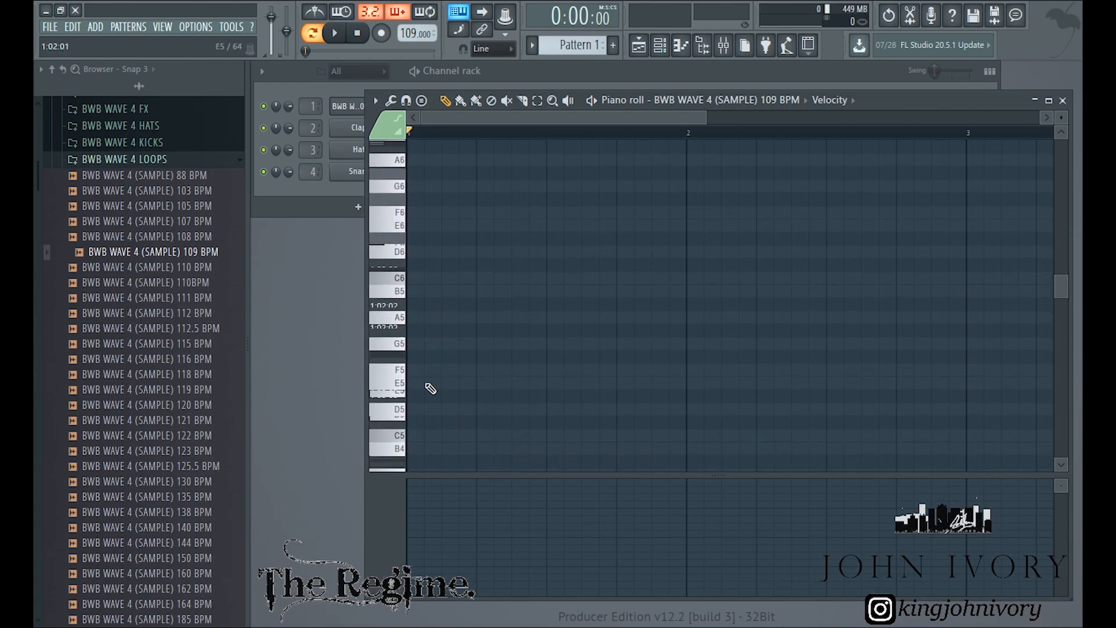
scroll(436, 407, "down", 3)
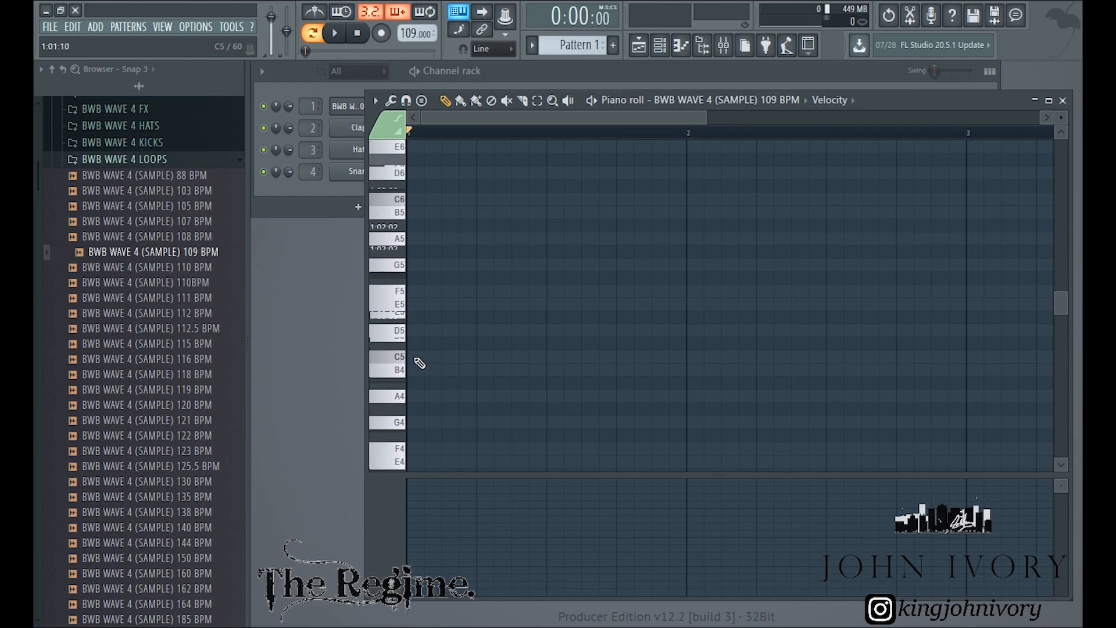
left_click(414, 357)
left_click_drag(441, 357, 911, 368)
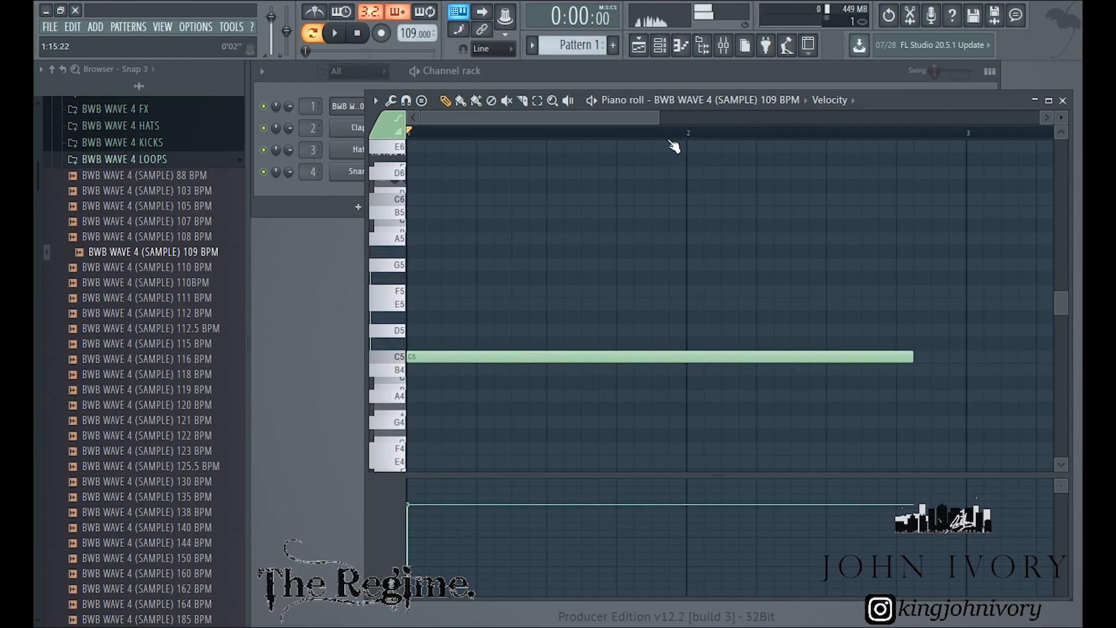
Set snapping to (none) and lengthen the C5 note to about the start of bar 5
left_click_drag(661, 119, 947, 120)
left_click_drag(635, 359, 904, 358)
left_click(489, 99)
left_click_drag(900, 358, 907, 357)
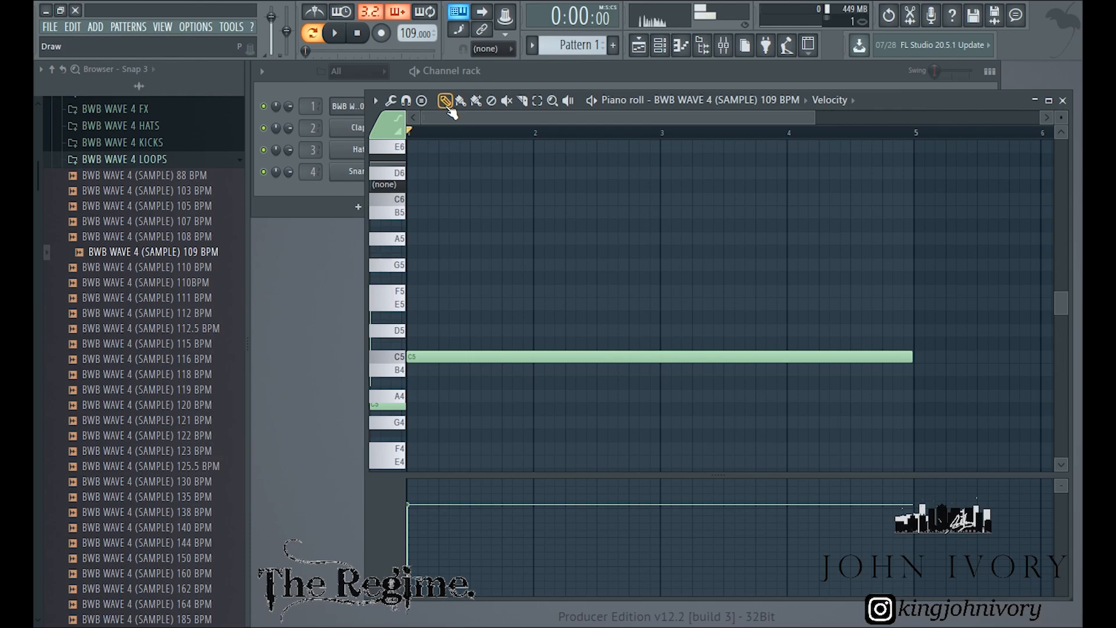
Lengthen the sample's C5 note to about the start of bar 9 and set snapping to Line
left_click(391, 101)
left_click(643, 129)
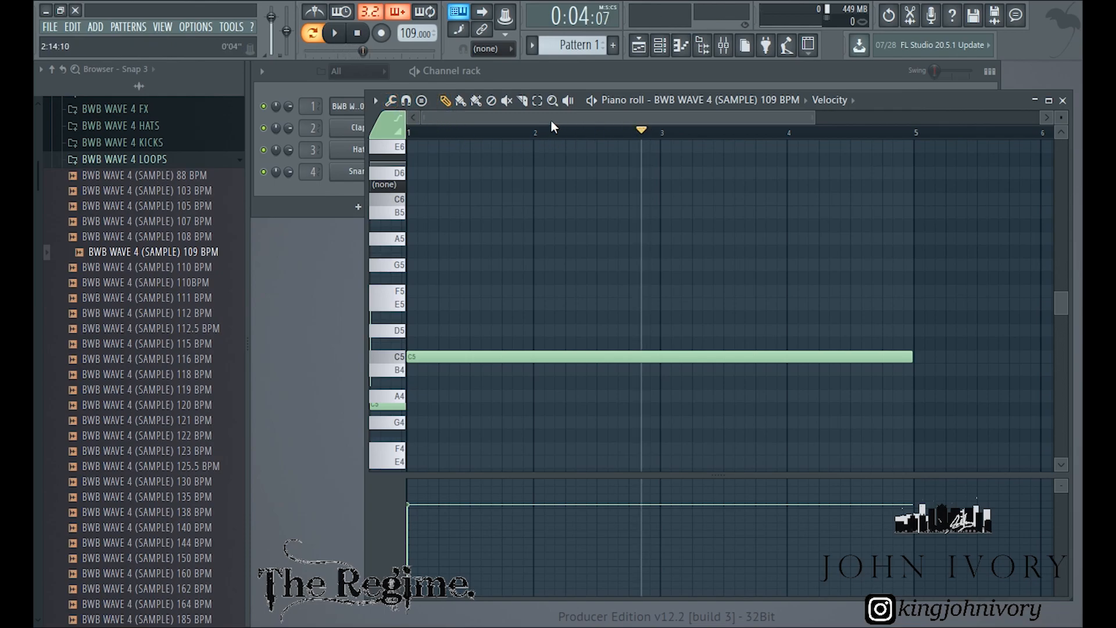
left_click_drag(553, 121, 650, 121)
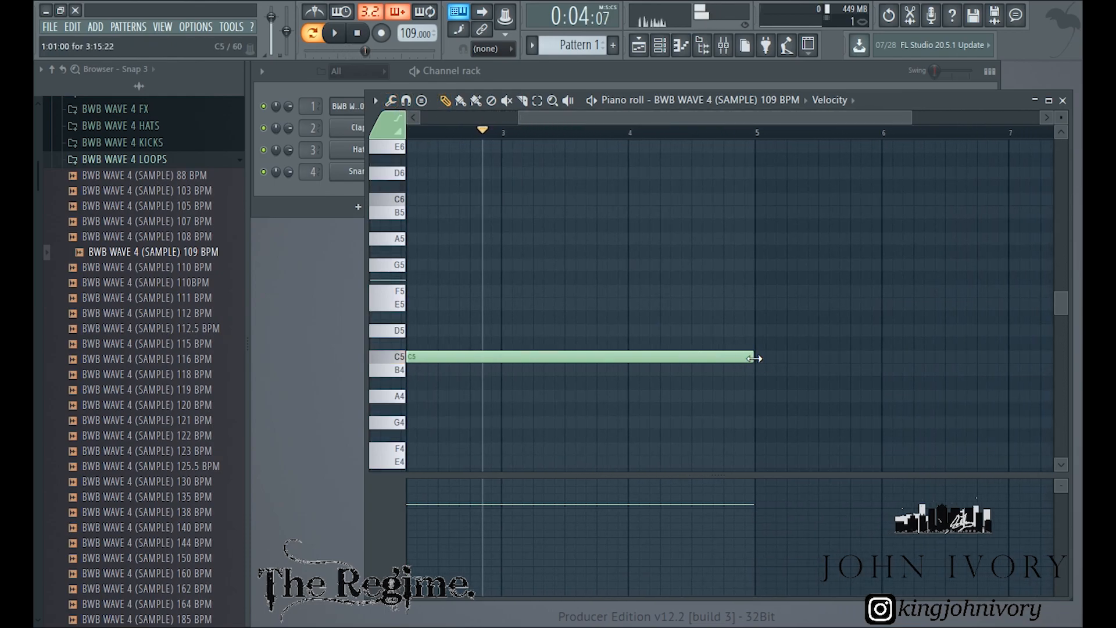
left_click_drag(754, 359, 908, 382)
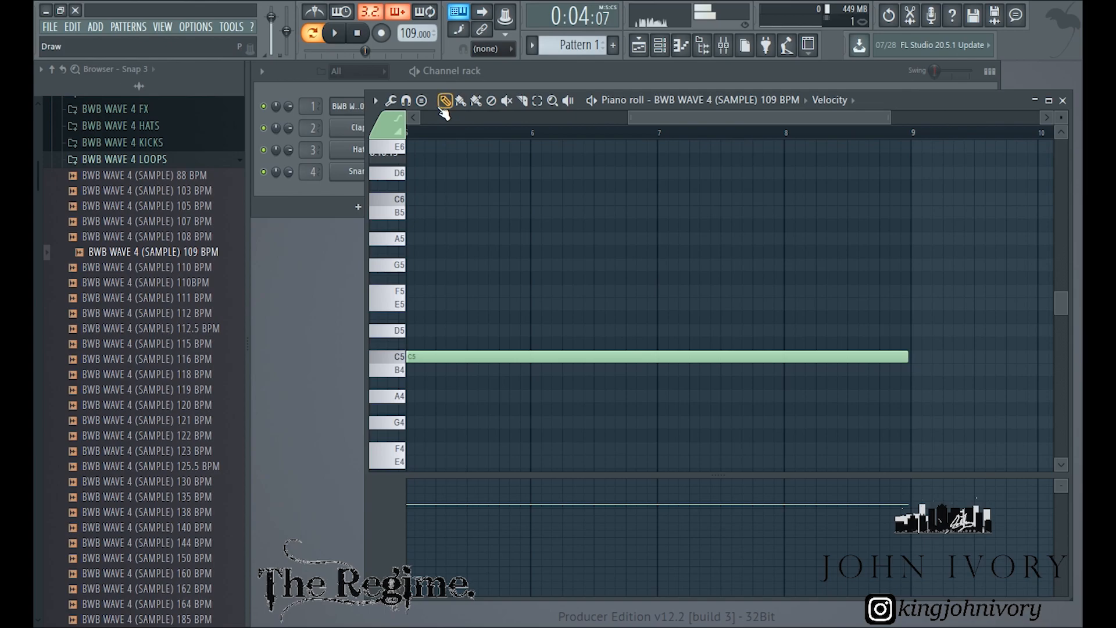
left_click(493, 50)
left_click(497, 62)
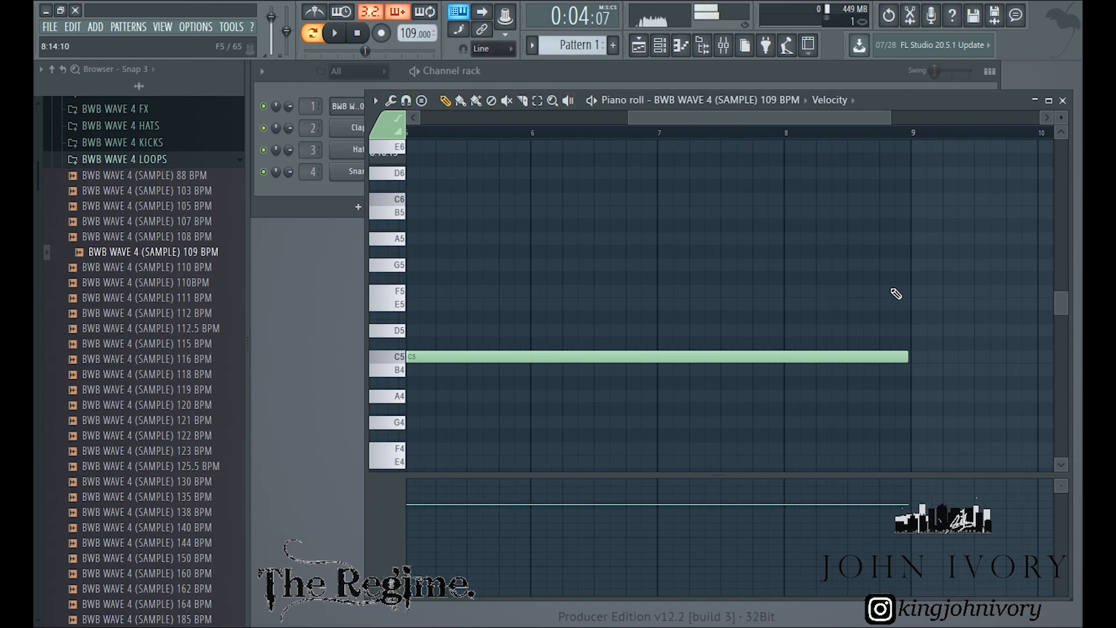
left_click(1062, 100)
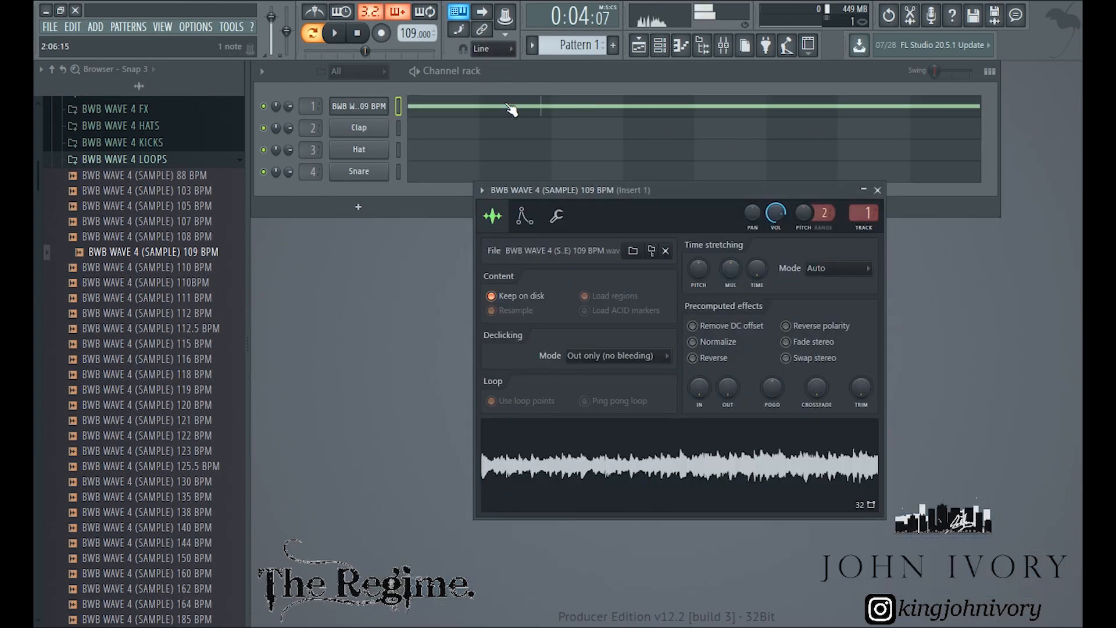
left_click(878, 191)
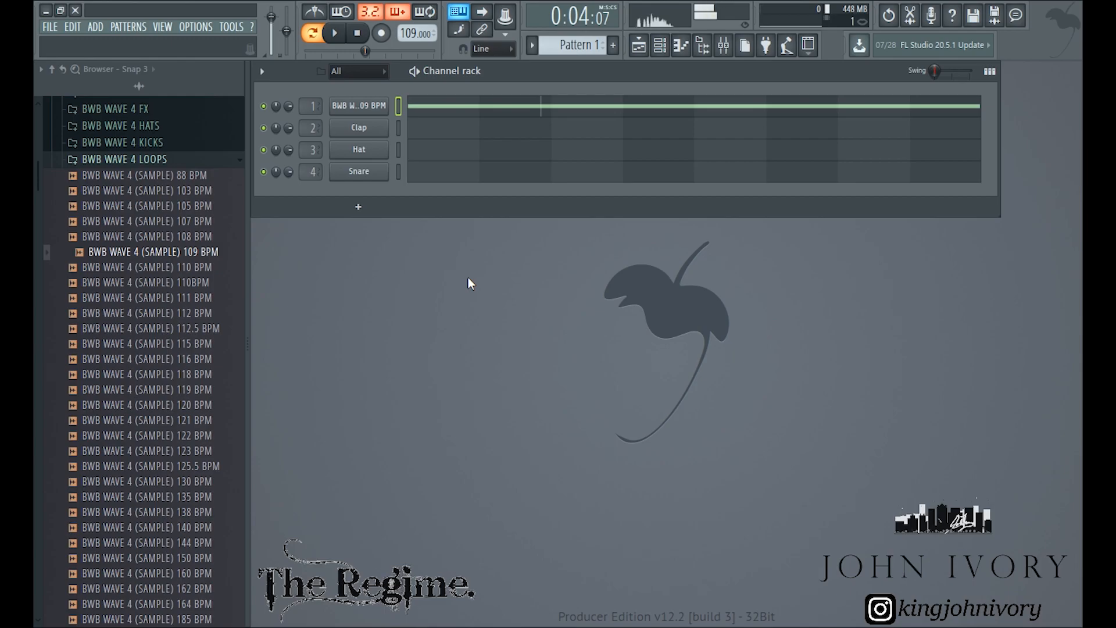
Extend the sample's C5 note in the Piano roll to the start of bar 17
left_click(486, 109)
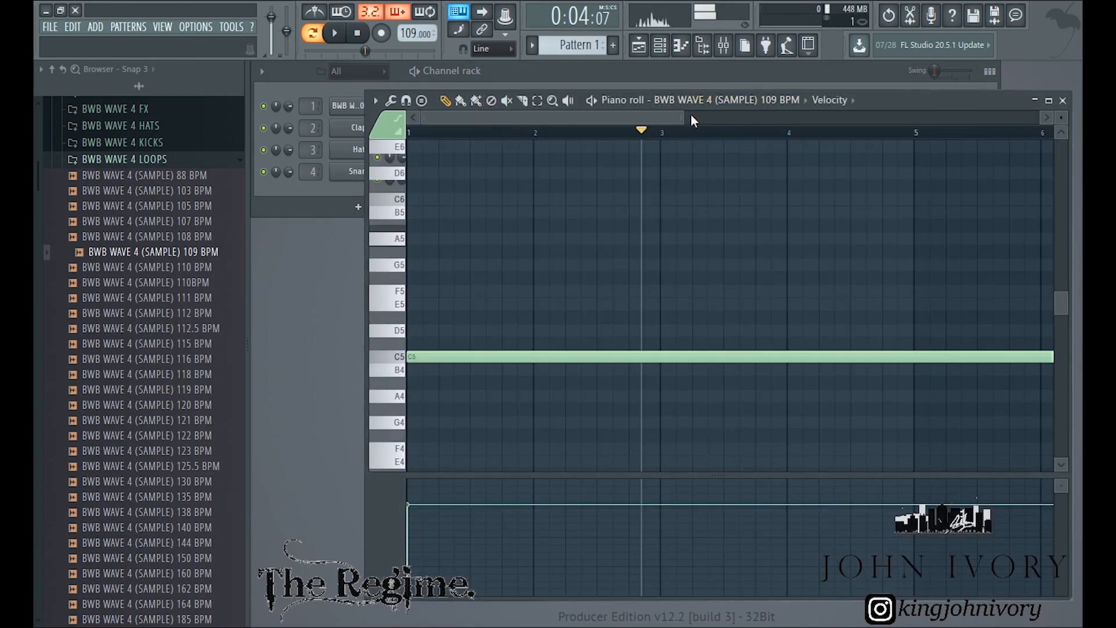
left_click_drag(683, 117, 1061, 130)
left_click_drag(803, 352, 1079, 345)
left_click_drag(877, 382, 816, 366)
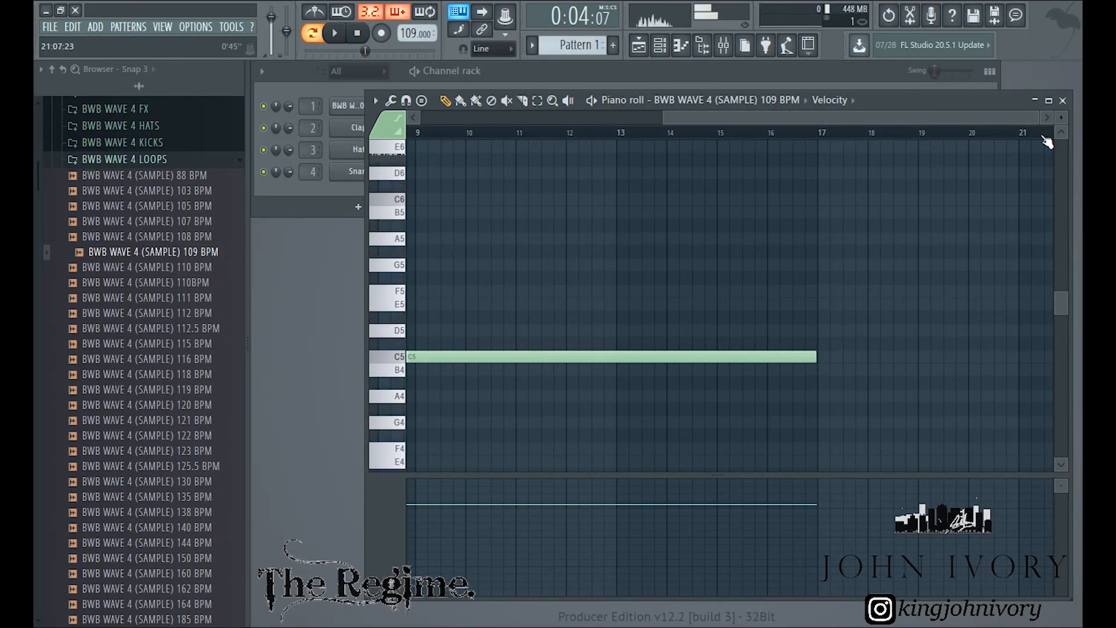
left_click(1063, 100)
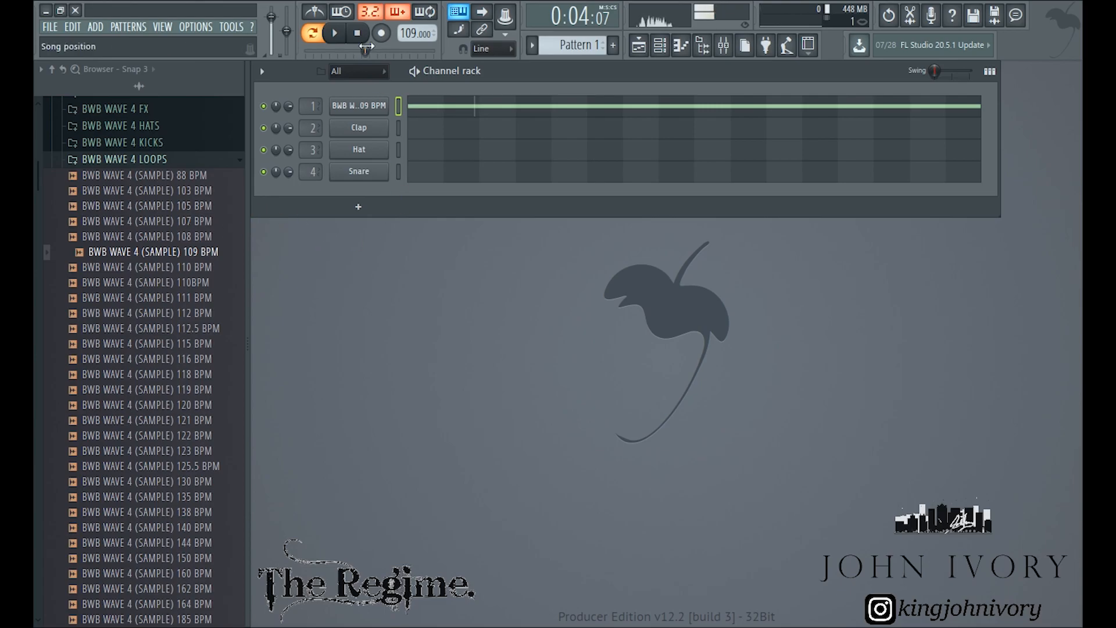
Play the pattern from the start and adjust the sample channel's volume by ear
left_click(358, 36)
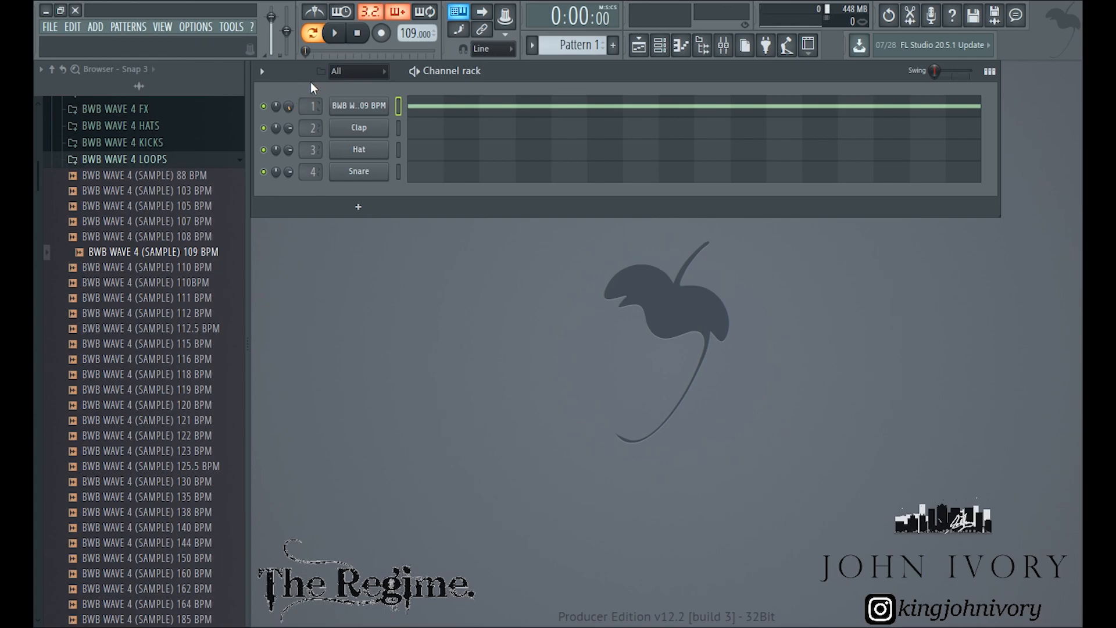
left_click(335, 33)
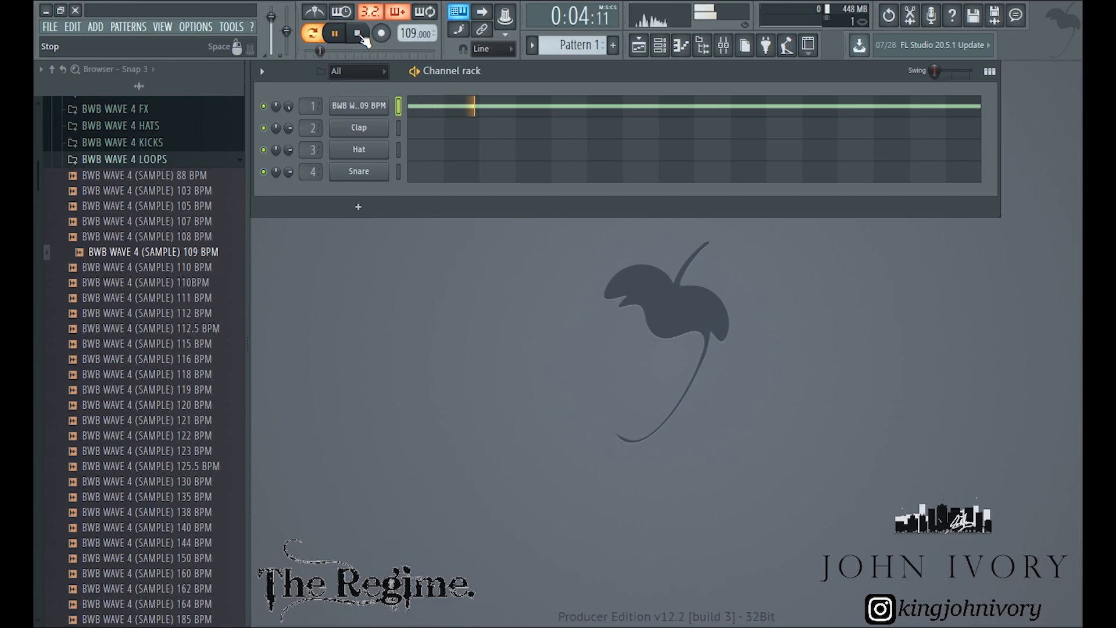
left_click(359, 35)
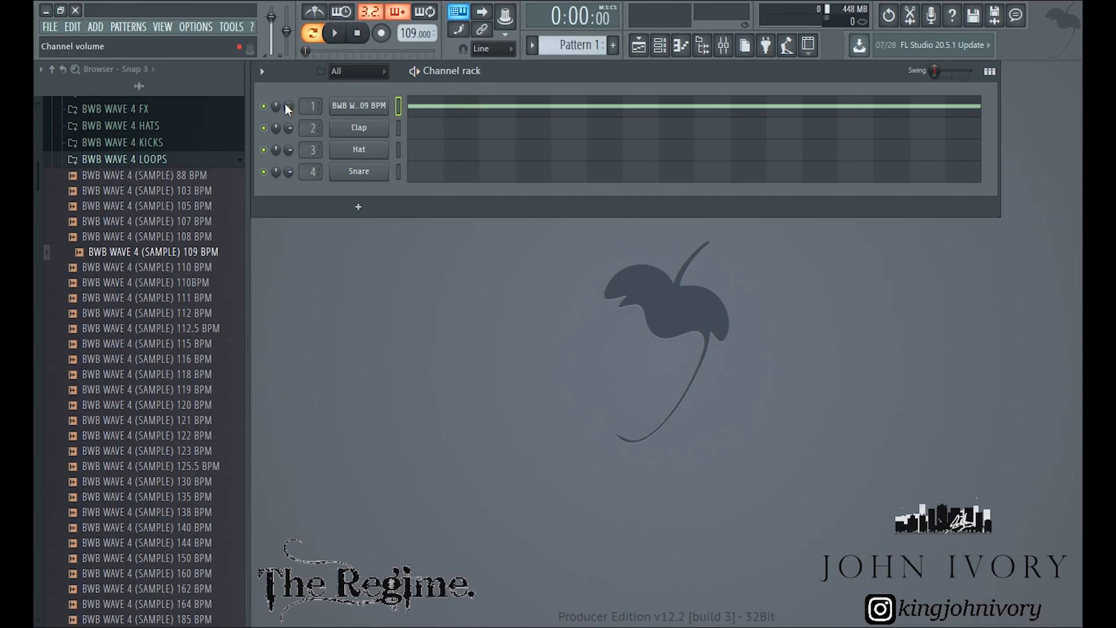
left_click(334, 33)
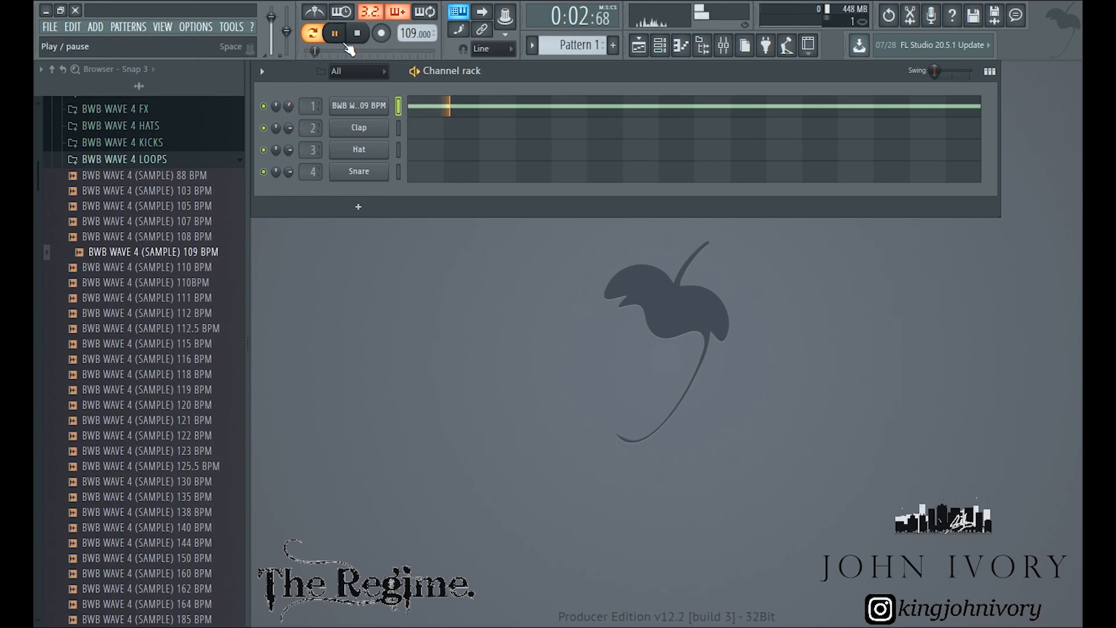
left_click(358, 35)
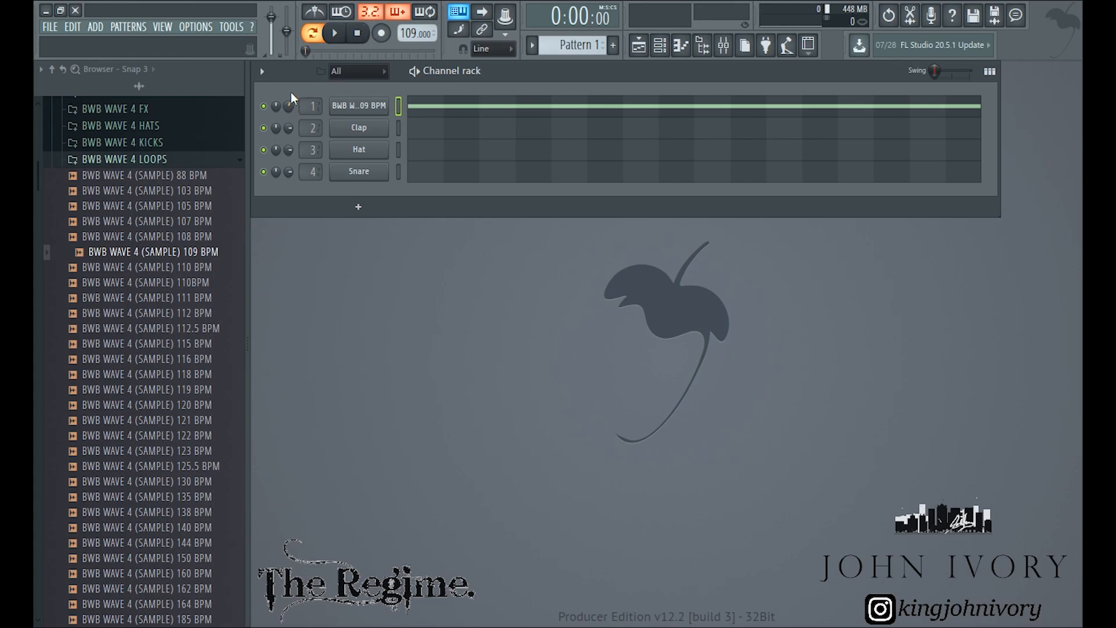
left_click_drag(291, 105, 291, 100)
left_click(335, 33)
left_click(358, 34)
key("space")
Raise the volume level adjustment slightly in the sample channel's settings while the pattern plays
left_click(358, 105)
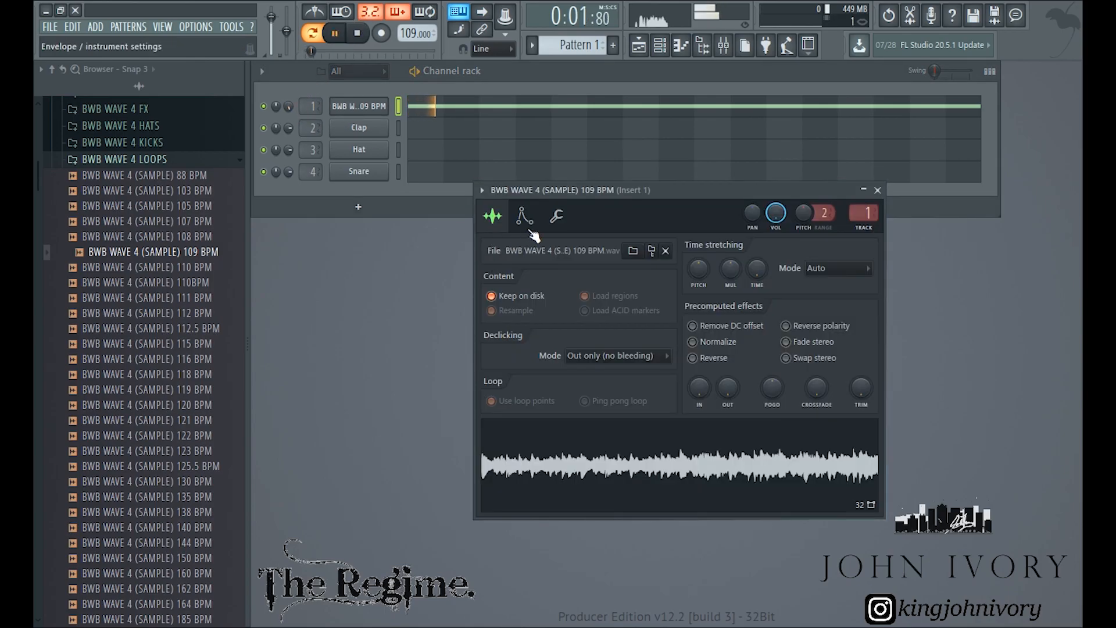
left_click(359, 33)
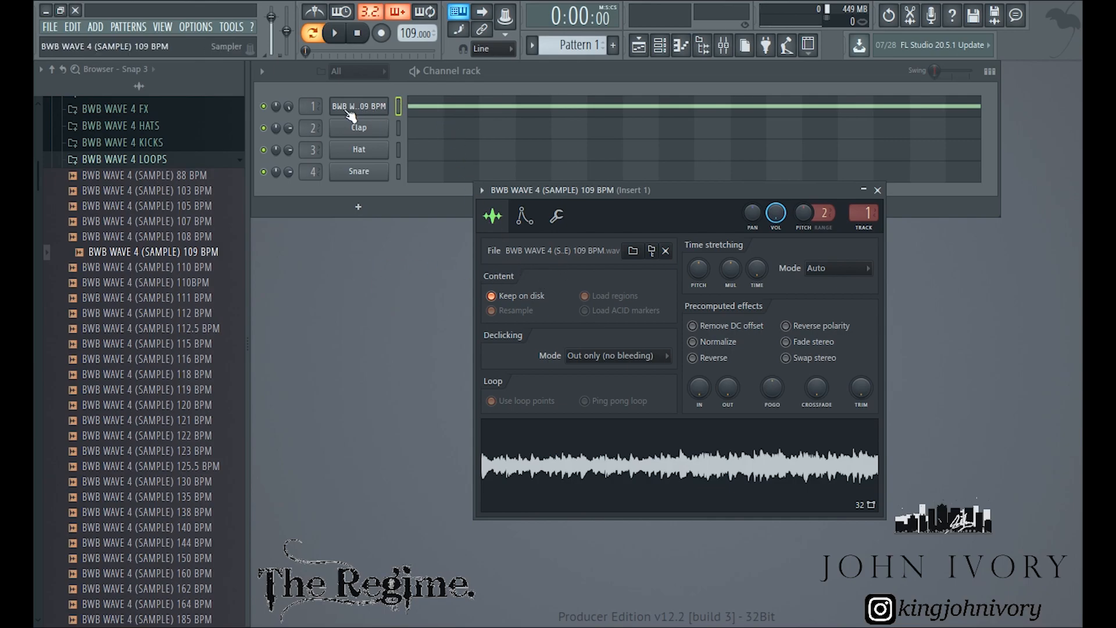
left_click(345, 35)
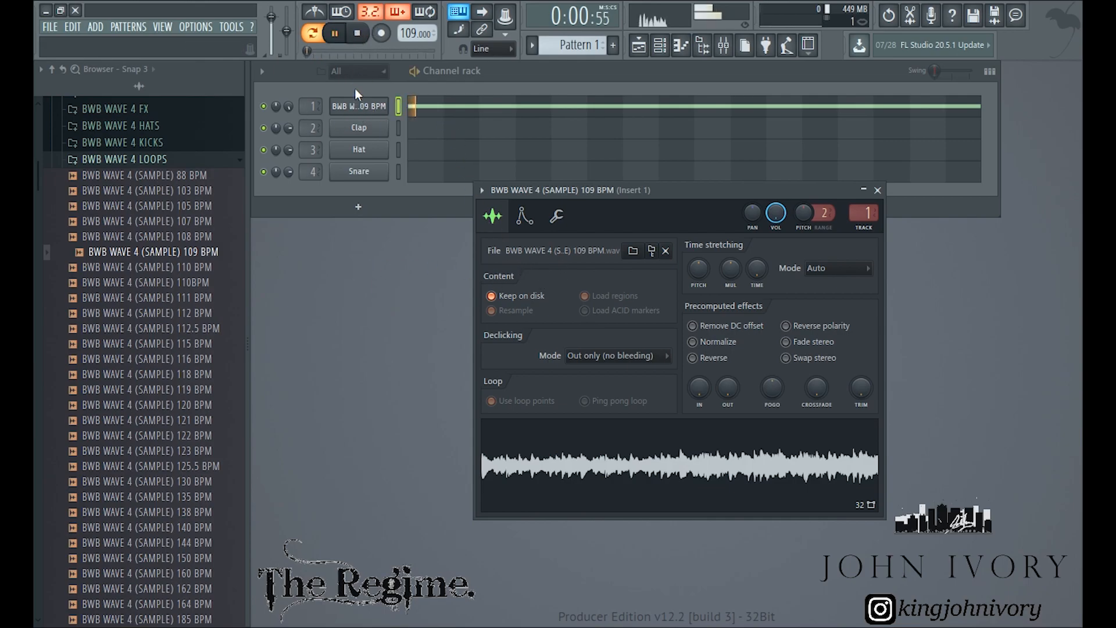
left_click(558, 218)
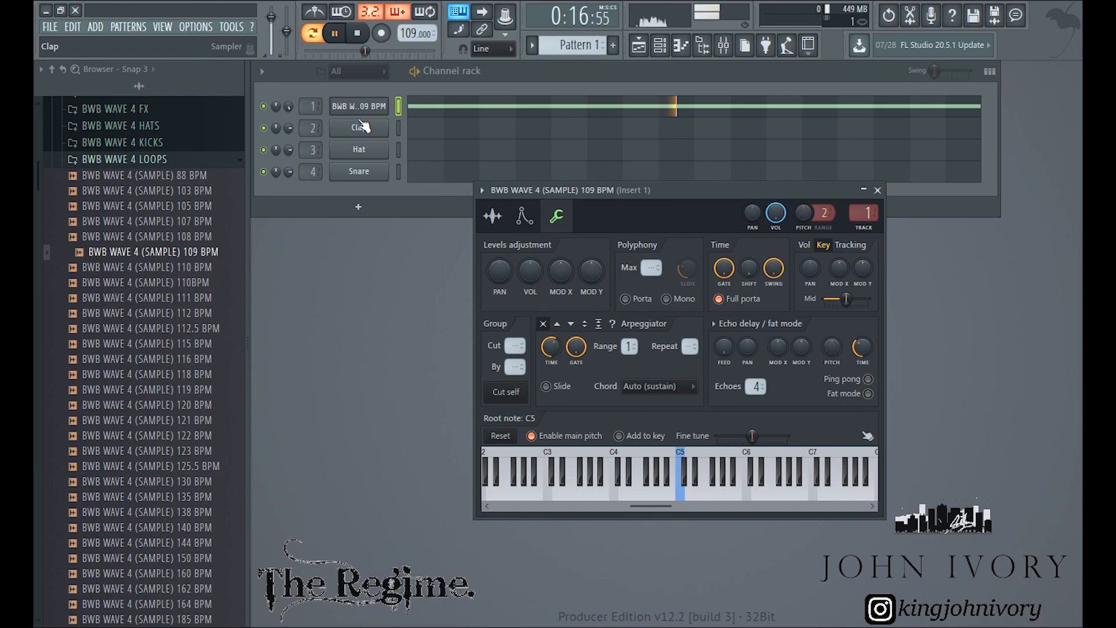
left_click_drag(528, 271, 528, 263)
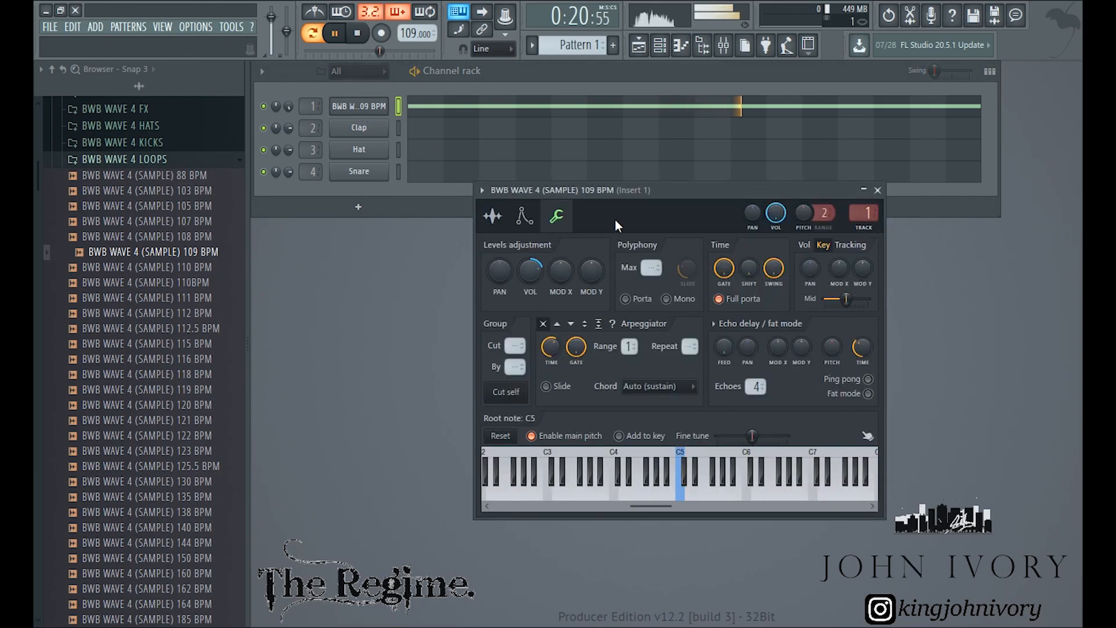
Route the sample channel to mixer track 5 and boost the track's high equalizer band to 18.0
key("ctrl+l")
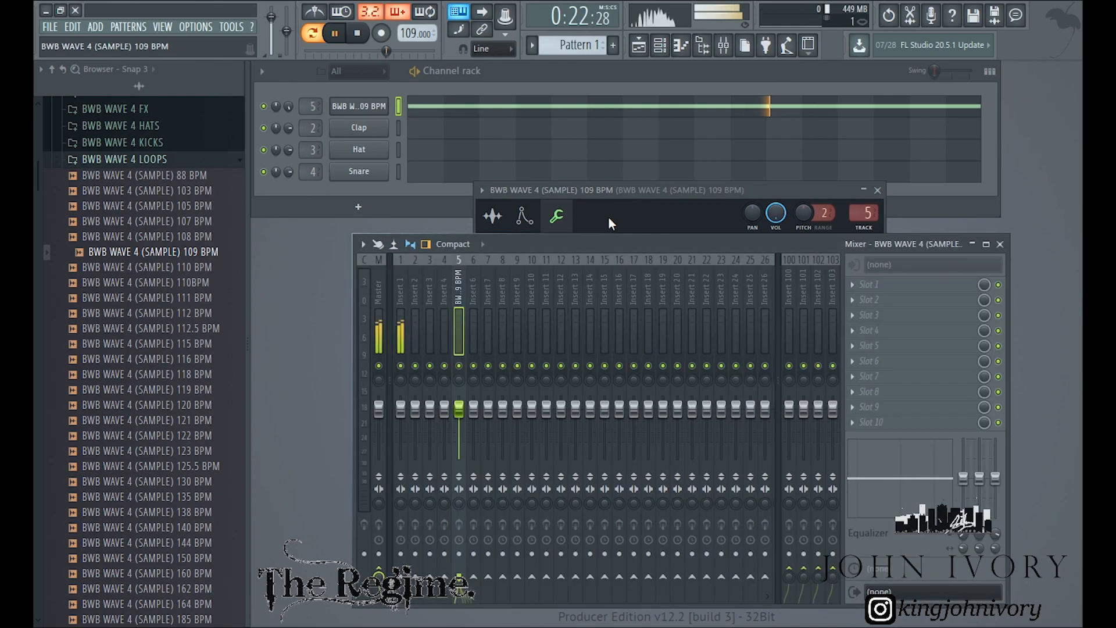
left_click_drag(994, 484, 995, 440)
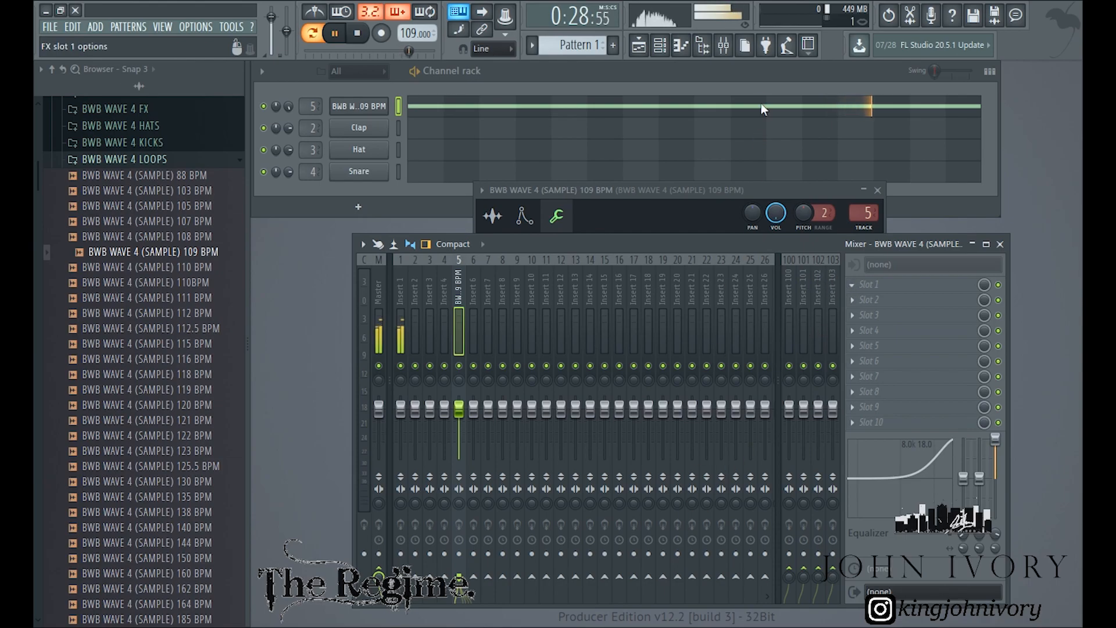
Add Fruity parametric EQ to slot 1 of the sample's mixer track and boost its 5000 and 8000 Hz bands
left_click(772, 81)
left_click_drag(495, 286, 472, 276)
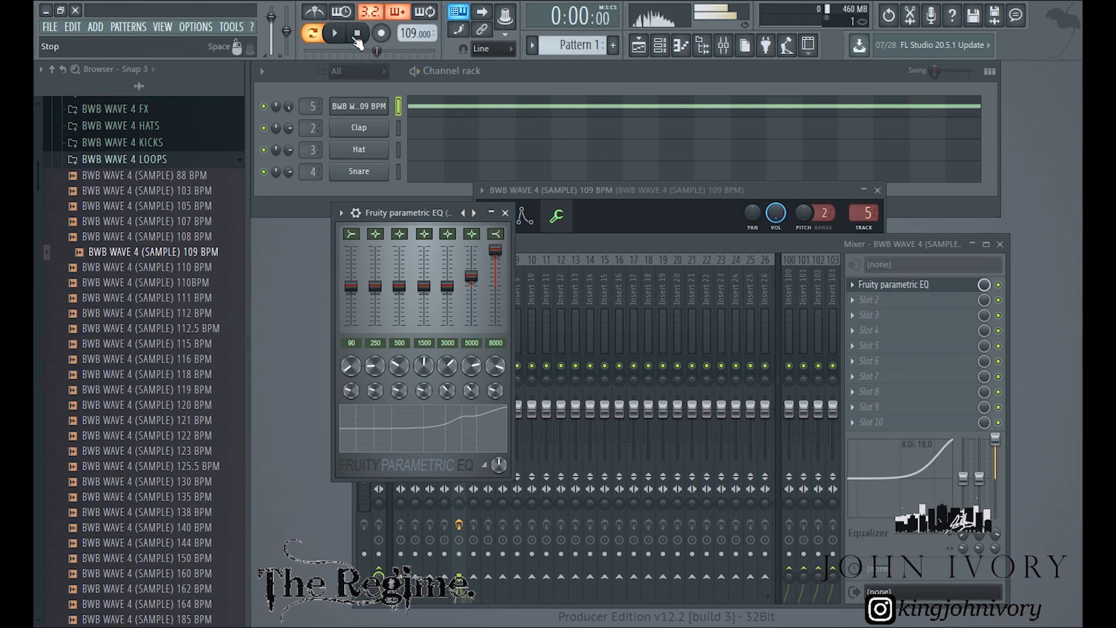
left_click_drag(496, 250, 495, 255)
left_click(505, 213)
key("space")
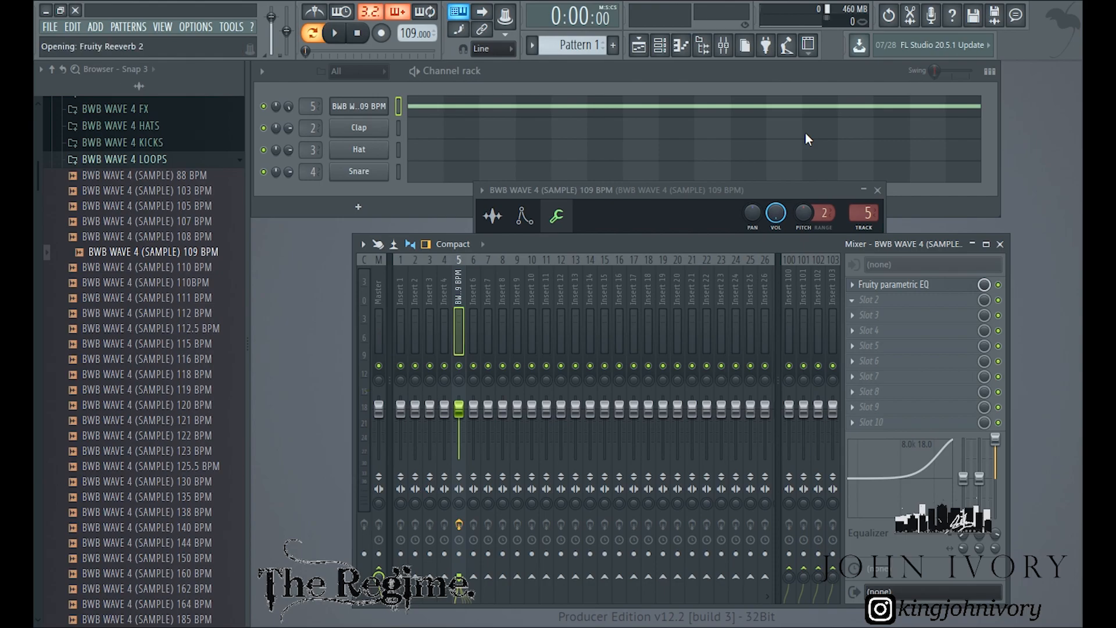
Add Fruity Reeverb 2 to slot 2 of the sample's mixer track and set its wet level to 70%
left_click_drag(689, 284, 689, 270)
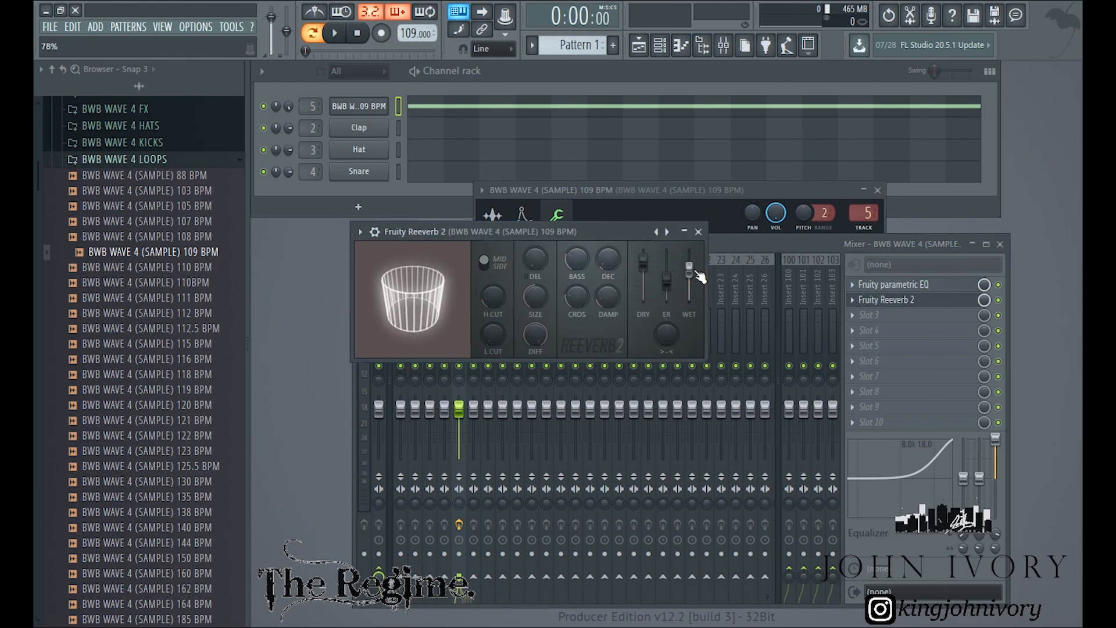
left_click(336, 36)
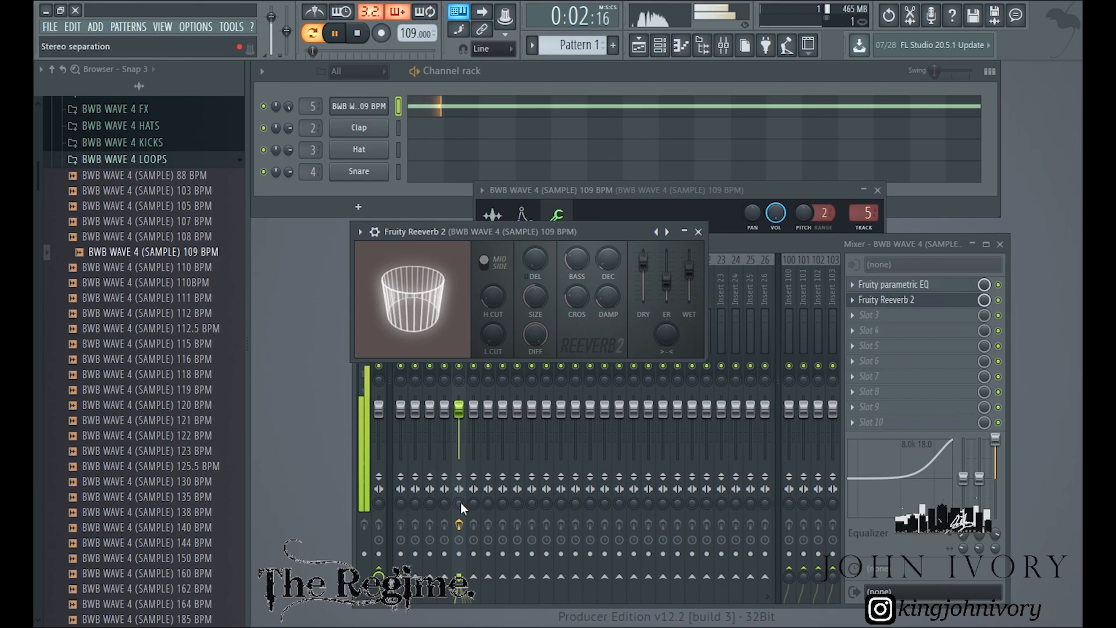
left_click_drag(691, 270, 691, 273)
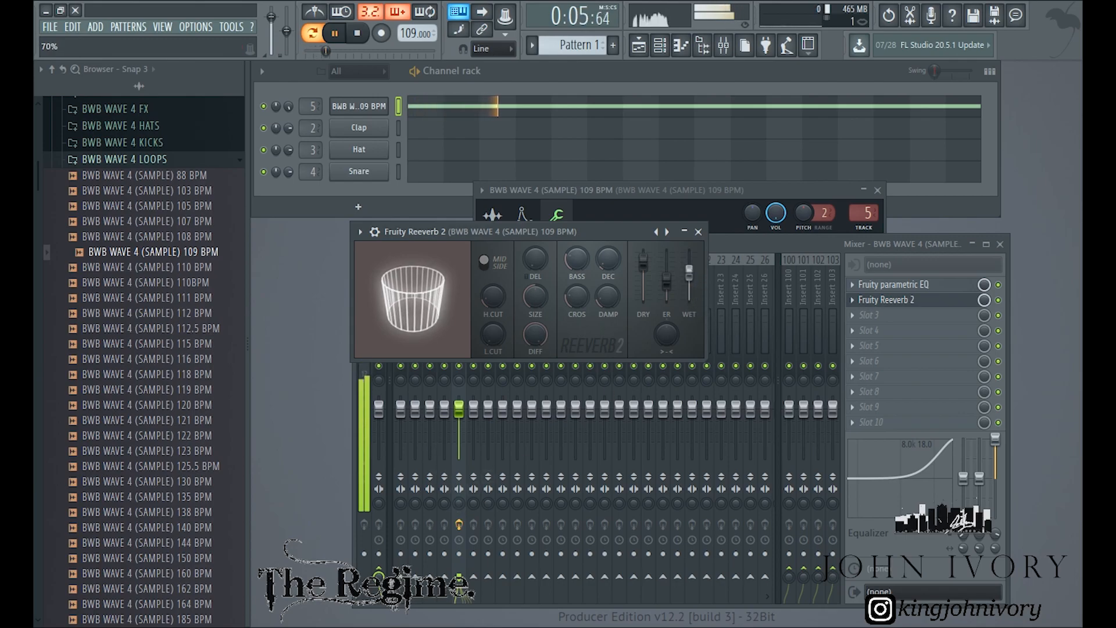
left_click(698, 231)
key("space")
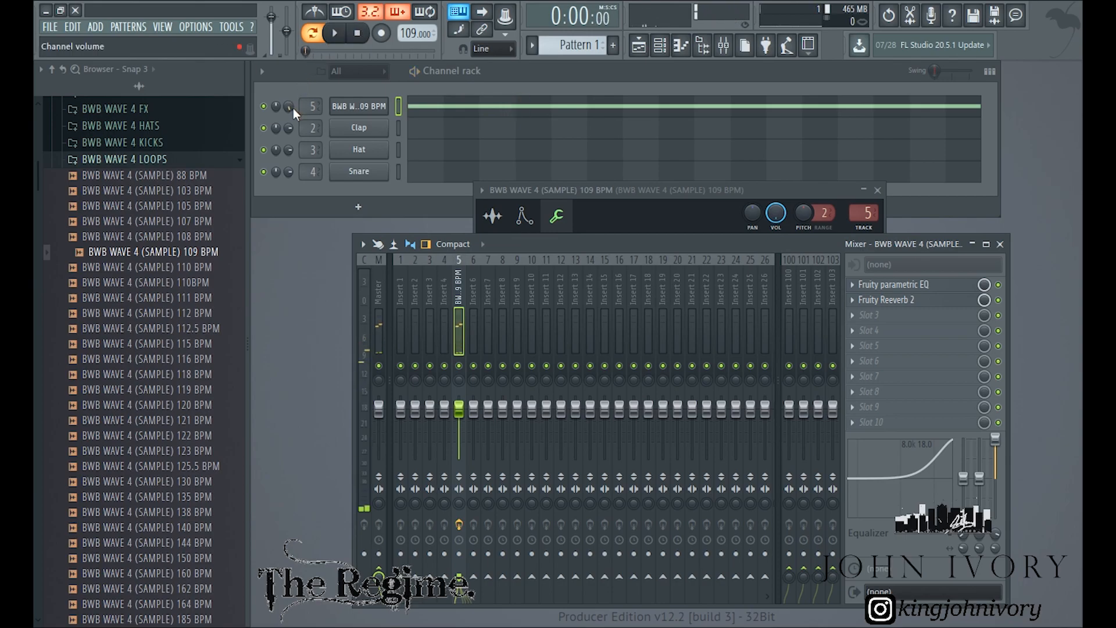
Close the mixer and the sample channel's settings
left_click(289, 108)
left_click(1001, 244)
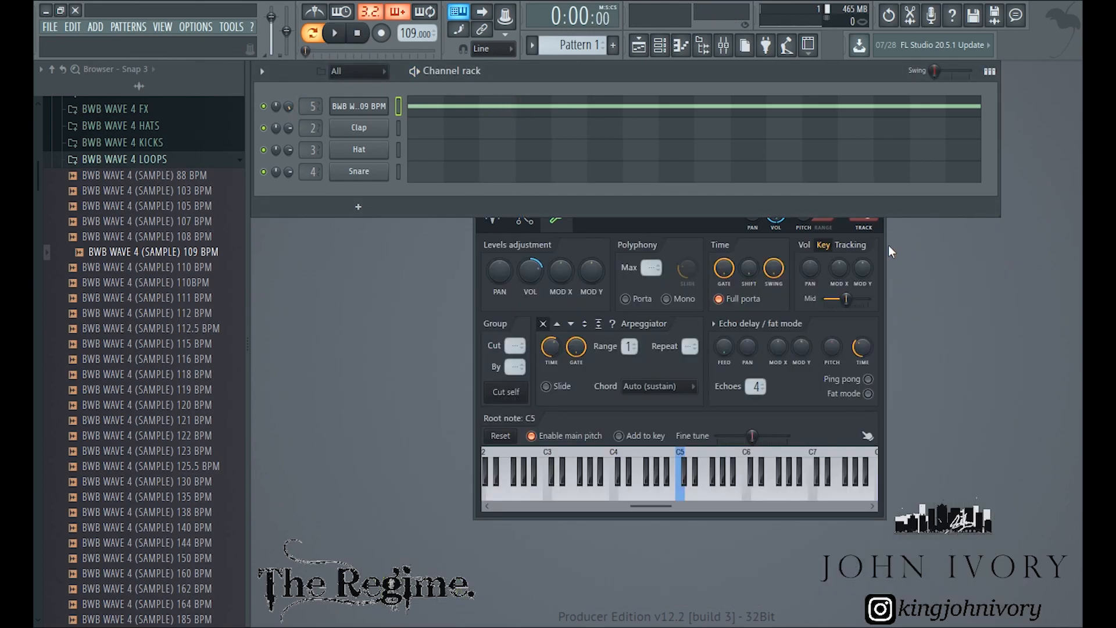
left_click(880, 195)
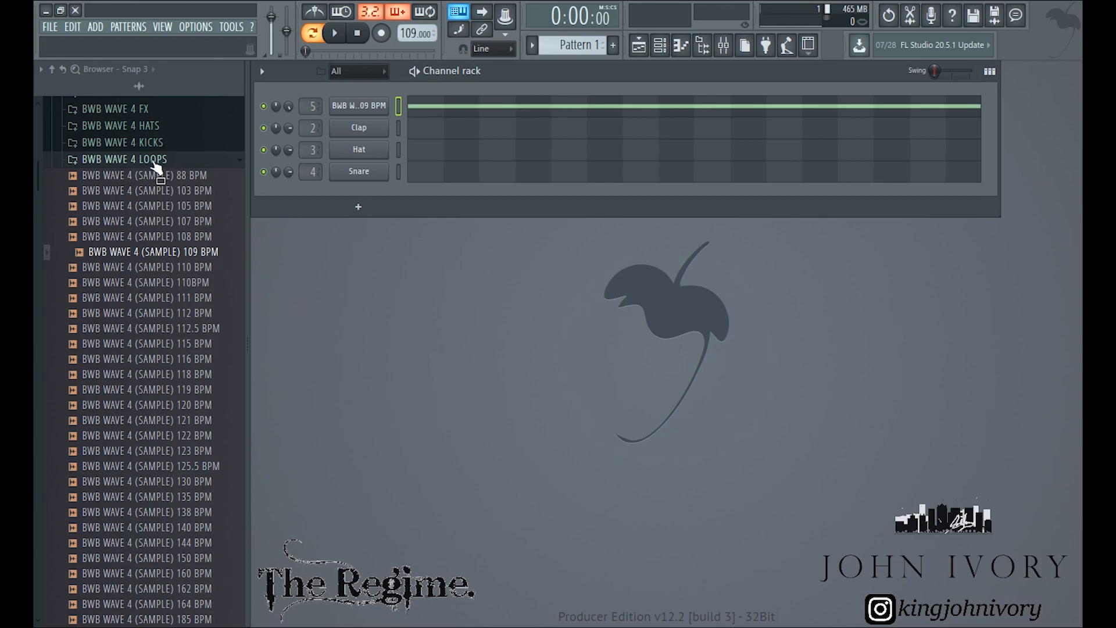
Collapse the BWB WAVE 4 LOOPS folder and open the 808s folder in .Nick.Mira.Bodega.Drum.Kit.WAV
left_click(123, 159)
scroll(120, 283, "up", 3)
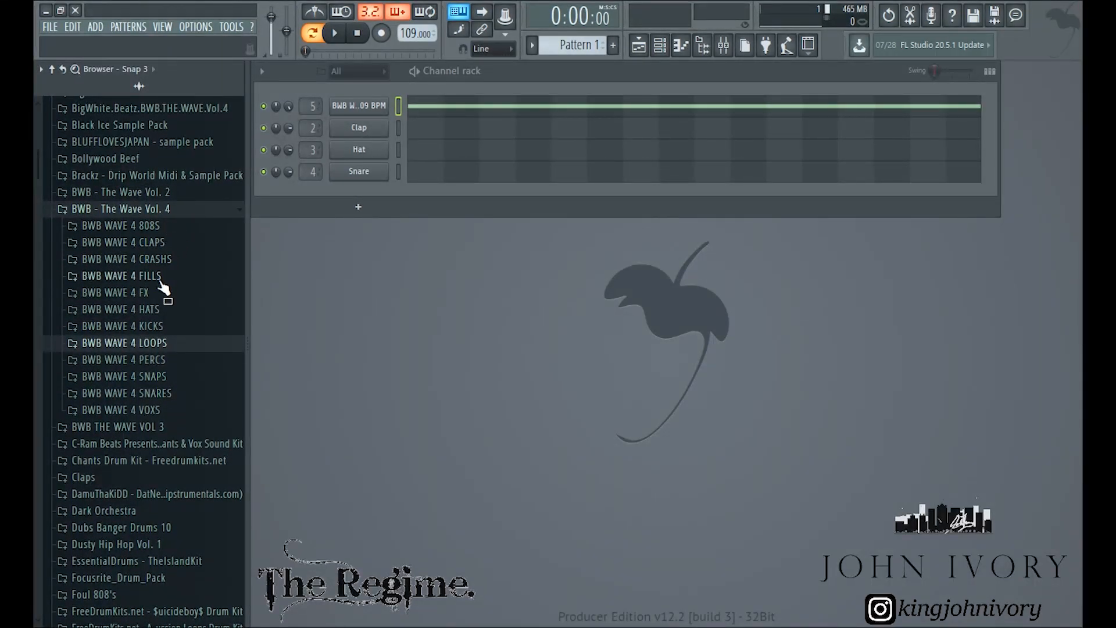
scroll(180, 228, "up", 10)
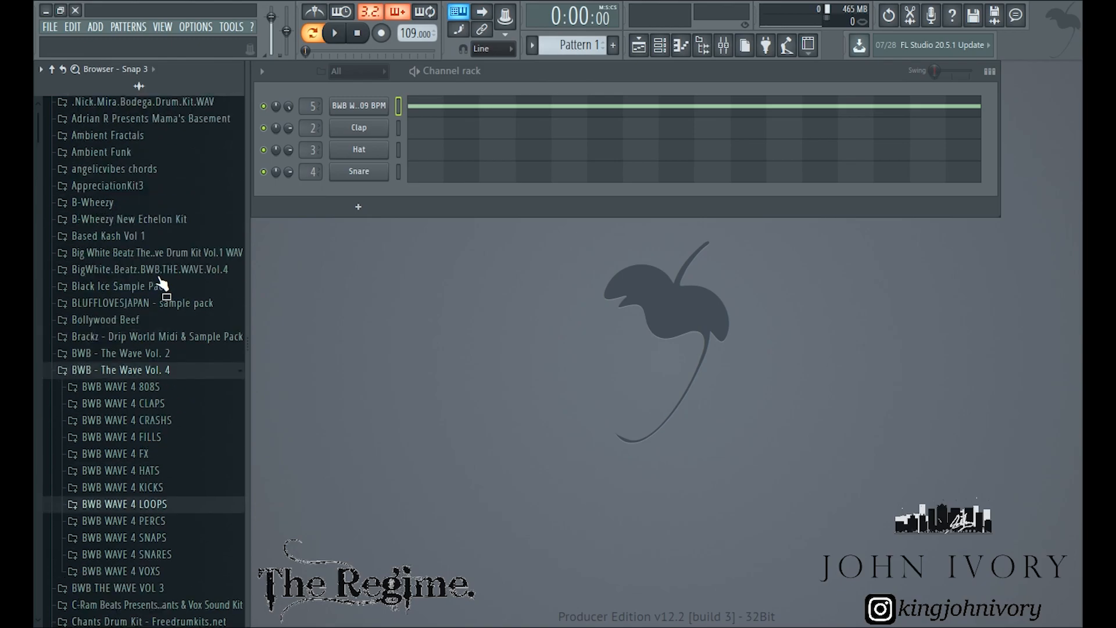
left_click(153, 262)
scroll(139, 302, "up", 4)
scroll(135, 232, "down", 4)
left_click(142, 123)
left_click(143, 138)
left_click(162, 121)
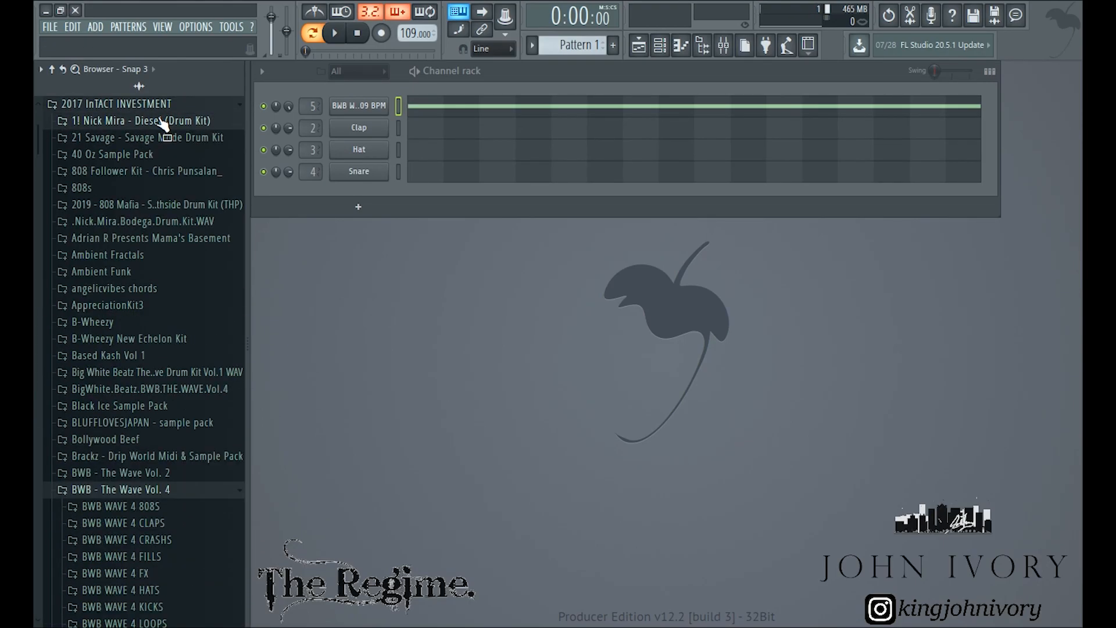
left_click(142, 221)
left_click(142, 240)
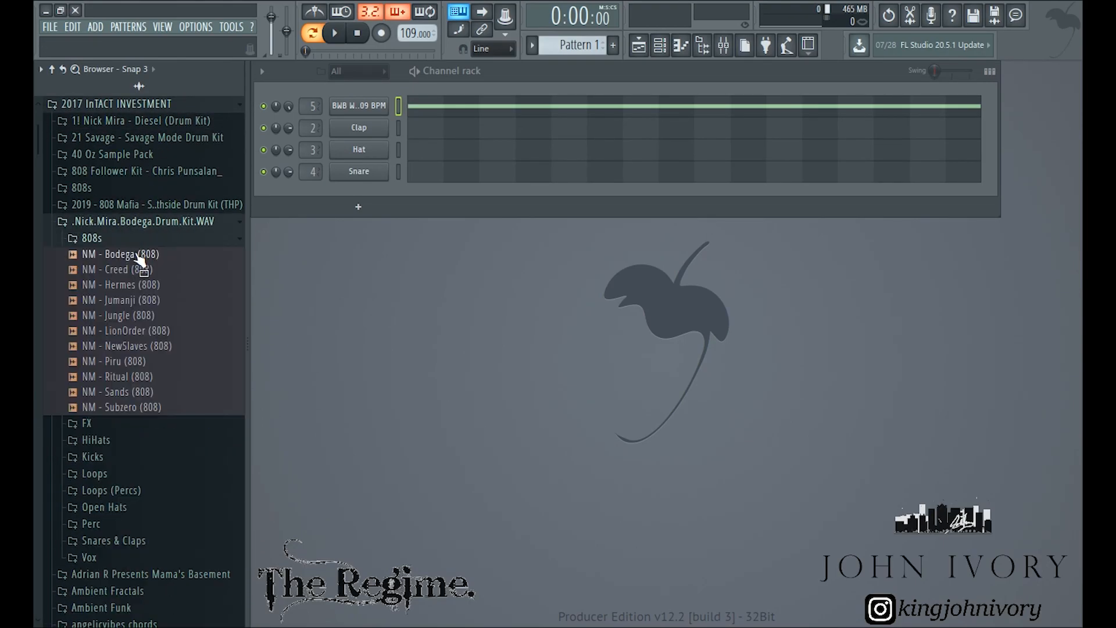
Load NM - Sands (808) onto the Clap channel and move its settings window aside
left_click_drag(141, 392, 359, 128)
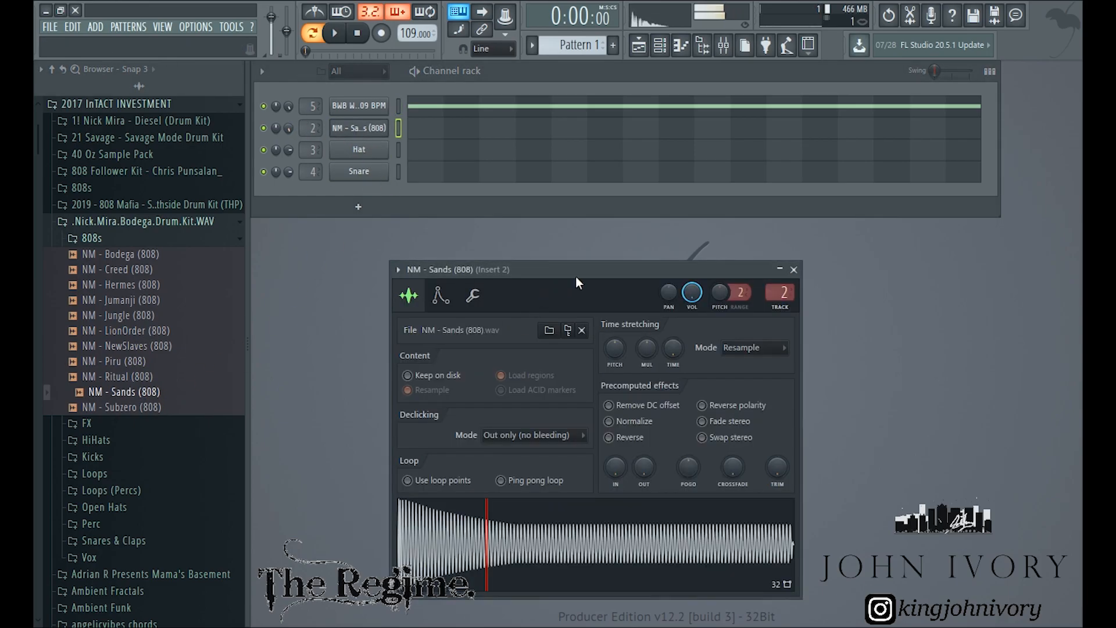
left_click_drag(574, 271, 684, 251)
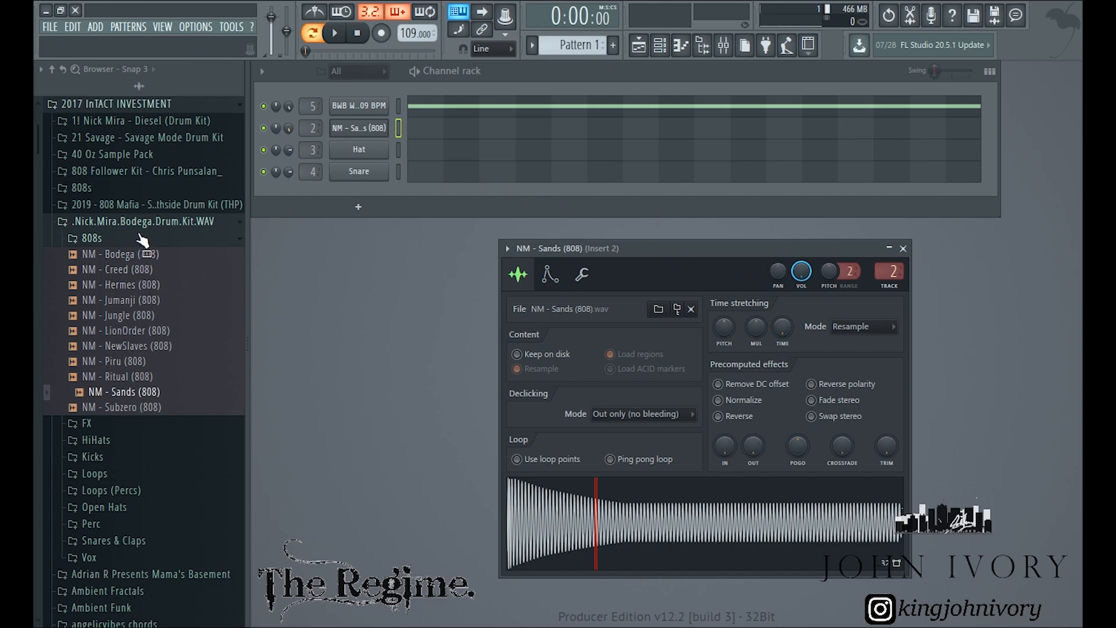
Open the NM - Sands (808) channel's piano roll, audition the loop, and place an E6 note at the start of bar 1
left_click(161, 224)
left_click(161, 225)
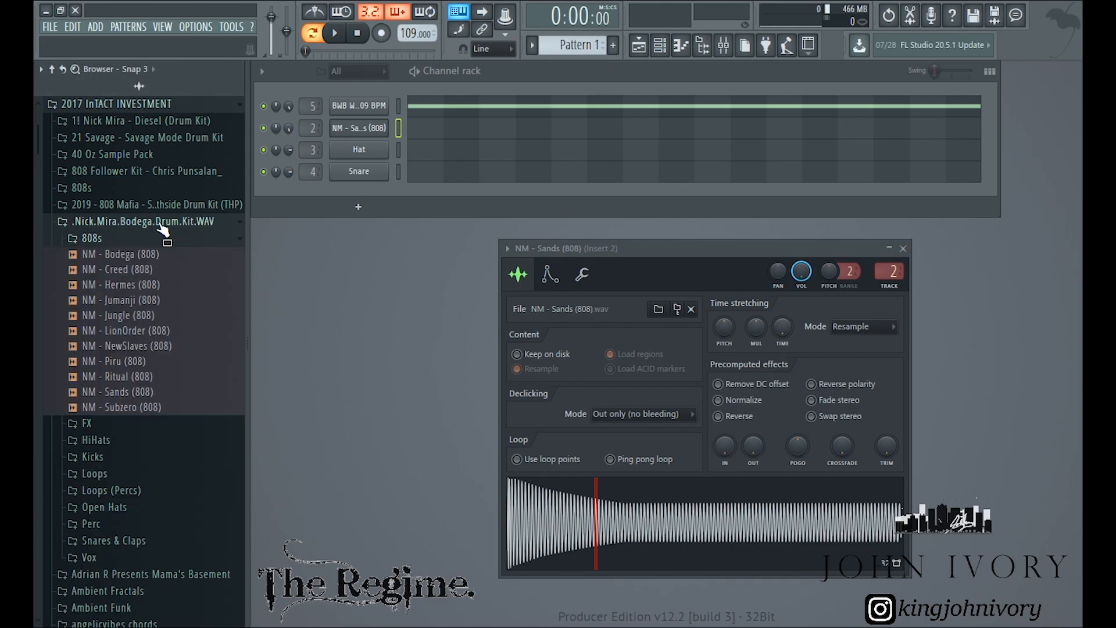
left_click(432, 129)
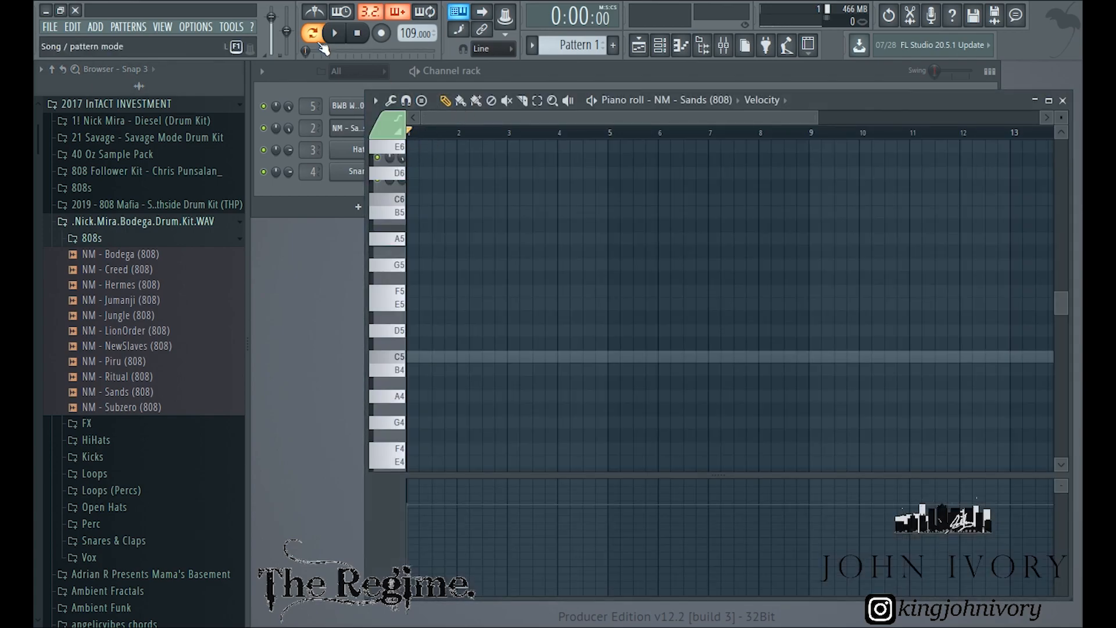
key("space")
scroll(437, 335, "up", 2)
scroll(430, 296, "up", 2)
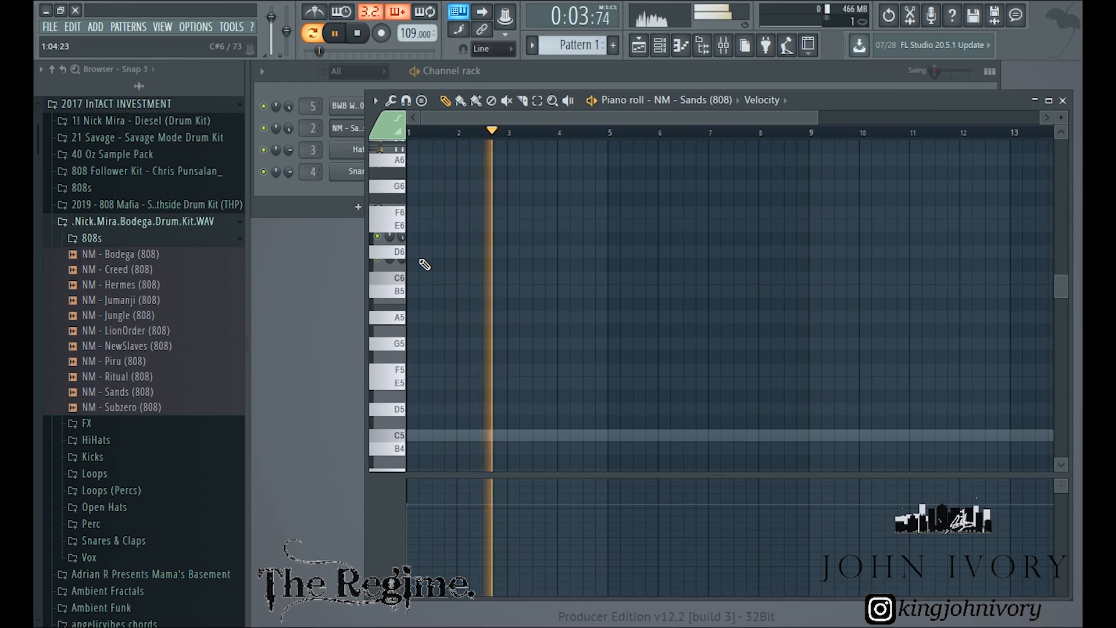
scroll(384, 251, "up", 3)
key("space")
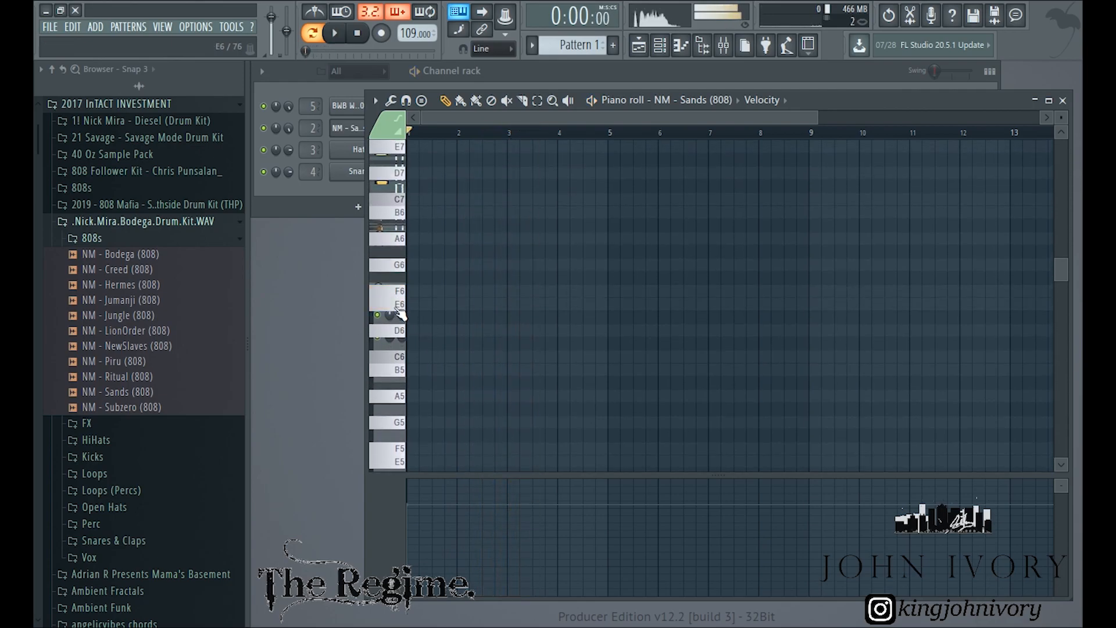
left_click(410, 304)
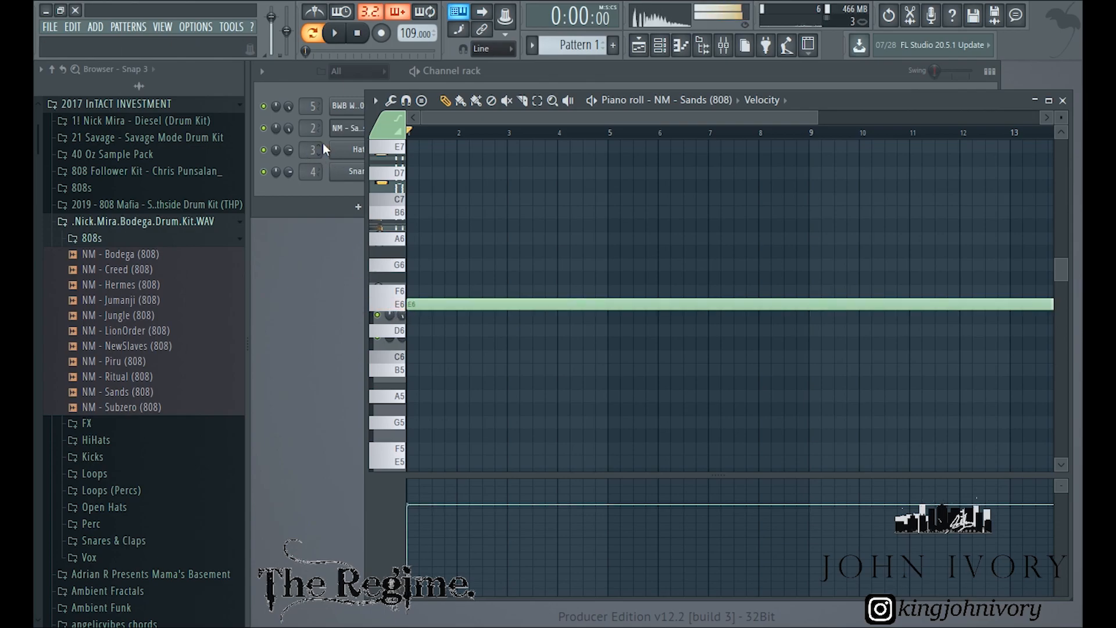
Shorten the E6 note to about half a bar and start playback of the pattern
left_click(363, 134)
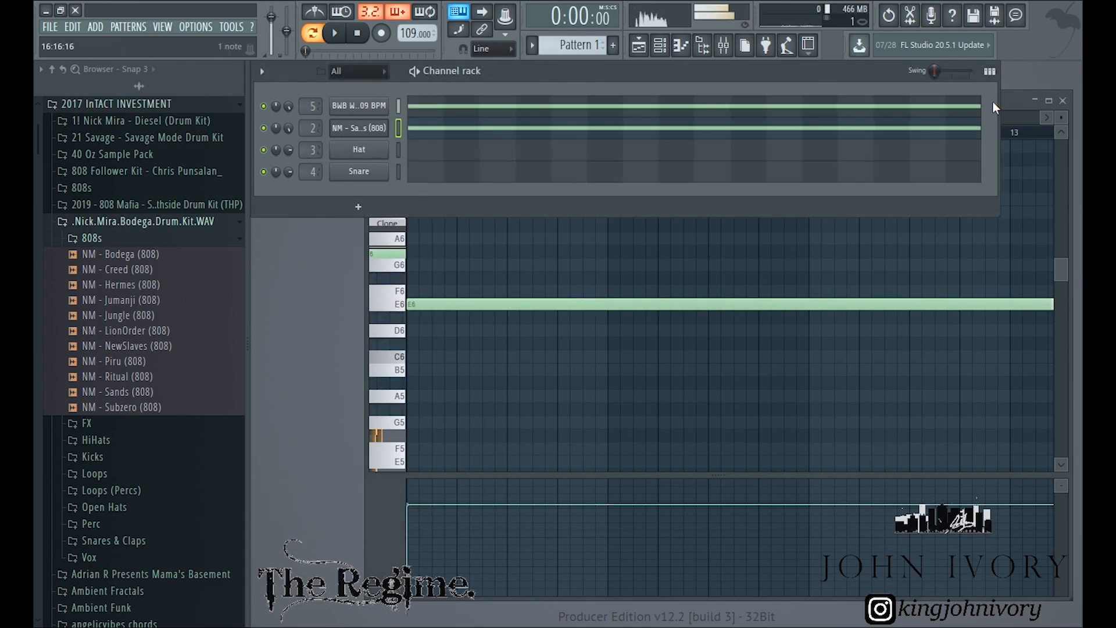
left_click(1013, 101)
left_click_drag(817, 119, 959, 120)
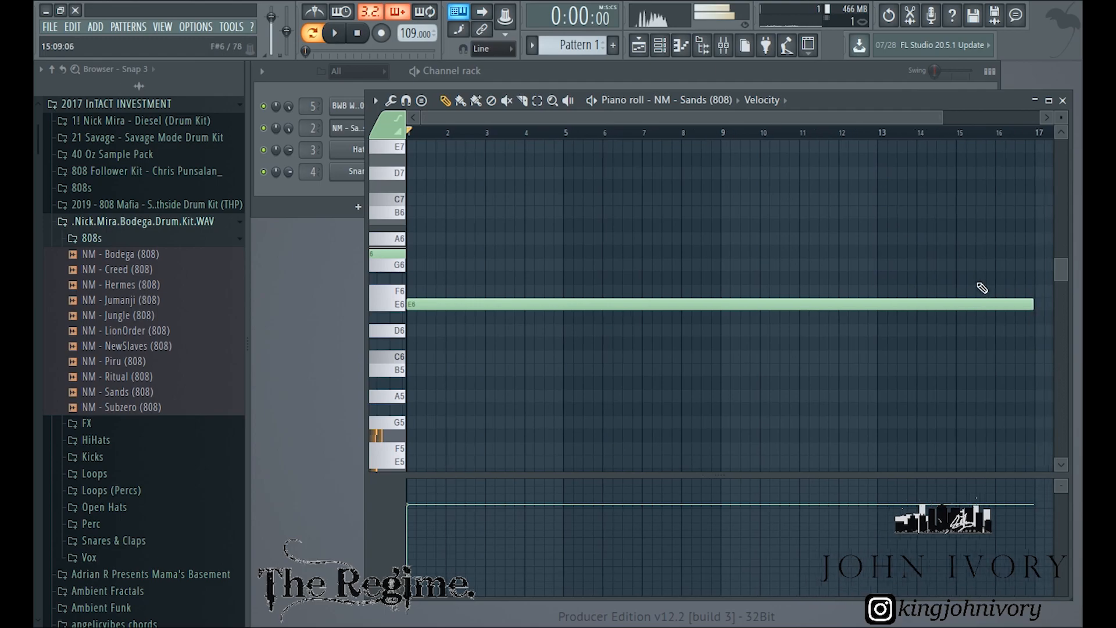
left_click_drag(1001, 304, 507, 297)
scroll(471, 391, "up", 3)
key("space")
Draw a two-bar 808 line after the first note using E6, C6, three short A#5, C6 and B5 notes
left_click(461, 461)
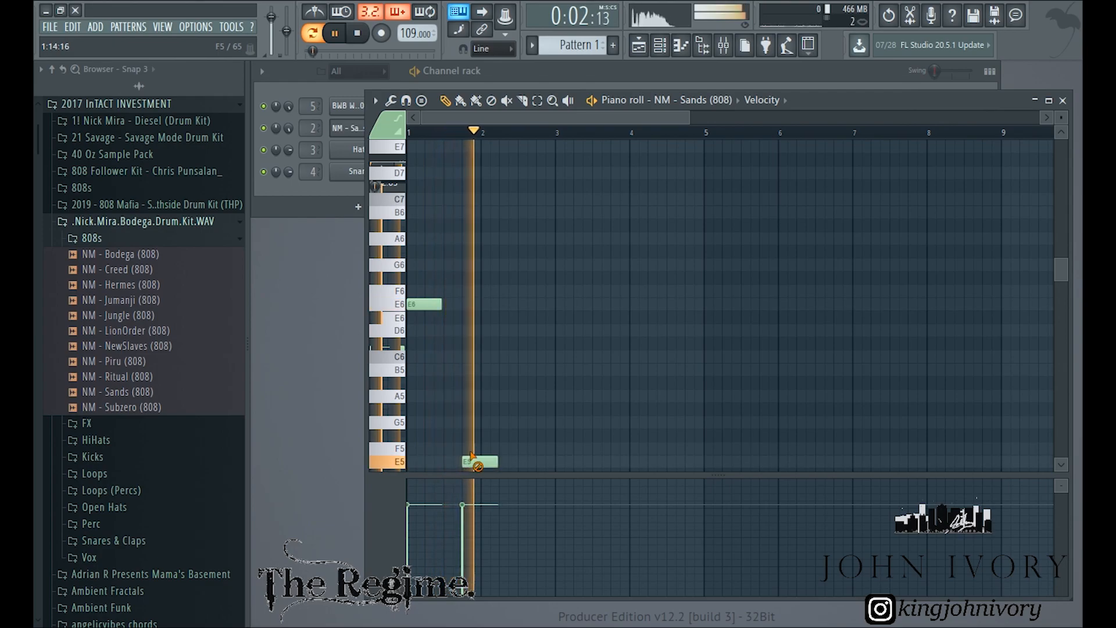
left_click(464, 370)
right_click(480, 461)
right_click(479, 365)
mouse_move(456, 299)
left_mouse_down()
mouse_move(475, 351)
mouse_move(505, 354)
left_mouse_up()
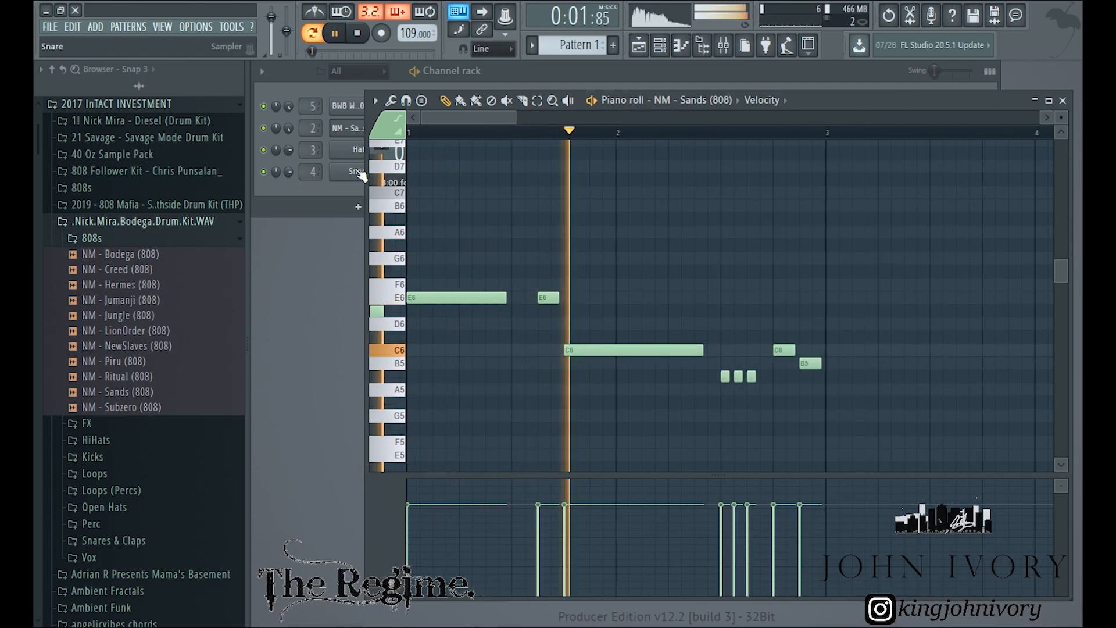
Enable the 808 channel's volume envelope with minimum hold and decay and maximum sustain, and close its settings
left_click(347, 128)
left_click(549, 274)
left_click_drag(571, 414, 626, 381)
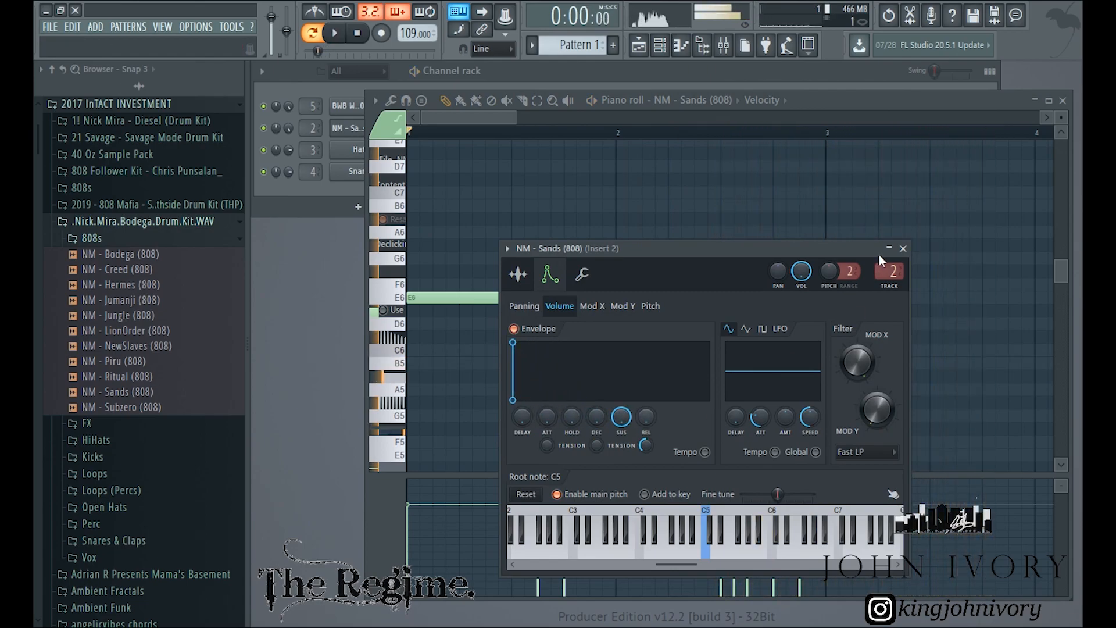
left_click(903, 248)
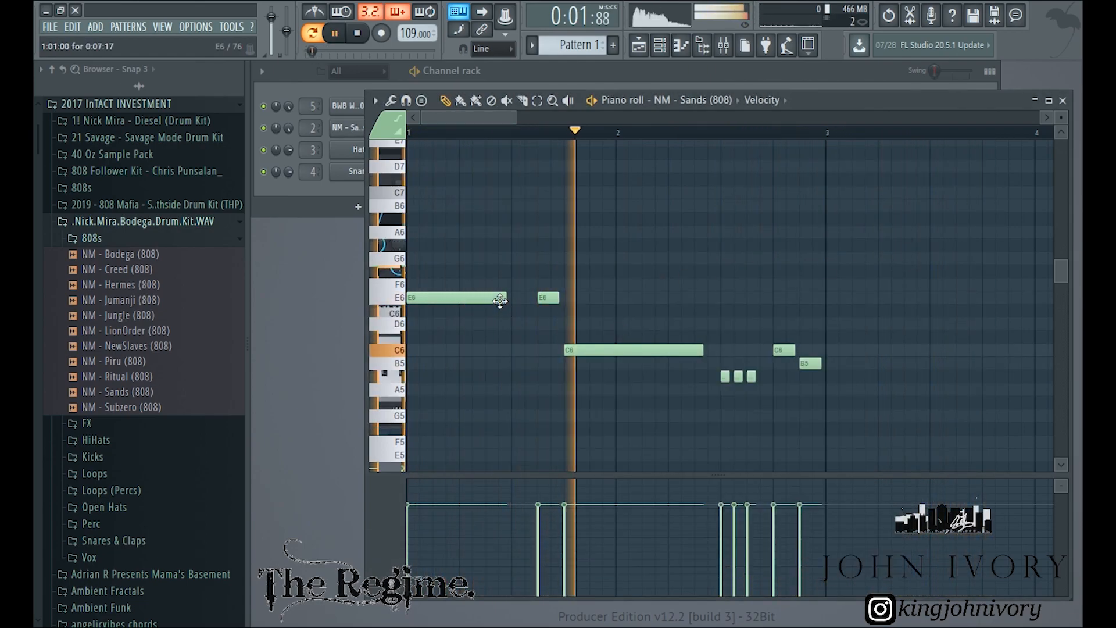
Lengthen the first E6 note and extend the 808 line over four bars, adding an A5 note in bar 2
left_click_drag(507, 297, 520, 297)
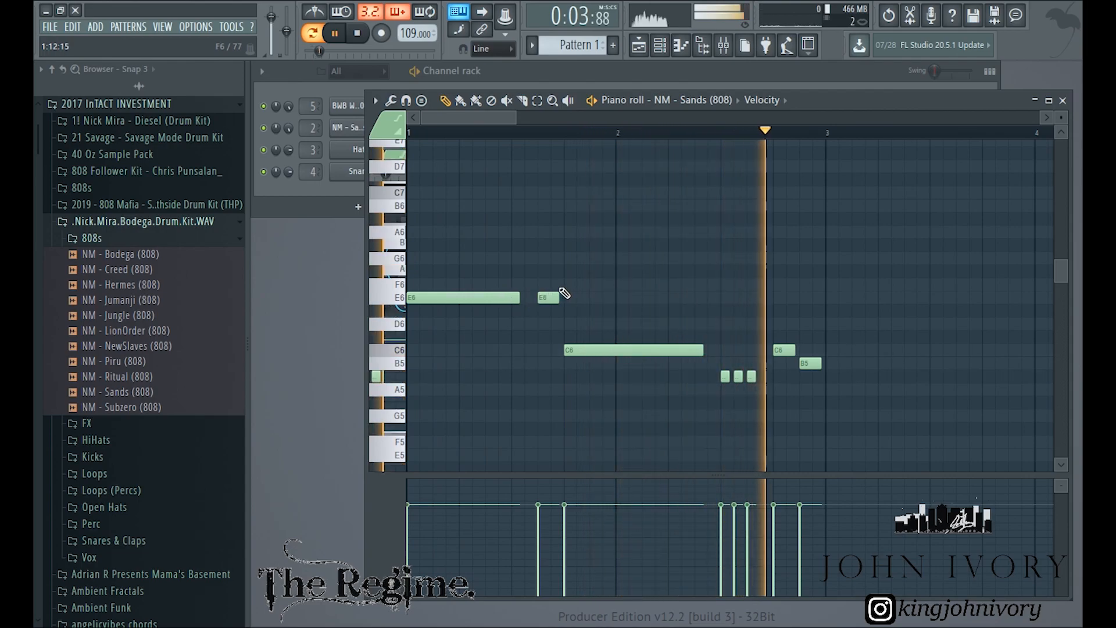
key("space")
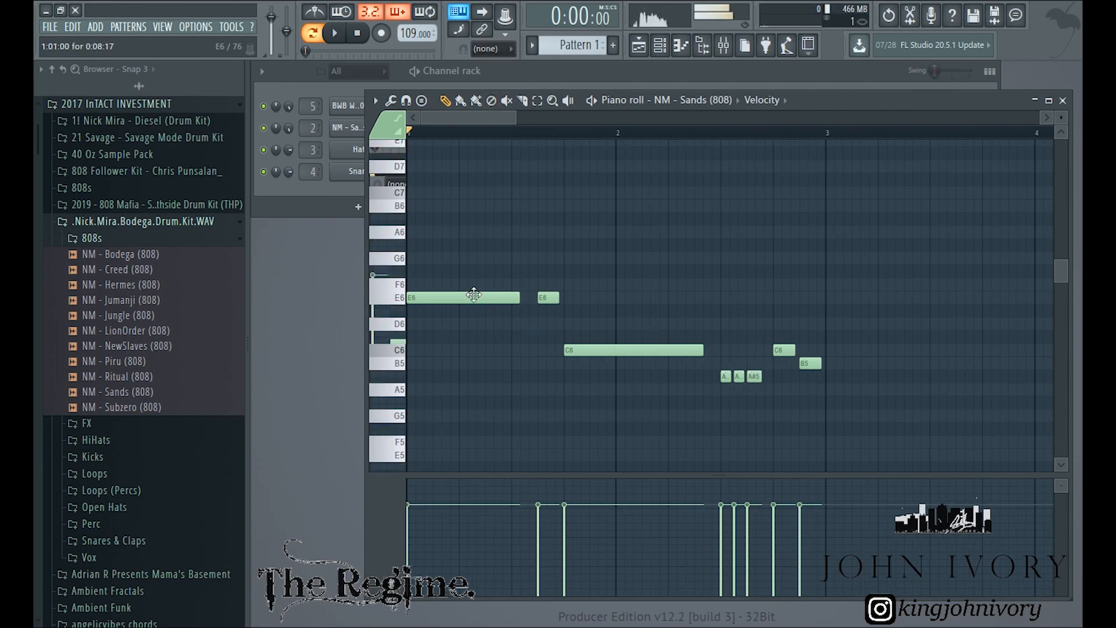
left_click(675, 390)
left_click_drag(677, 389, 698, 390)
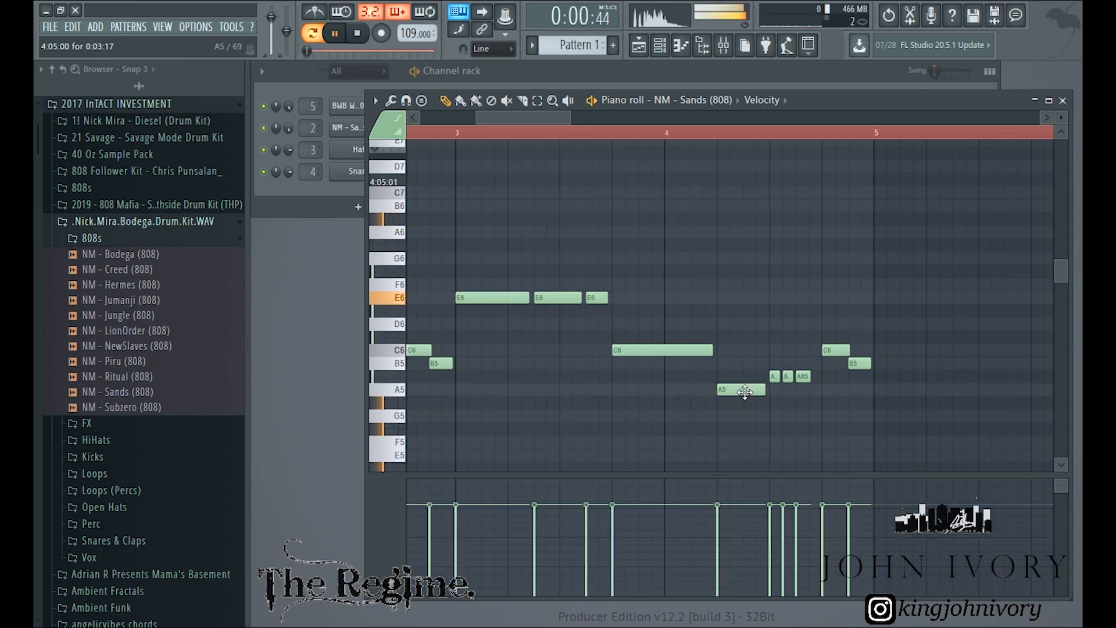
Transpose all the 808 notes down one octave and close the piano roll
left_click(460, 135)
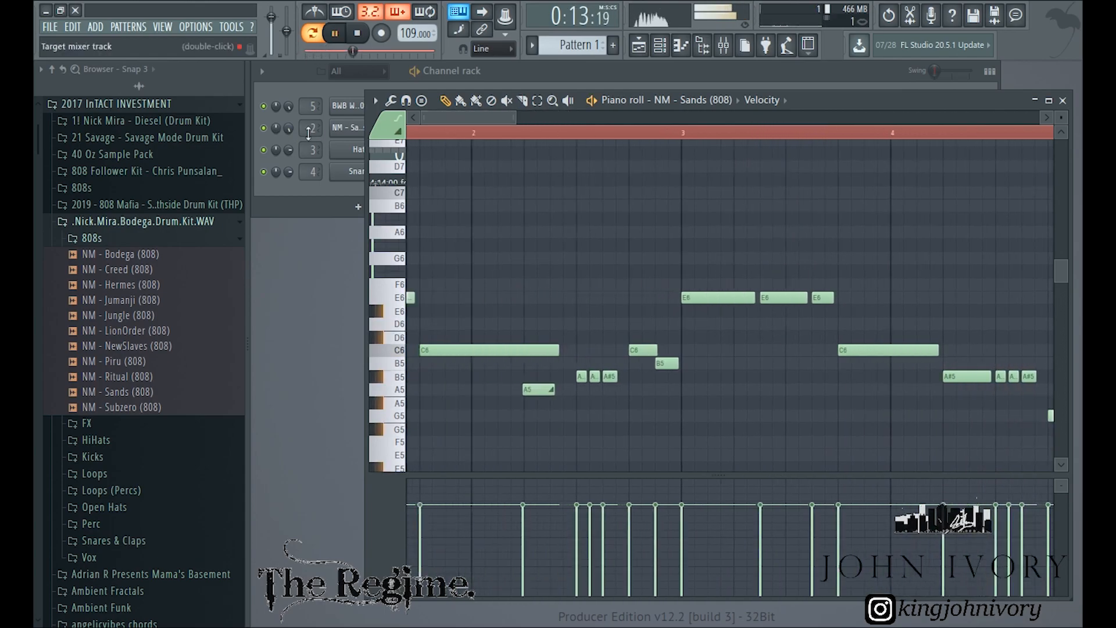
key("ctrl+Down")
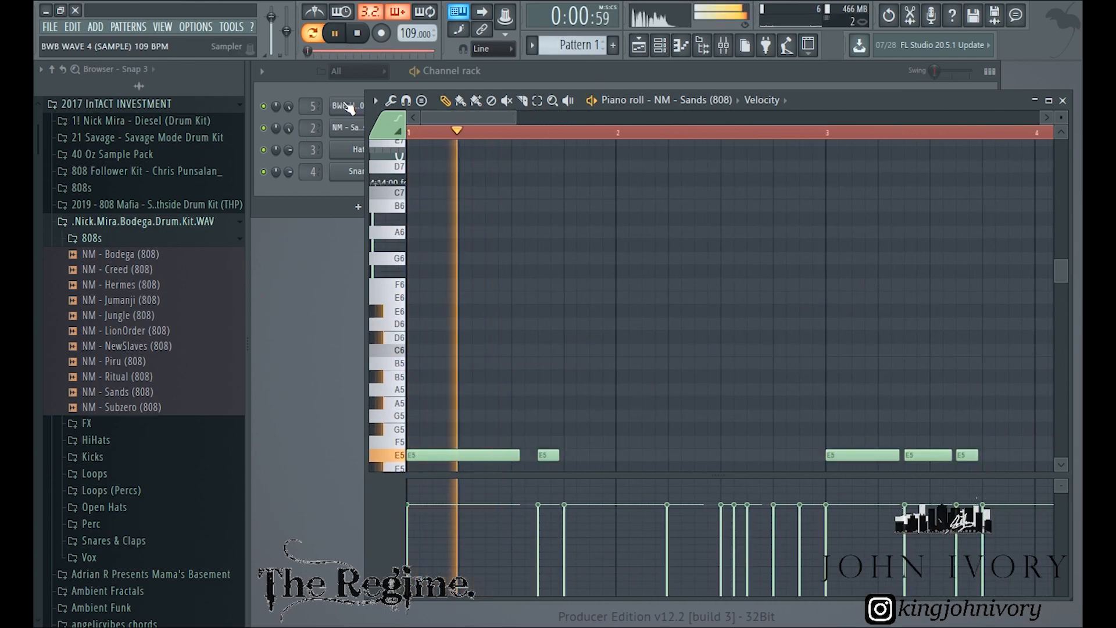
scroll(752, 303, "down", 4)
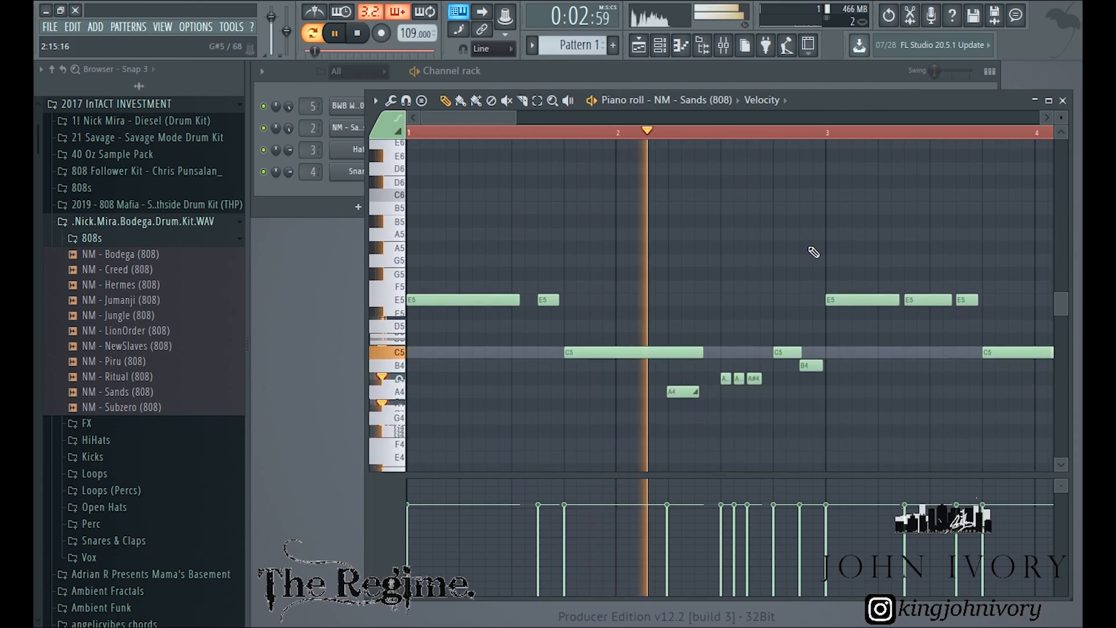
left_click(1064, 101)
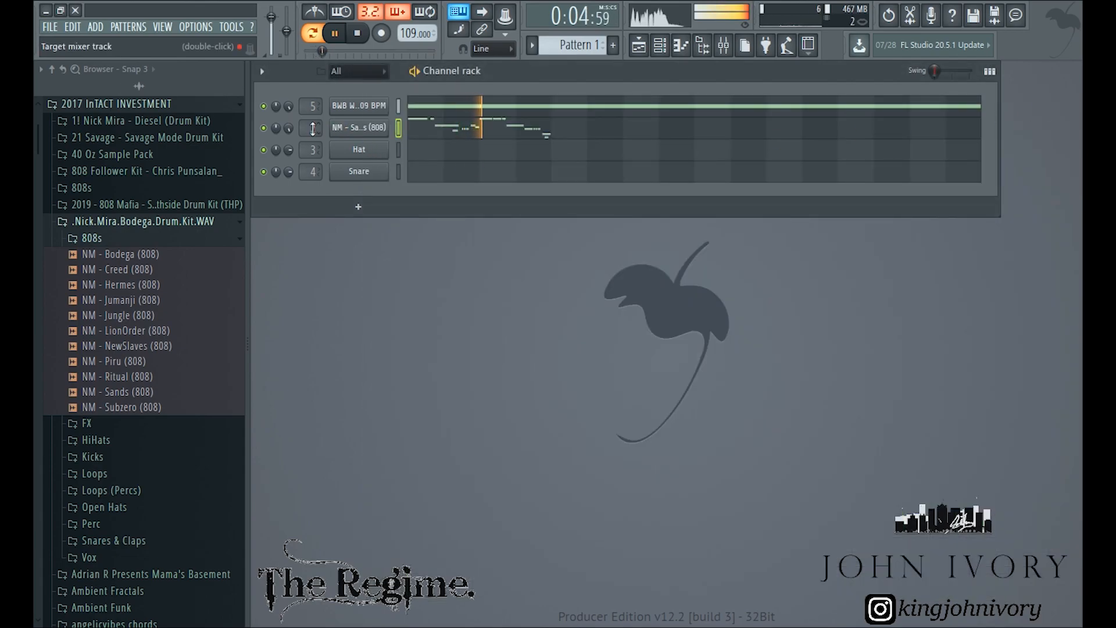
Open the 808 channel's miscellaneous functions and check its volume level adjustment during playback
left_click(359, 129)
left_click(583, 277)
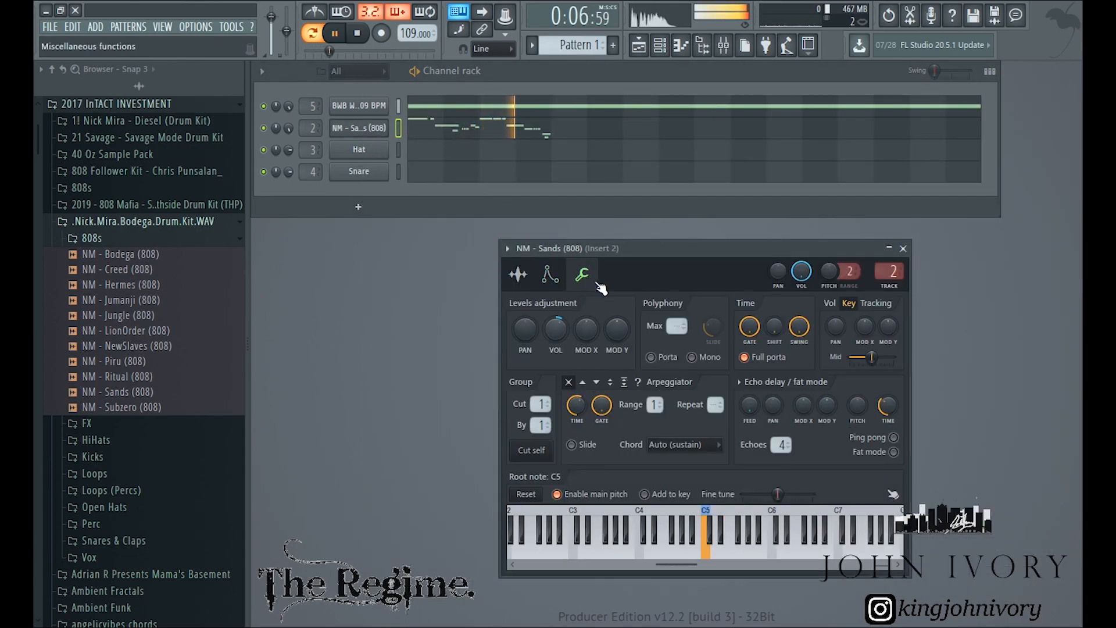
left_click_drag(613, 247, 655, 256)
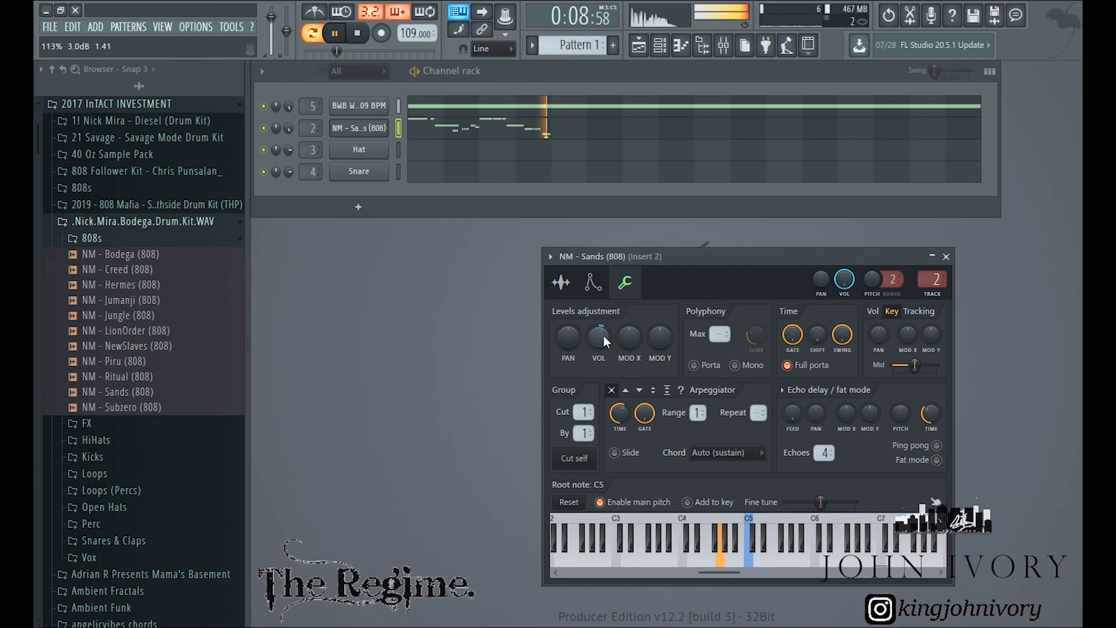
key("space")
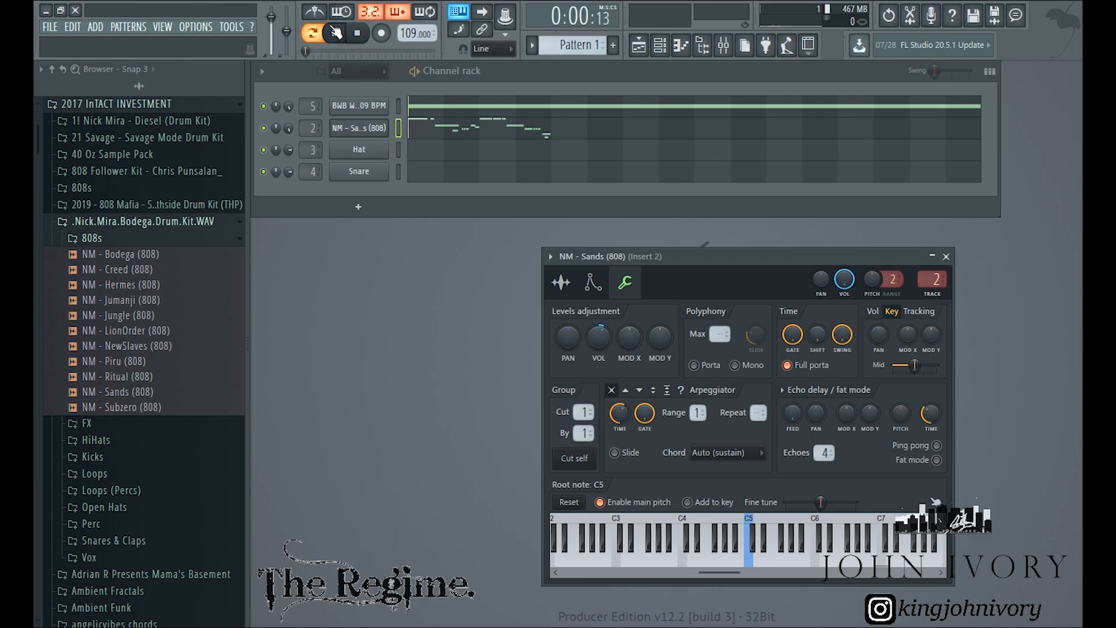
key("space")
Mute the BWB WAVE 4 sample channel to audition the 808 alone, and unmute it to hear both together
left_click(314, 103)
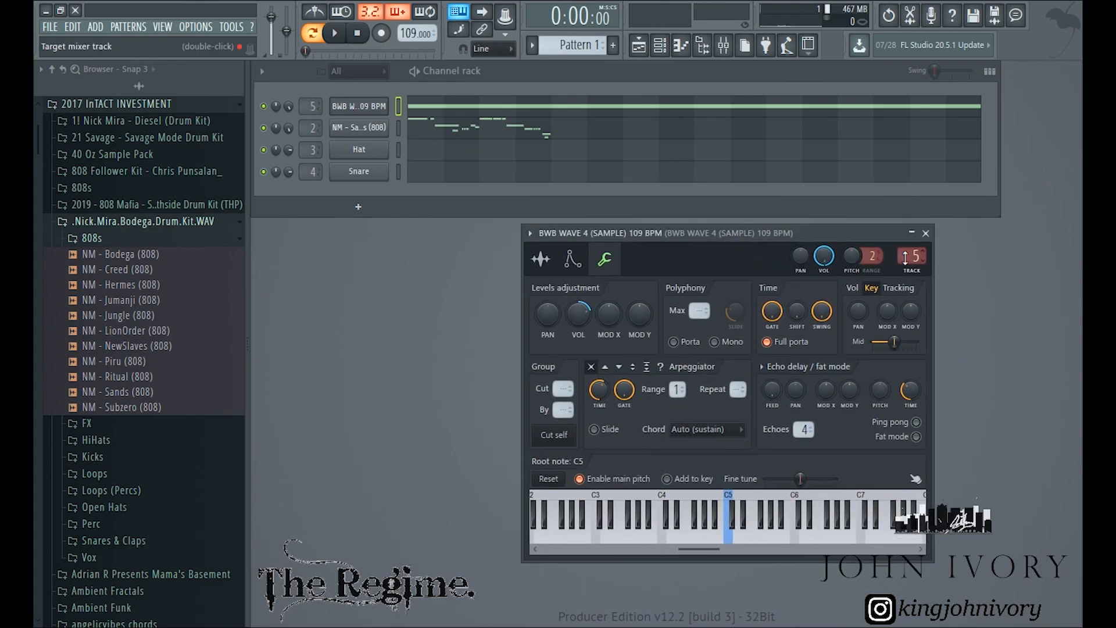
left_click(268, 106)
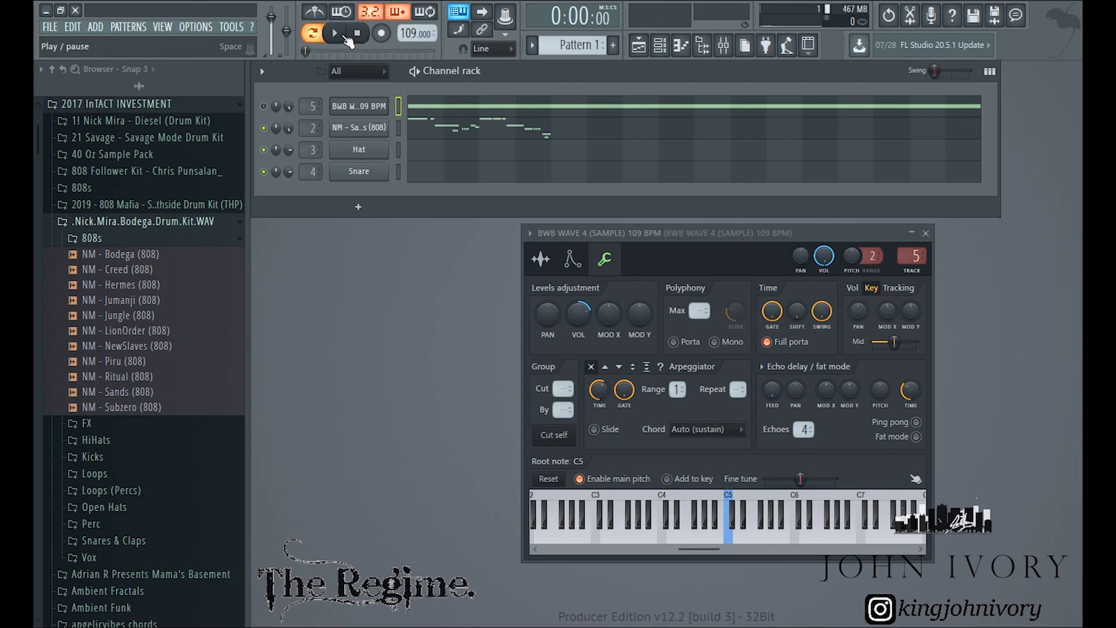
left_click(348, 37)
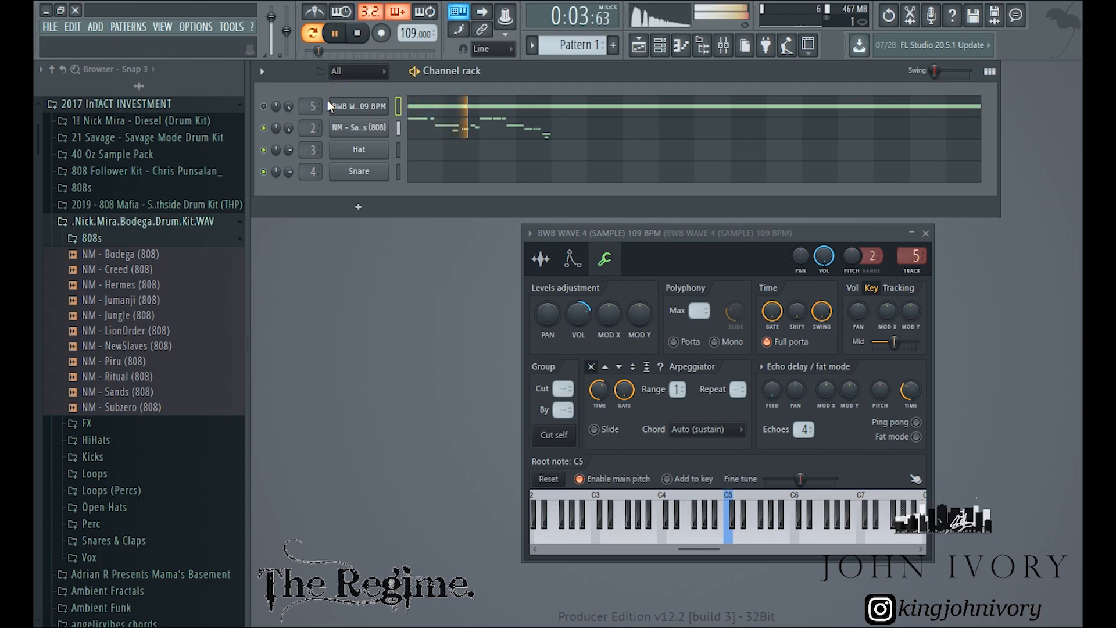
left_click(356, 35)
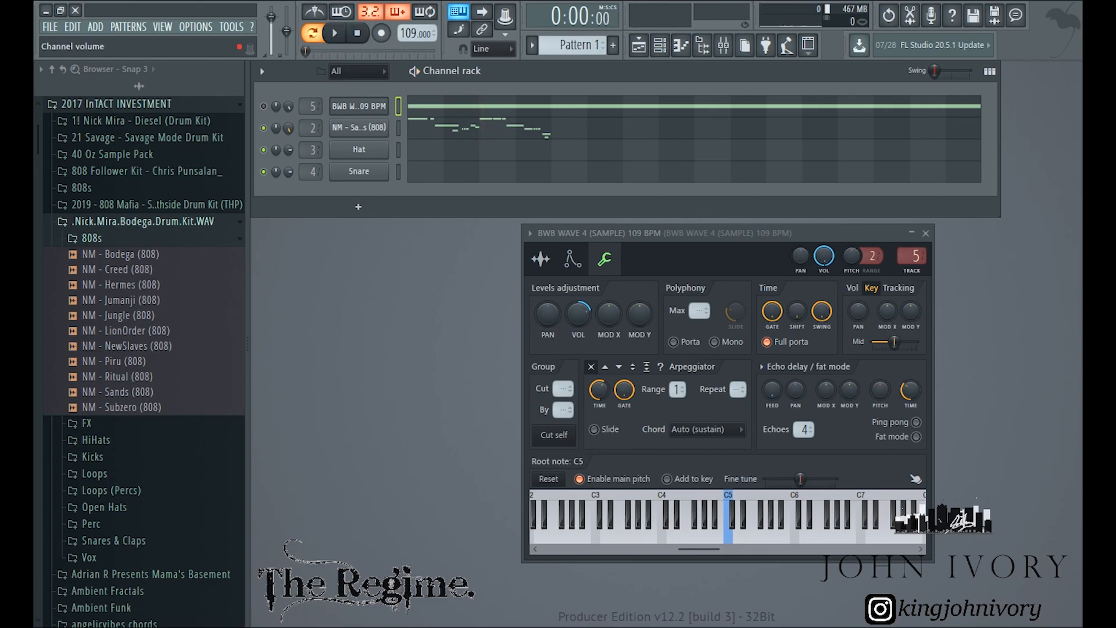
key("space")
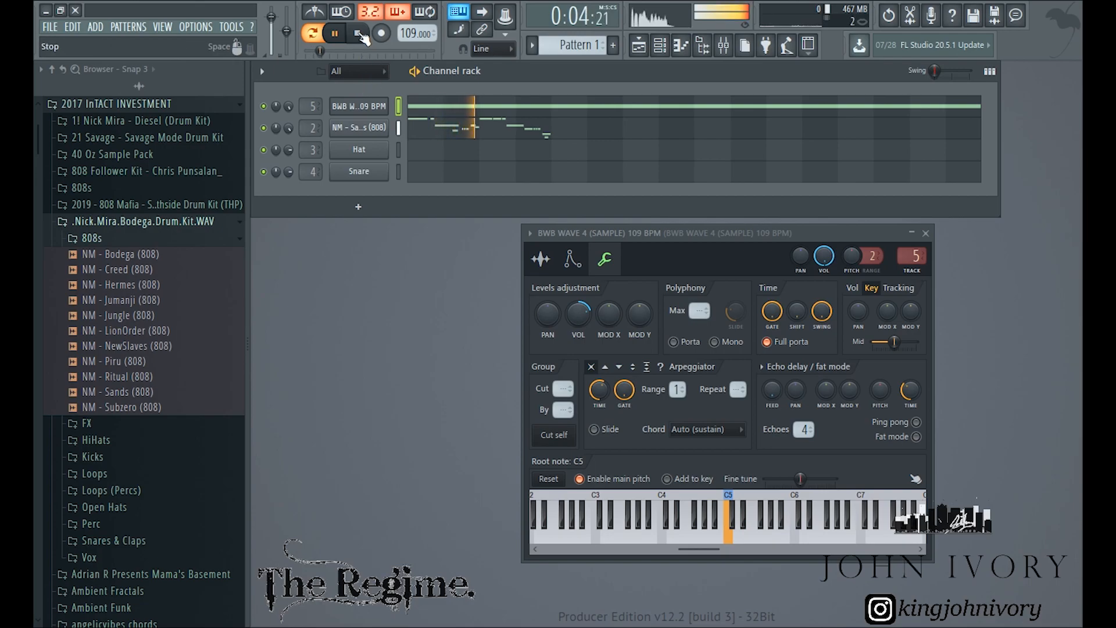
Open the sample's mixer track and add Fruity parametric EQ 2 to slot 3
left_click(373, 106)
left_click(372, 106)
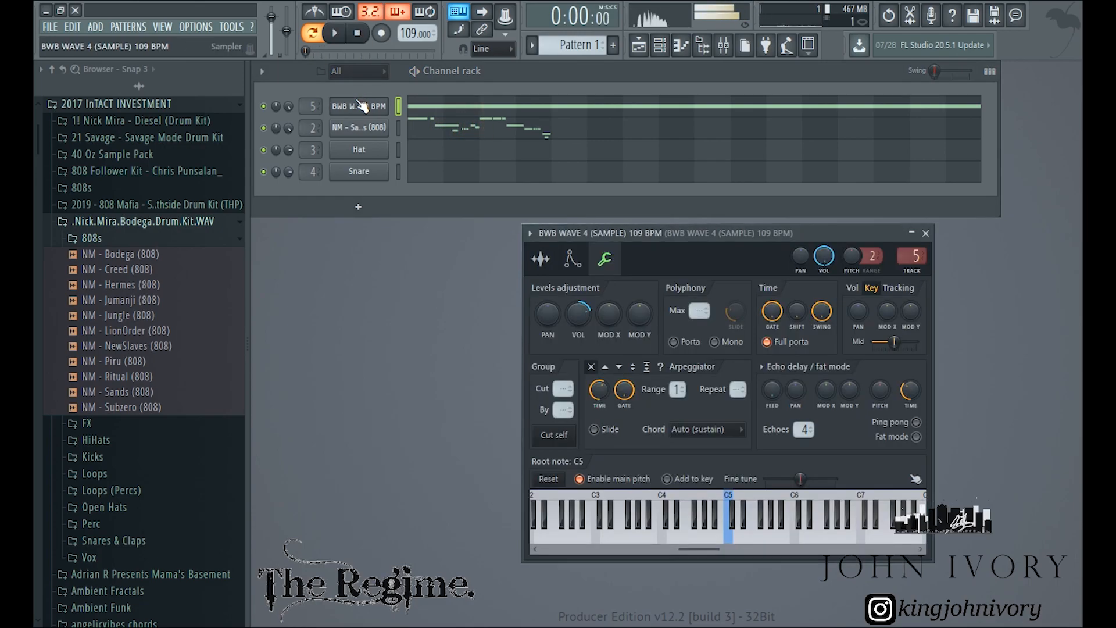
double_click(911, 256)
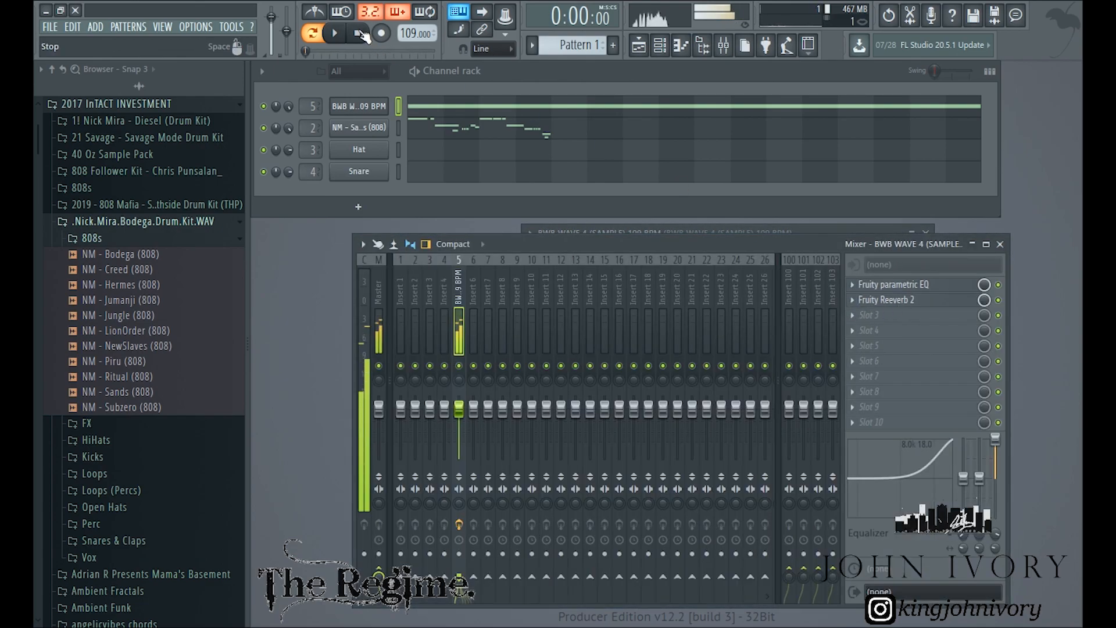
left_click(360, 33)
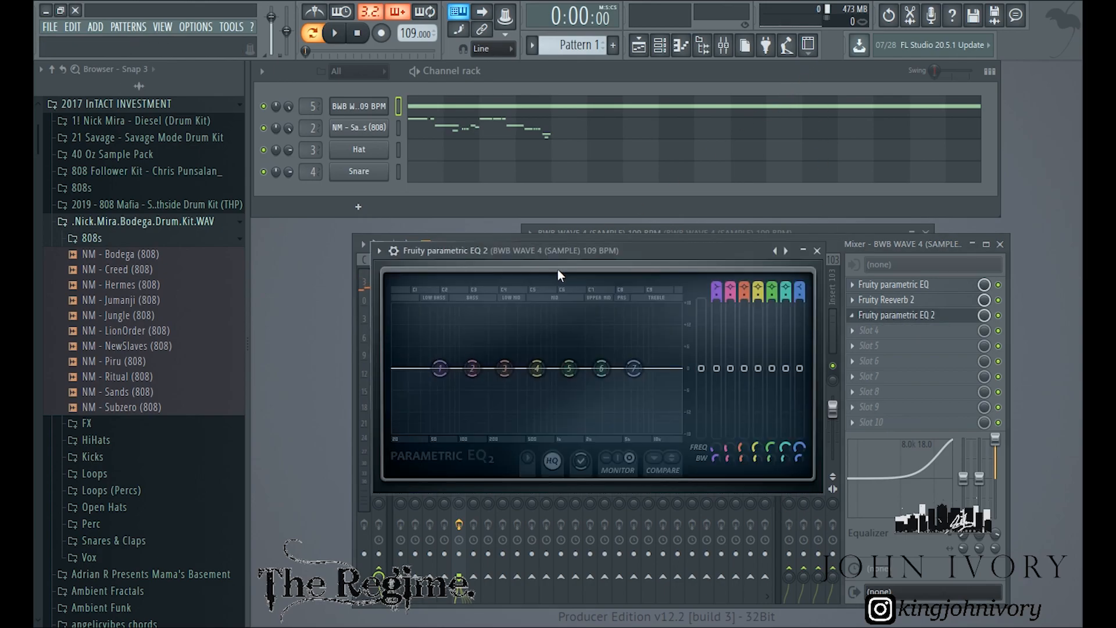
left_click_drag(568, 253, 557, 264)
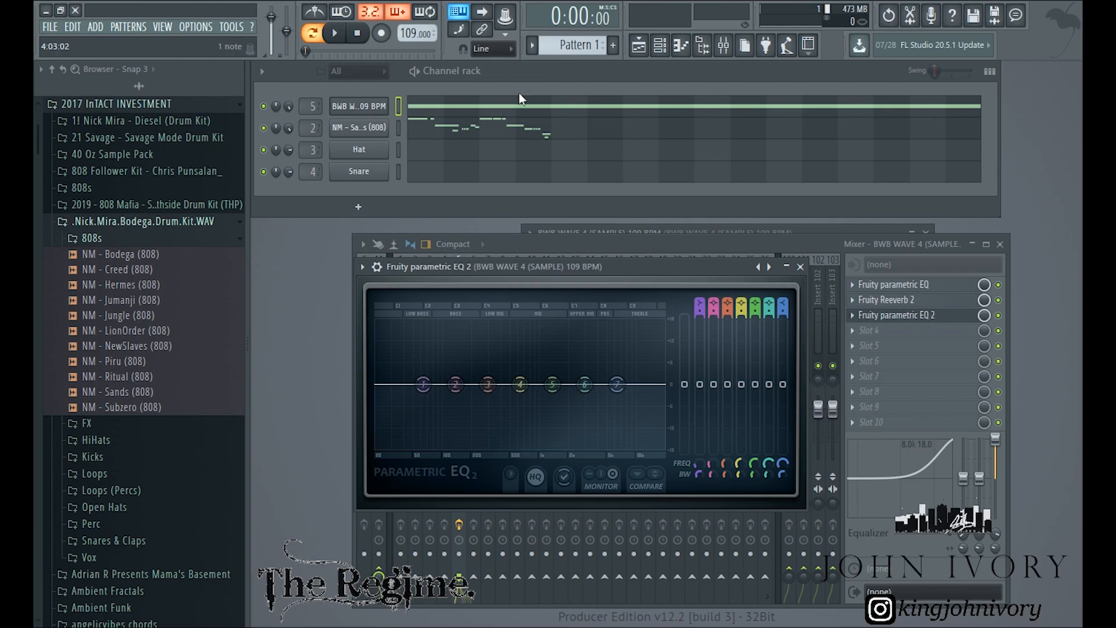
Boost EQ band 5 by 1.1 dB at 1311 Hz, cut bands 2 and 3 slightly, and play the pattern
mouse_move(552, 384)
left_mouse_down()
mouse_move(543, 331)
mouse_move(556, 377)
mouse_move(543, 340)
mouse_move(547, 388)
mouse_move(550, 368)
left_mouse_up()
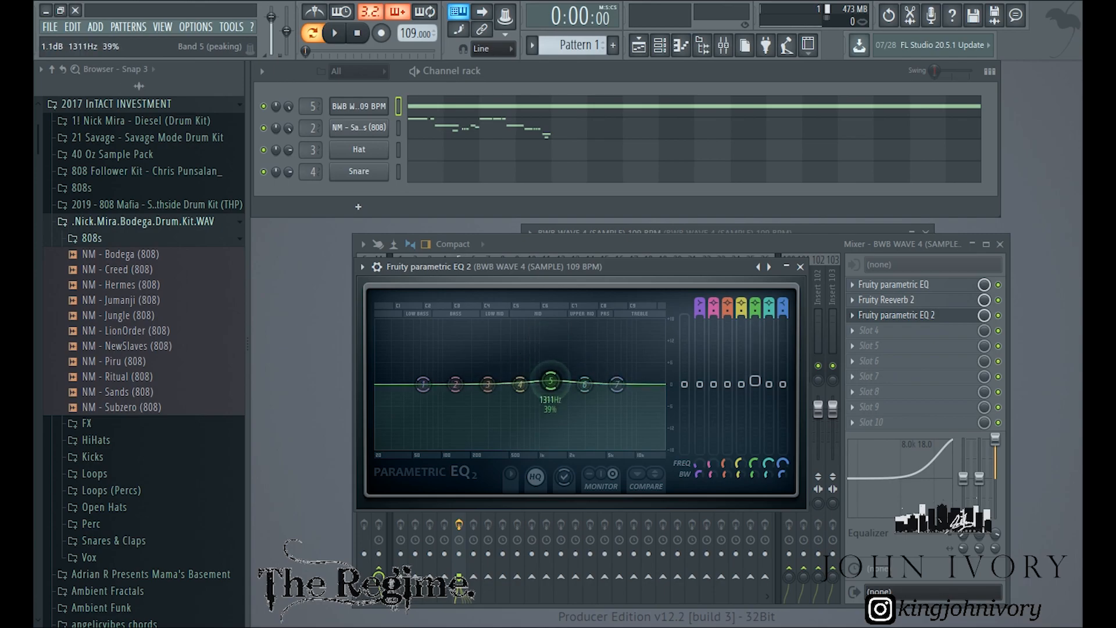
mouse_move(488, 384)
left_mouse_down()
mouse_move(464, 362)
mouse_move(477, 371)
mouse_move(456, 388)
mouse_move(448, 380)
mouse_move(489, 385)
mouse_move(453, 384)
mouse_move(477, 401)
left_mouse_up()
key("space")
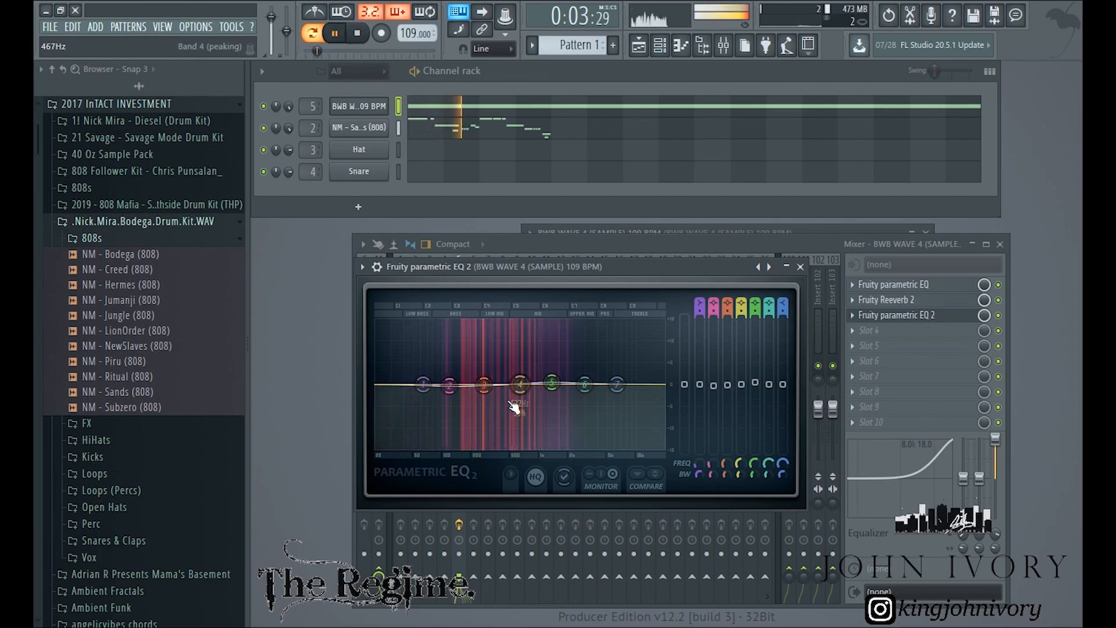
Sweep EQ band 5 during playback, narrow its bandwidth to 5%, and set it to 1.5 dB at 1277 Hz
mouse_move(551, 383)
left_mouse_down()
mouse_move(551, 357)
mouse_move(556, 367)
left_mouse_up()
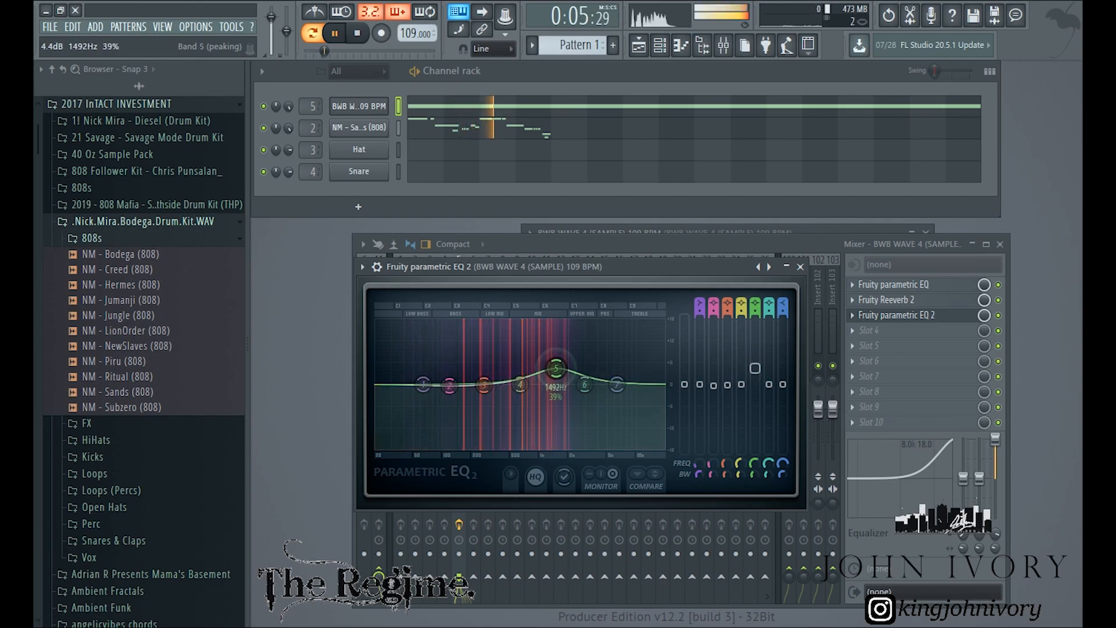
key("space")
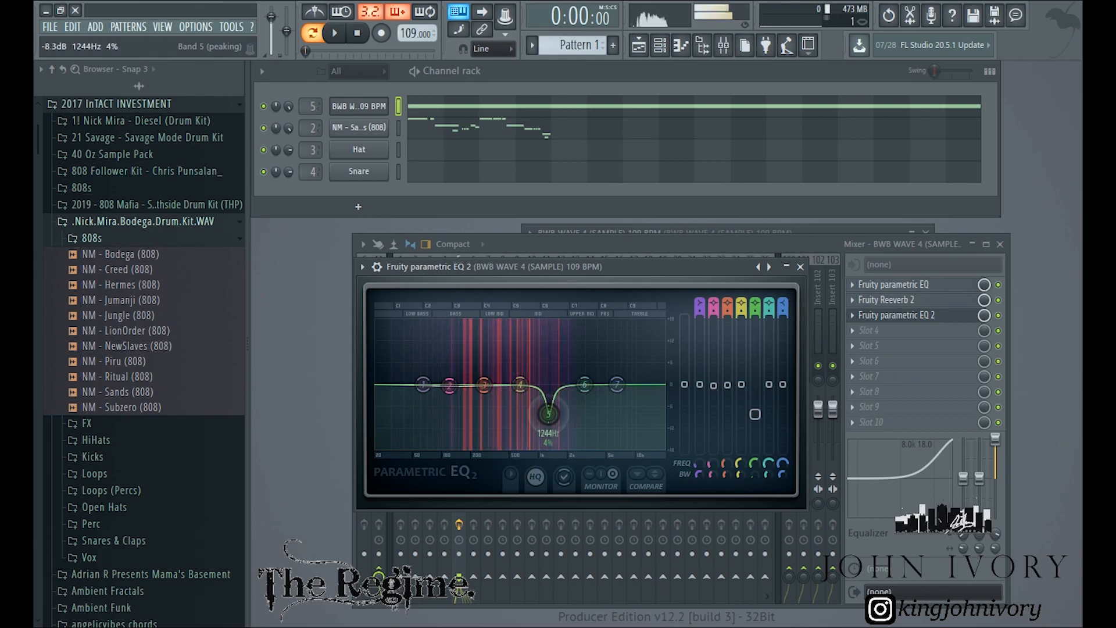
left_click_drag(549, 402, 553, 382)
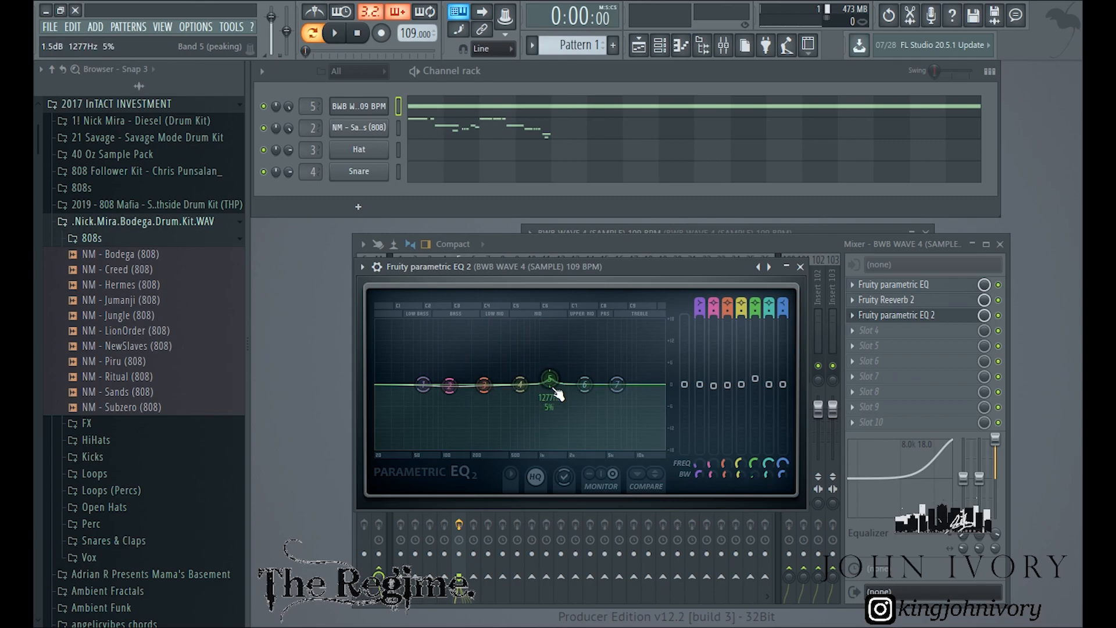
Deeply cut EQ band 5 near 1.2 kHz during playback, sweep and cut band 3, and lower band 4 to -2.4 dB at 624 Hz
left_click_drag(550, 424, 550, 428)
key("space")
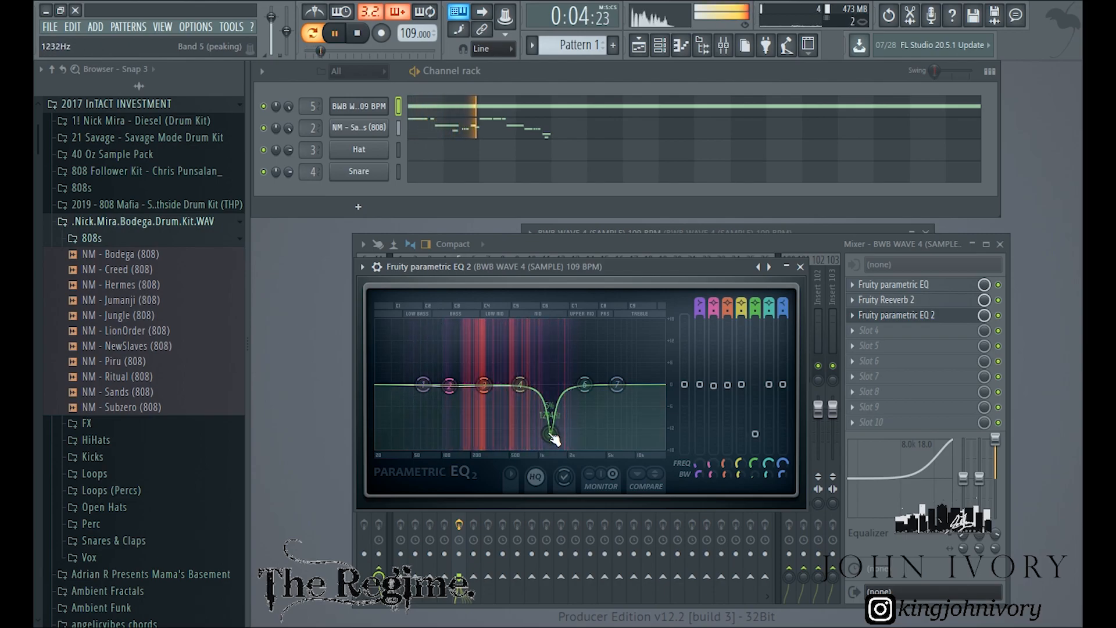
left_click_drag(554, 441, 550, 443)
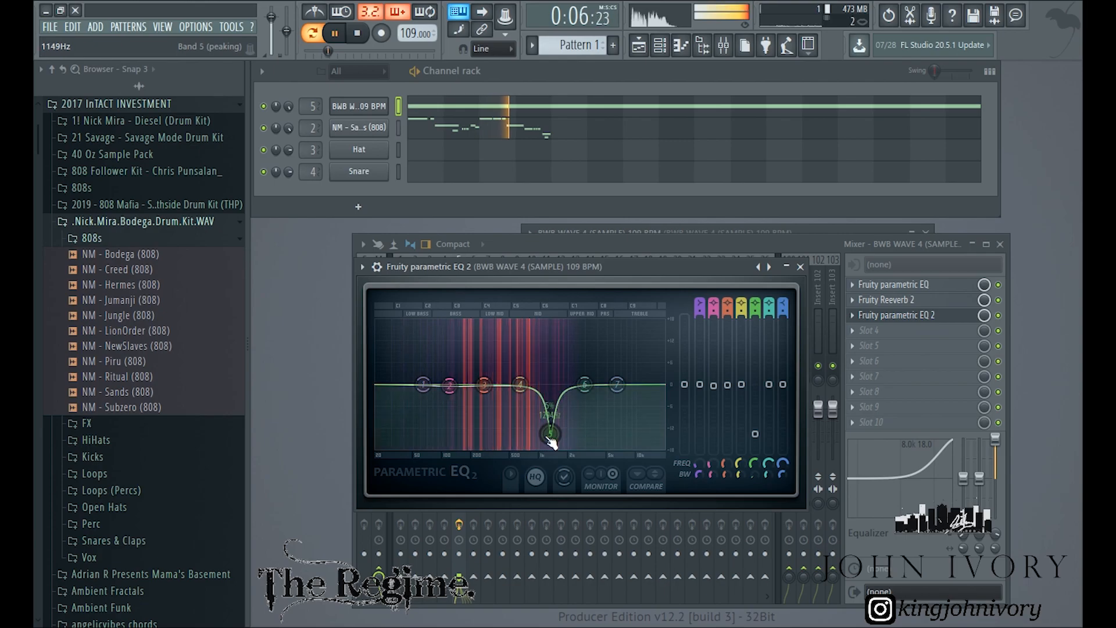
left_click_drag(483, 385, 490, 349)
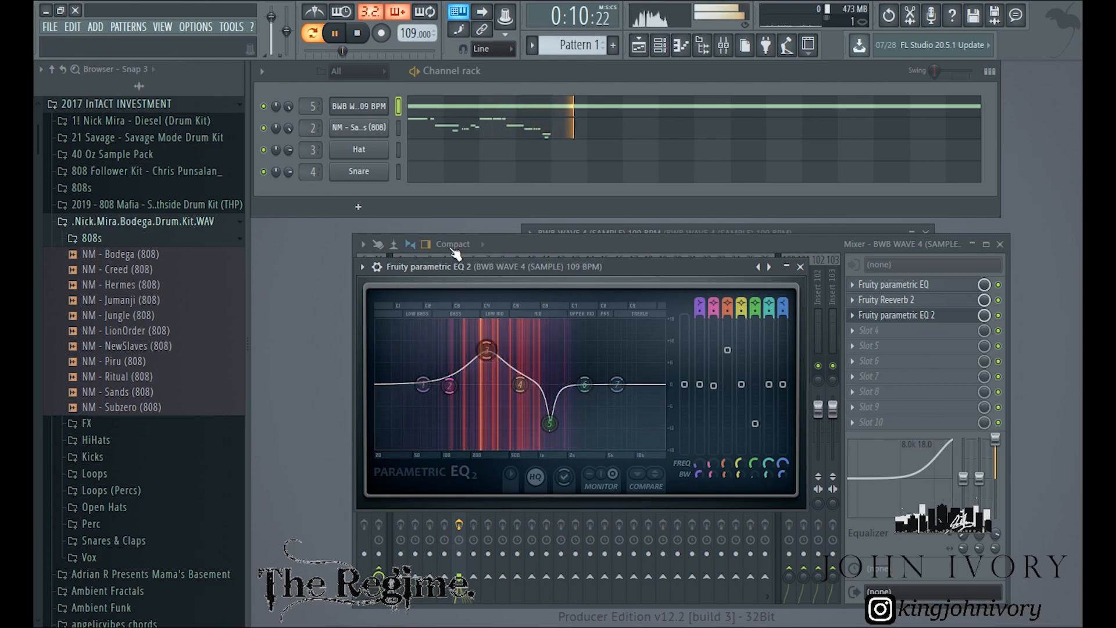
left_click_drag(487, 349, 526, 399)
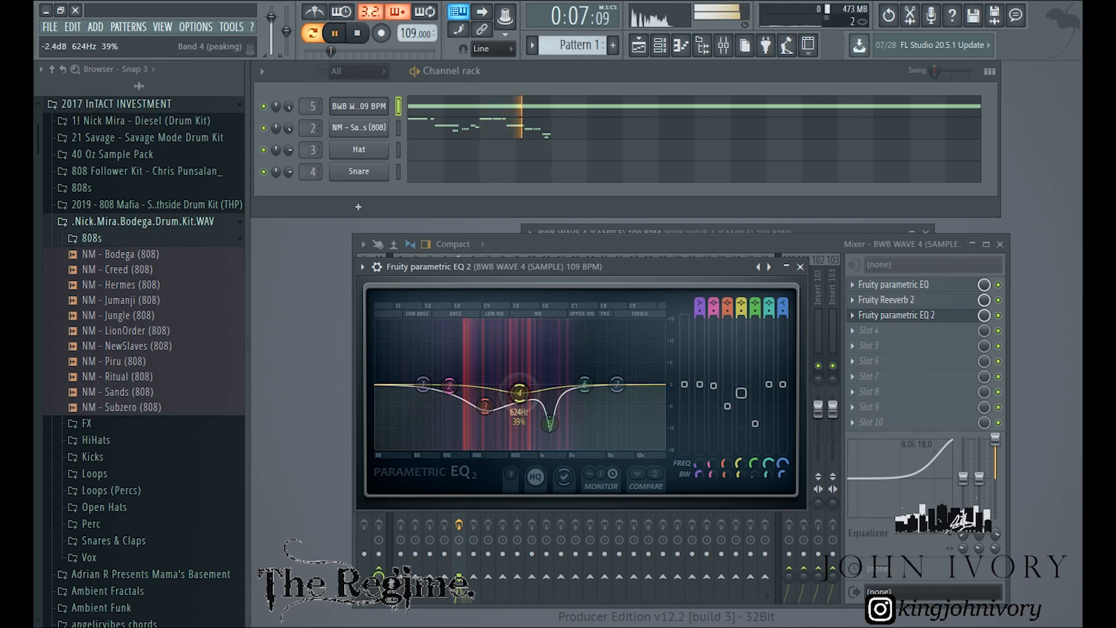
key("space")
Close the EQ, nudge the sample's channel volume, and check its level settings while the pattern plays
left_click(358, 106)
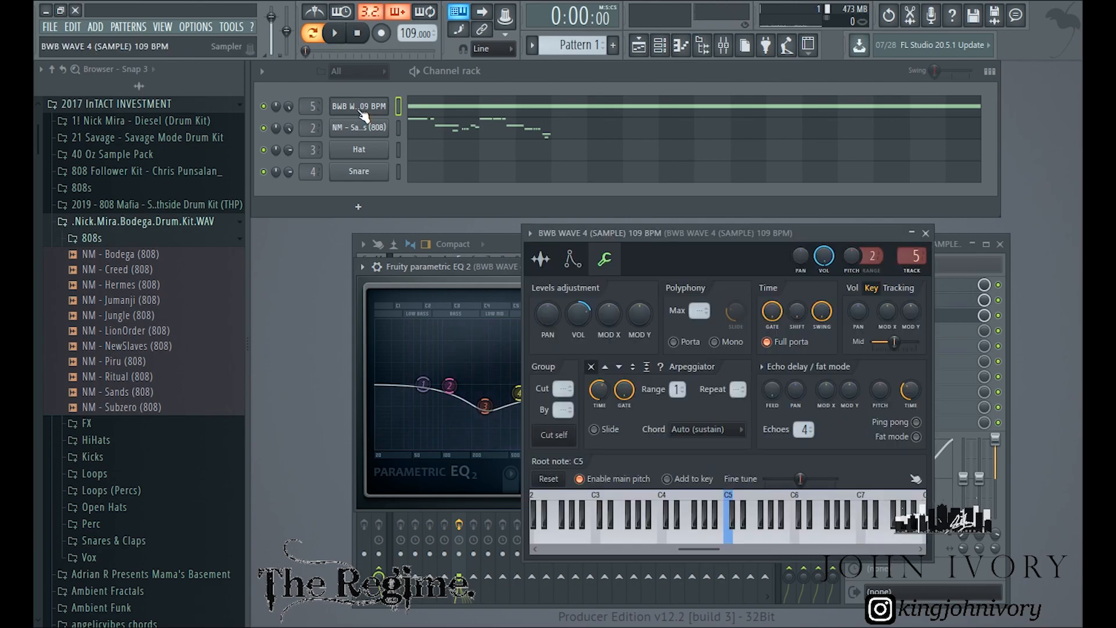
left_click(926, 233)
left_click(801, 267)
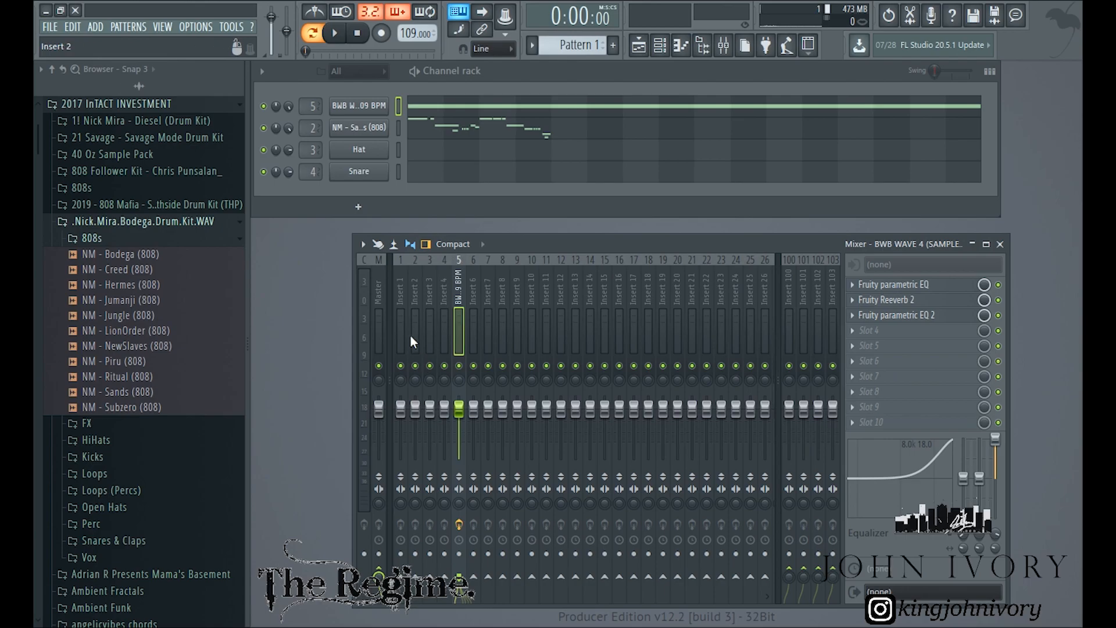
left_click_drag(288, 107, 288, 108)
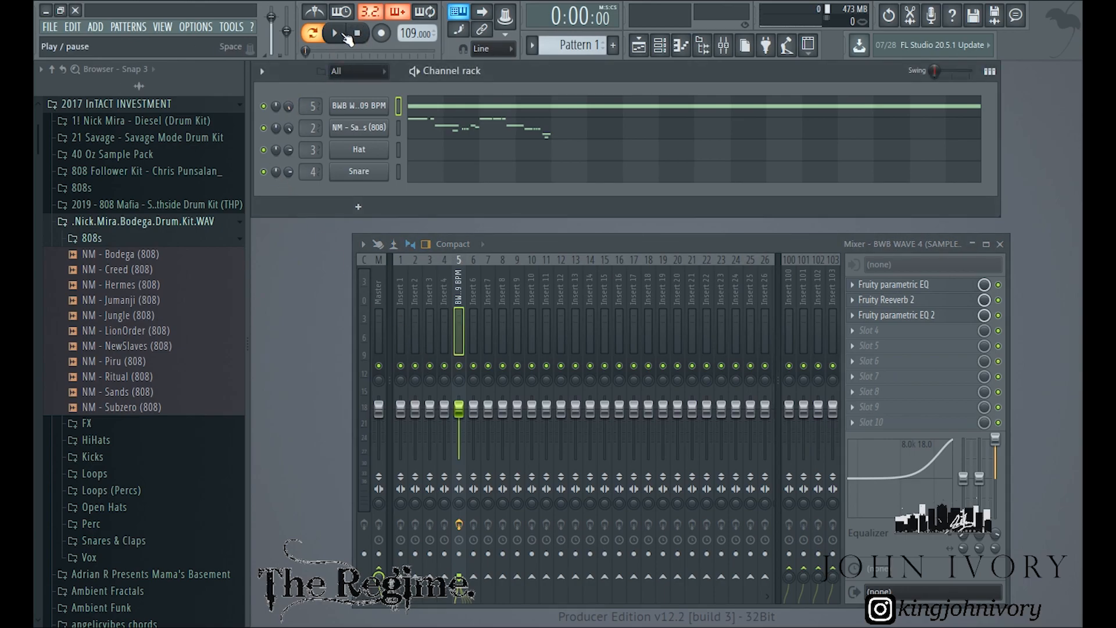
left_click(345, 36)
left_click(359, 106)
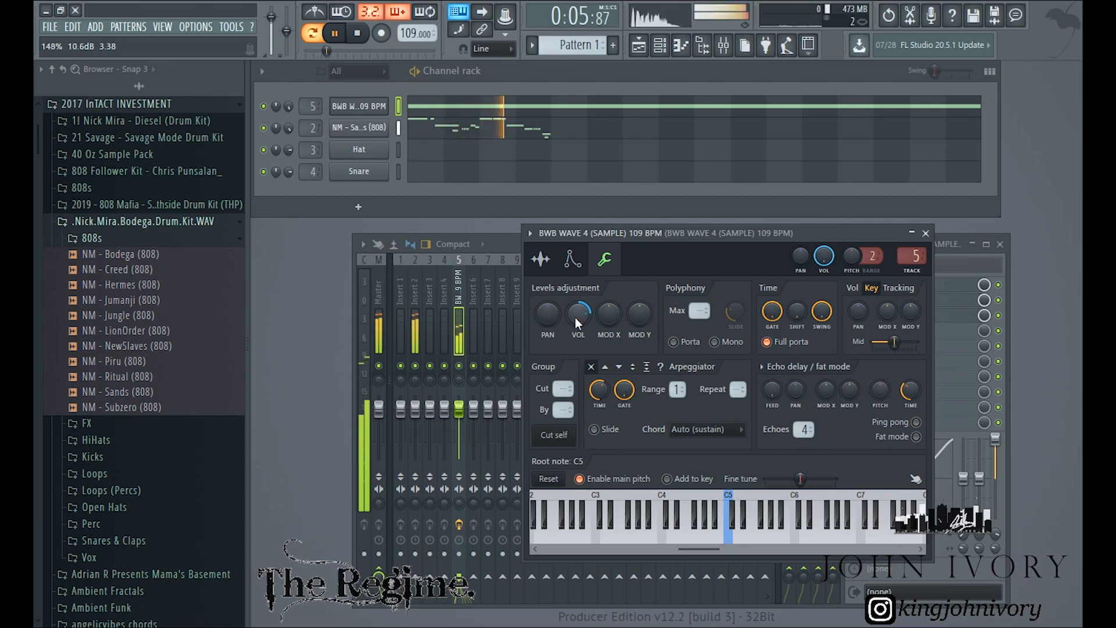
left_click(921, 232)
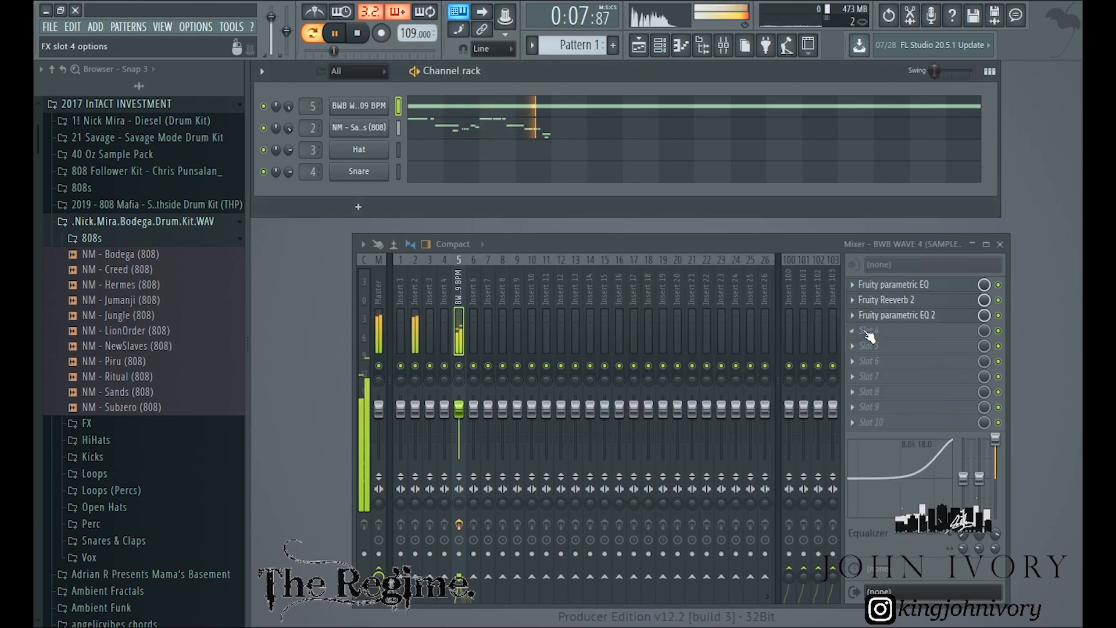
Reopen the sample's Fruity parametric EQ 2, cut band 4 and readjust band 6 against playback, and close the mixer
left_click(895, 315)
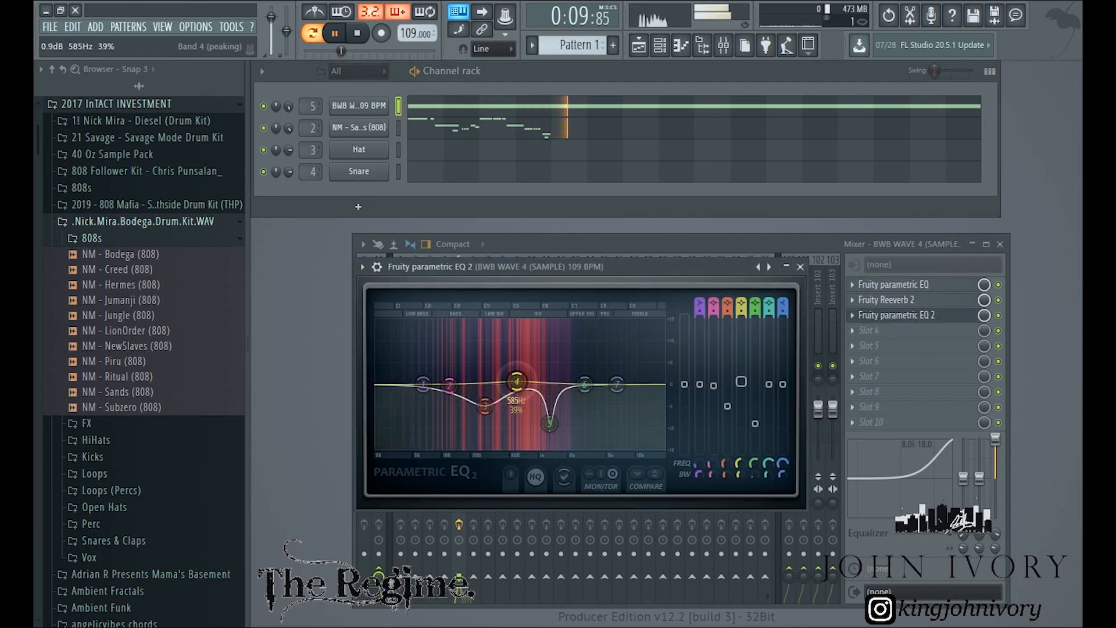
left_click(342, 36)
left_click(334, 33)
mouse_move(518, 393)
left_mouse_down()
mouse_move(514, 366)
mouse_move(512, 396)
left_mouse_up()
left_click_drag(585, 385, 614, 369)
left_click_drag(591, 374, 615, 374)
left_click_drag(589, 380, 591, 383)
left_click(800, 267)
key("space")
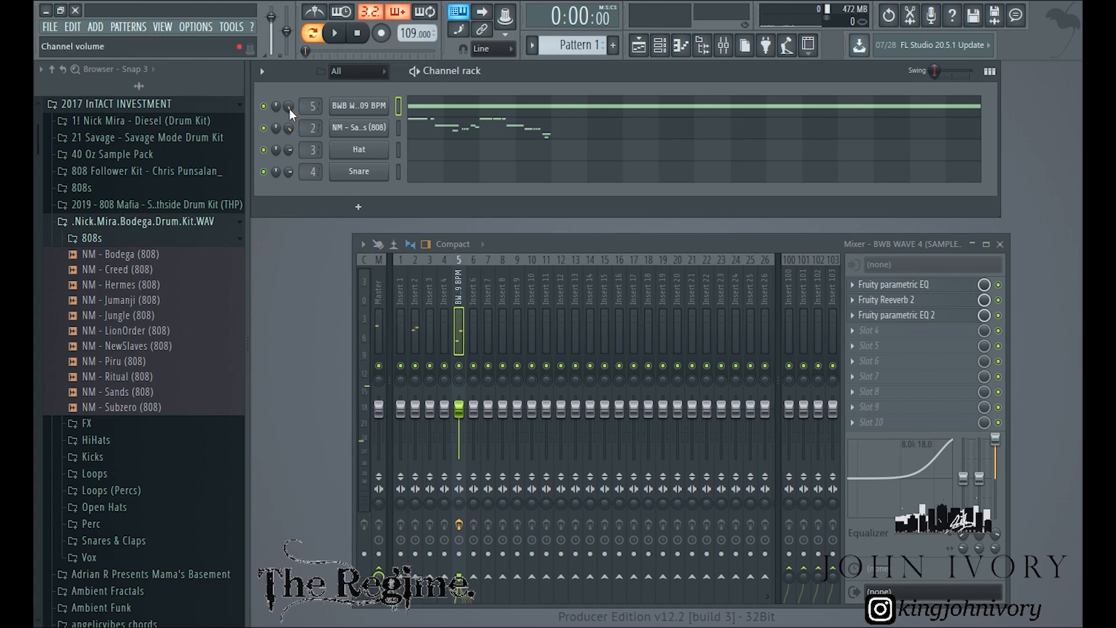
left_click(1000, 244)
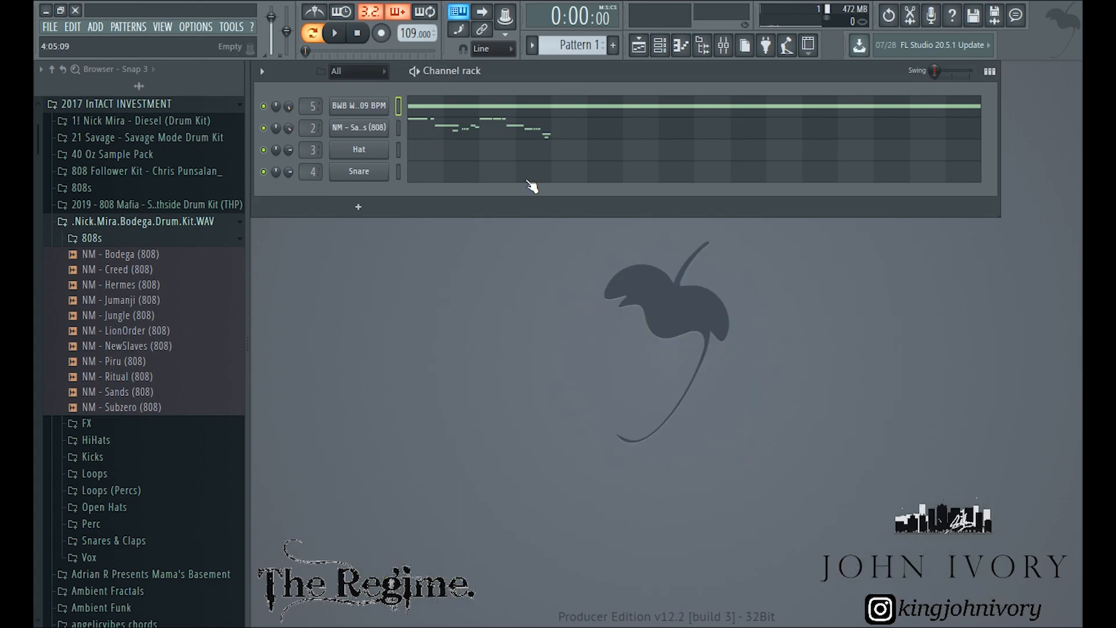
Check the sample note's length in the piano roll and repeat the 808 notes to fill the same 16 bars
left_click(425, 104)
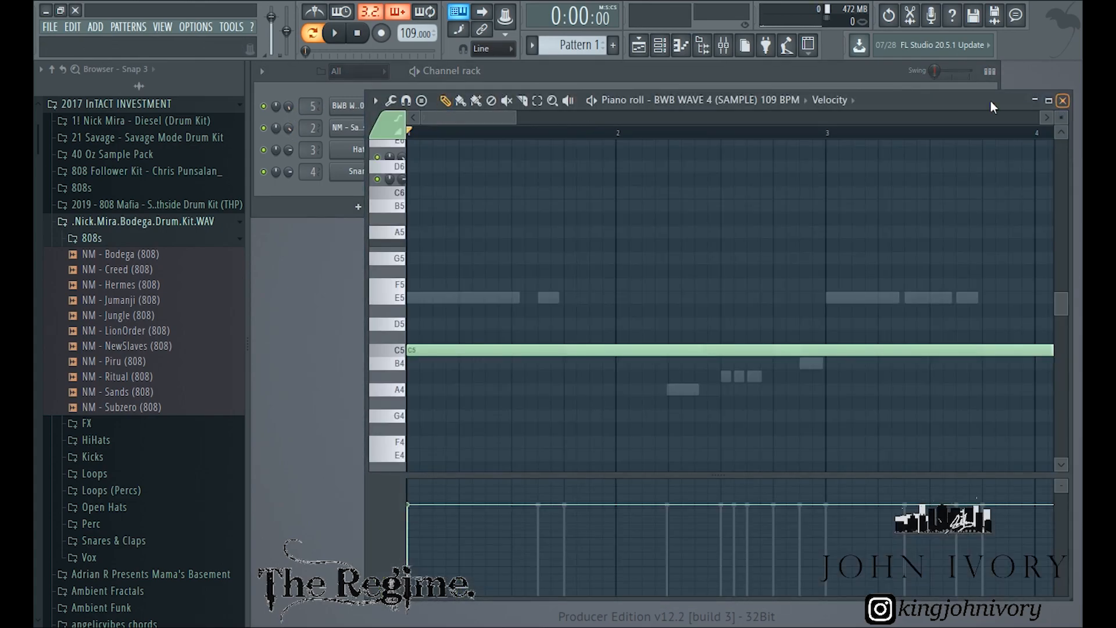
left_click_drag(508, 114, 993, 116)
key("Escape")
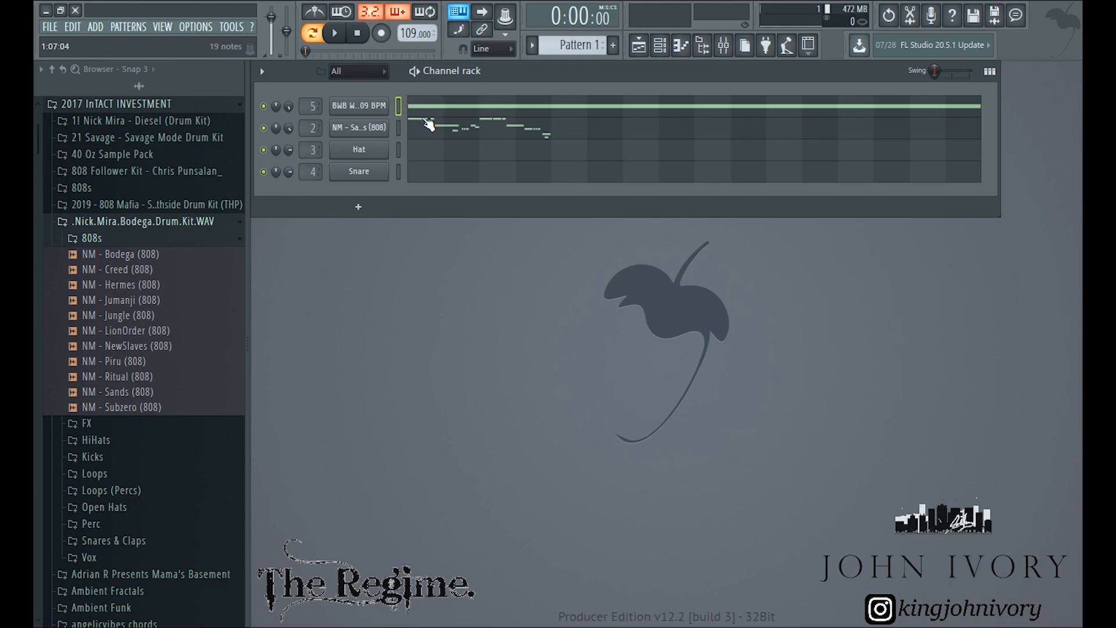
left_click(467, 129)
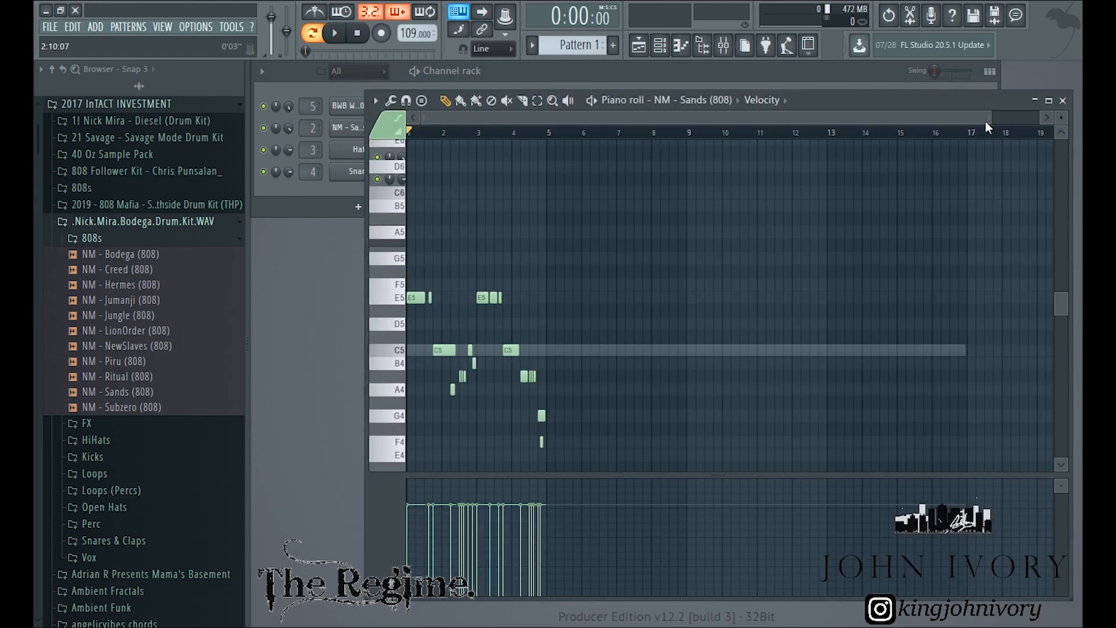
left_click_drag(986, 119, 690, 111)
key("ctrl+a")
left_click_drag(546, 116, 879, 133)
key("ctrl+b")
left_click_drag(444, 295, 514, 295)
left_click(1062, 102)
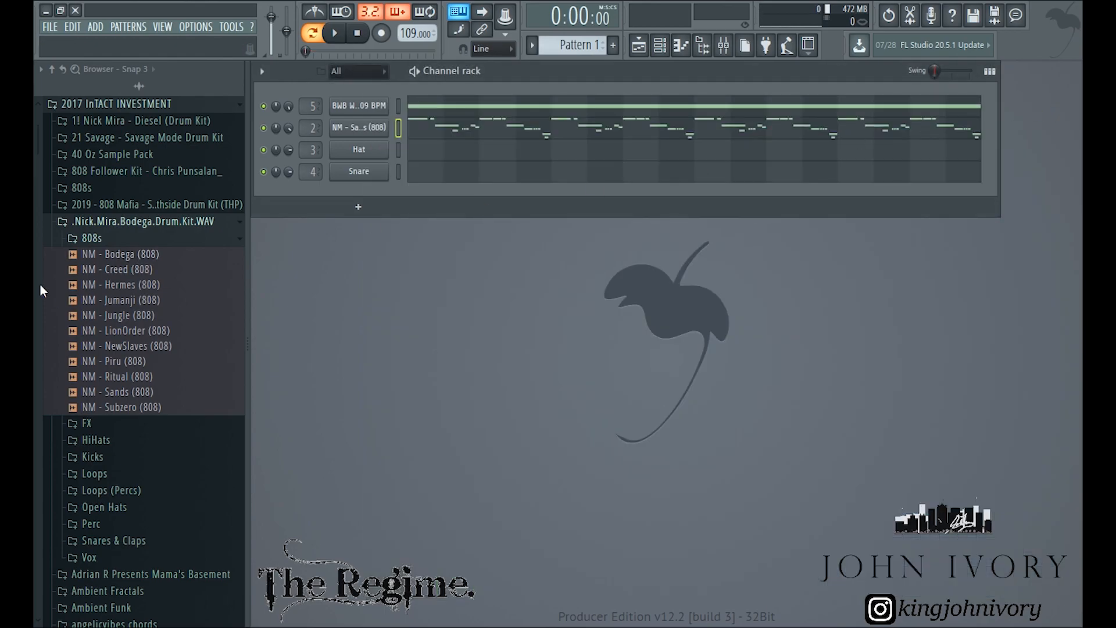
Audition samples in the drum kit's Kicks folder and load NM - Pull (Kick) onto the Hat channel
left_click(98, 236)
left_click(93, 289)
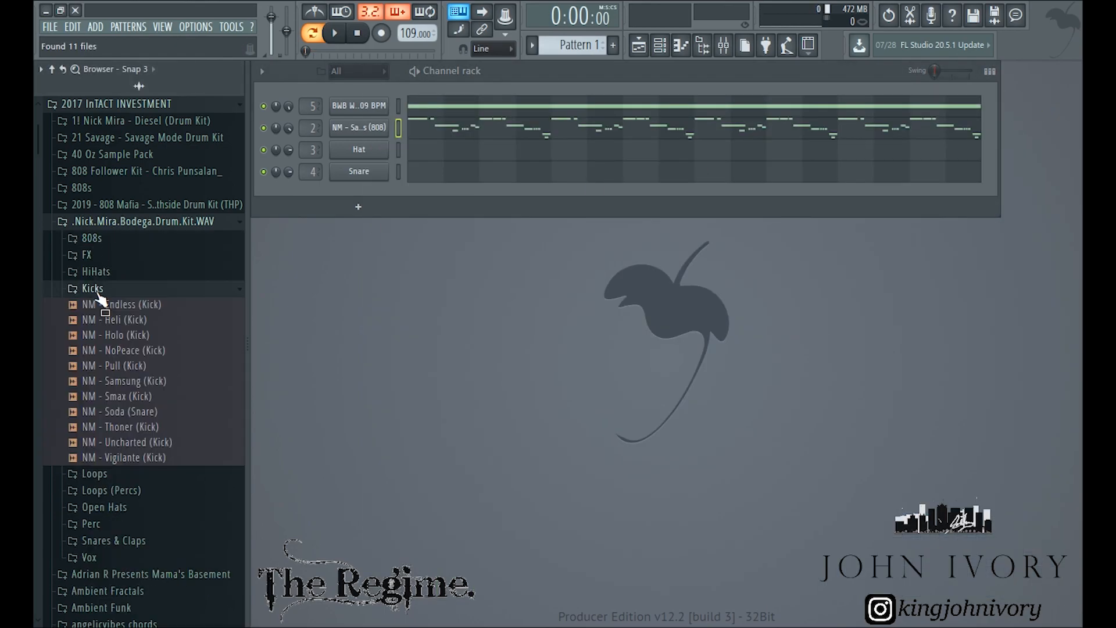
left_click(107, 294)
left_click(106, 296)
left_click(122, 351)
left_click(133, 364)
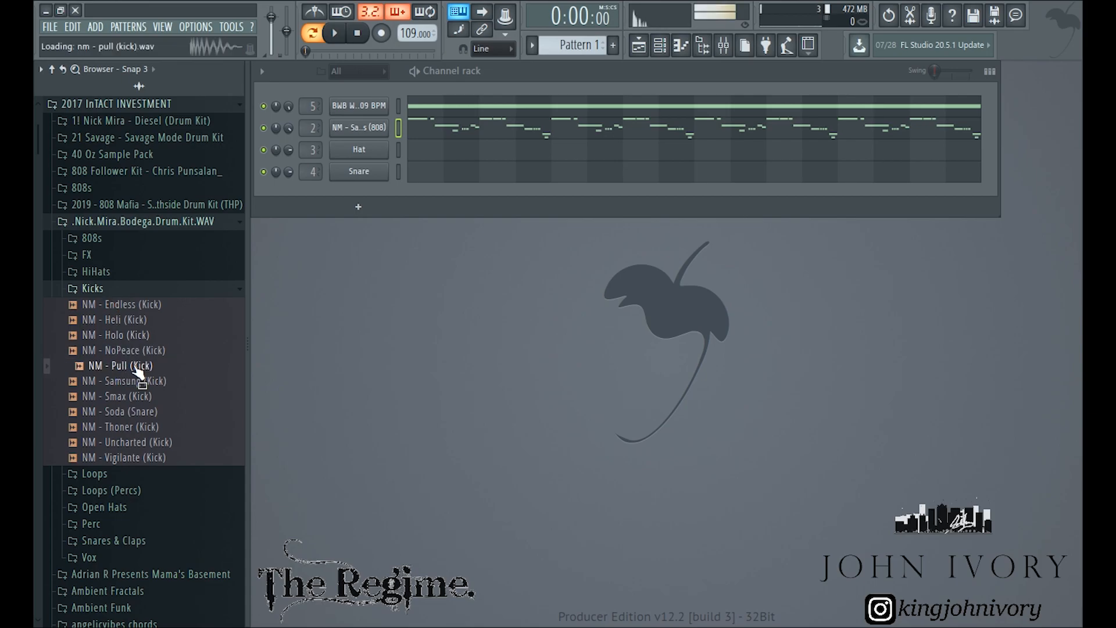
left_click(139, 351)
left_click(148, 381)
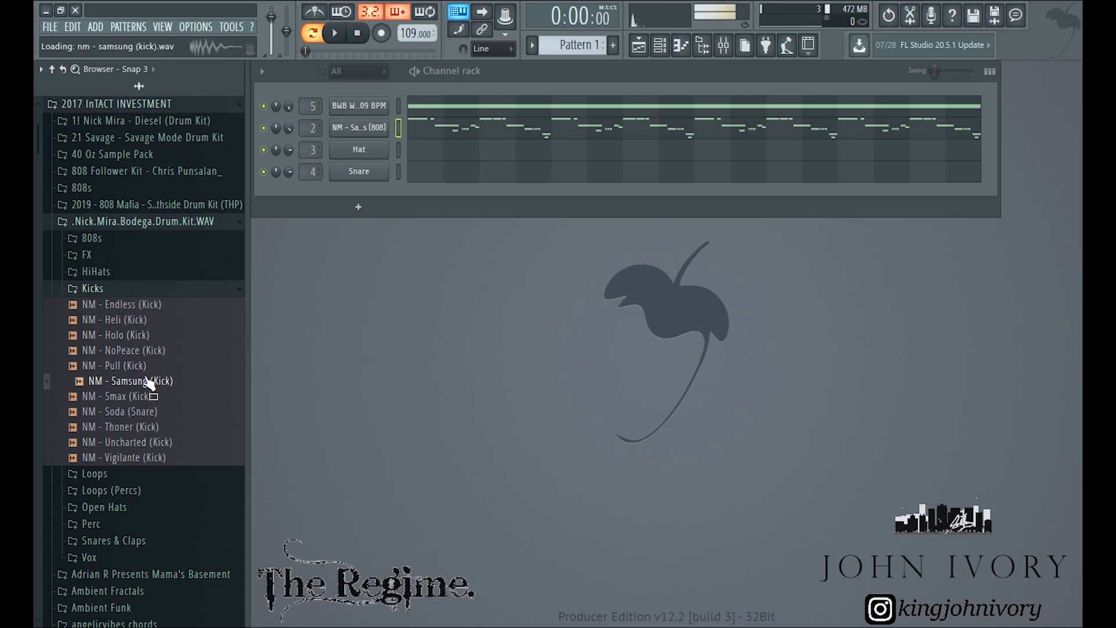
left_click_drag(138, 365, 401, 194)
left_click_drag(358, 151, 359, 152)
Place kick notes on C5 in the piano roll following the 808 rhythm from bar 1 to the start of bar 3
left_click(402, 152)
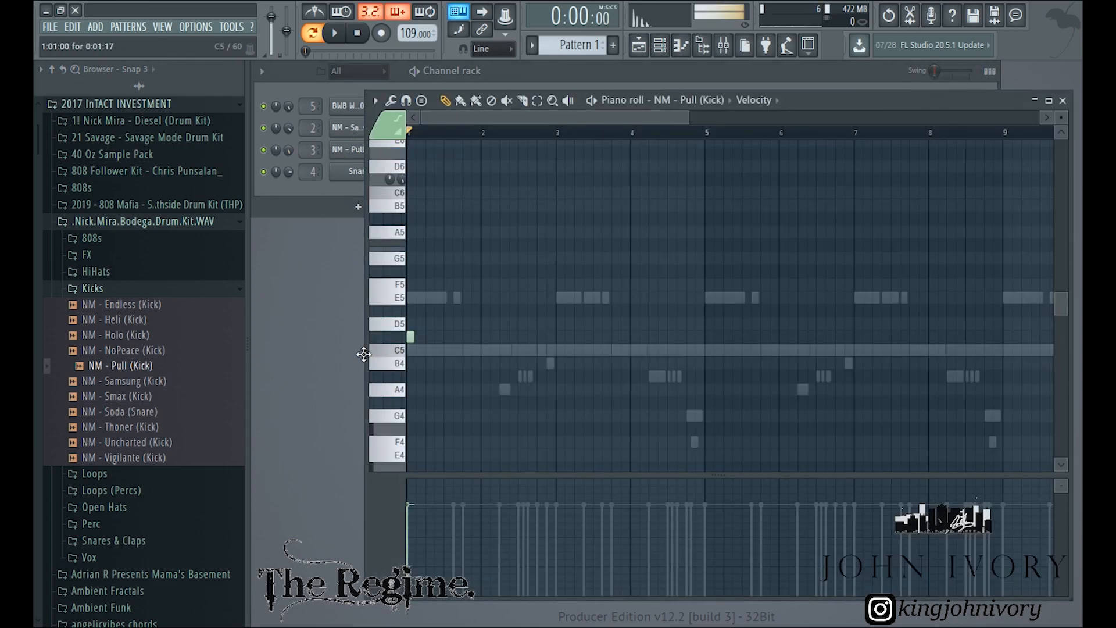
left_click(411, 350)
key("space")
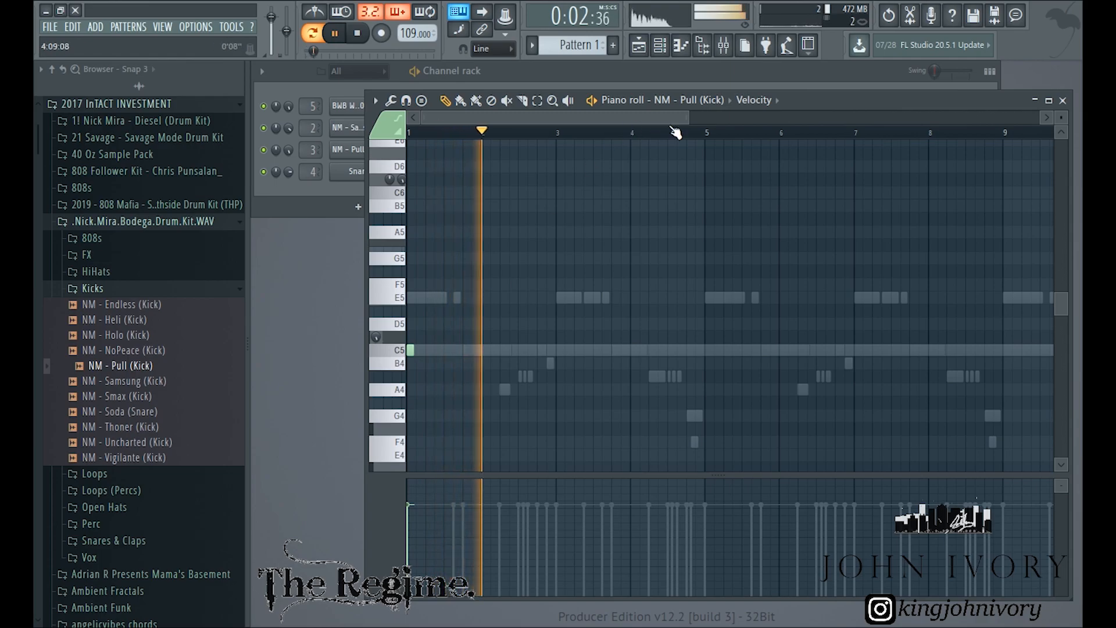
scroll(483, 357, "up", 2)
left_click(490, 350)
left_click(504, 350)
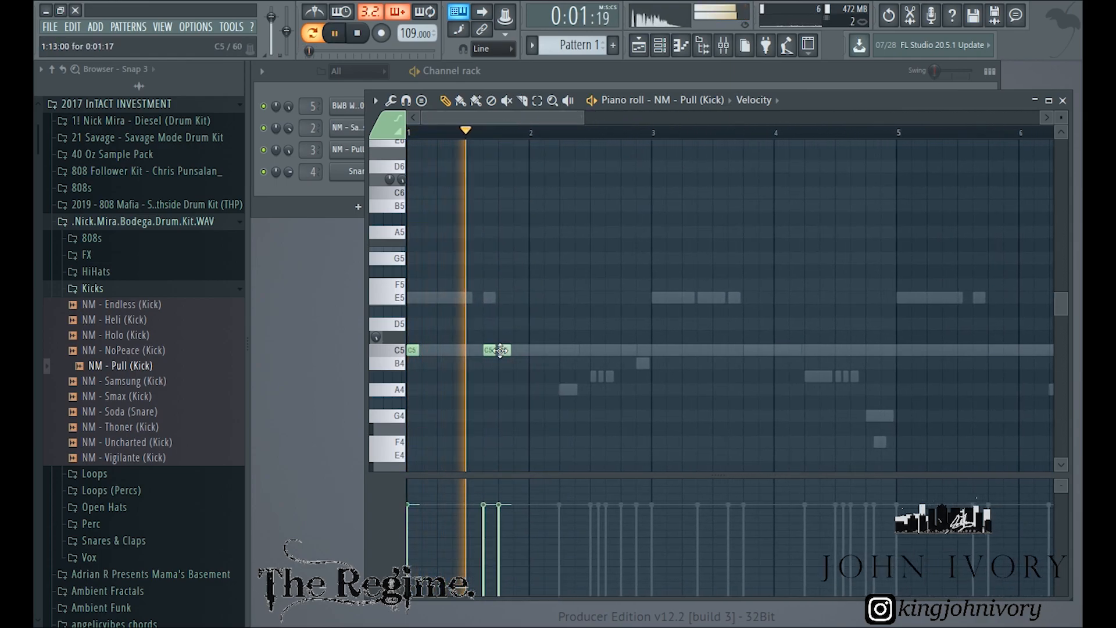
left_click(597, 350)
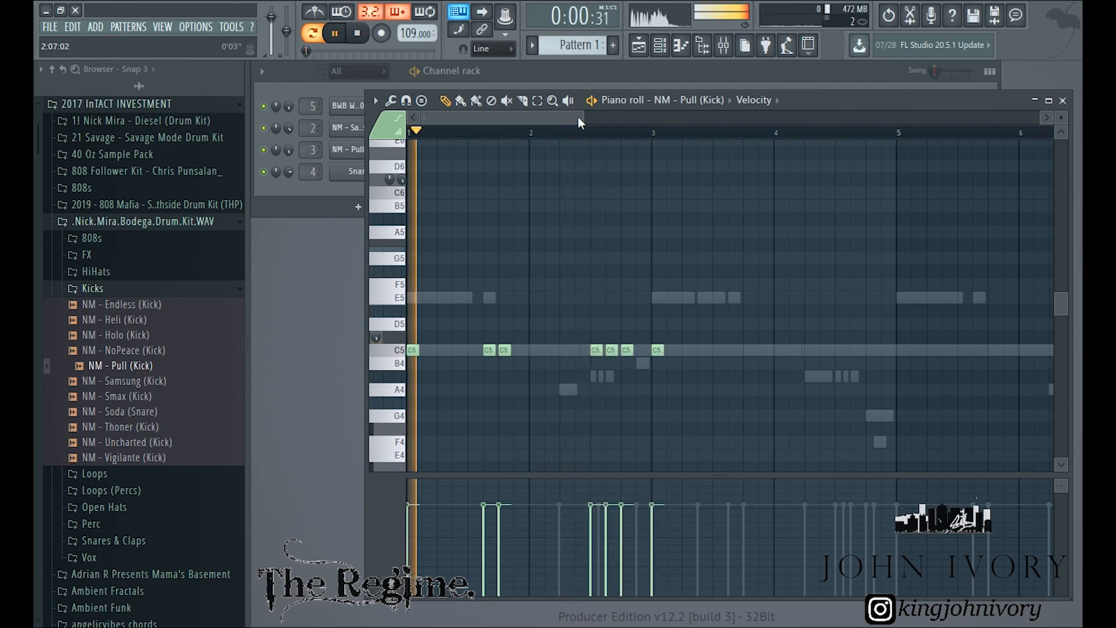
Shorten and add kick notes to complete the four-bar rhythm, and repeat it across the 16-bar pattern
left_click_drag(582, 119, 533, 119)
left_click_drag(689, 350, 679, 351)
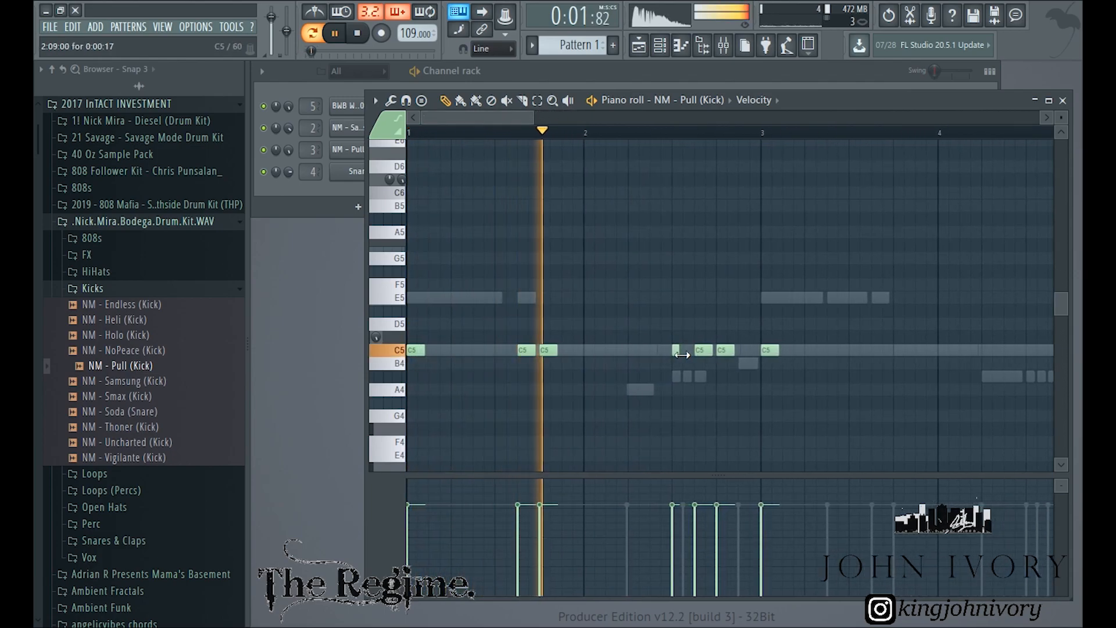
left_click(686, 350)
right_click(701, 351)
left_click(698, 350)
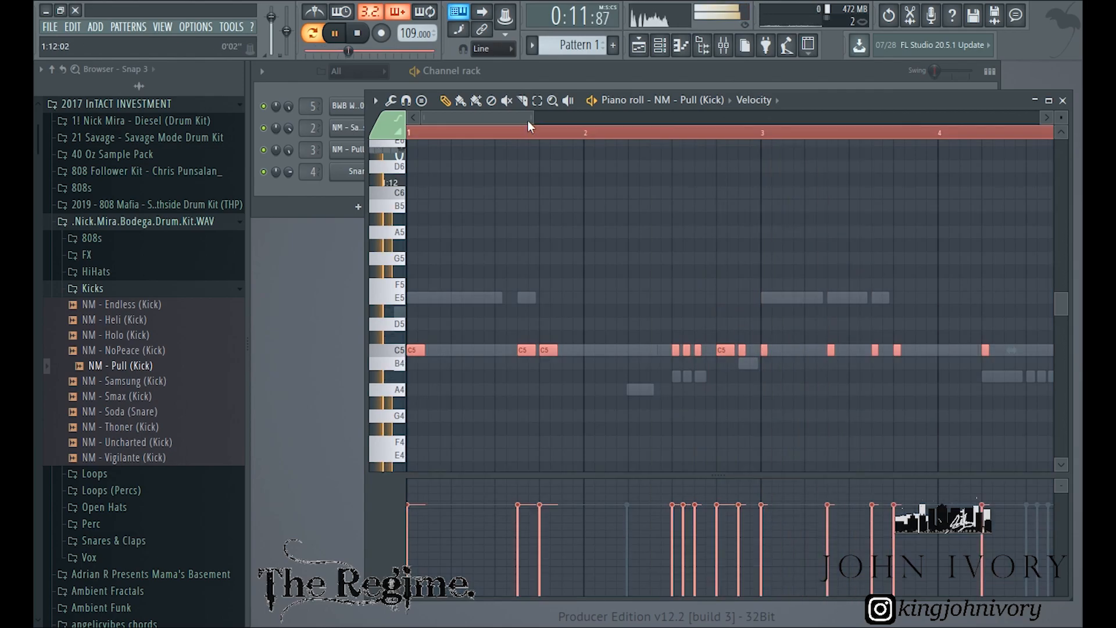
left_click_drag(528, 120, 793, 131)
left_click(1063, 103)
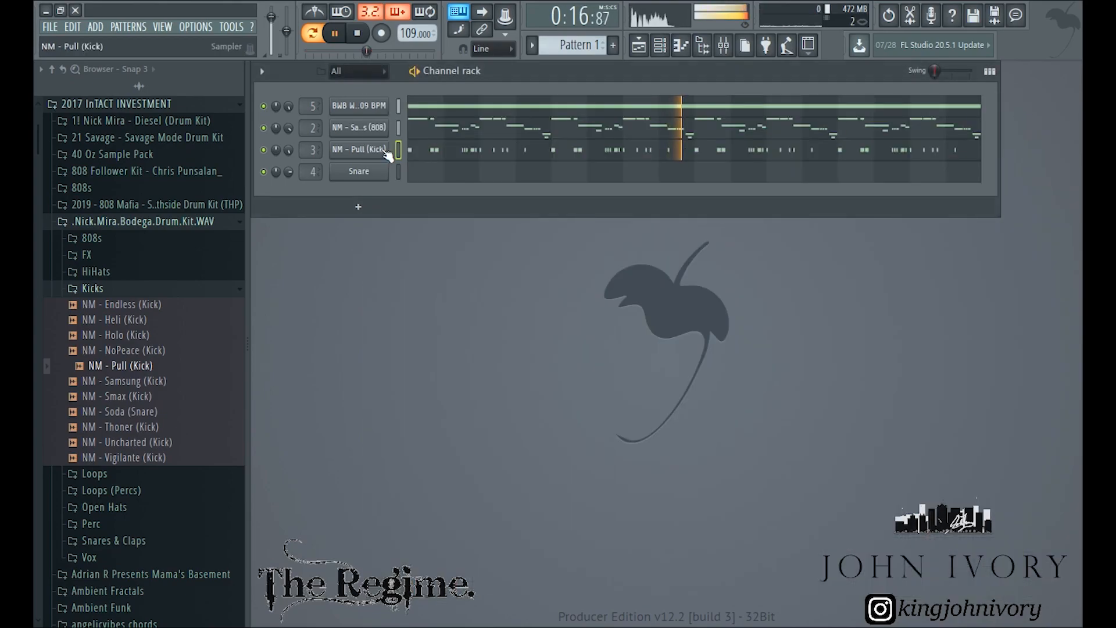
Try Reverse polarity on the NM - Pull (Kick) sample during playback and switch it back off
left_click(347, 153)
key("space")
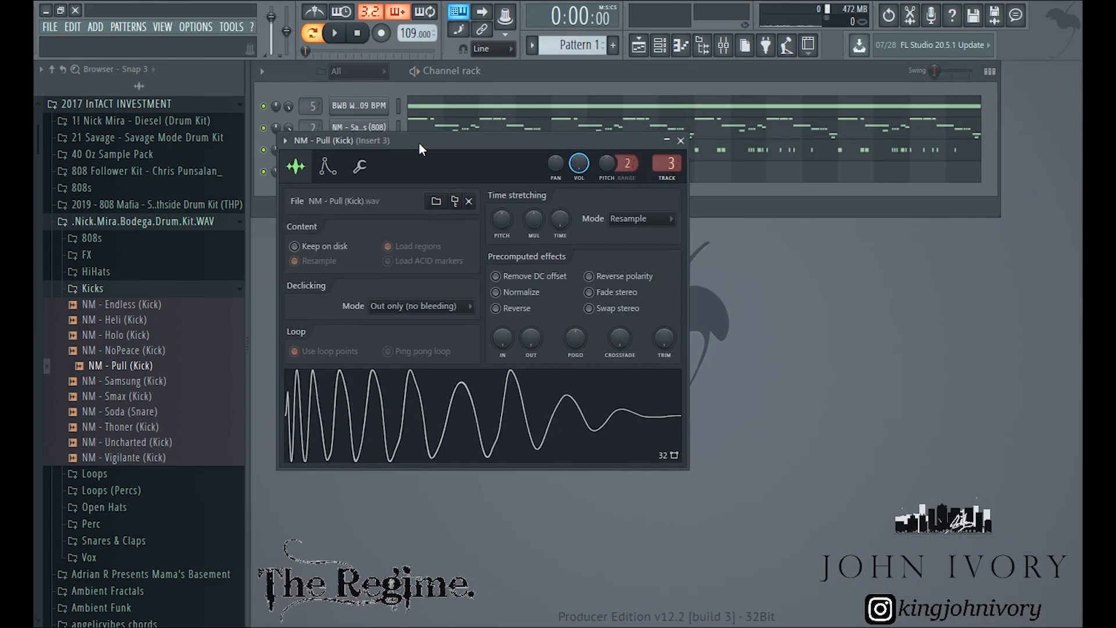
left_click_drag(410, 140, 671, 211)
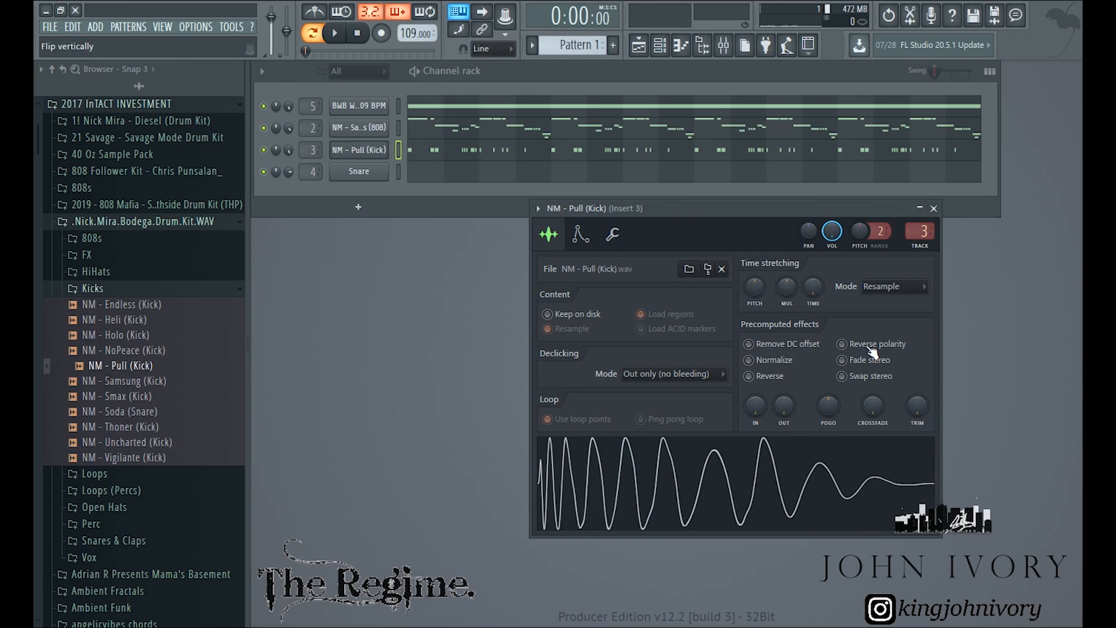
key("space")
left_click(848, 347)
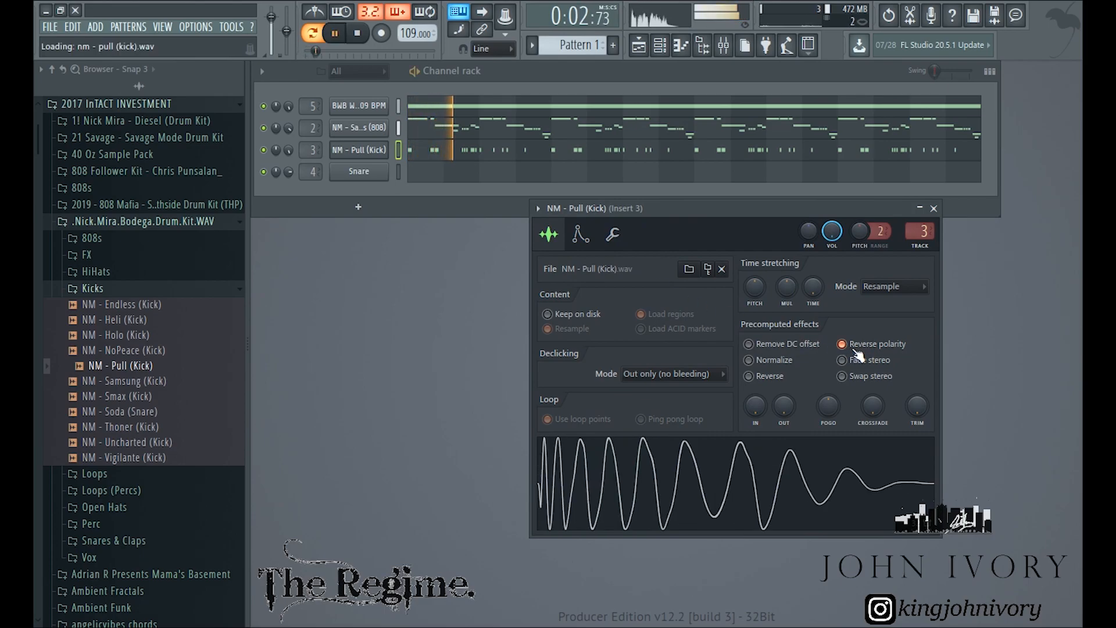
left_click(850, 347)
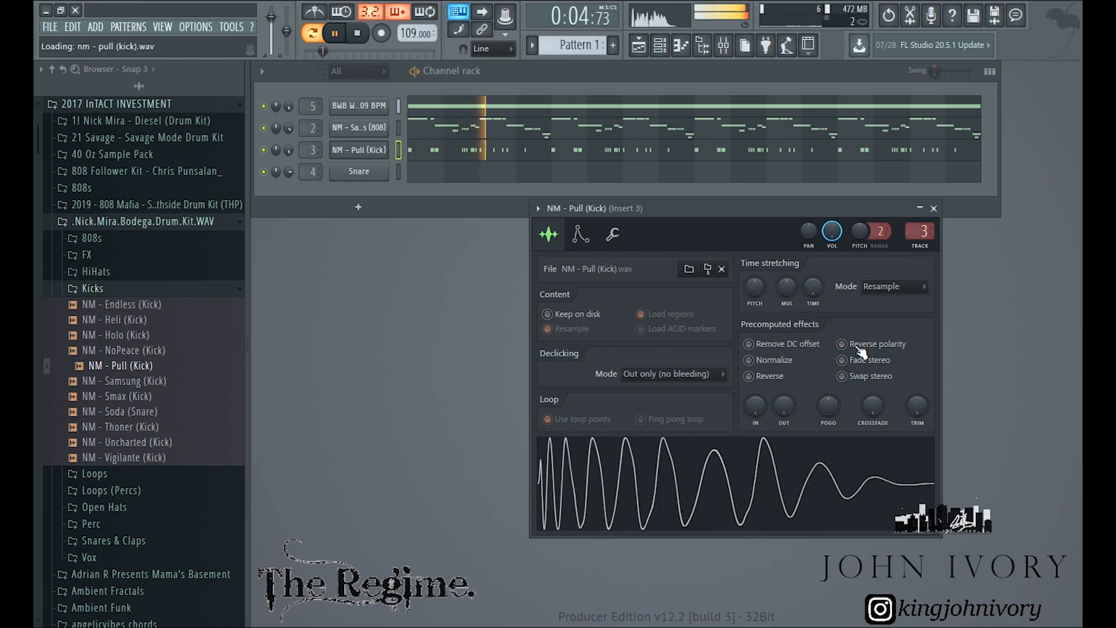
key("space")
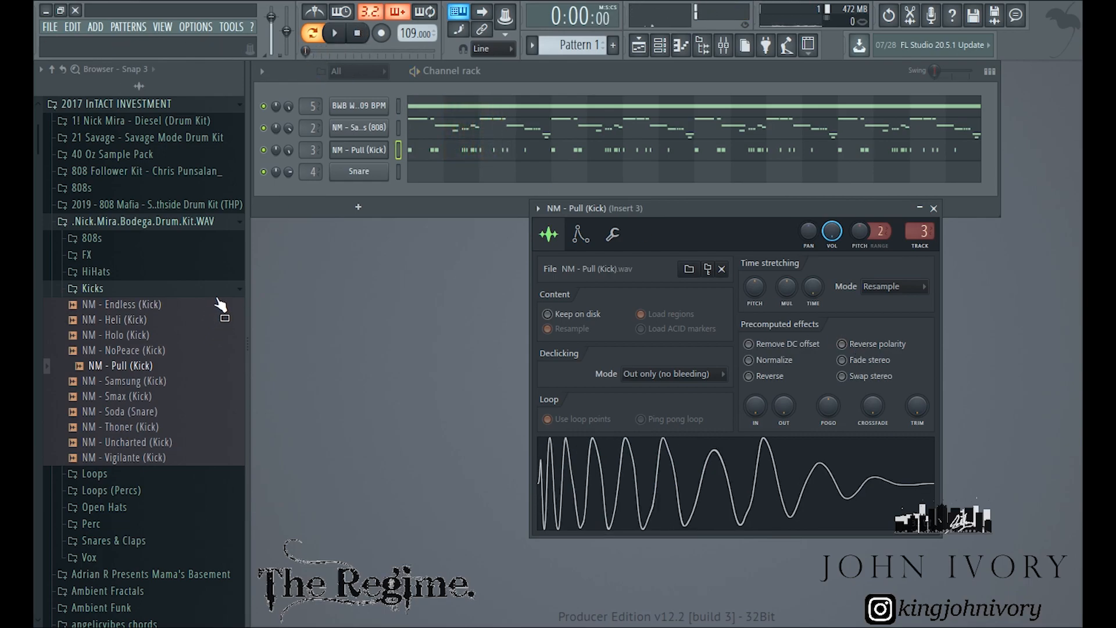
Audition further kicks in the drum kit's Kicks folder and replace the NM - Pull (Kick) sample with NM - Vigilante (Kick)
double_click(353, 157)
left_click(654, 473)
left_click(93, 289)
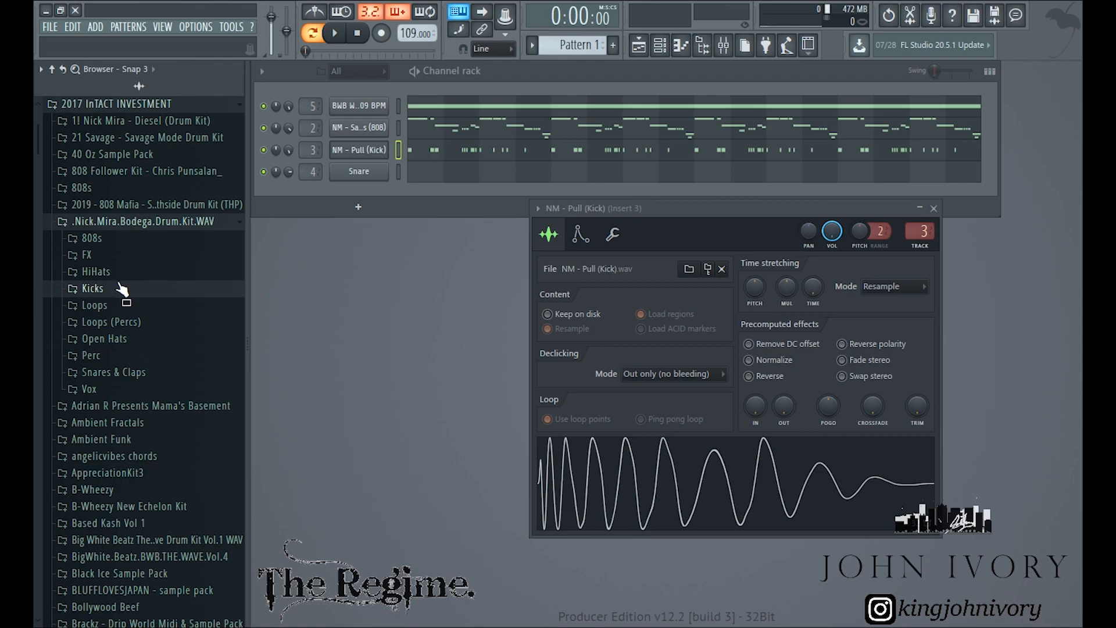
left_click(118, 294)
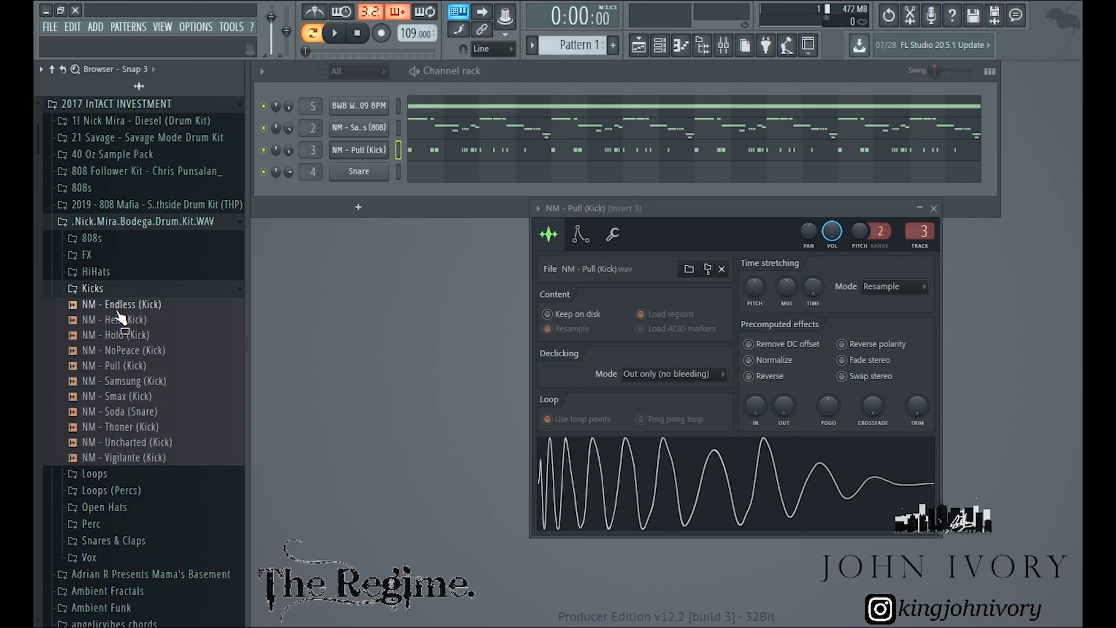
left_click(98, 413)
left_click(134, 428)
left_click(136, 443)
left_click(136, 457)
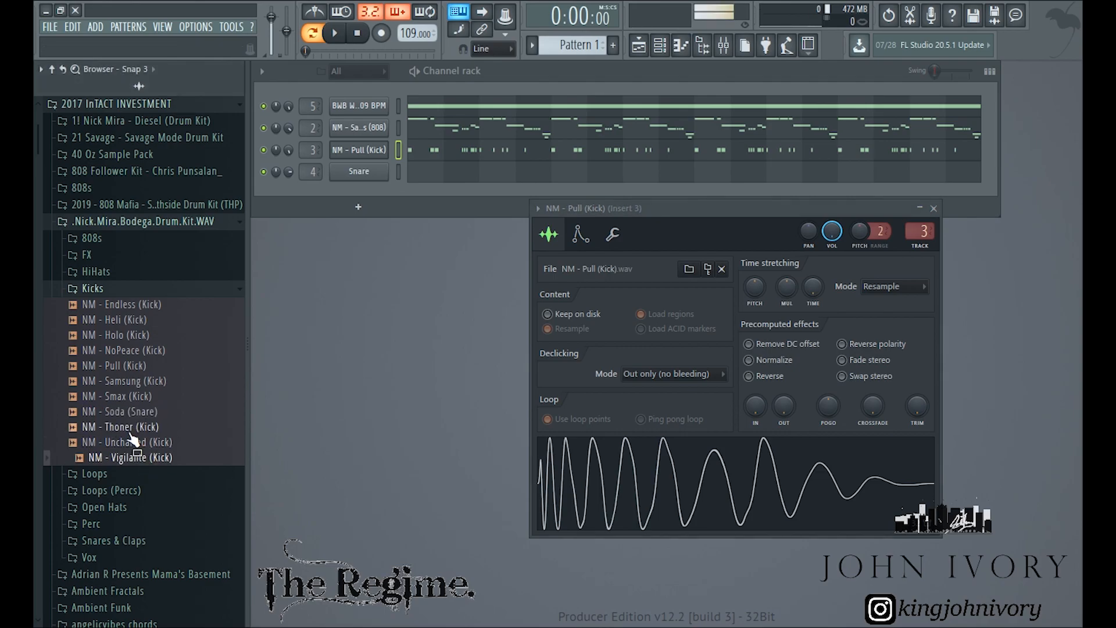
left_click_drag(141, 464, 385, 204)
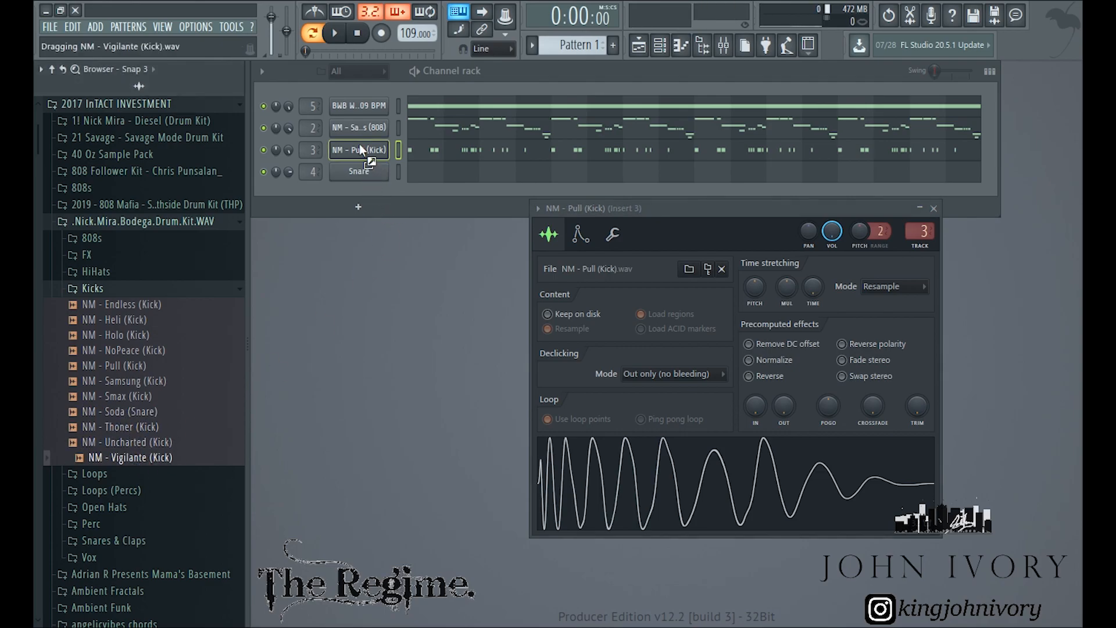
left_click_drag(360, 144, 359, 146)
Try Reverse polarity on the NM - Vigilante (Kick) sample during playback, switch it back off and stop
left_click(334, 32)
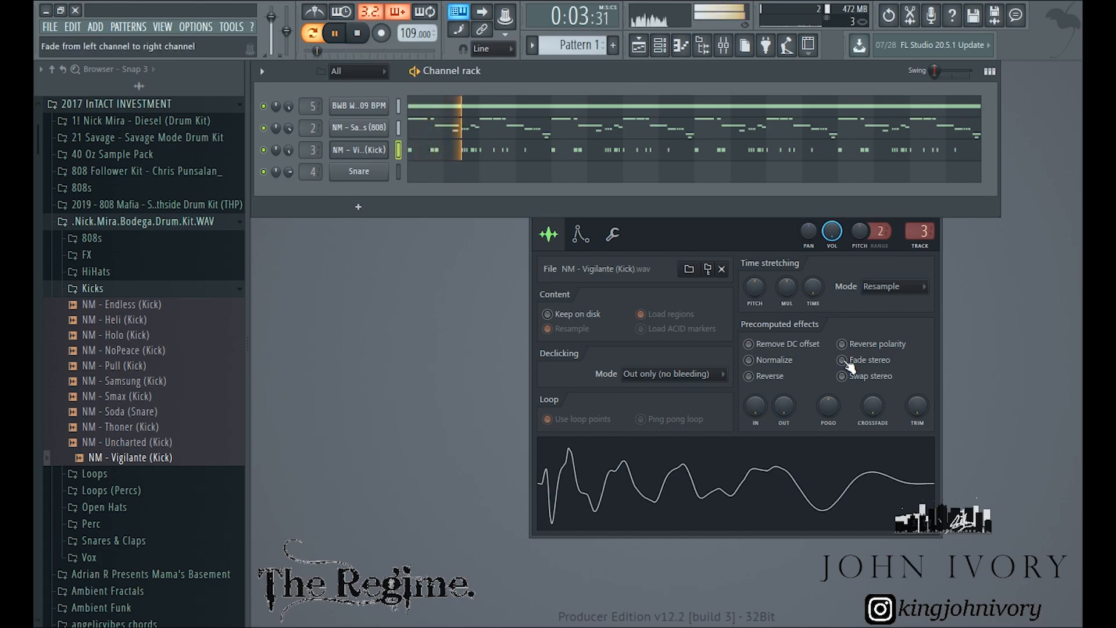
left_click(851, 344)
left_click(851, 344)
key("space")
Replace the kick channel's sample with Kick (1)_2 from the Good Drums folder and play the pattern
left_click(163, 289)
scroll(104, 358, "down", 2)
scroll(103, 358, "up", 5)
left_click(125, 372)
scroll(134, 385, "down", 8)
scroll(133, 385, "down", 1)
left_click(127, 262)
scroll(130, 337, "down", 8)
left_click(121, 270)
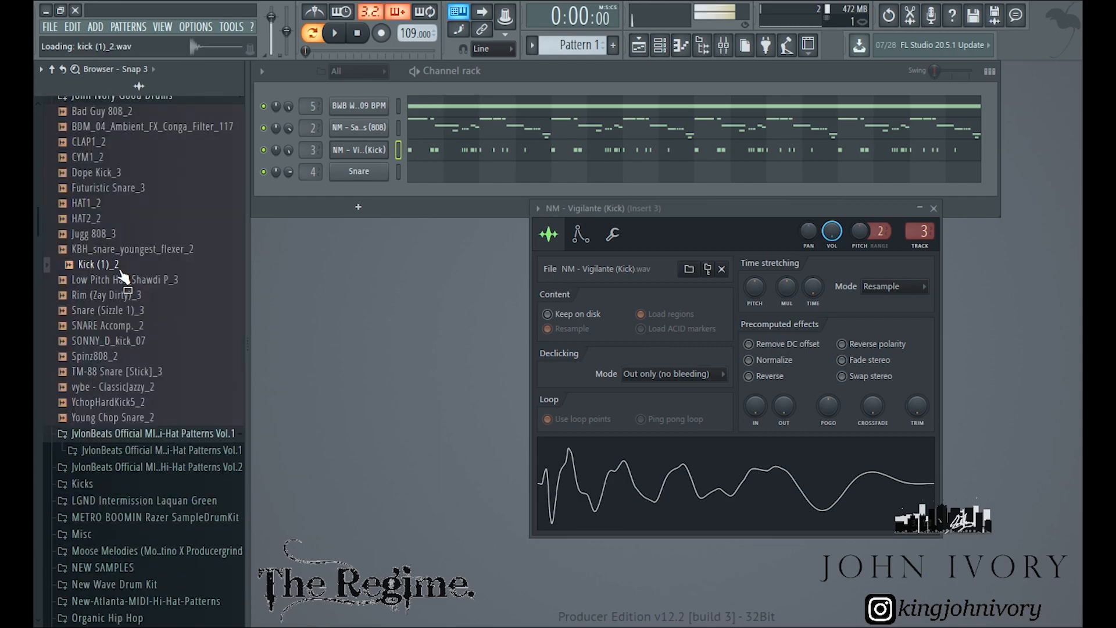
left_click_drag(121, 272, 352, 150)
left_click(336, 33)
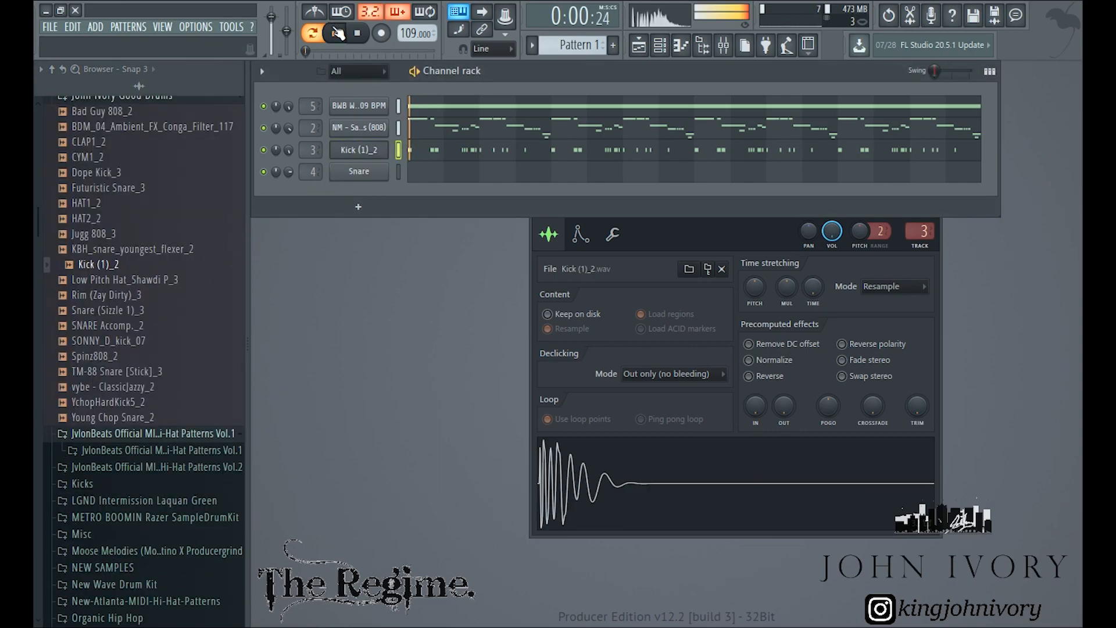
Swap the kick for SONNY_D_kick_07 and set the NM - Sands (808) channel volume to 85% during playback
scroll(107, 274, "up", 4)
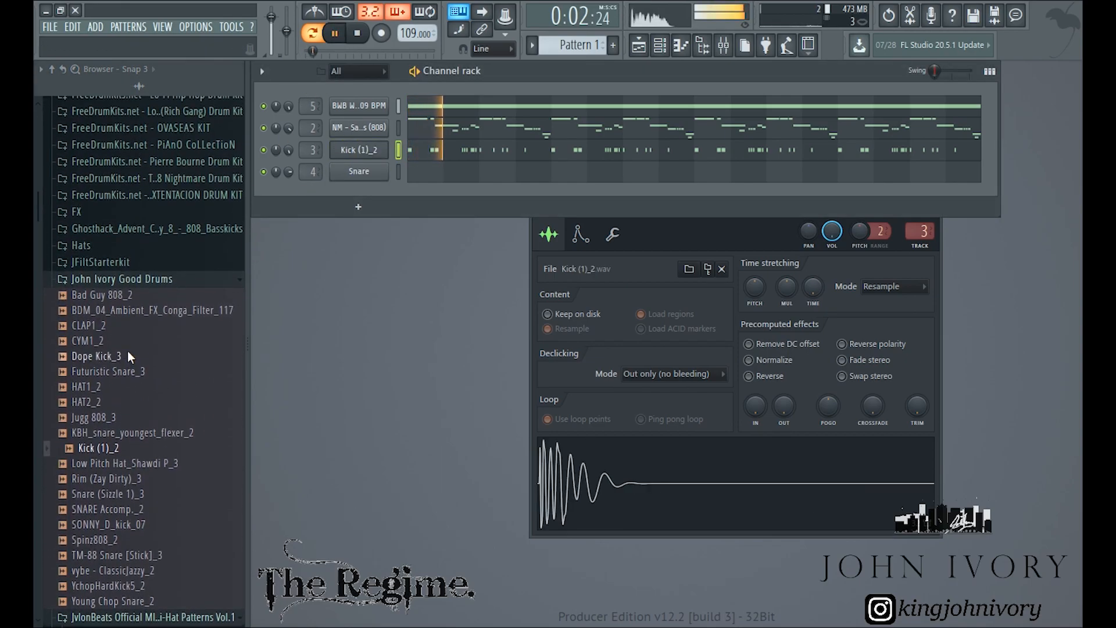
left_click(133, 524)
left_click_drag(135, 526, 355, 152)
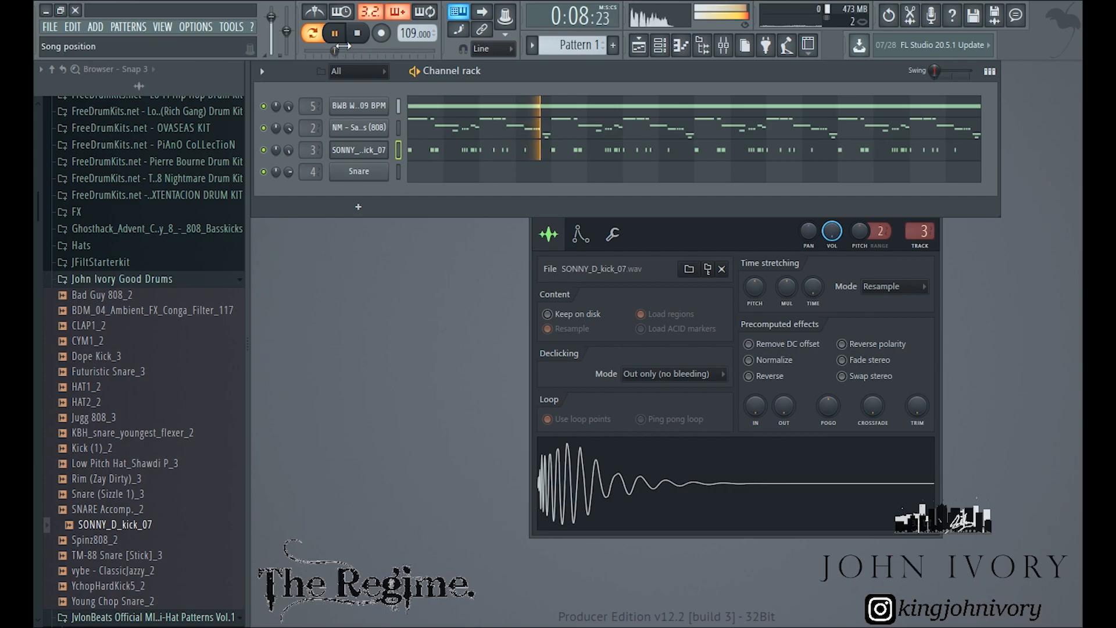
left_click(359, 36)
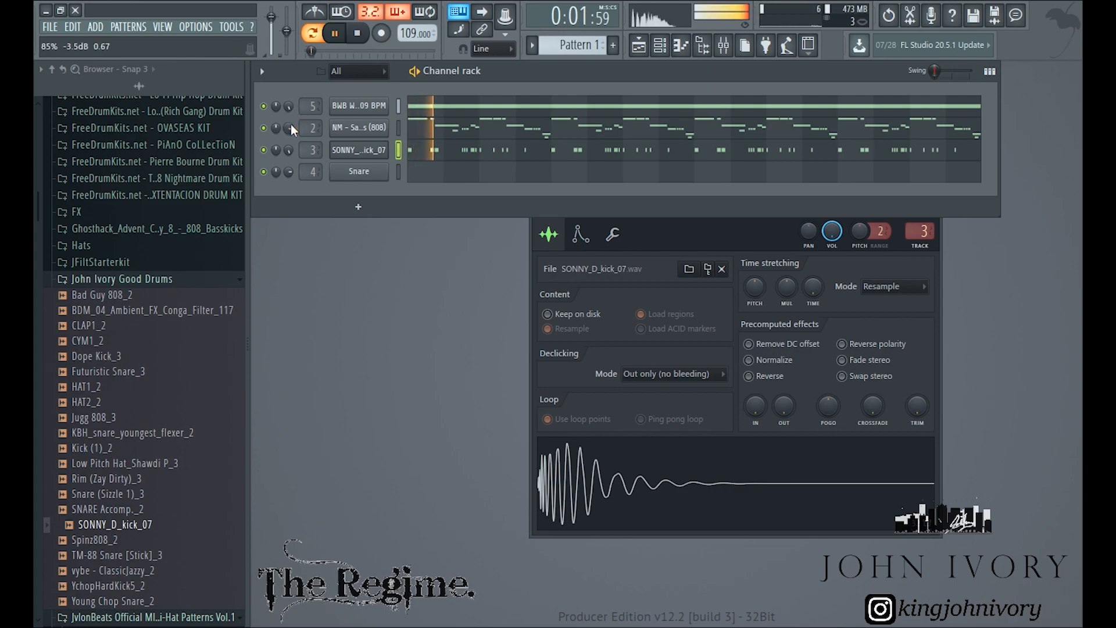
left_click_drag(290, 126, 289, 129)
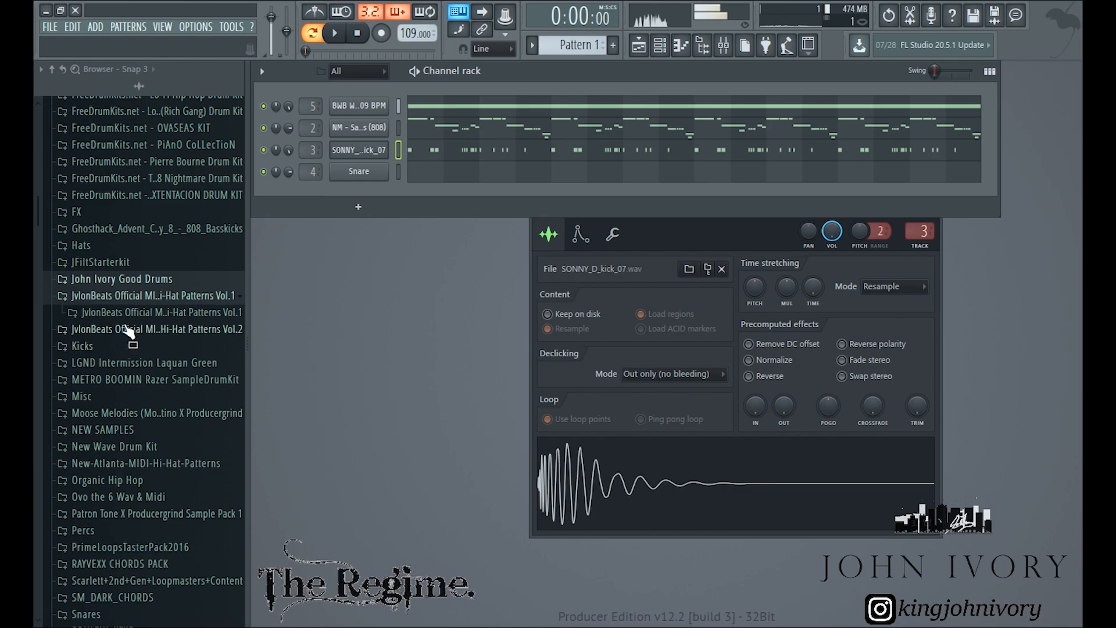
Browse the sample folders to the New Wave Drum Kit's Kicks folder and audition its kick samples
left_click(138, 281)
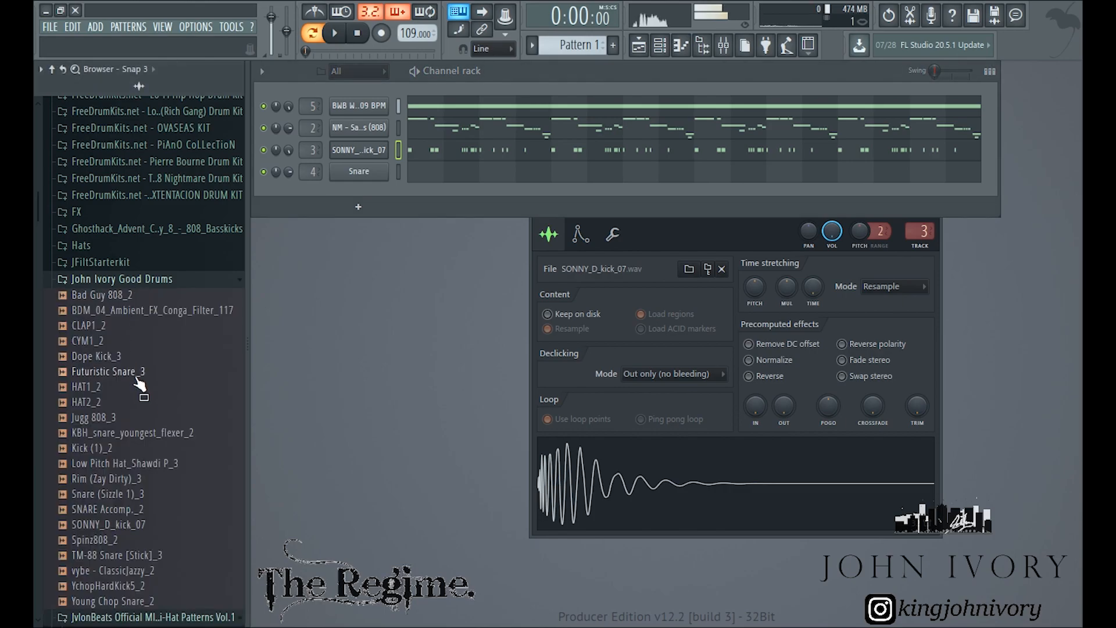
left_click(125, 280)
scroll(123, 372, "down", 4)
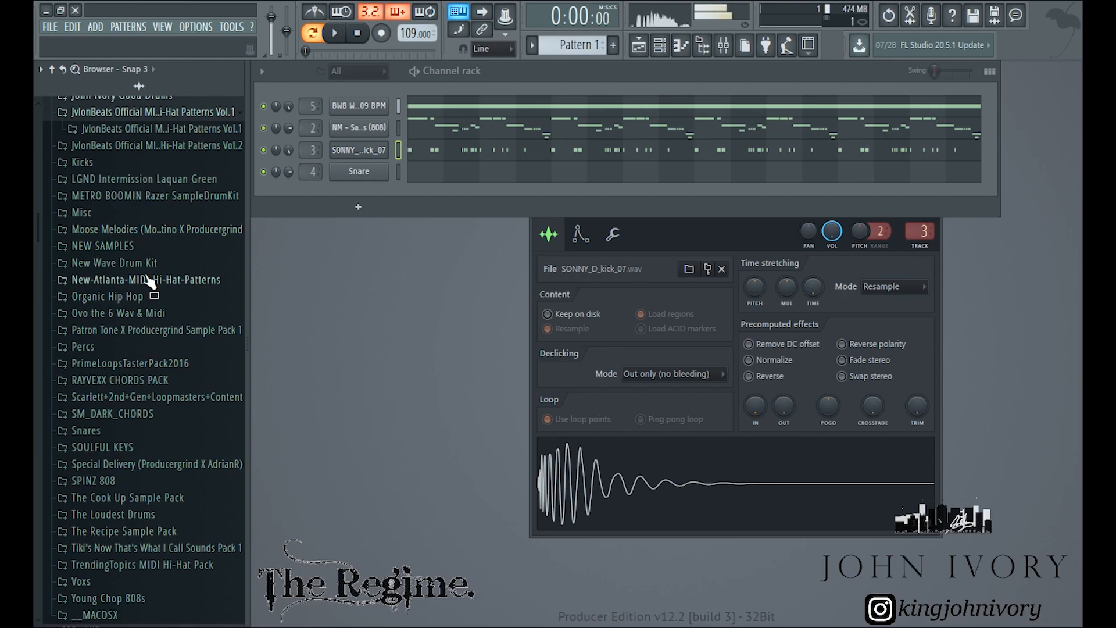
scroll(147, 276, "up", 5)
scroll(149, 270, "down", 5)
scroll(157, 280, "up", 4)
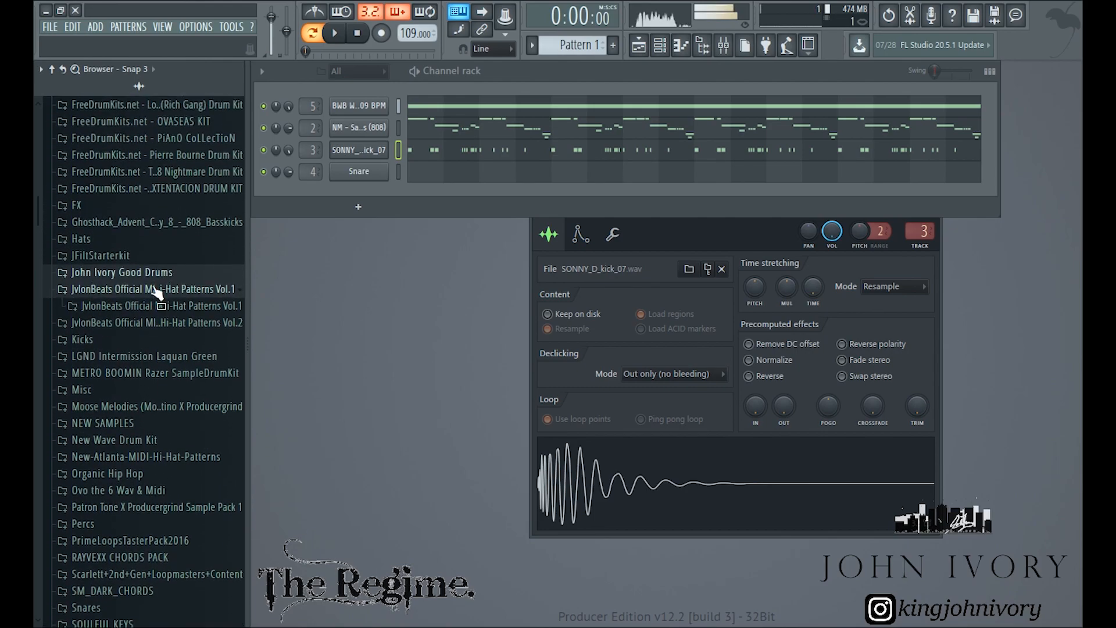
left_click(114, 445)
left_click(138, 395)
left_click(142, 409)
left_click(141, 427)
left_click(152, 394)
Try H - Guap KK and H - Fever KK on the kick channel, settle on H - Goto KK and play the pattern
left_click_drag(147, 410, 375, 223)
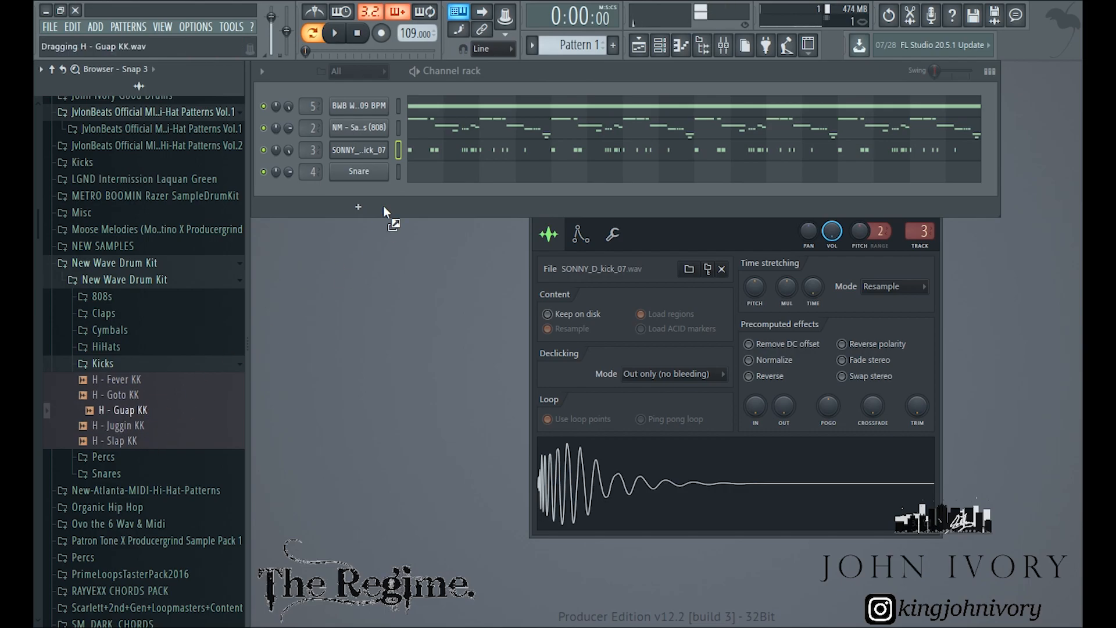
left_click_drag(365, 153, 364, 150)
left_click_drag(189, 395, 197, 389)
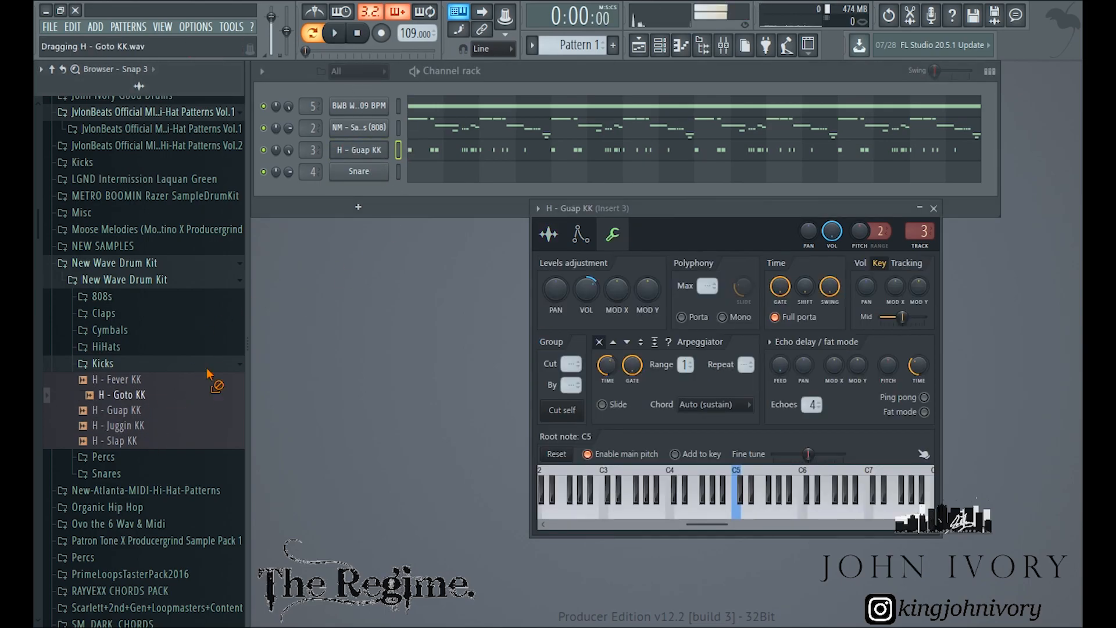
left_click_drag(364, 154, 245, 319)
left_click_drag(148, 384, 331, 264)
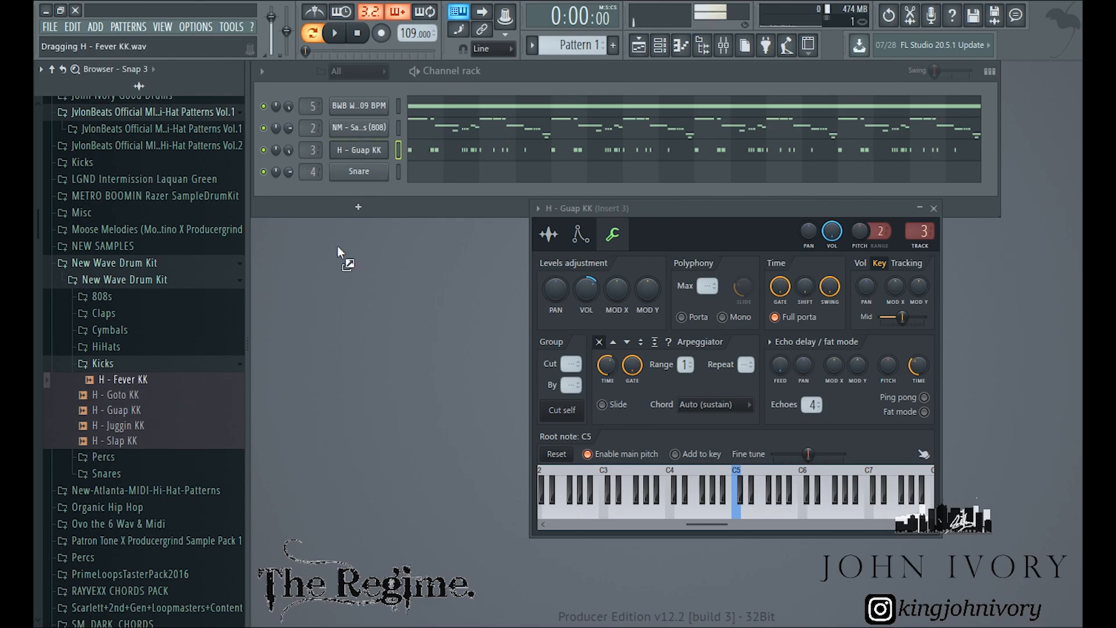
left_click_drag(367, 155, 366, 152)
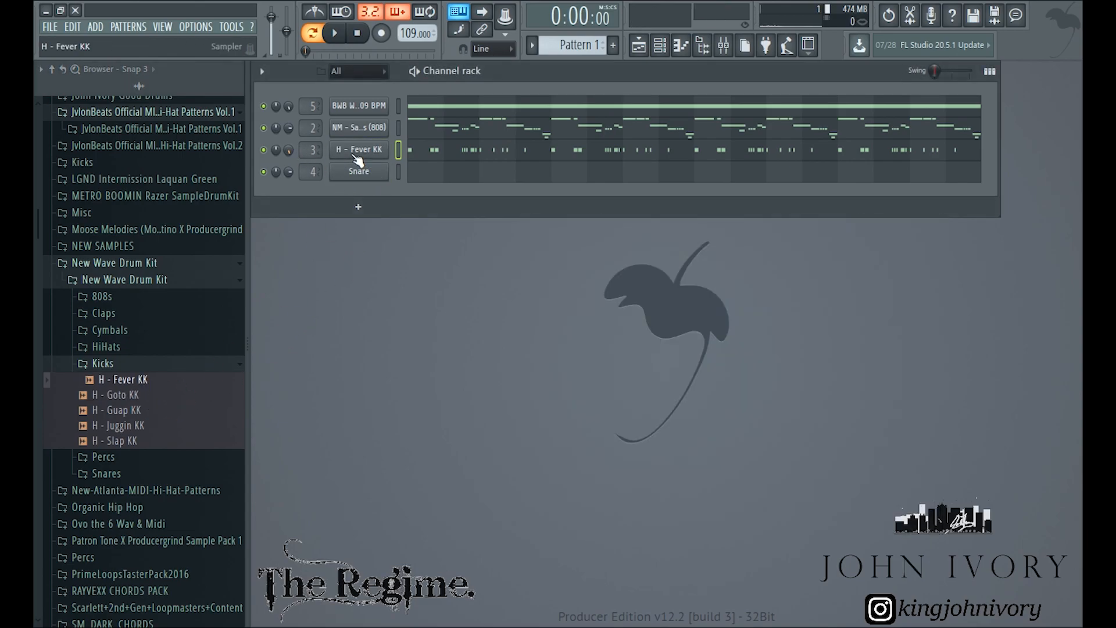
left_click(336, 34)
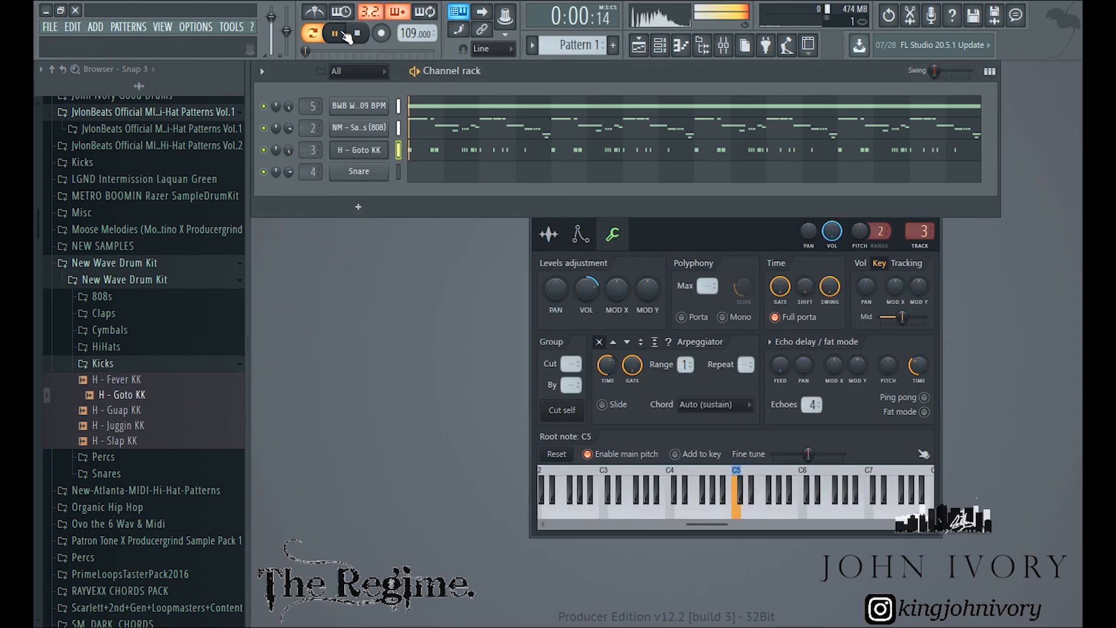
Lower the attack, hold and decay times to minimum in the BWB WAVE 4 sample channel's volume envelope
left_click(358, 109)
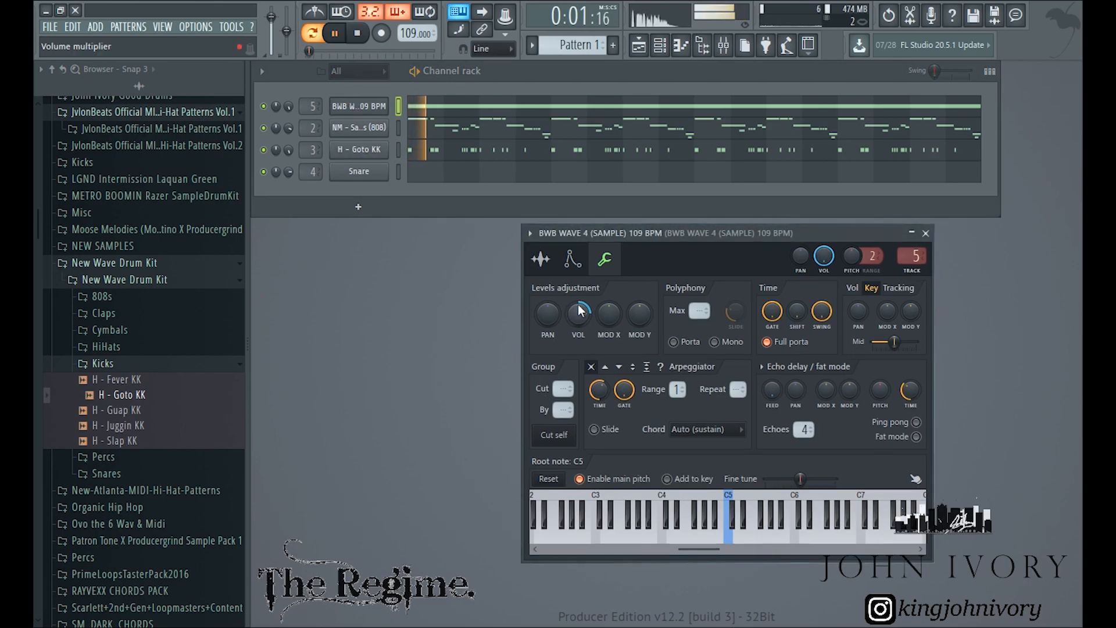
left_click(572, 259)
left_click_drag(569, 396, 594, 442)
left_click_drag(615, 394, 615, 457)
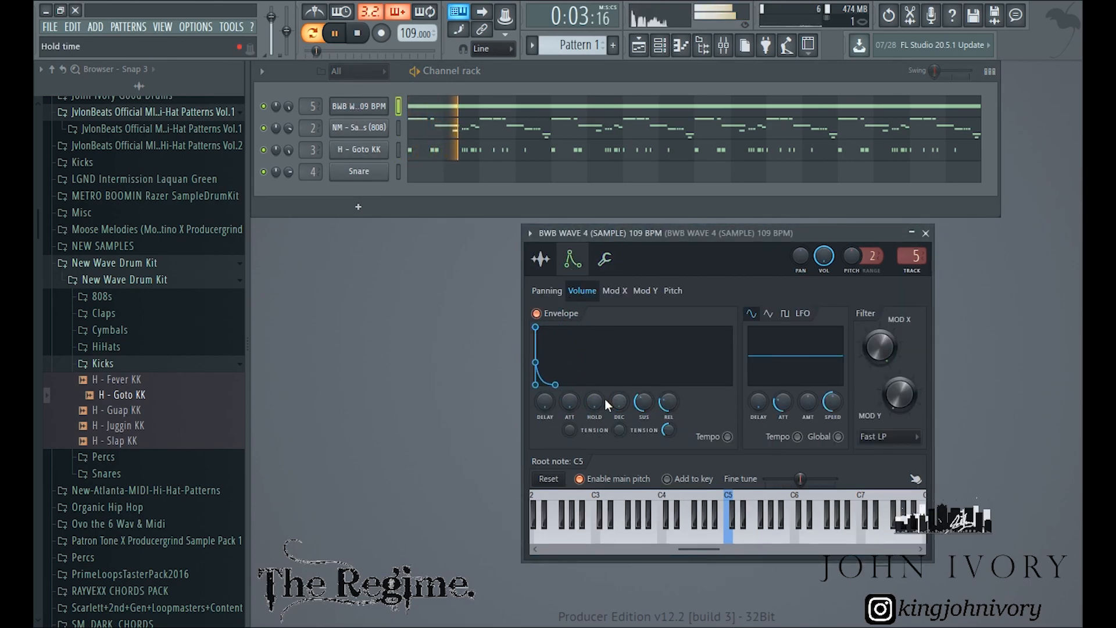
left_click(925, 233)
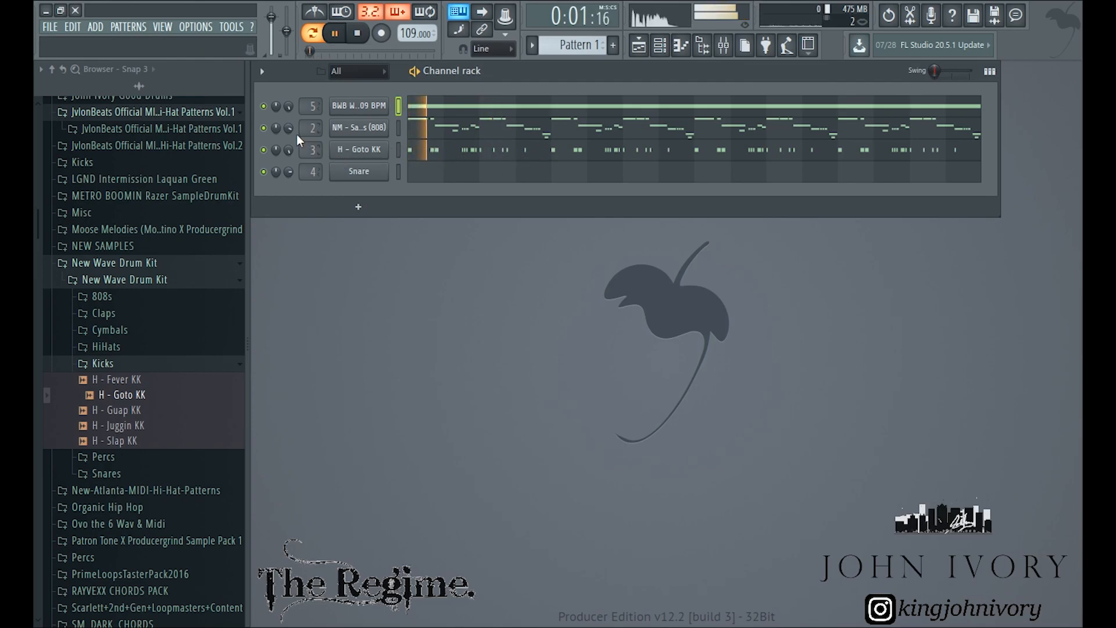
Adjust the NM - Sands (808) channel volume during playback and try Reverse polarity on the H - Goto KK kick
left_click_drag(289, 129, 289, 131)
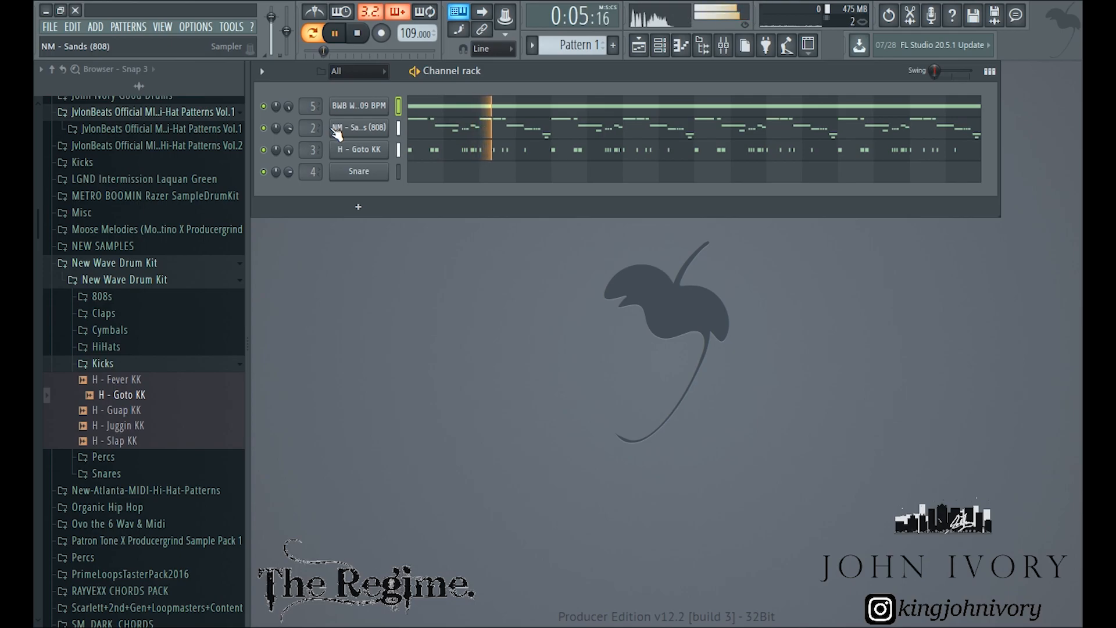
left_click(359, 149)
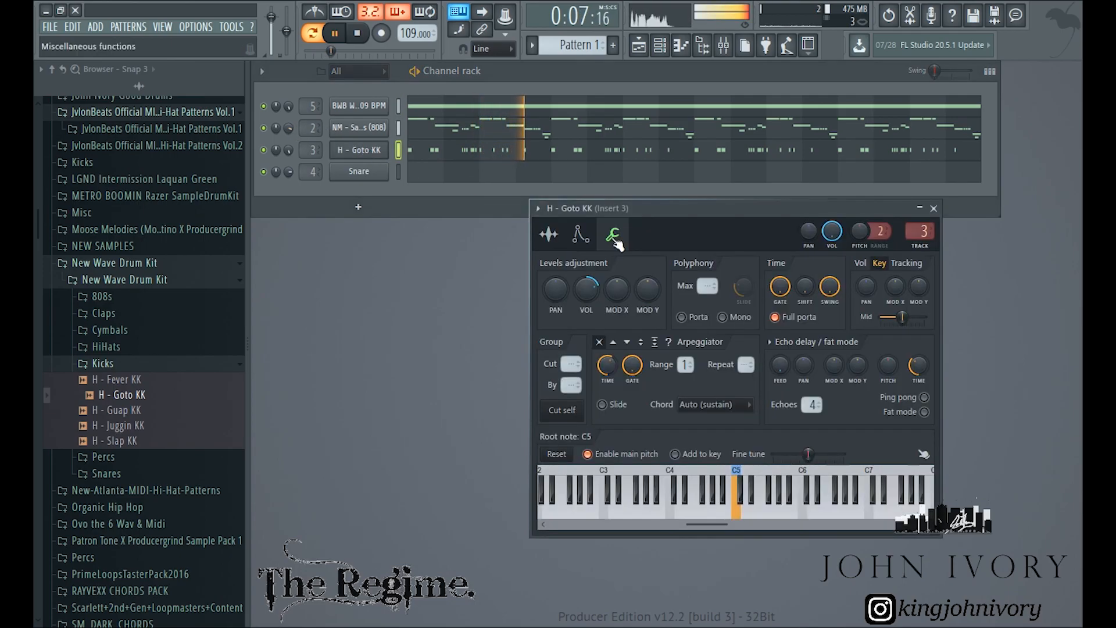
left_click(548, 234)
left_click(872, 344)
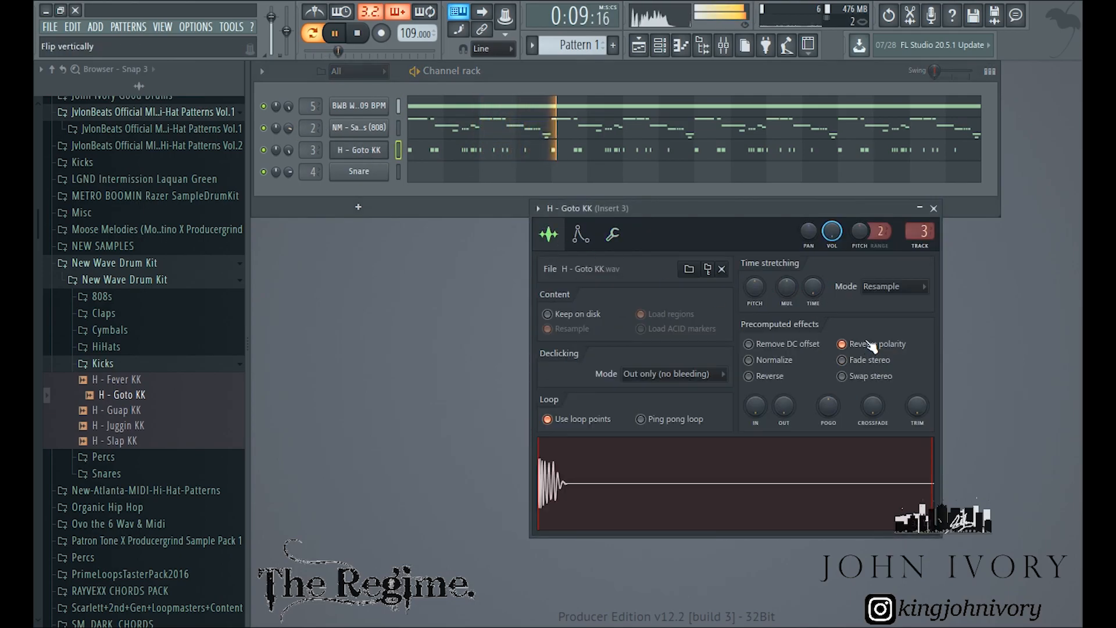
left_click(305, 148)
left_click(359, 151)
left_click(358, 151)
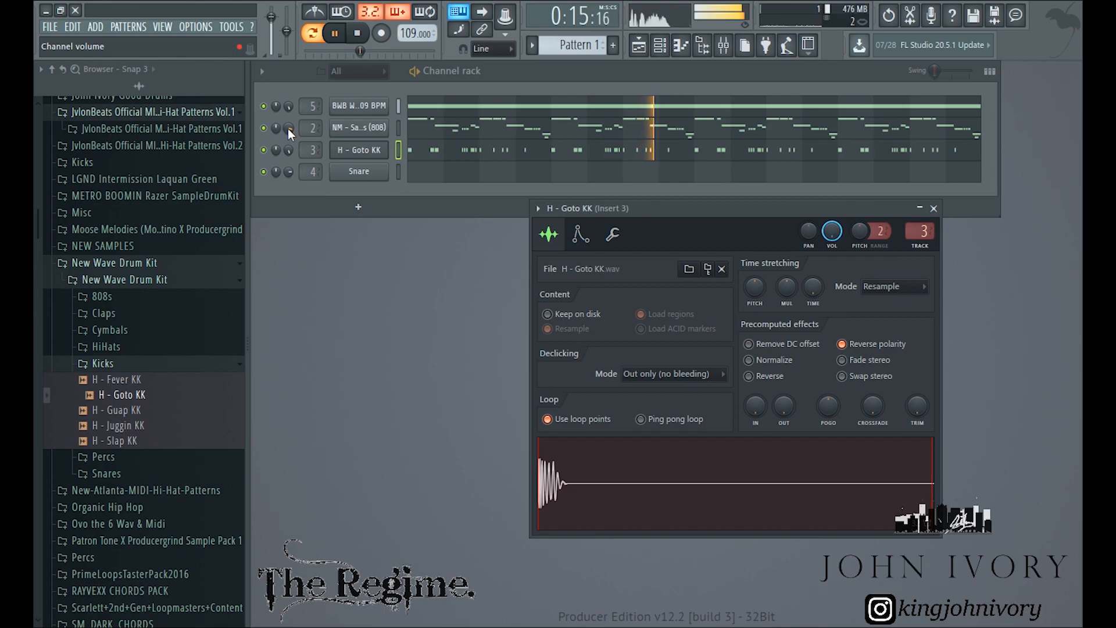
Set the NM - Sands (808) channel volume to 83%, switch off Reverse polarity on the H - Goto KK kick and close its settings
left_click_drag(288, 129, 288, 126)
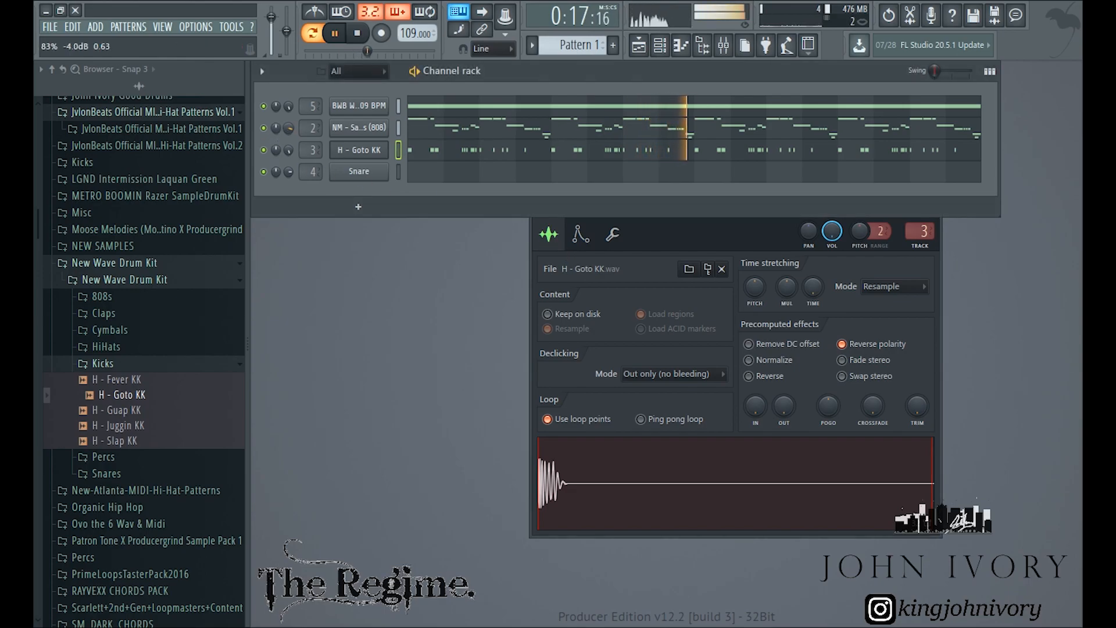
left_click(358, 150)
left_click(358, 150)
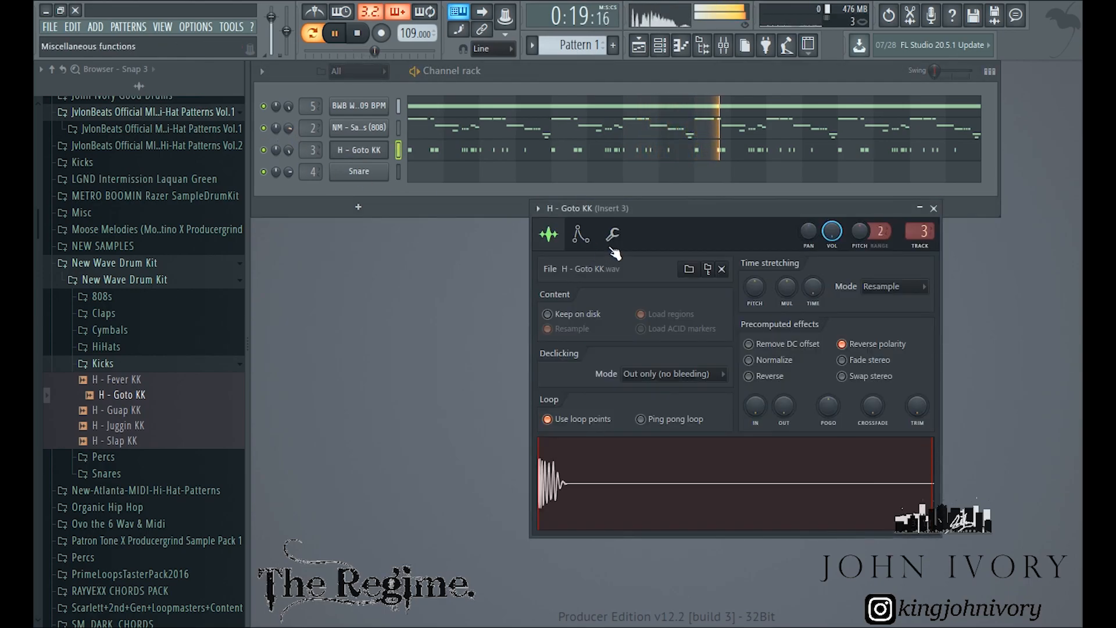
left_click(861, 347)
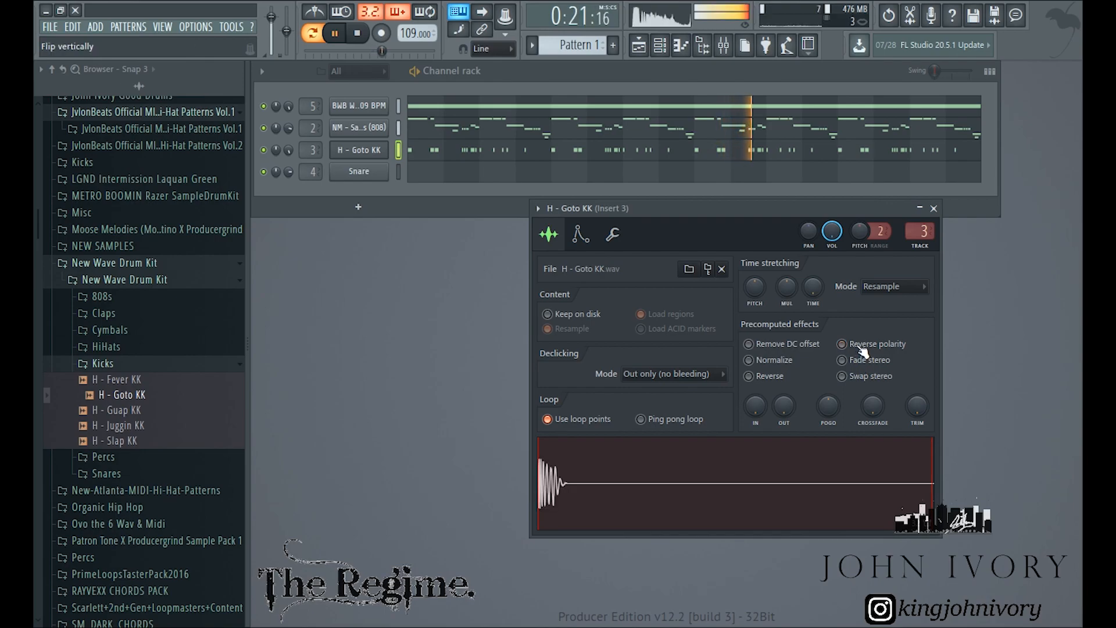
left_click(291, 152)
key("space")
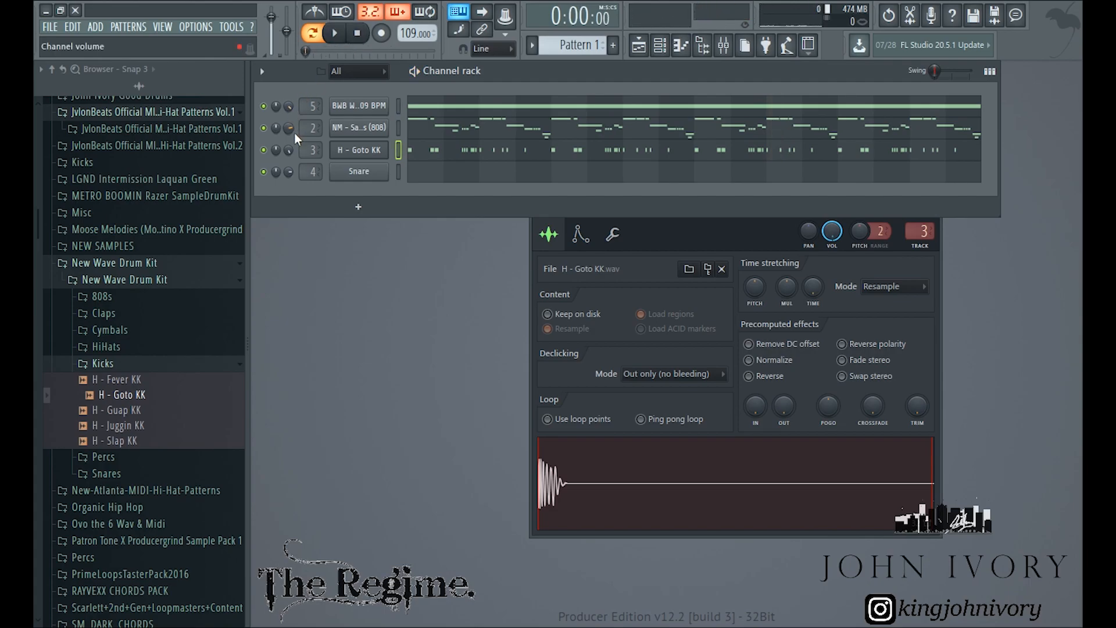
left_click(724, 44)
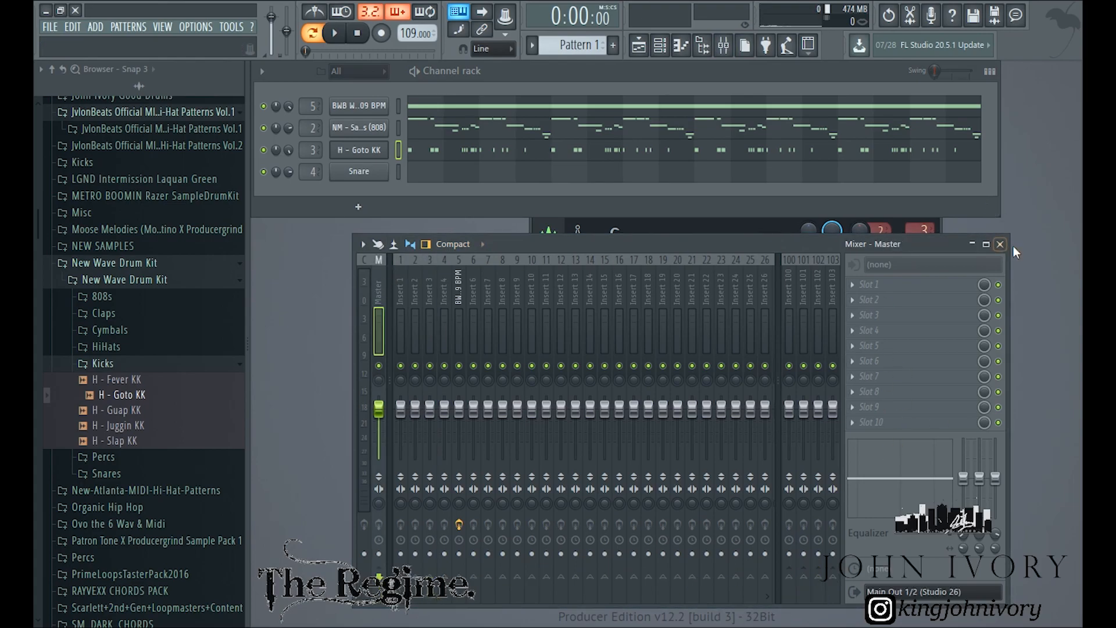
left_click(1000, 244)
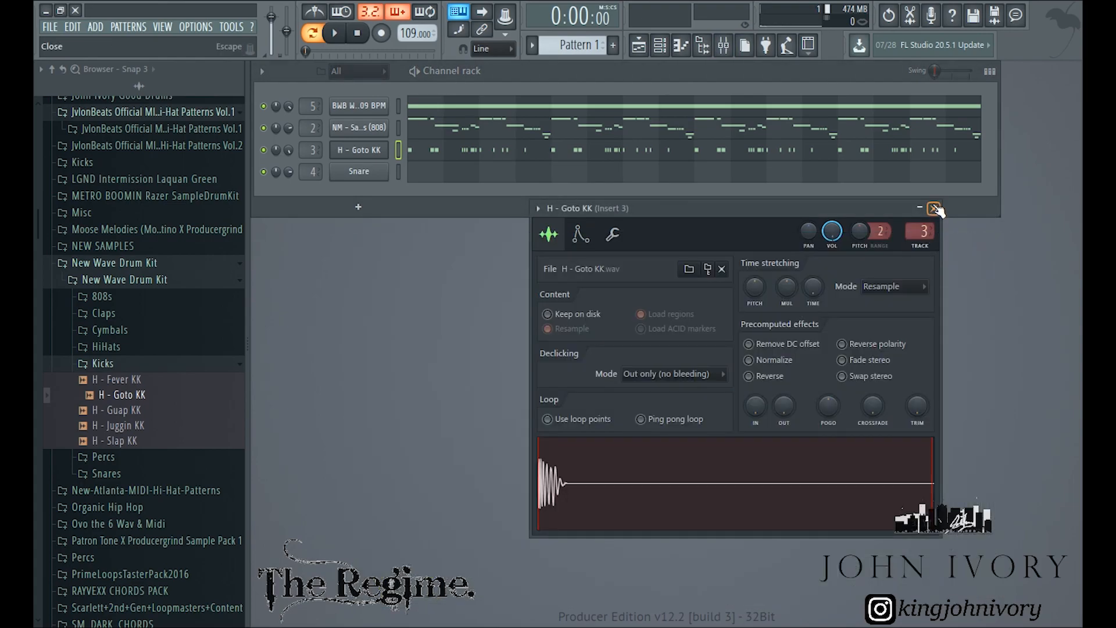
left_click(932, 207)
Look through the New Wave Drum Kit's Snares folder and check the H - Goto KK channel settings
left_click(159, 369)
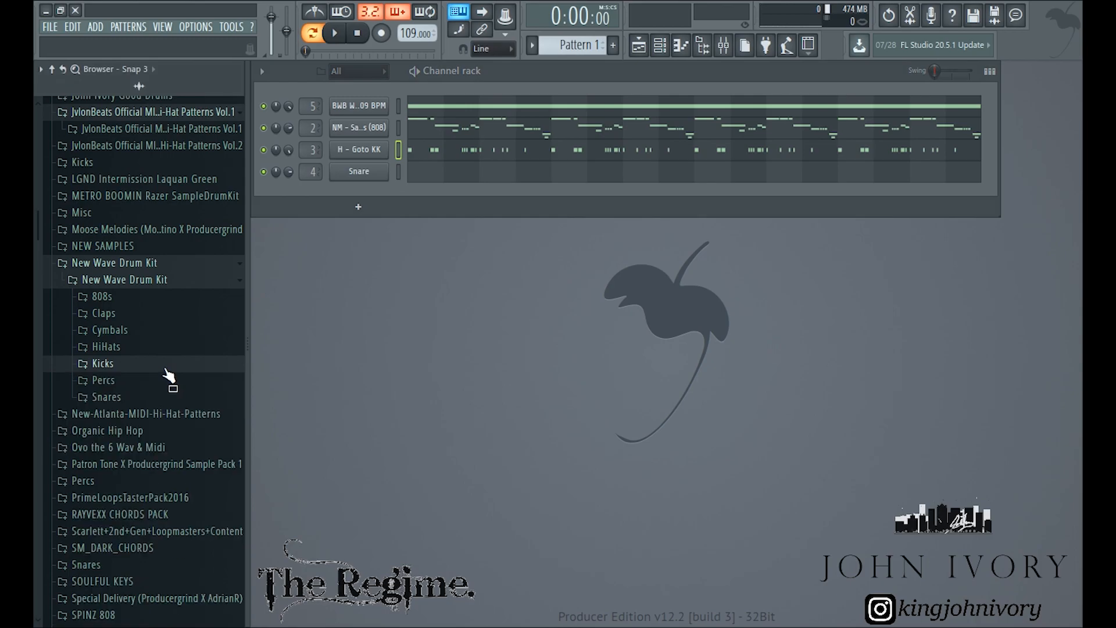
left_click(165, 402)
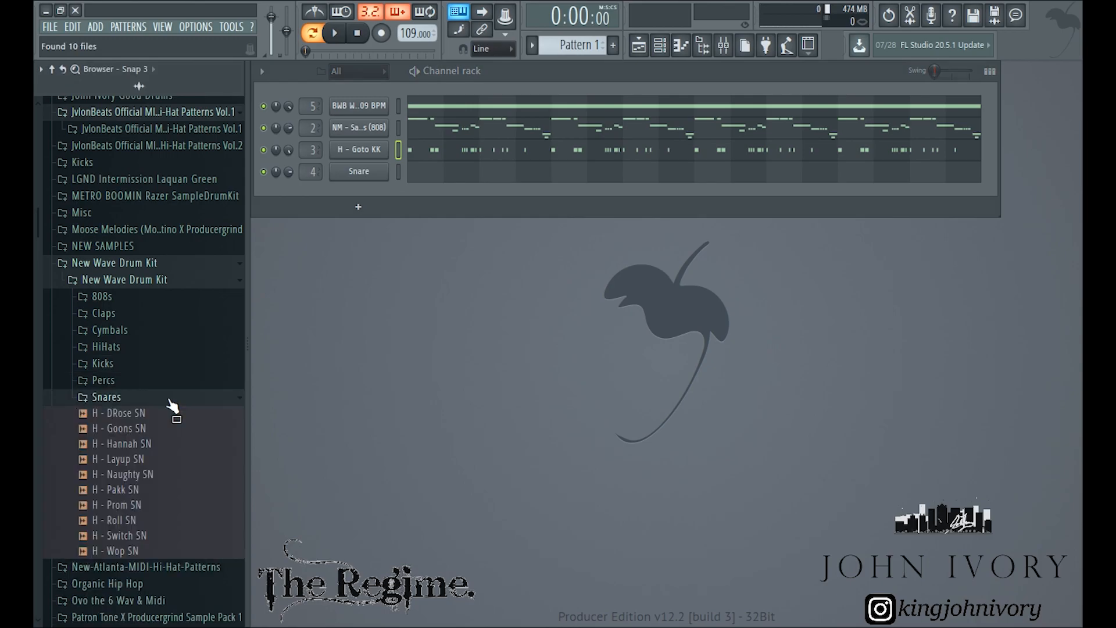
scroll(176, 383, "down", 5)
scroll(204, 372, "up", 4)
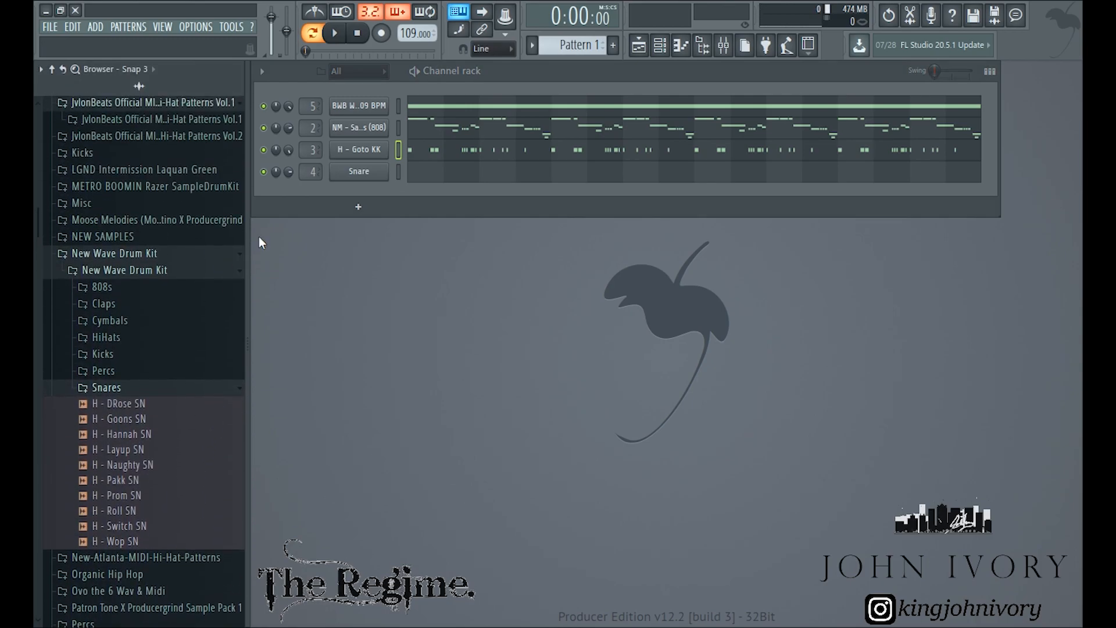
scroll(198, 347, "down", 4)
left_click(358, 150)
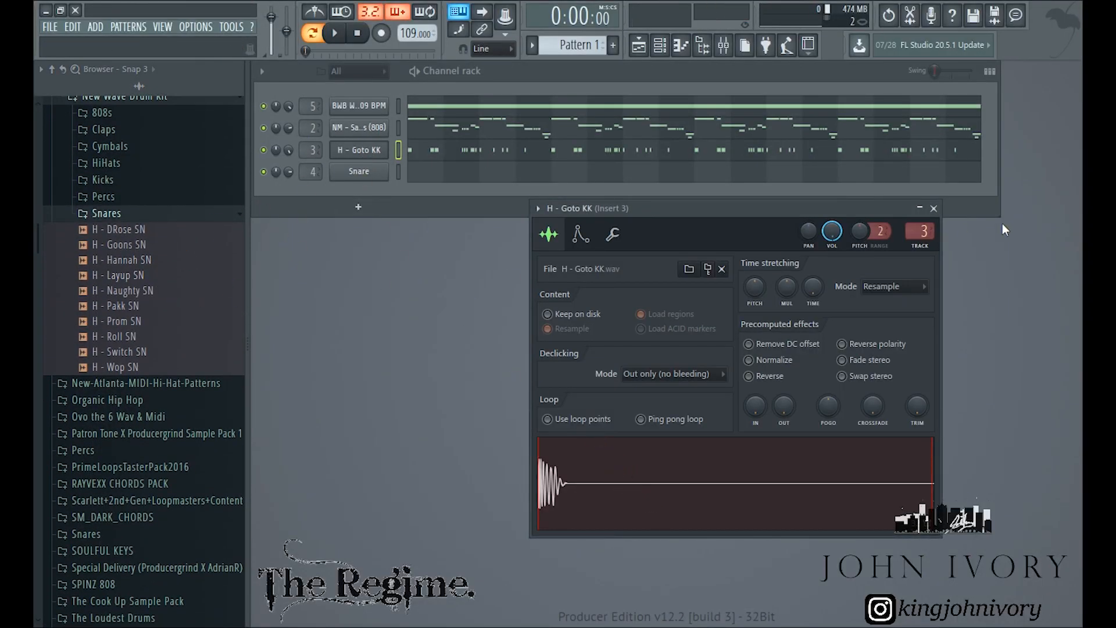
left_click(933, 208)
scroll(167, 326, "up", 5)
left_click_drag(134, 474, 163, 444)
Audition samples from the drum kit's Claps folder, including H - Back CL, H - Whip CL and H - Waste CL, with the pattern playing
left_click(134, 314)
left_click(138, 345)
left_click(140, 331)
left_click(143, 361)
left_click(135, 329)
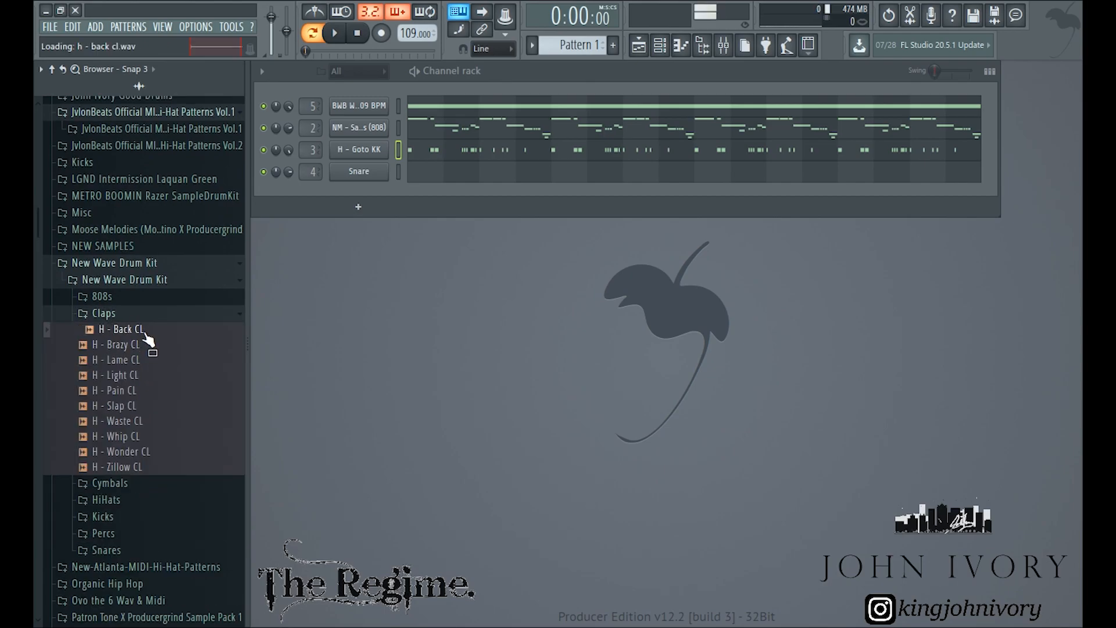
left_click(138, 407)
left_click(139, 434)
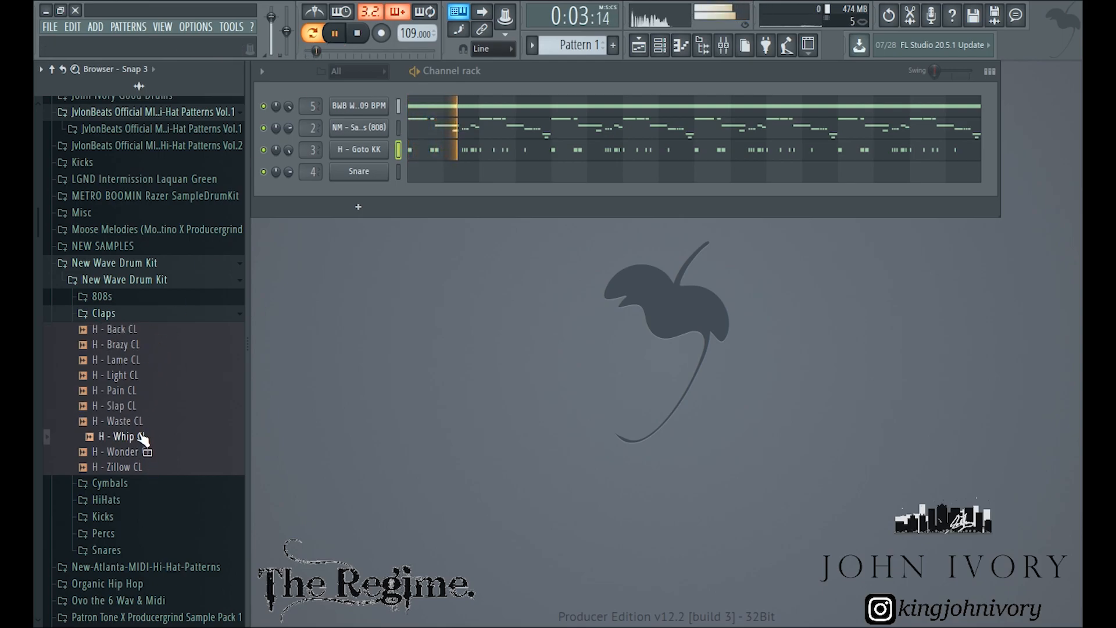
left_click(137, 427)
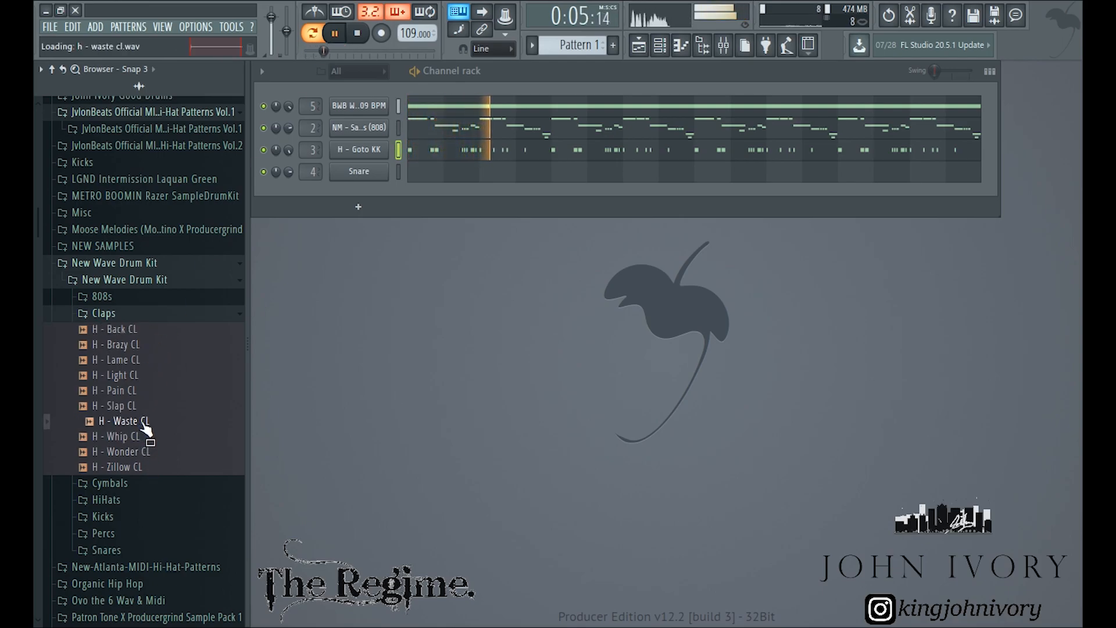
Replace the Snare channel's sample with H - Waste CL and stop playback
left_click_drag(145, 429, 359, 172)
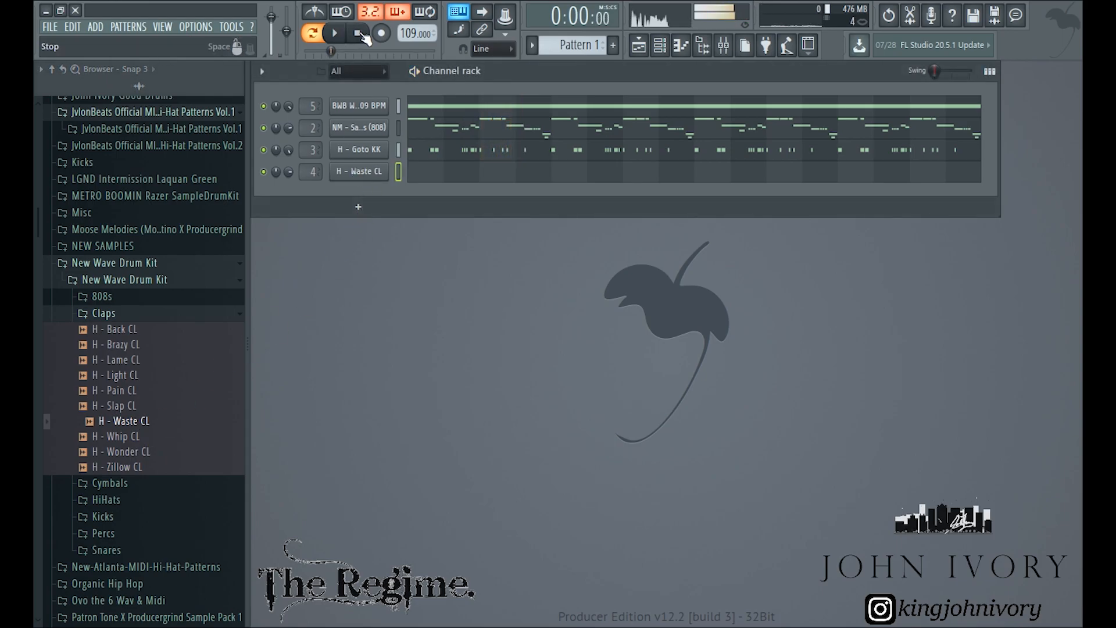
key("space")
left_click(355, 174)
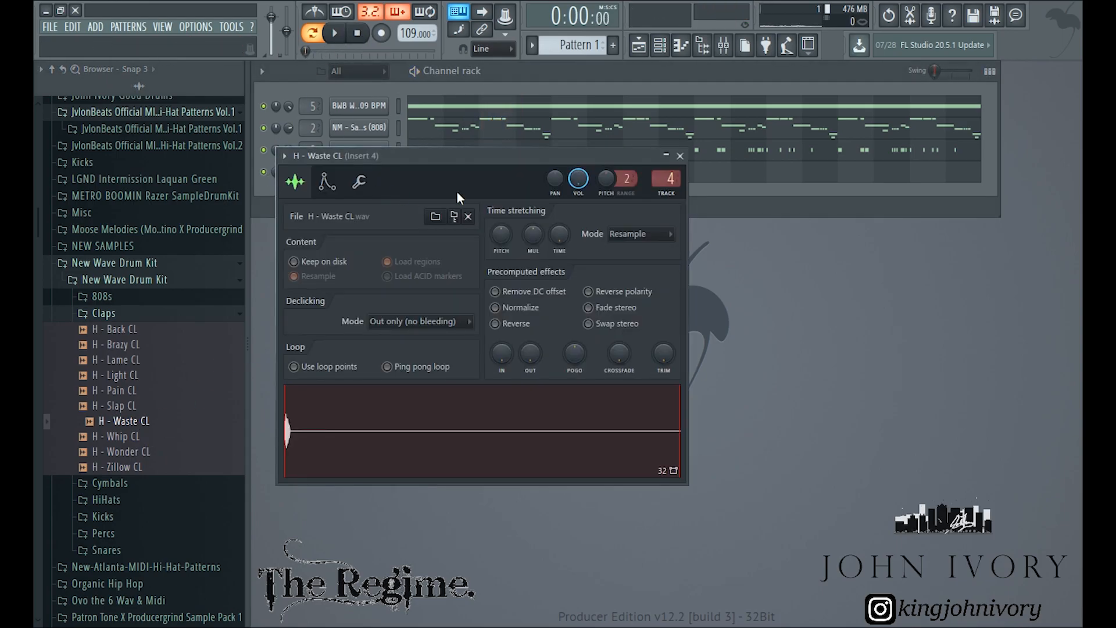
left_click(681, 155)
Place an H - Waste CL note at C5 on beat three of bars 1 to 4 and duplicate them to fill eight bars
left_click(542, 176)
left_click(471, 349)
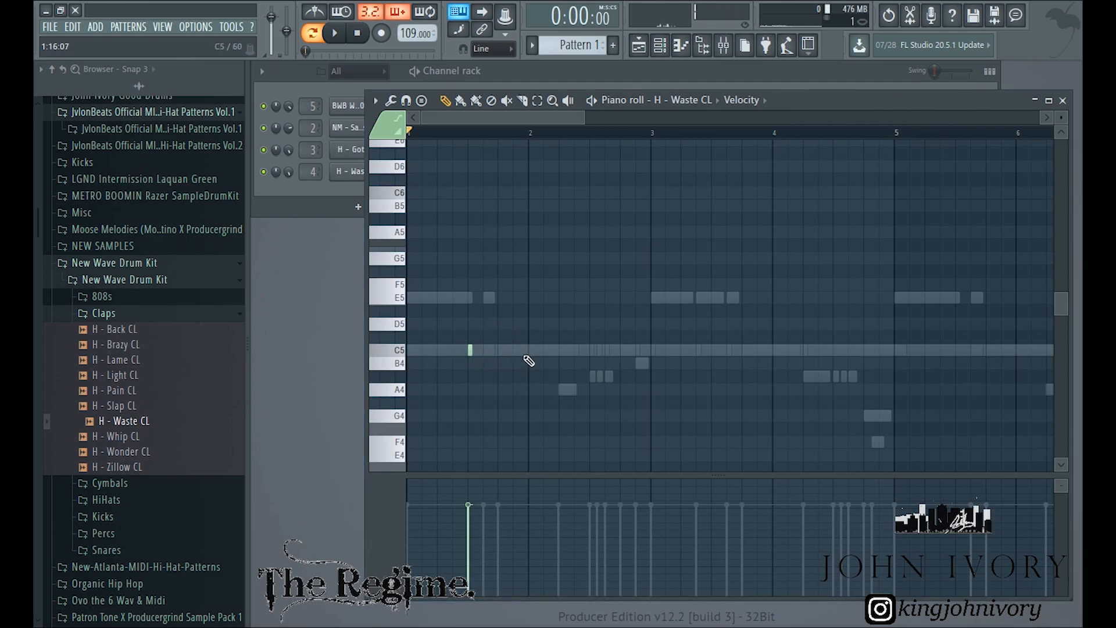
left_click(714, 350)
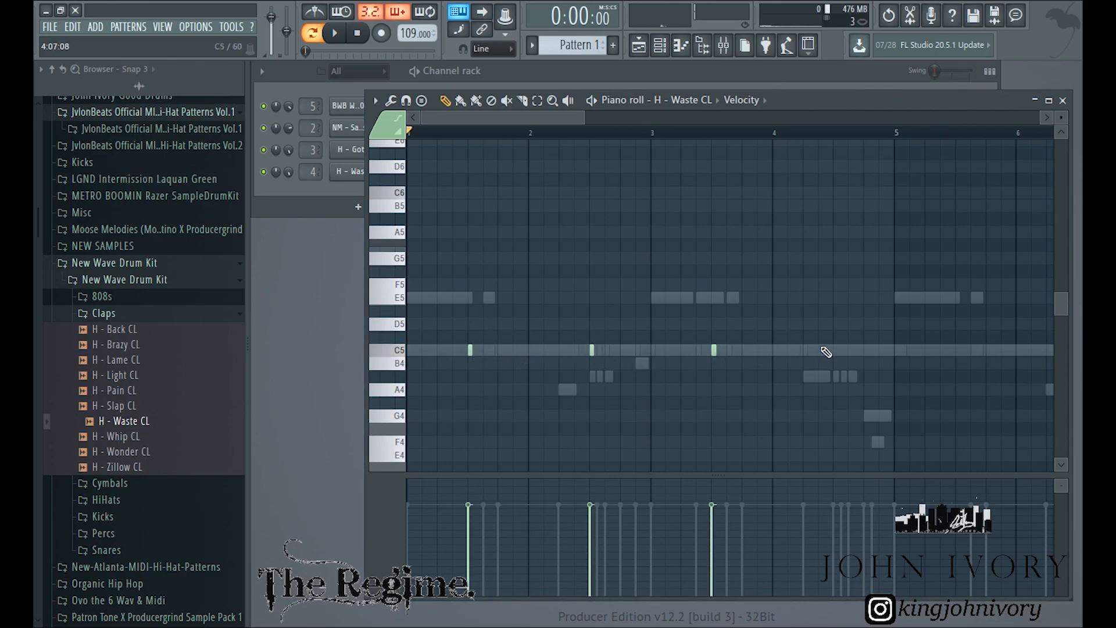
left_click_drag(567, 120, 653, 124)
key("ctrl+a")
key("ctrl+b")
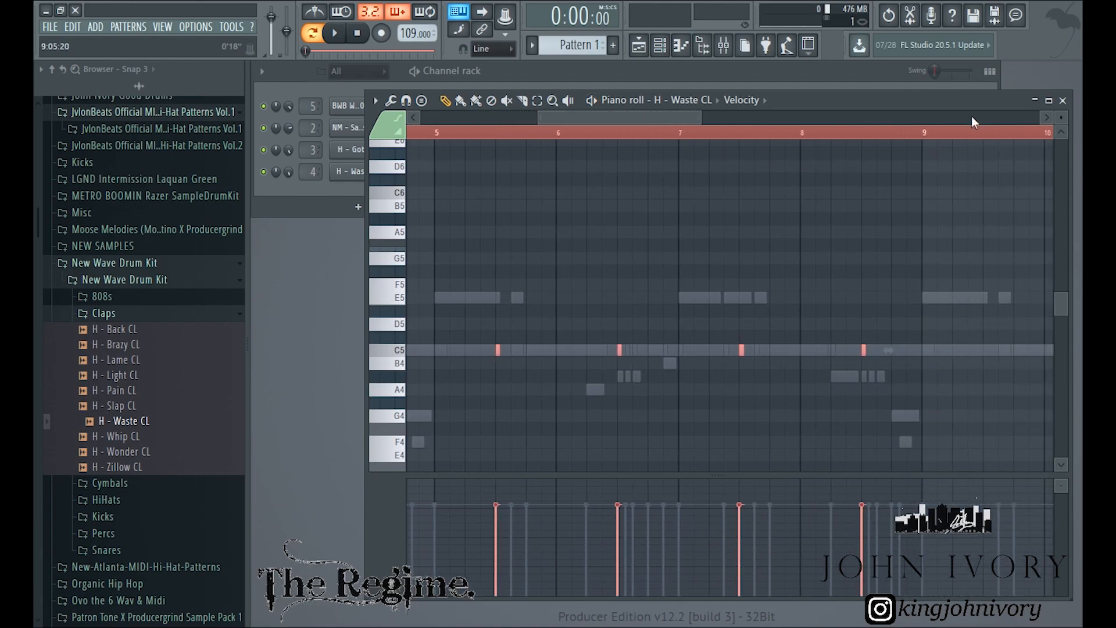
left_click(1063, 100)
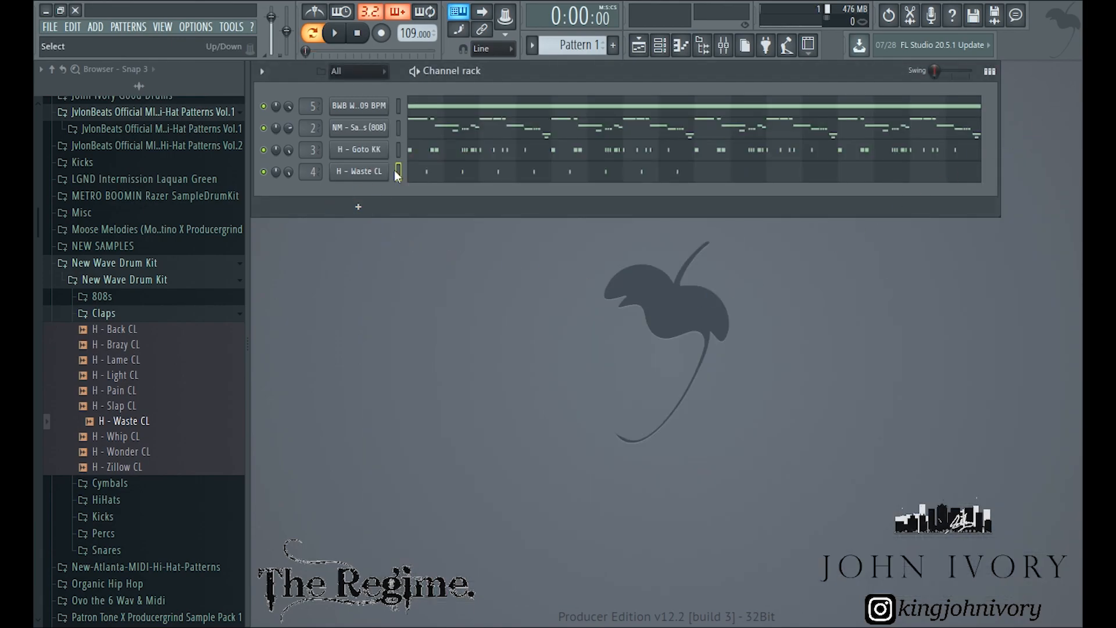
Duplicate the eight bars of H - Waste CL notes to fill all 16 bars of the pattern
left_click(558, 174)
key("ctrl+a")
left_click_drag(519, 123, 765, 120)
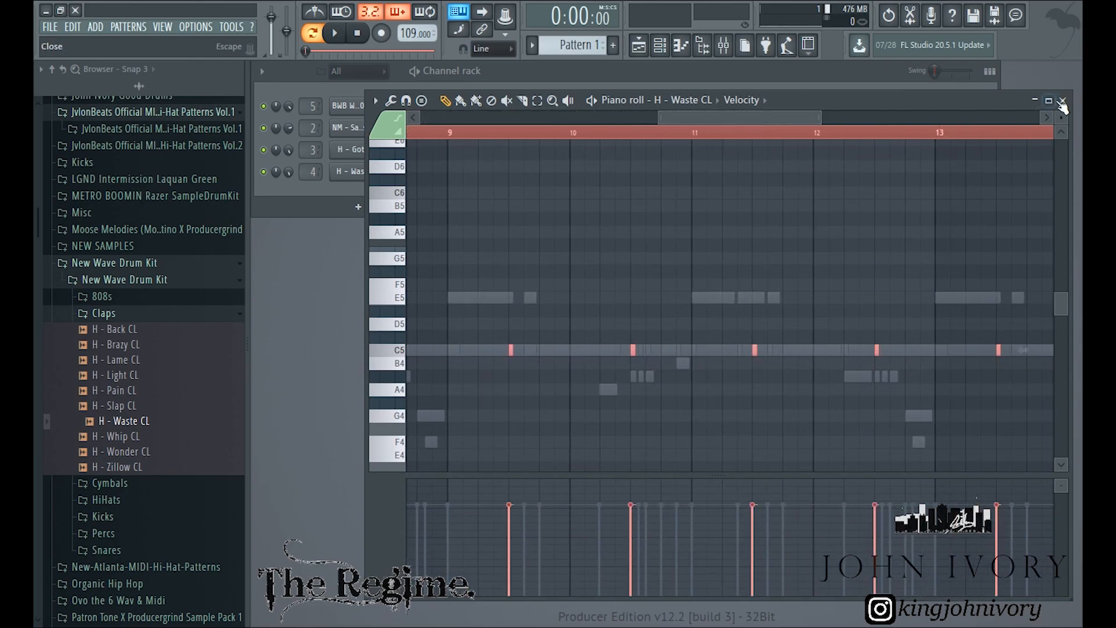
left_click_drag(1069, 104, 1069, 105)
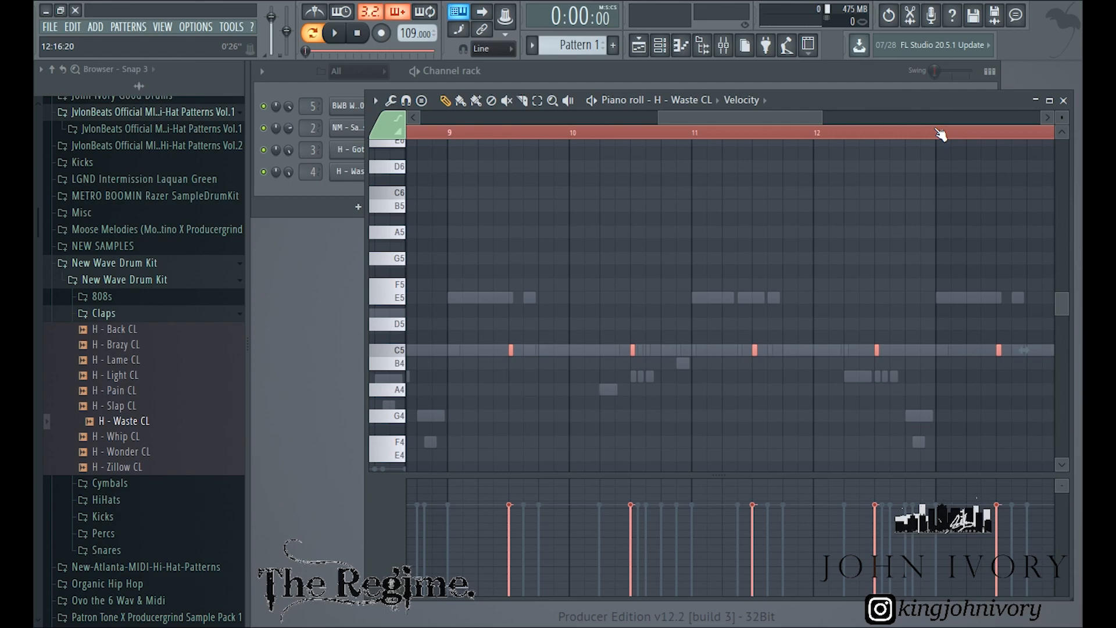
left_click(1063, 101)
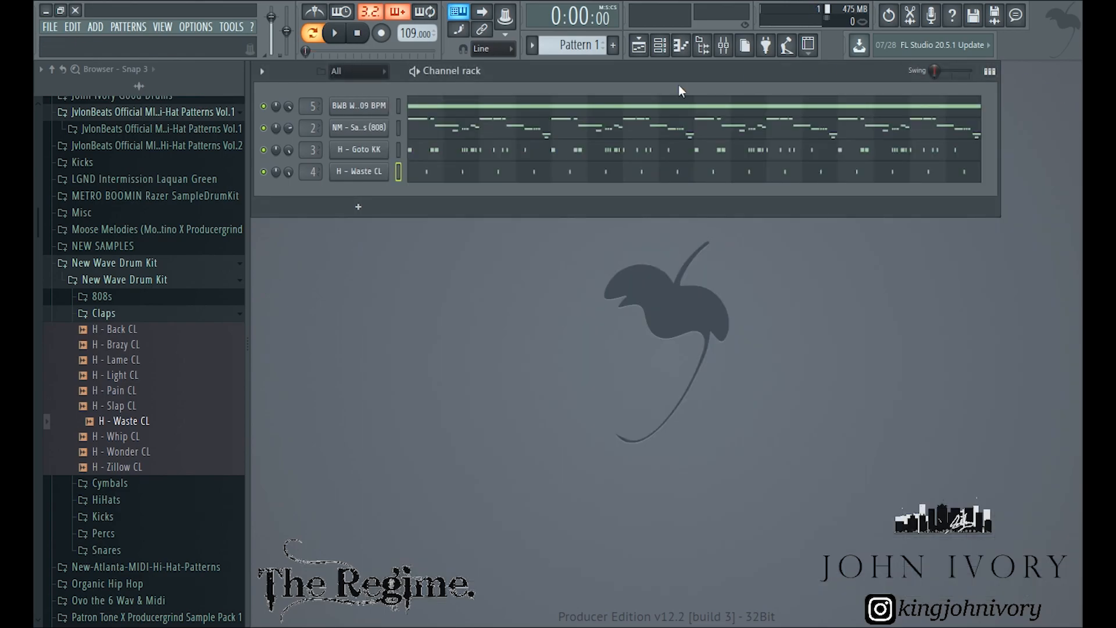
Set the H - Waste CL channel's volume multiplier to 134% while the pattern plays
left_click(388, 172)
left_click_drag(460, 145, 659, 209)
left_click(555, 244)
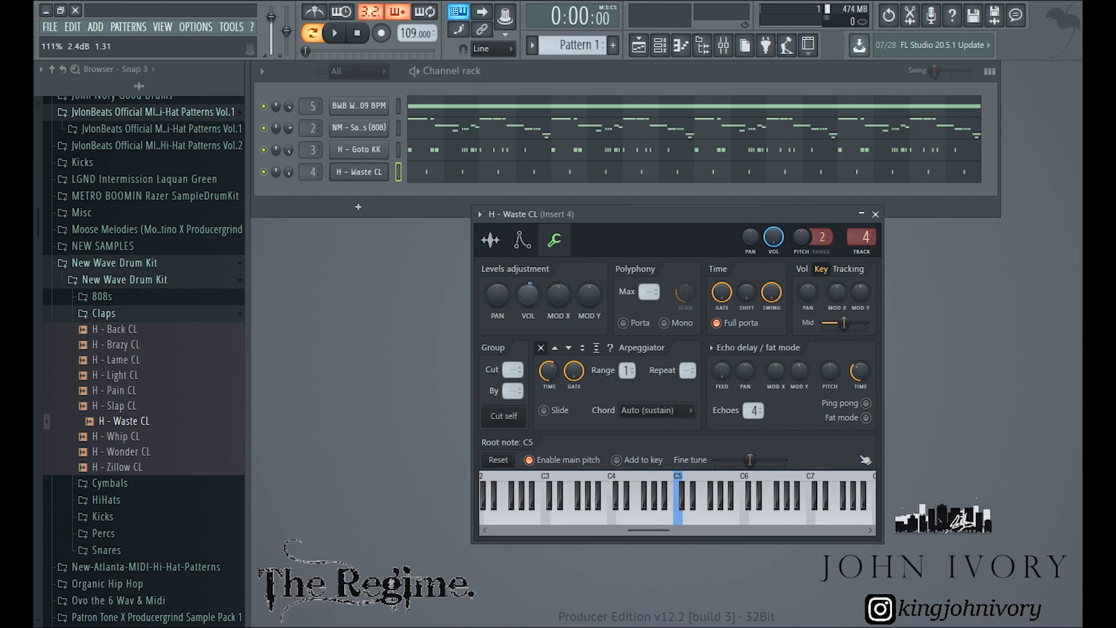
key("space")
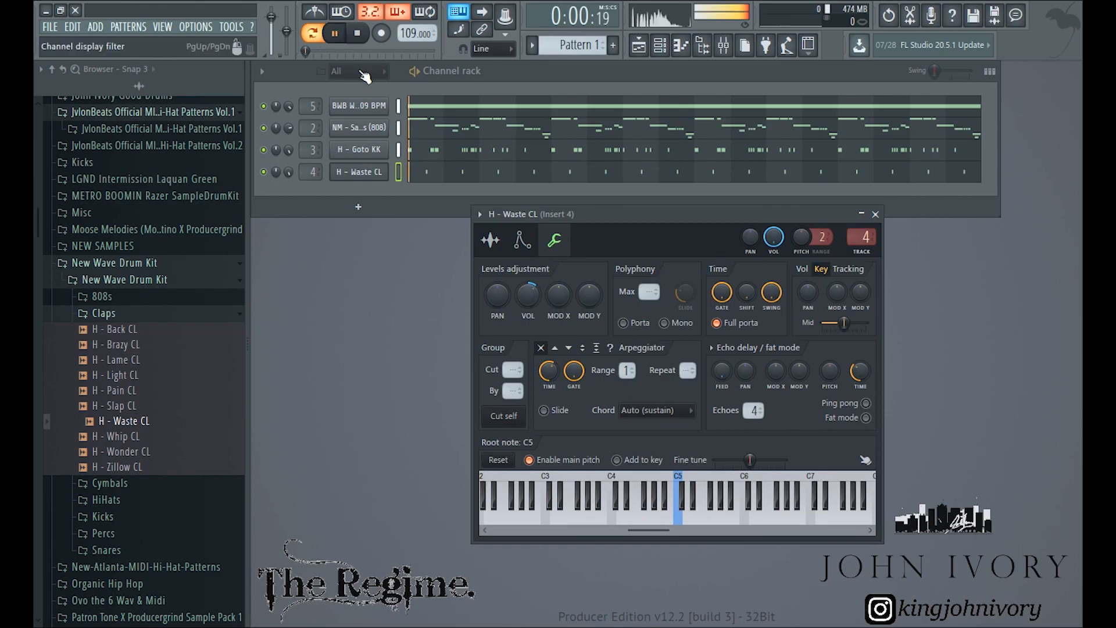
left_click(529, 293)
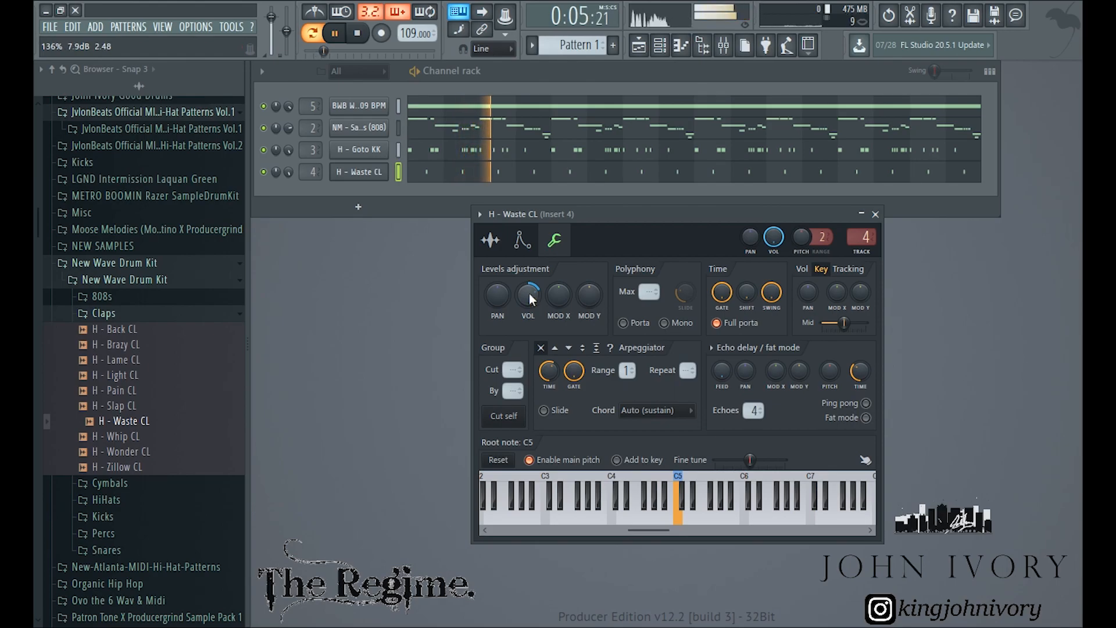
left_click_drag(531, 293, 530, 296)
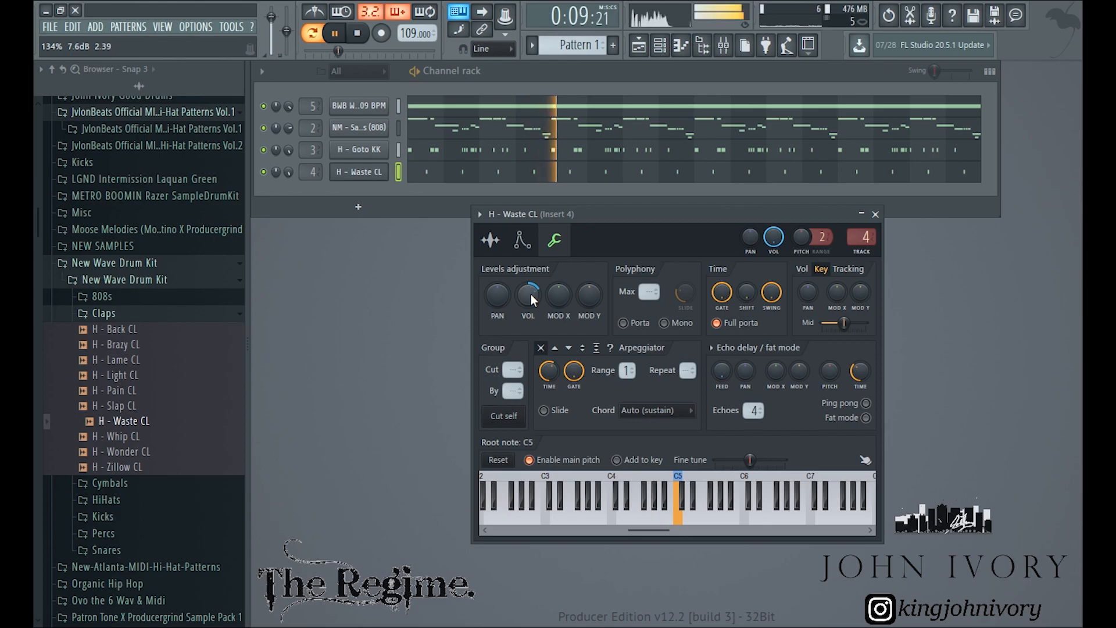
Fine-tune the H - Goto KK, H - Waste CL and NM - Sands (808) volumes during playback and stop the pattern
left_click(288, 150)
left_click_drag(529, 294, 529, 292)
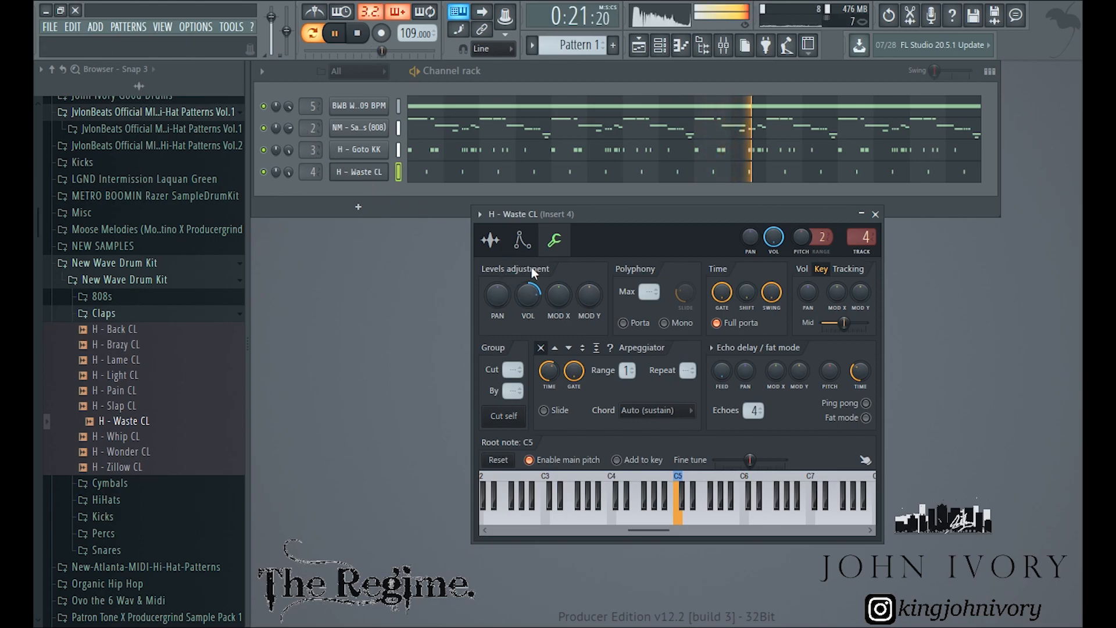
left_click(289, 130)
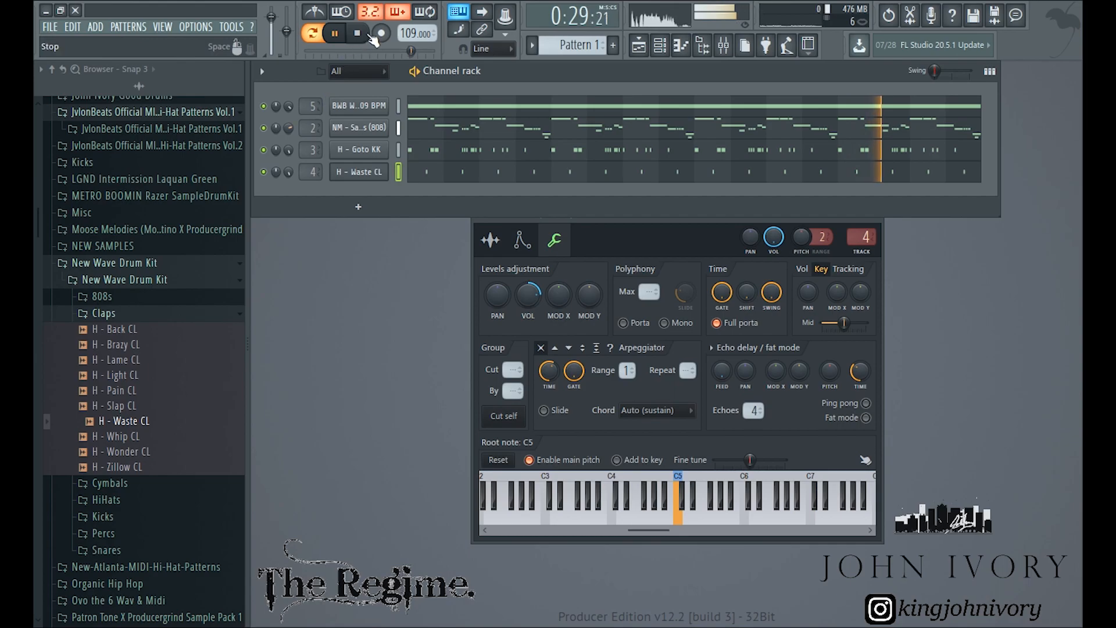
key("space")
Add H - Gassed HH from the New Wave Drum Kit's HiHats folder as a new channel below H - Waste CL
left_click(175, 313)
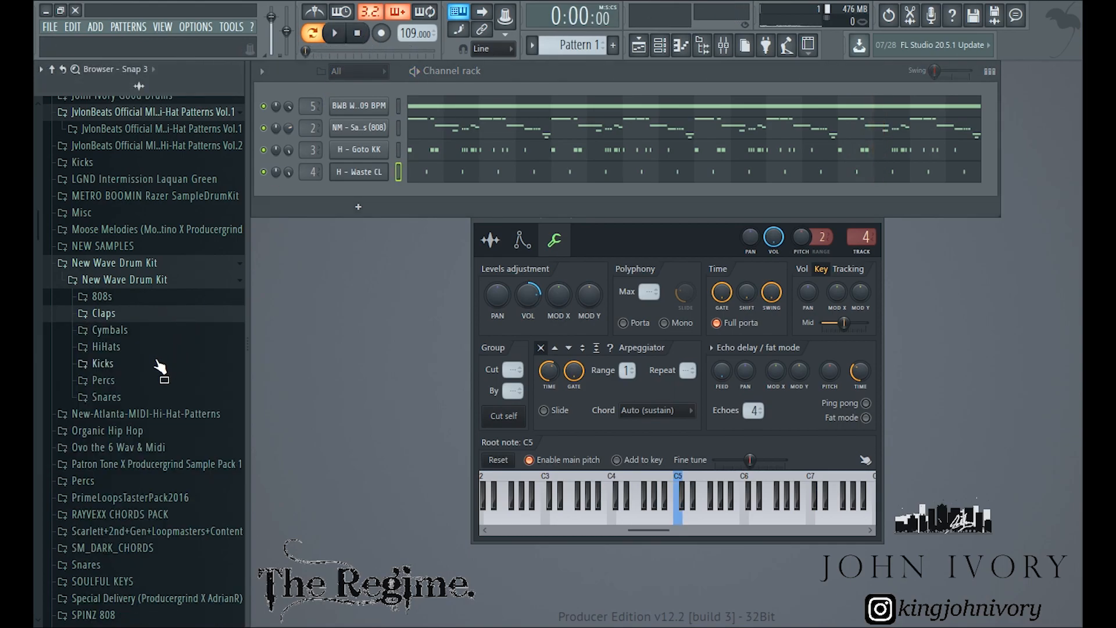
left_click(134, 348)
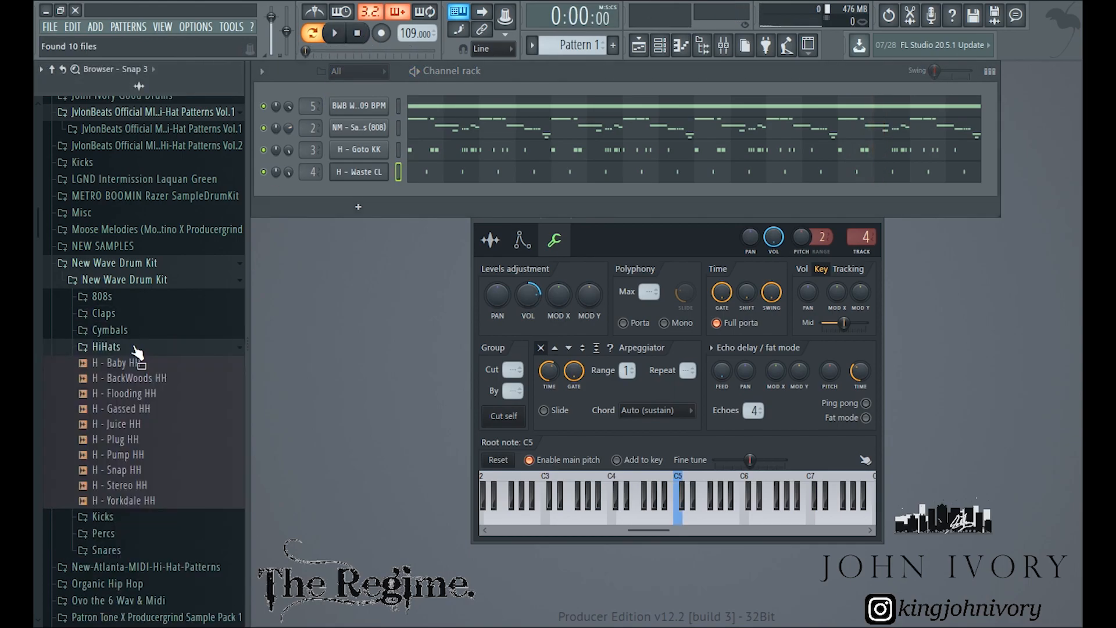
left_click(155, 410)
left_click_drag(361, 198, 360, 199)
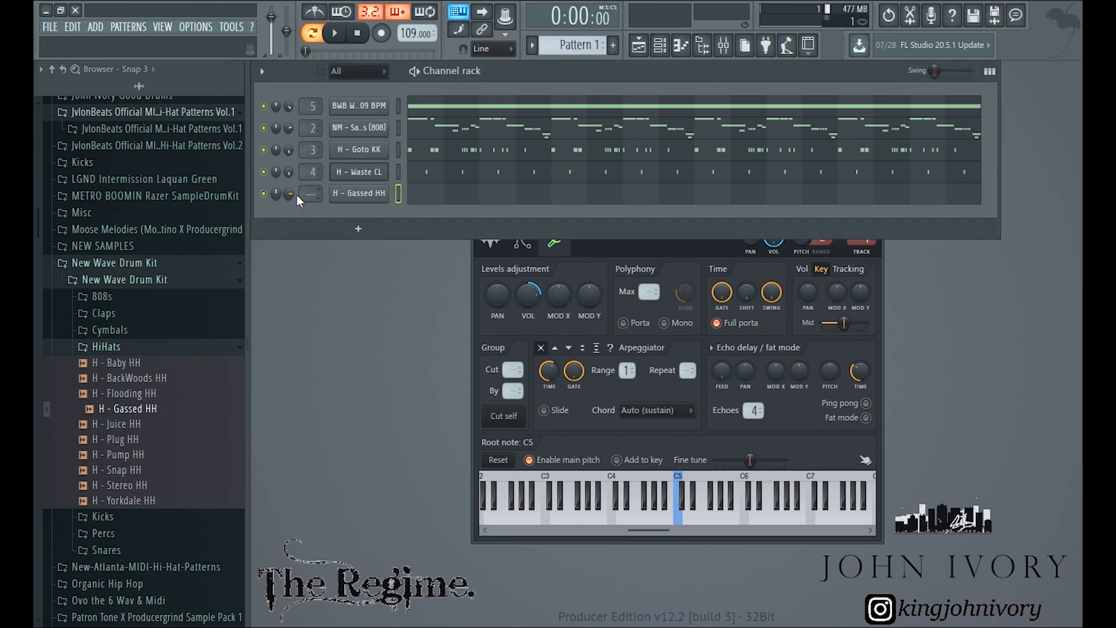
Load the Caught Lackin pattern from New Atlanta MIDI Hi Hat Patterns onto the H - Gassed HH channel and play it
left_click(139, 281)
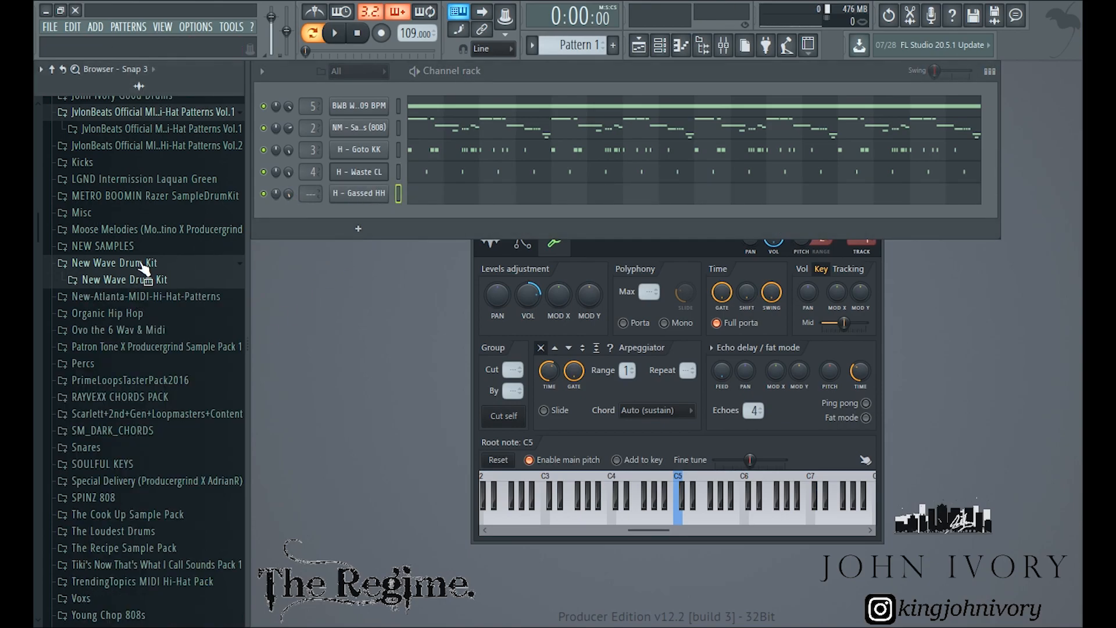
left_click(142, 299)
left_click(163, 316)
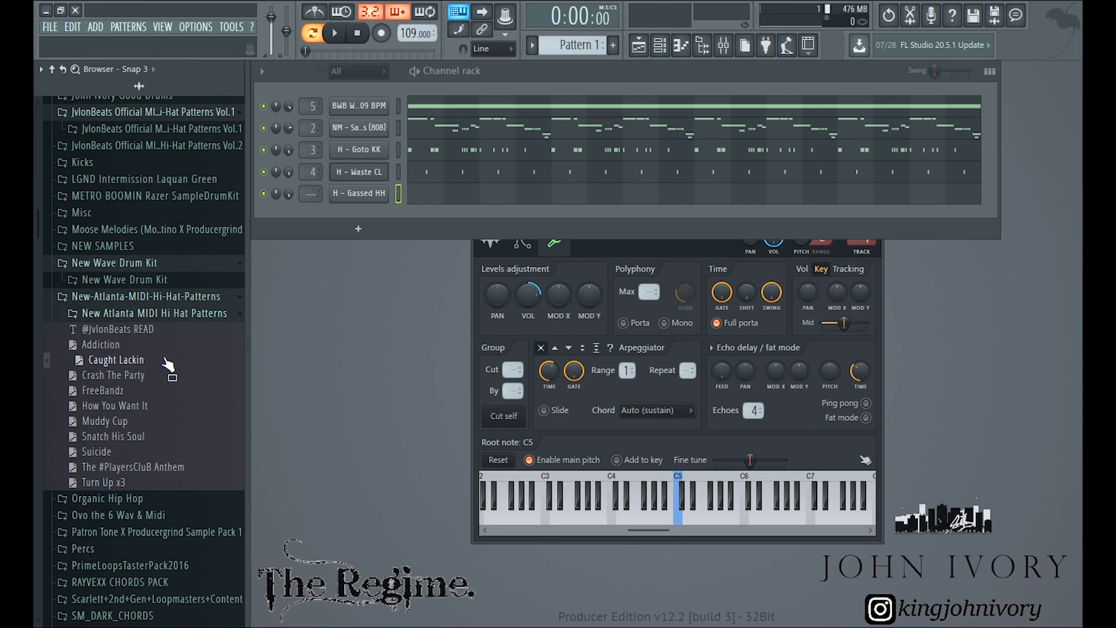
left_click_drag(360, 200, 359, 197)
key("space")
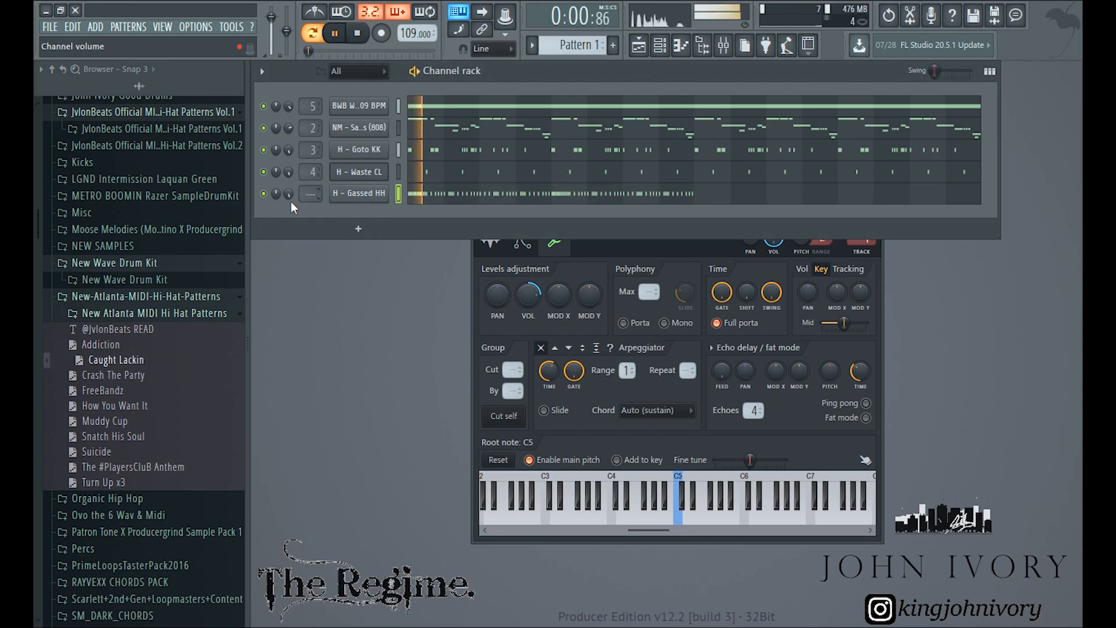
Open the H - Gassed HH channel settings and set the H - Waste CL volume multiplier to 160% during playback
left_click(345, 195)
left_click(435, 257)
left_click_drag(473, 231, 662, 267)
left_click(875, 262)
left_click(876, 216)
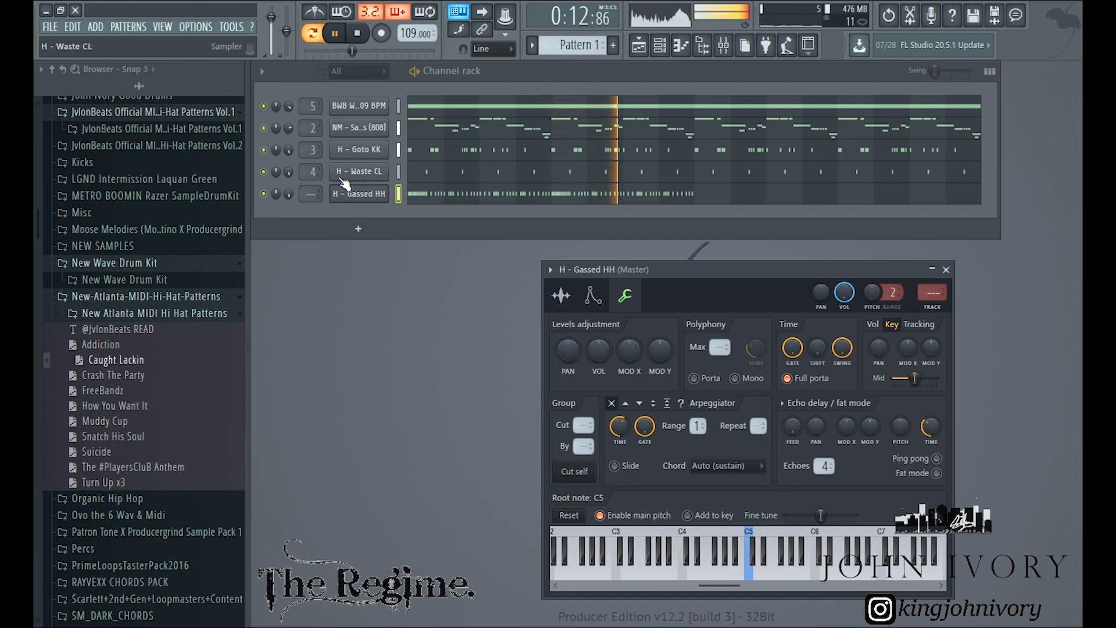
left_click(359, 171)
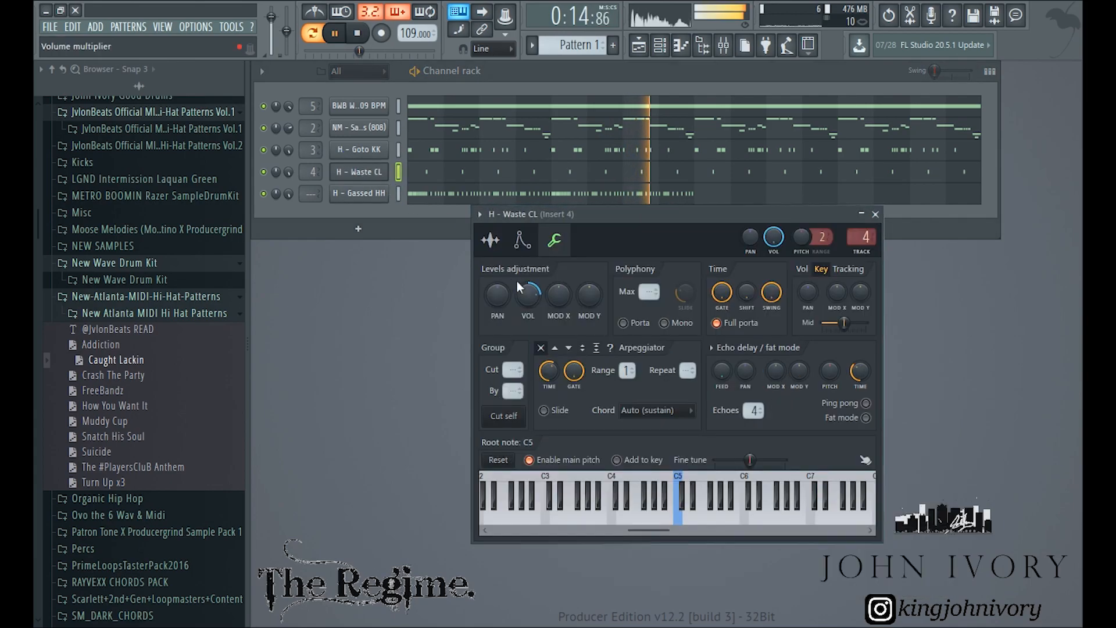
left_click_drag(530, 294, 529, 290)
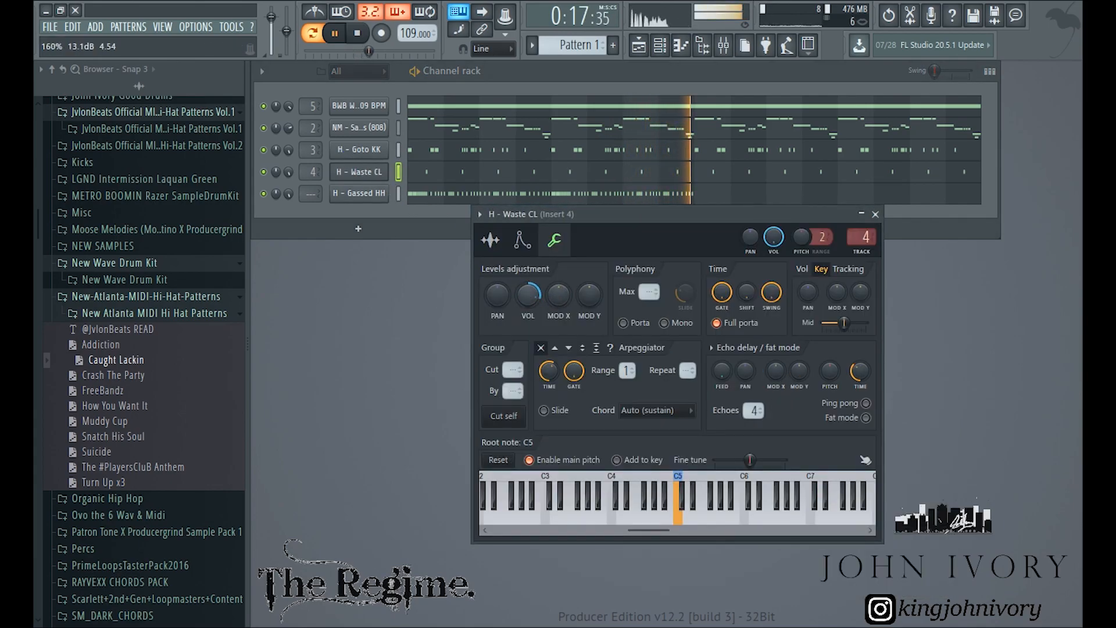
Duplicate the H - Gassed HH notes to fill all 16 bars, stop playback and collapse the New-Atlanta-MIDI-Hi-Hat-Patterns folder
left_click(525, 194)
key("ctrl+a")
left_click_drag(514, 120, 758, 120)
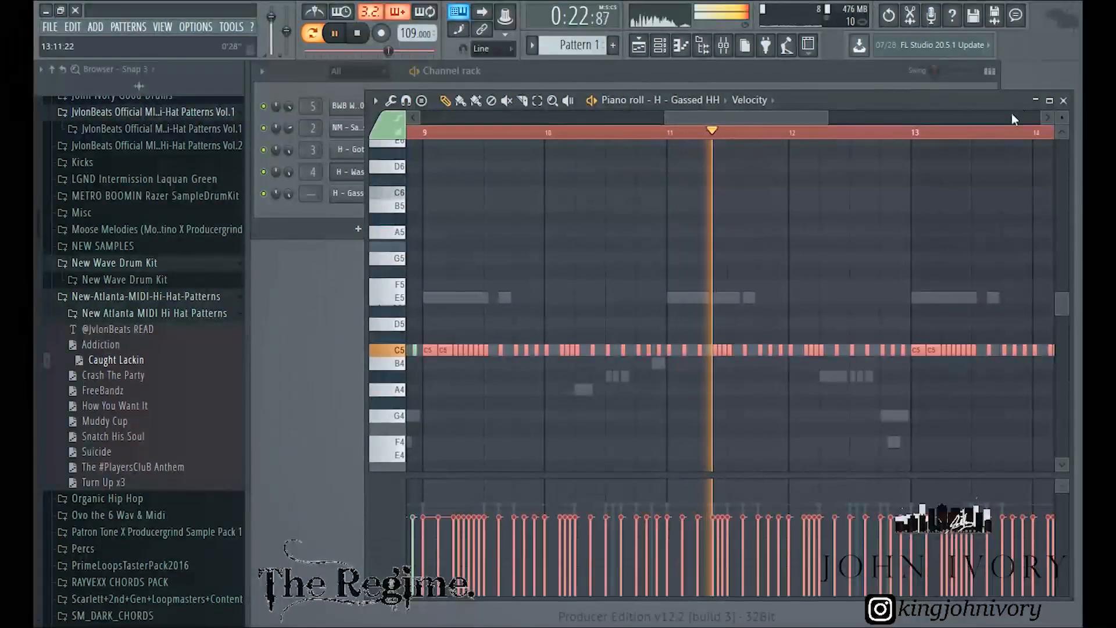
left_click(1063, 100)
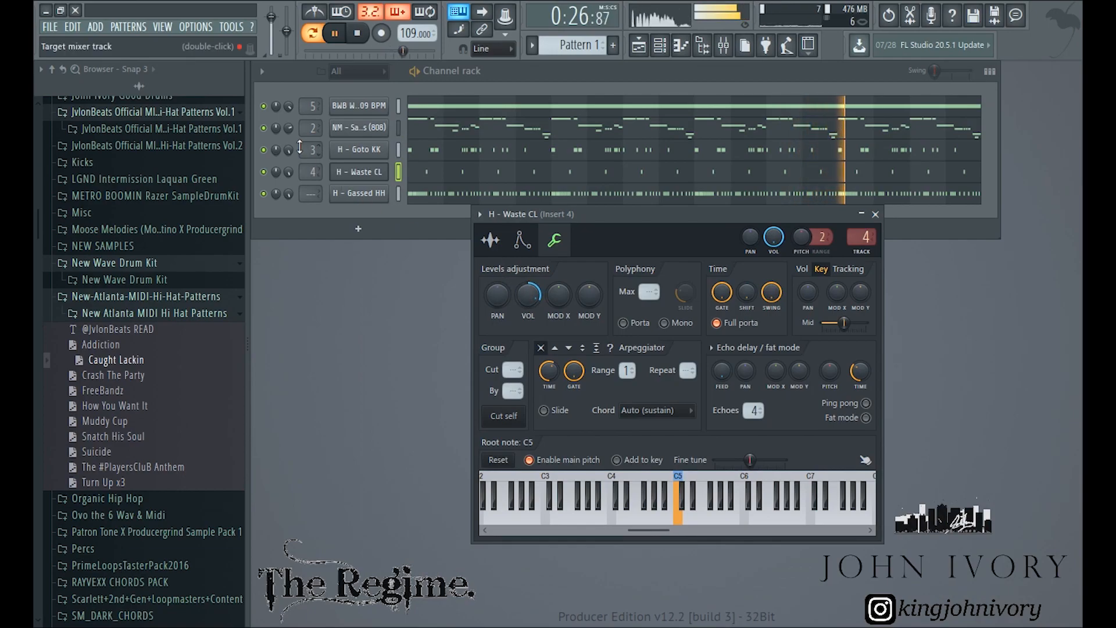
left_click(357, 33)
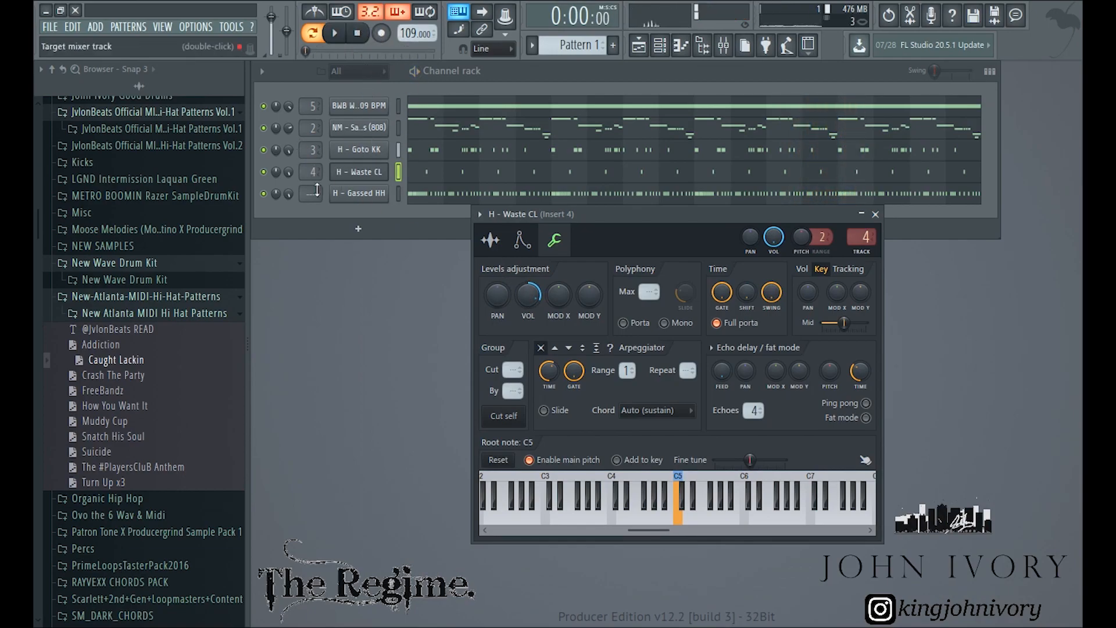
left_click(156, 297)
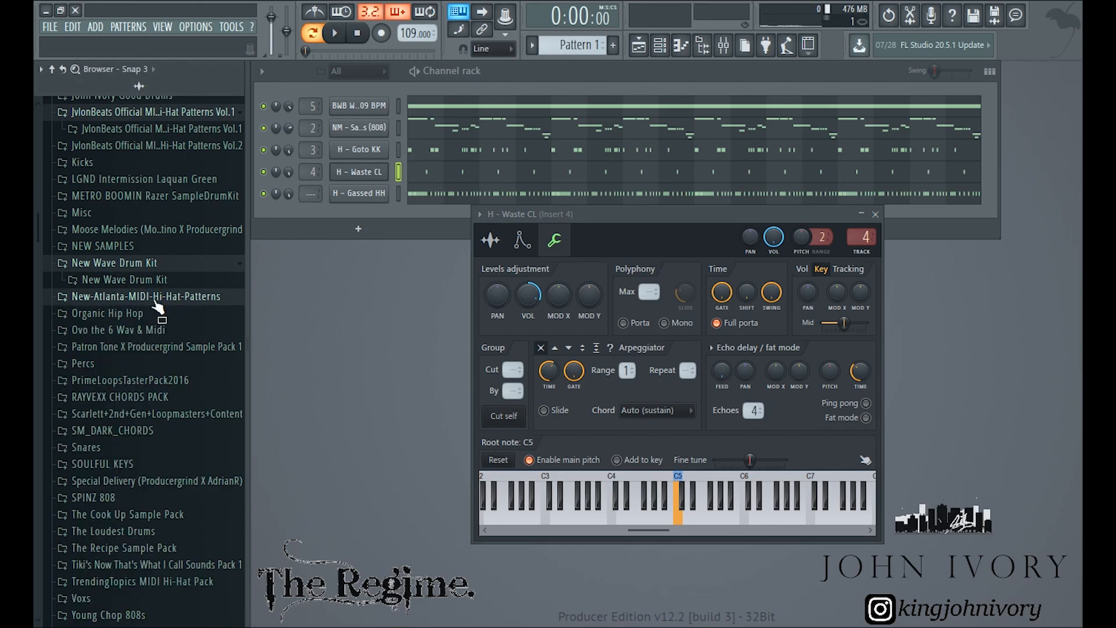
Open the kicks folder of BWB - The Wave Vol. 2 in the sample browser
scroll(144, 460, "down", 5)
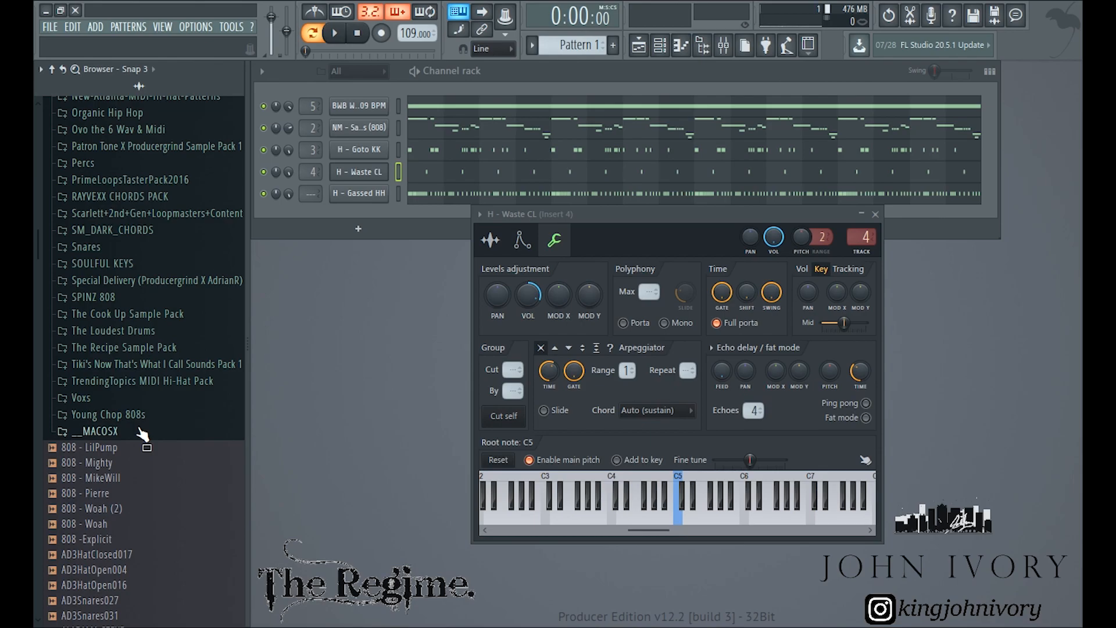
scroll(145, 378, "up", 7)
scroll(153, 326, "down", 3)
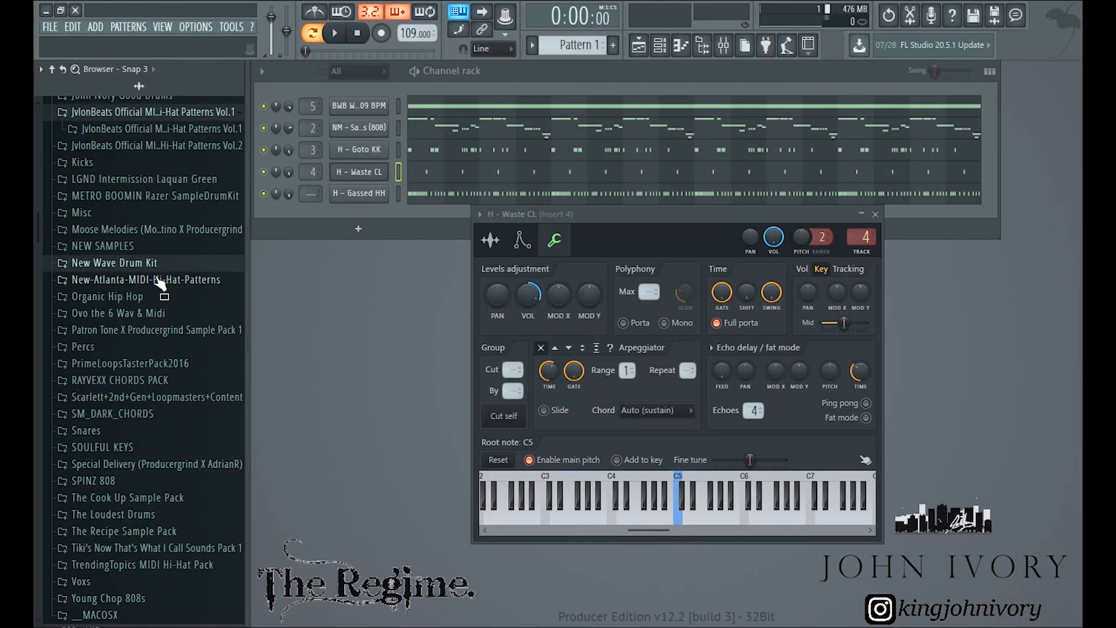
scroll(157, 291, "up", 9)
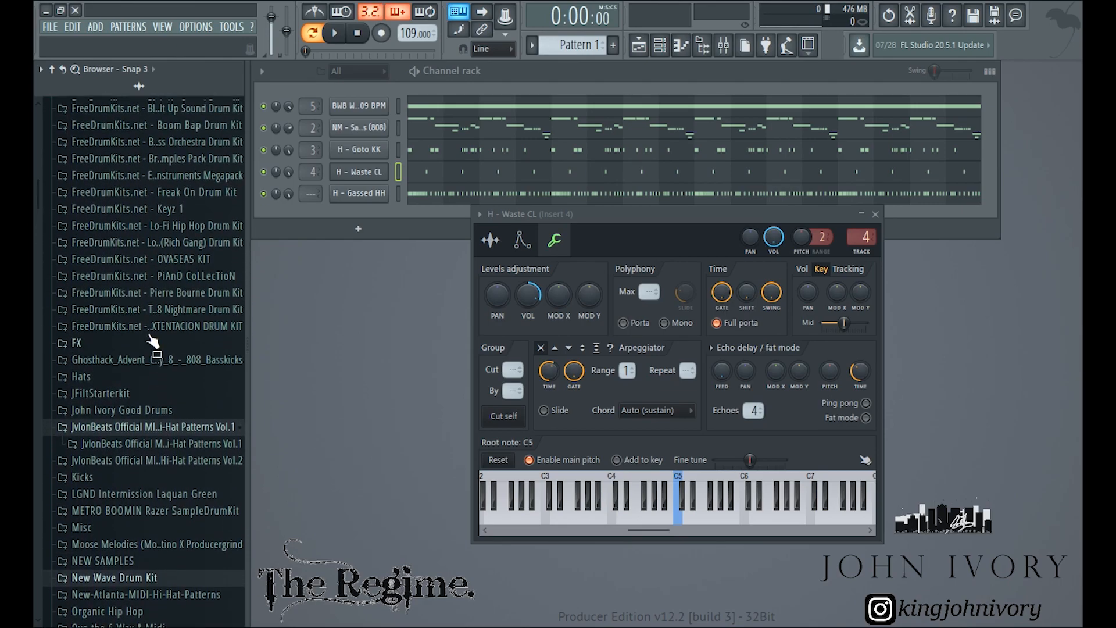
scroll(143, 340, "up", 9)
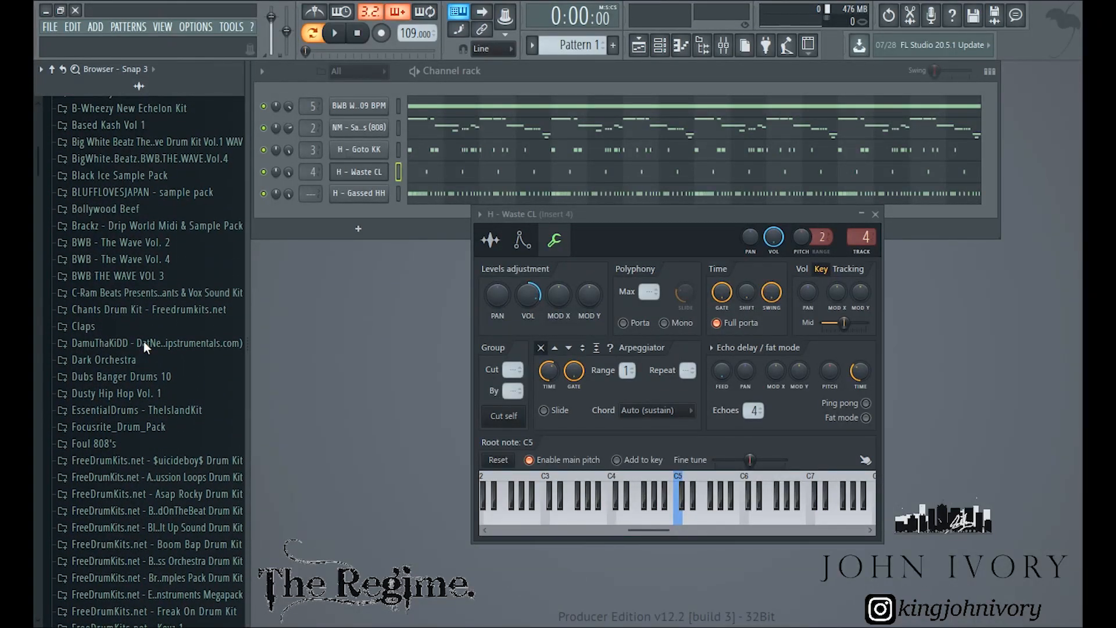
scroll(161, 329, "up", 5)
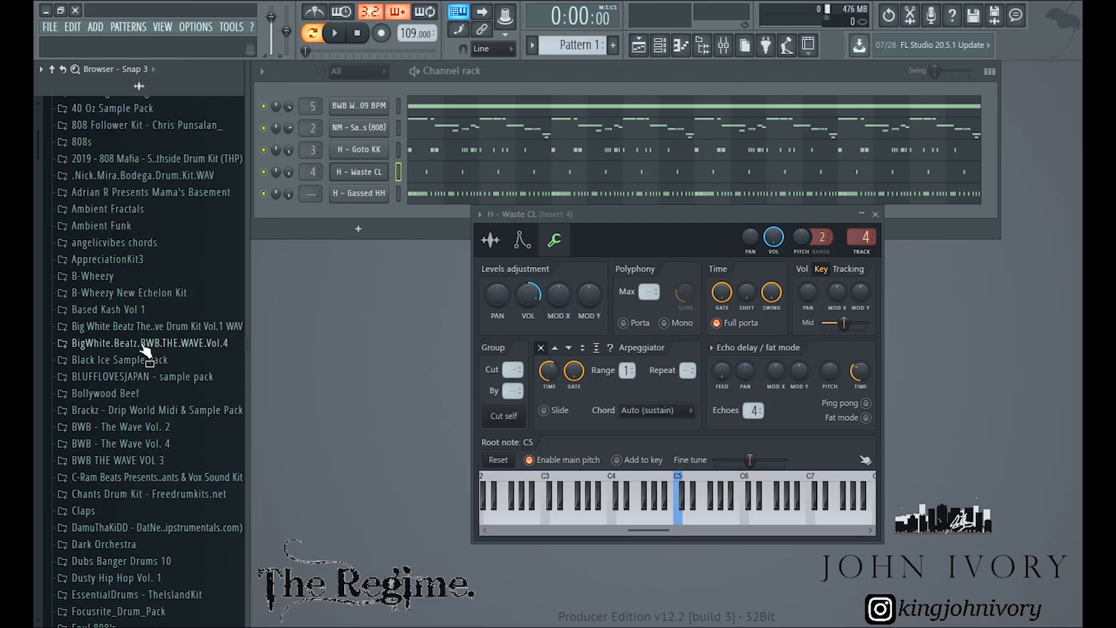
left_click(153, 431)
scroll(161, 416, "down", 3)
Audition BWB [WAVE 2] kicks 21 to 23 and replace the H - Goto KK sample with KICK (21)
left_click(157, 261)
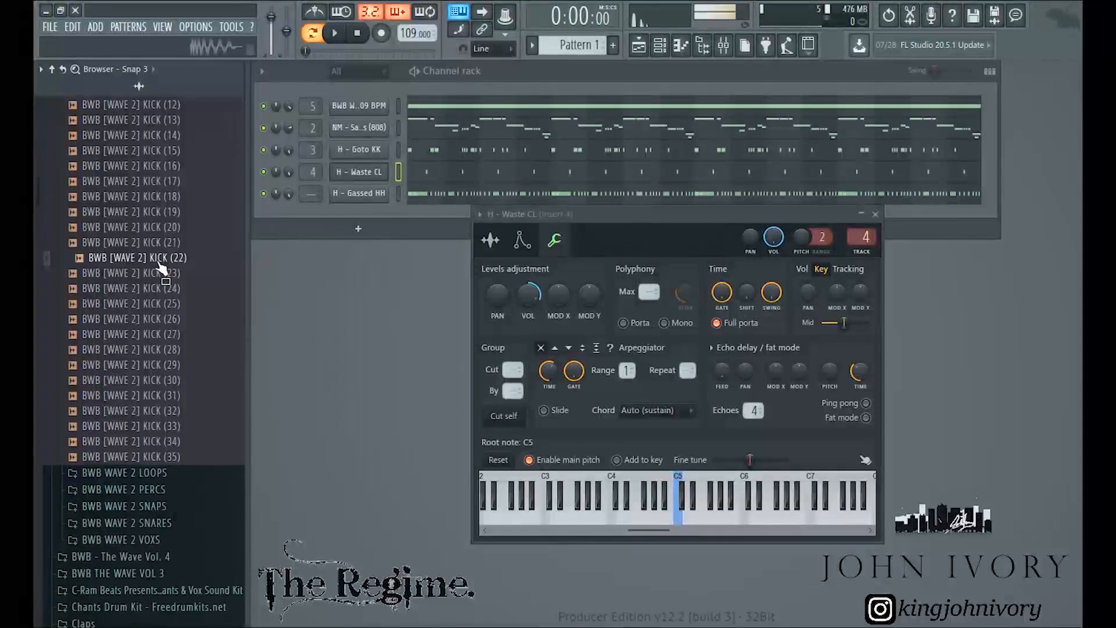
left_click(162, 245)
left_click(165, 276)
left_click(164, 245)
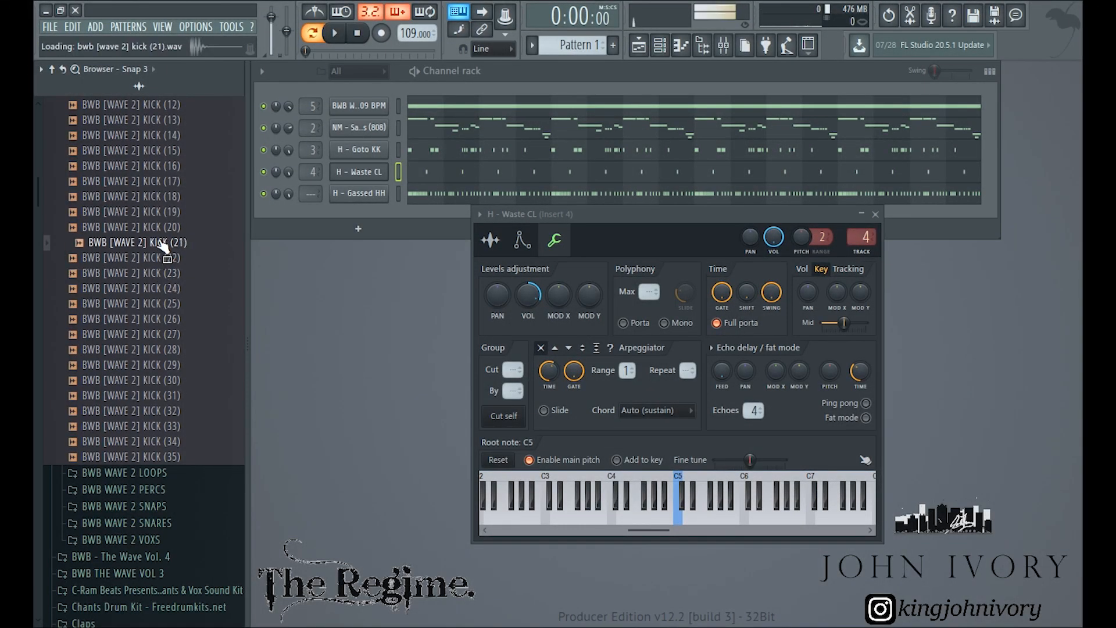
left_click_drag(181, 238, 359, 149)
Play the pattern, set the BWB [WAVE 2] KICK (21) channel volume to about 94% and stop playback
key("space")
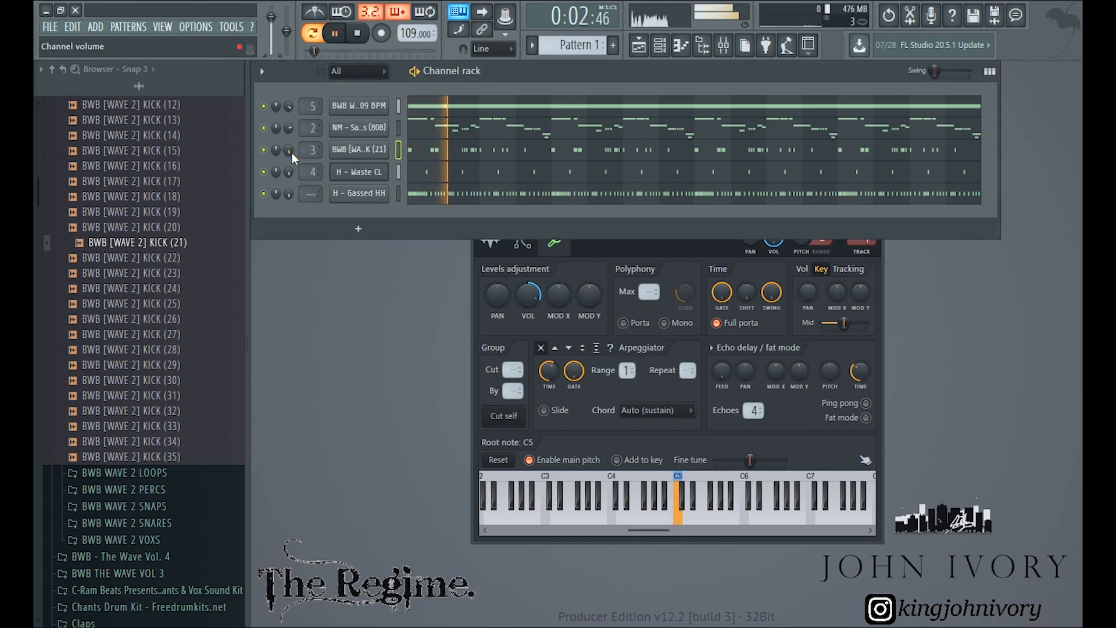
scroll(288, 150, "up", 5)
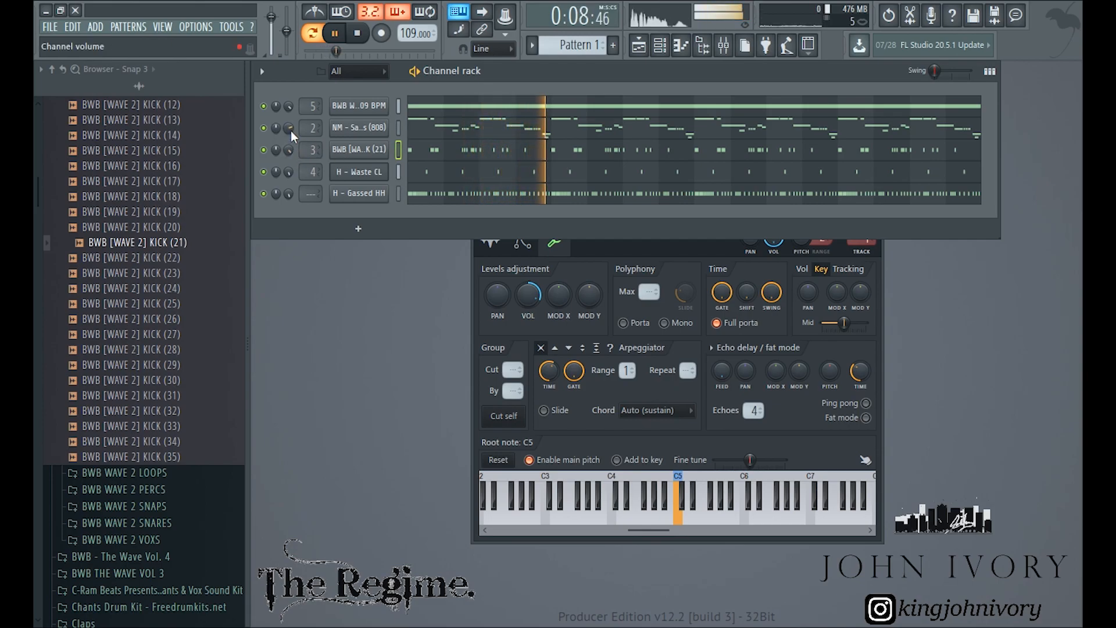
mouse_move(289, 150)
left_mouse_down()
mouse_move(288, 125)
mouse_move(291, 145)
left_mouse_up()
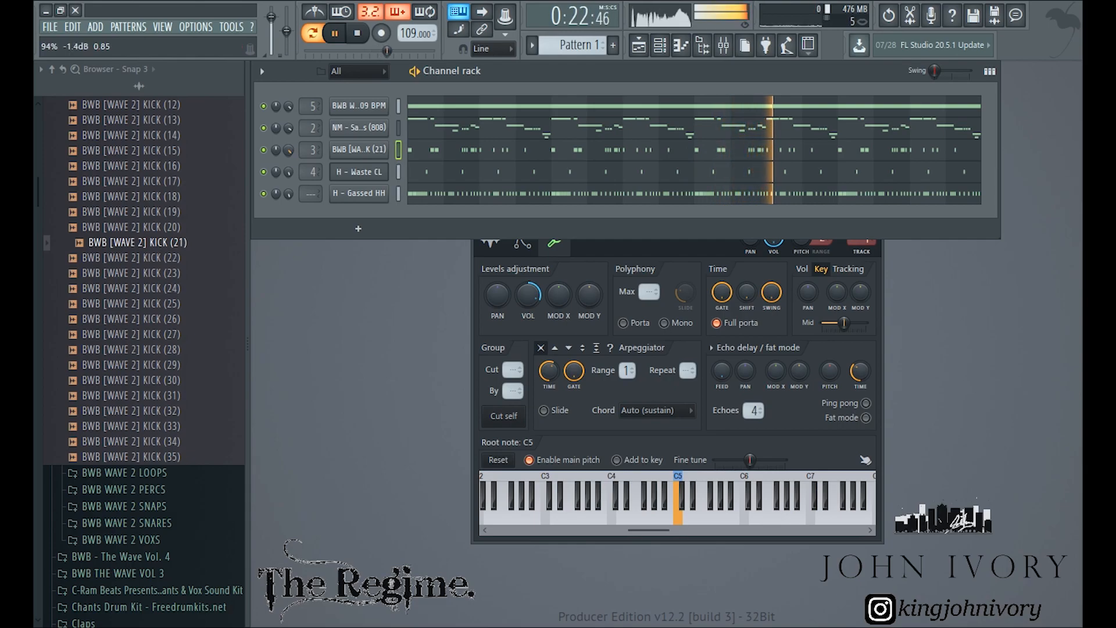
key("space")
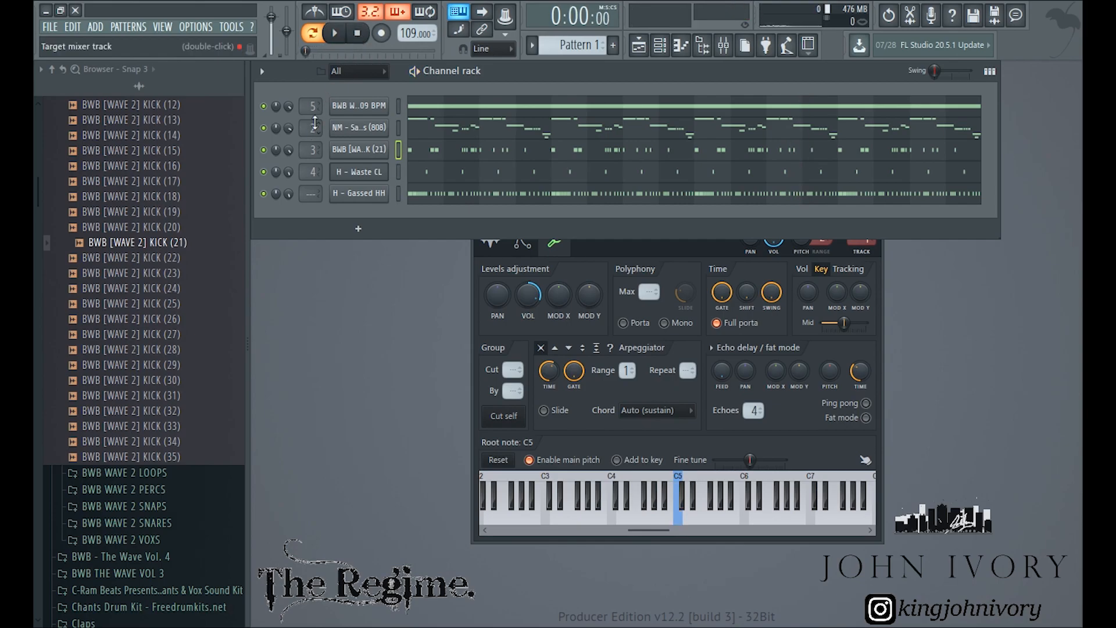
Close the H - Waste CL settings and add CYMBOL (3) from BWB WAVE 2 CYMBOLS as a new channel below H - Gassed HH
scroll(170, 201, "up", 12)
left_click(879, 265)
left_click(875, 214)
left_click(141, 406)
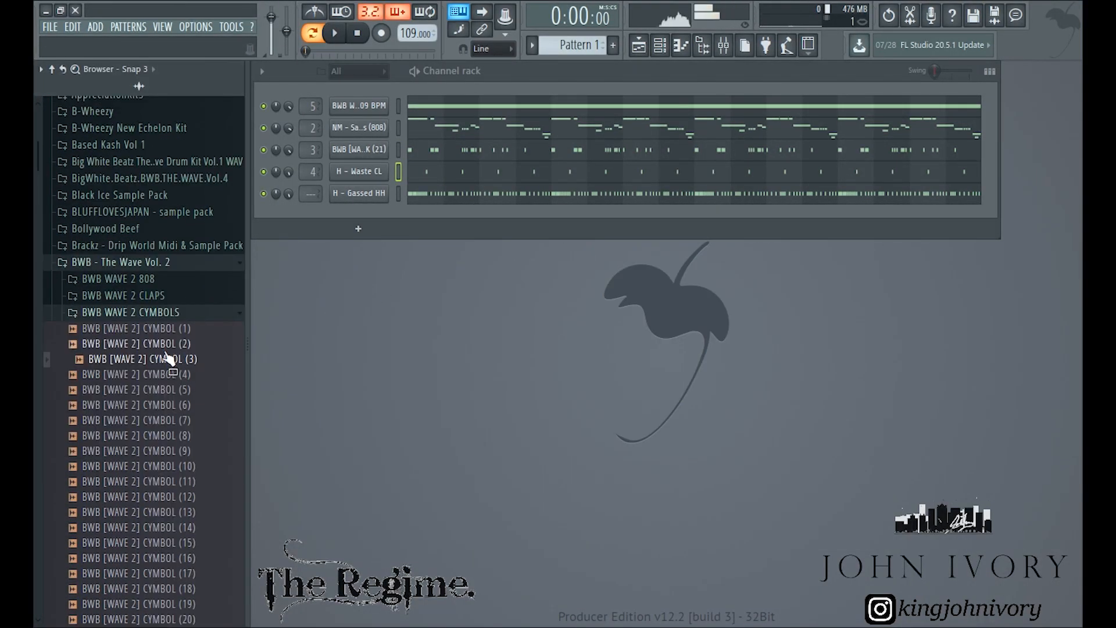
left_click_drag(346, 234, 350, 228)
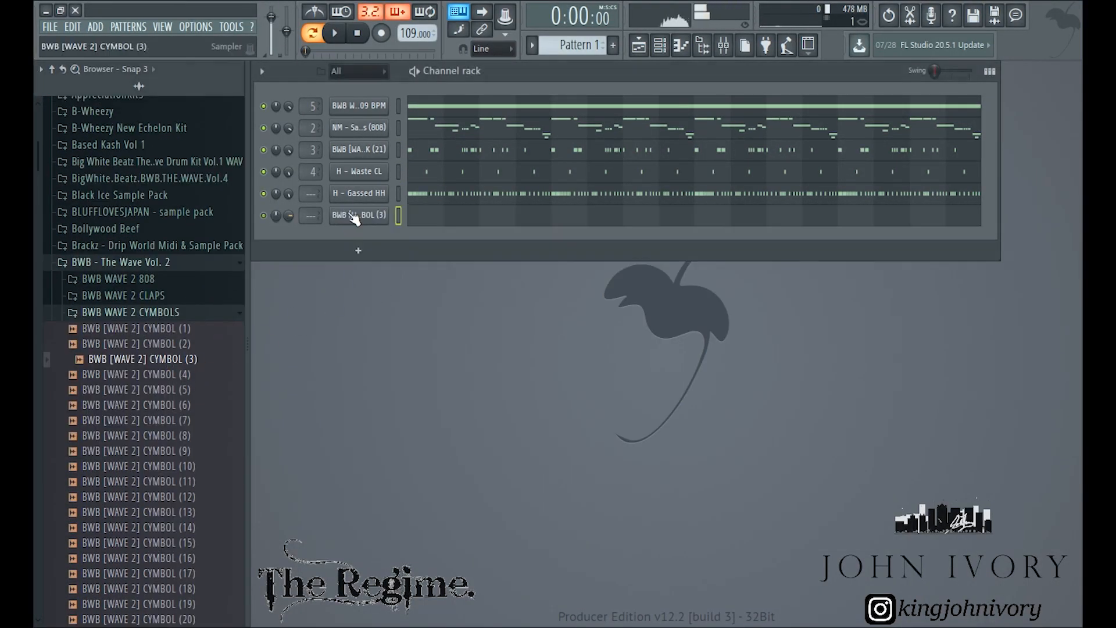
Place C5 notes for the BWB [WAVE 2] CYMBOL (3) channel at bars 1 and 9, start playback and close the piano roll
right_click(353, 216)
left_click(431, 224)
left_click(411, 350)
left_click(312, 235)
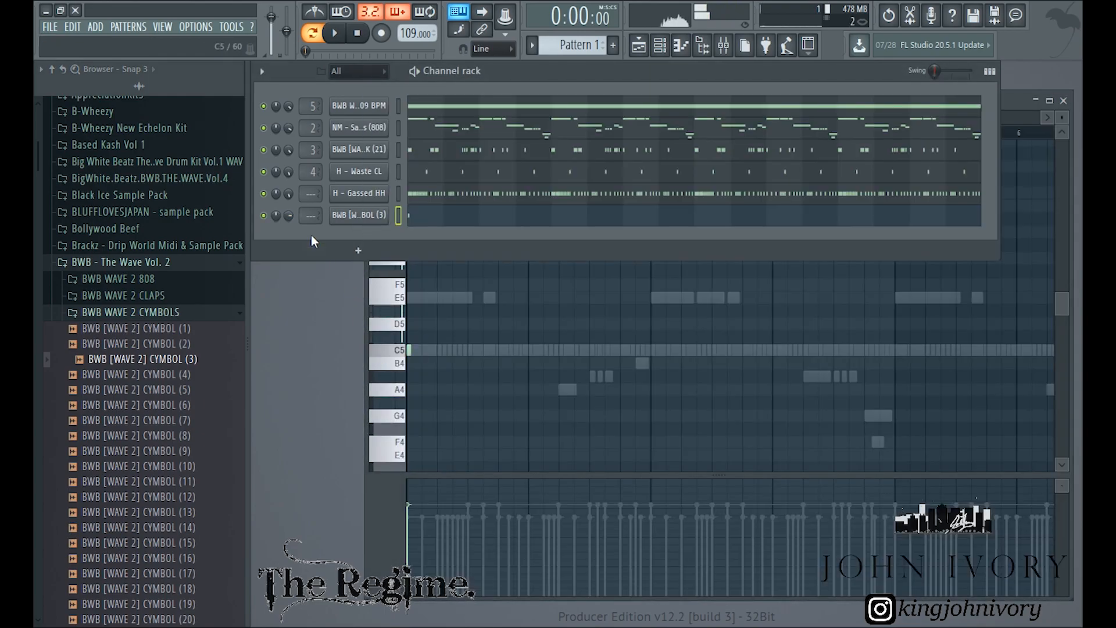
left_click(449, 218)
left_click(456, 219)
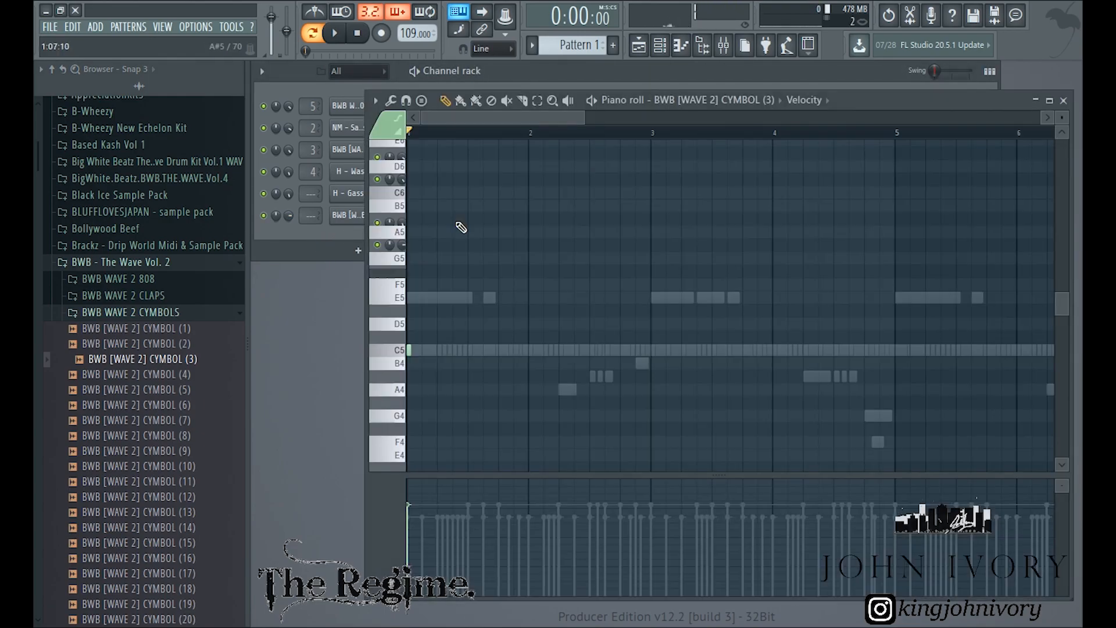
left_click_drag(459, 119, 296, 96)
left_click(334, 33)
left_click_drag(497, 116, 671, 117)
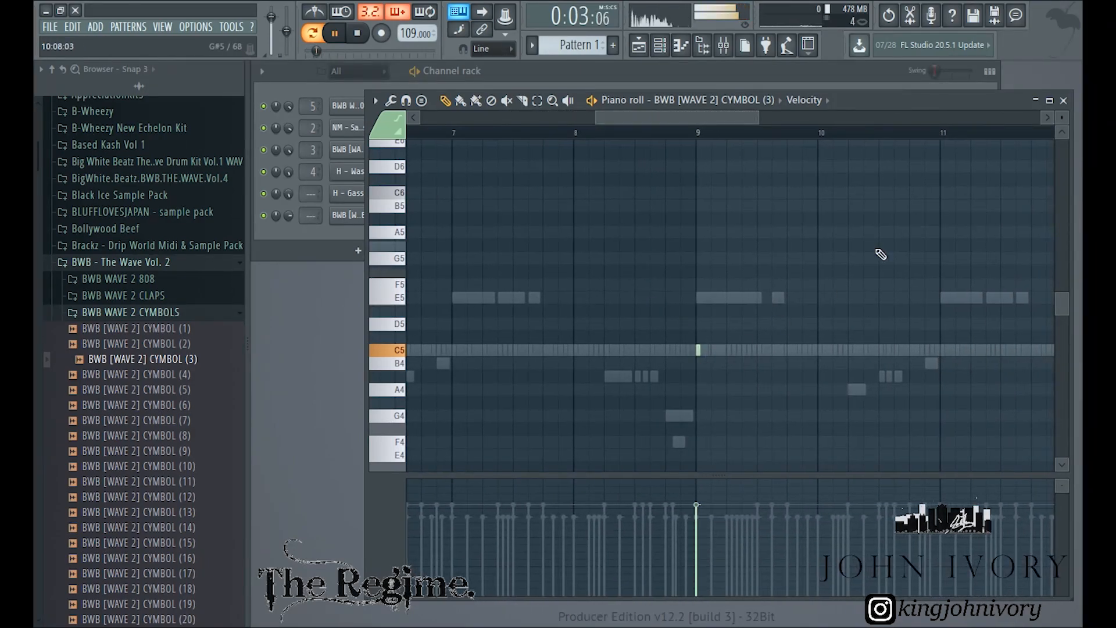
left_click(1064, 100)
Audition other BWB WAVE 2 cymbols during playback and replace the cymbol channel's sample with CYMBOL (20)
left_click(210, 375)
left_click(186, 389)
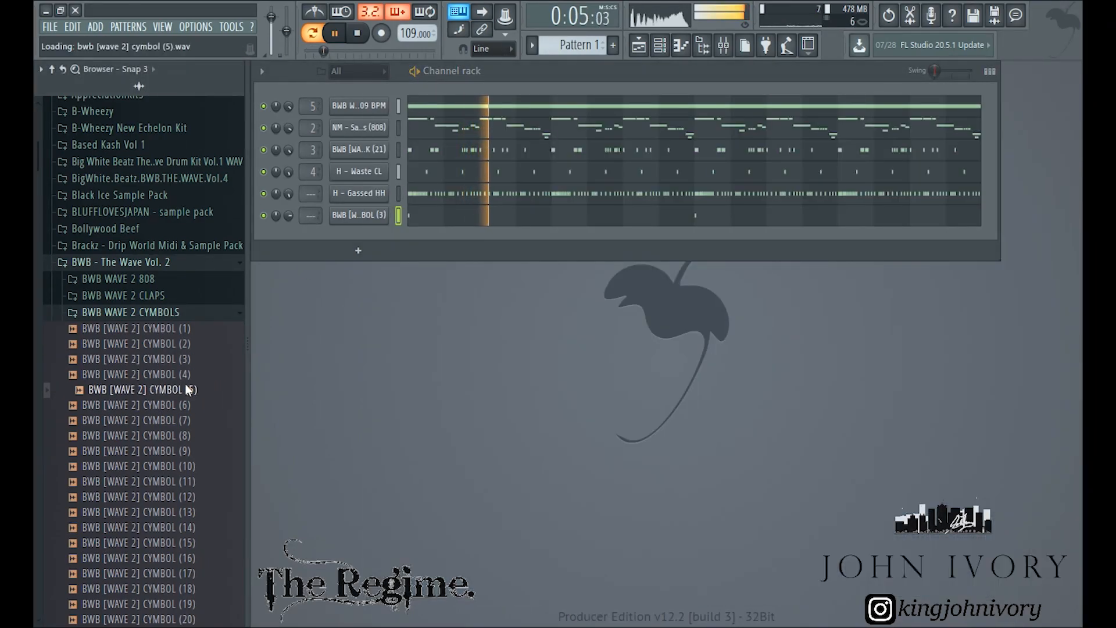
left_click(192, 406)
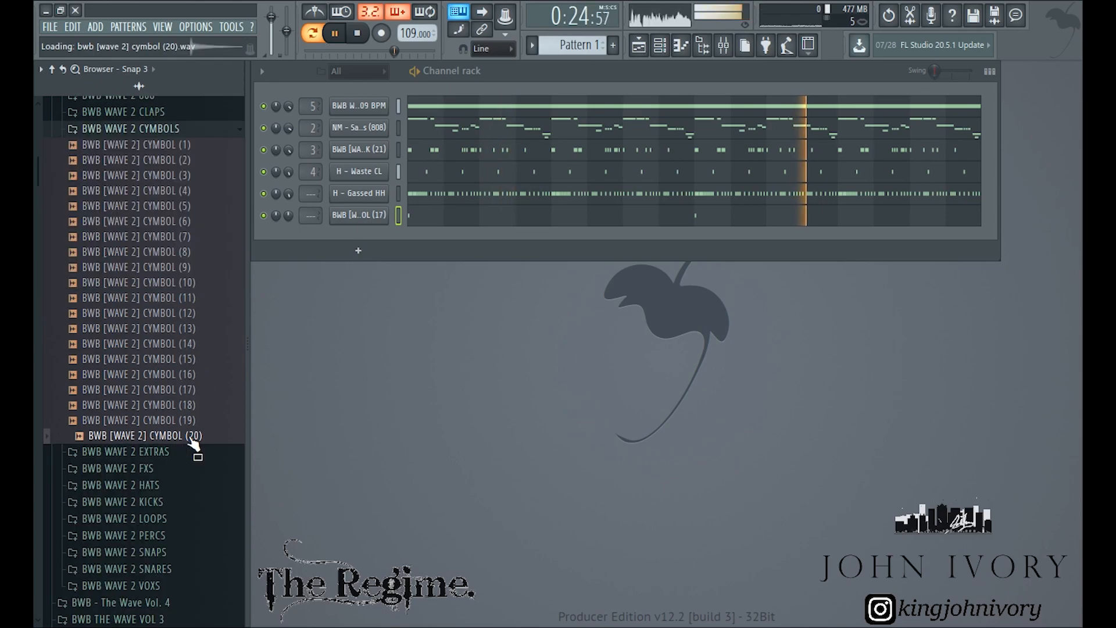
left_click_drag(193, 444, 359, 215)
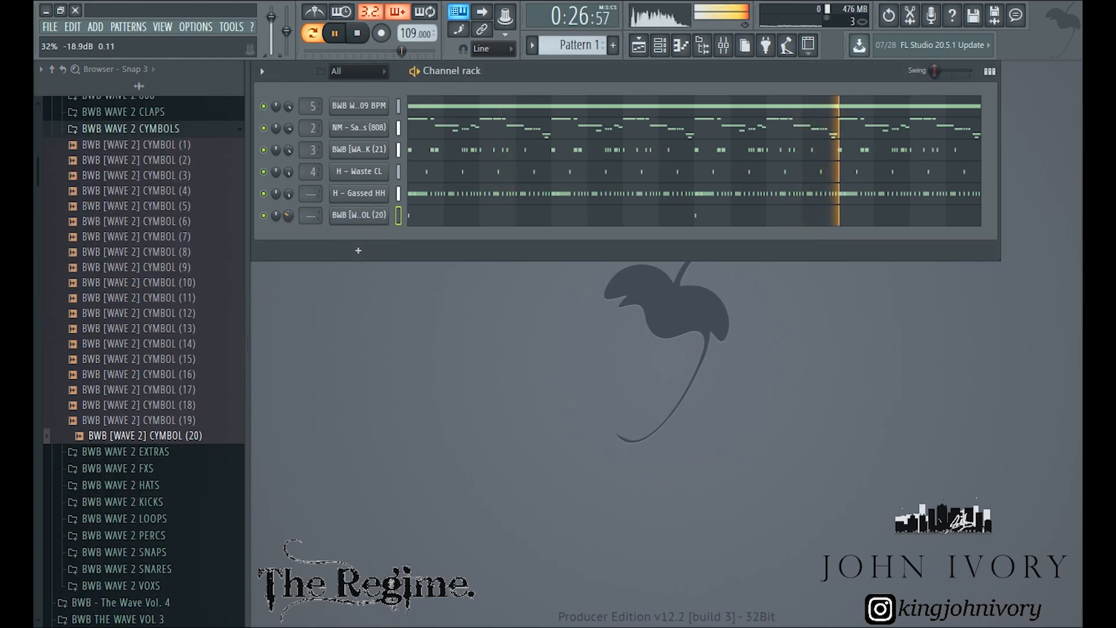
Adjust the BWB [WAVE 2] CYMBOL (20) channel volume while replaying the pattern from the start, and stop playback
key("space")
key("space")
left_click_drag(289, 215, 288, 209)
key("space")
key("space")
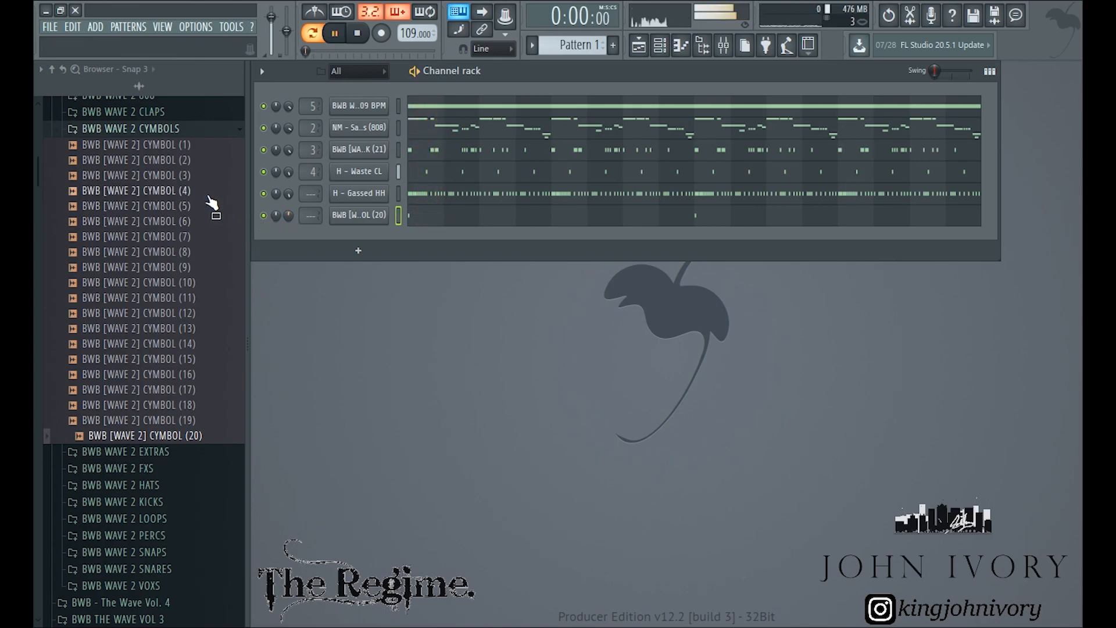
left_click_drag(288, 215, 289, 212)
key("space")
key("space")
key("space")
Adjust the KICK (21) and NM - Sands (808) channel volumes by ear, opening the kick's levels settings during playback
left_click_drag(291, 149, 291, 142)
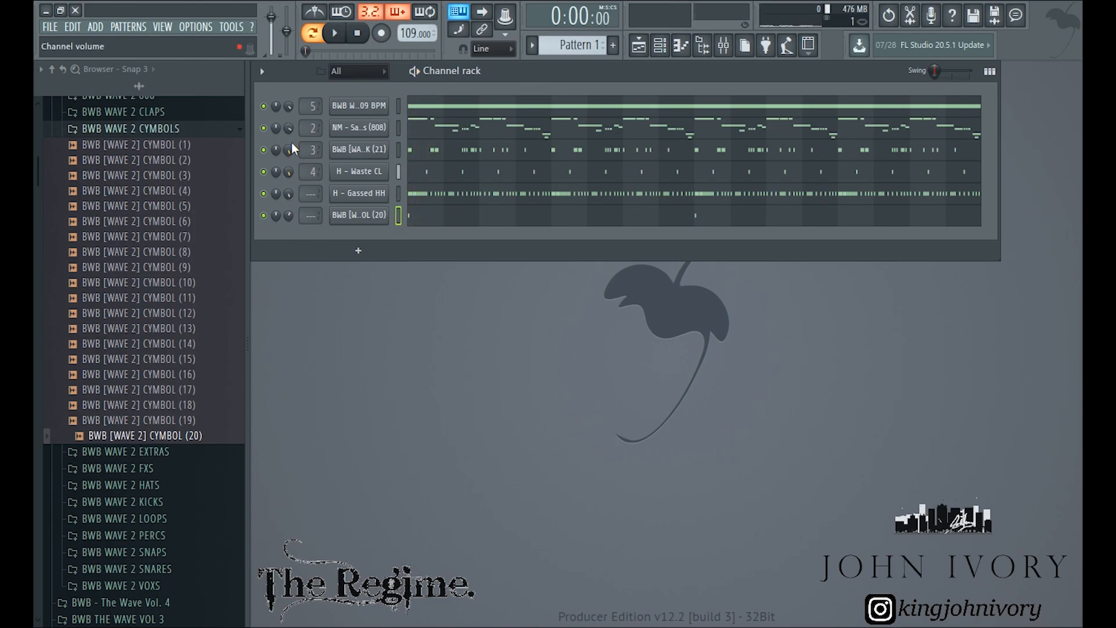
key("space")
left_click(359, 150)
left_click(613, 234)
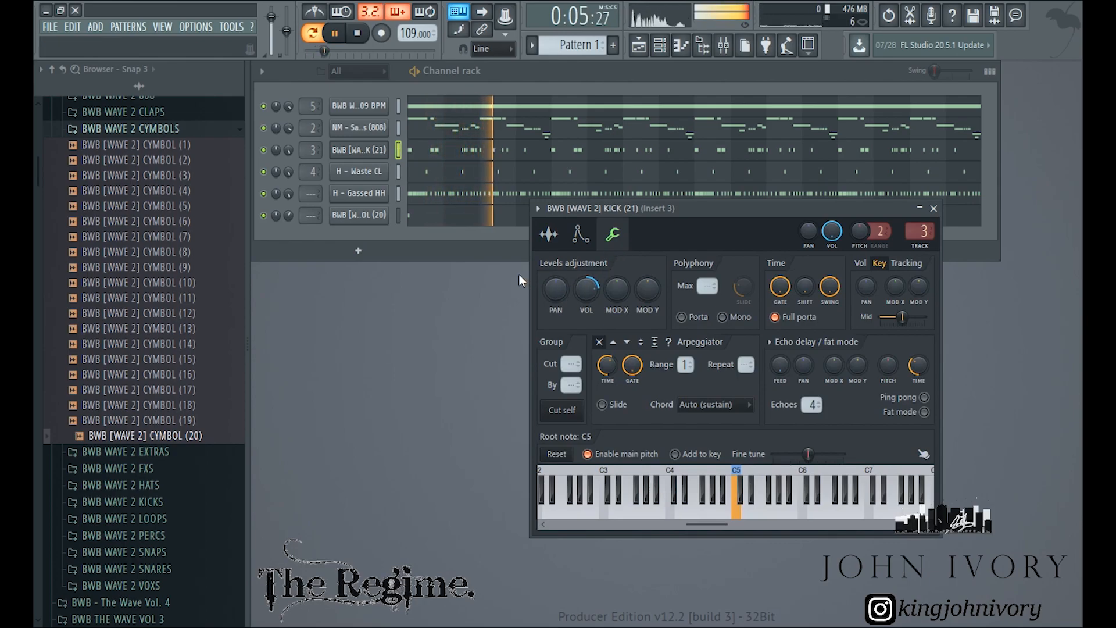
left_click(416, 243)
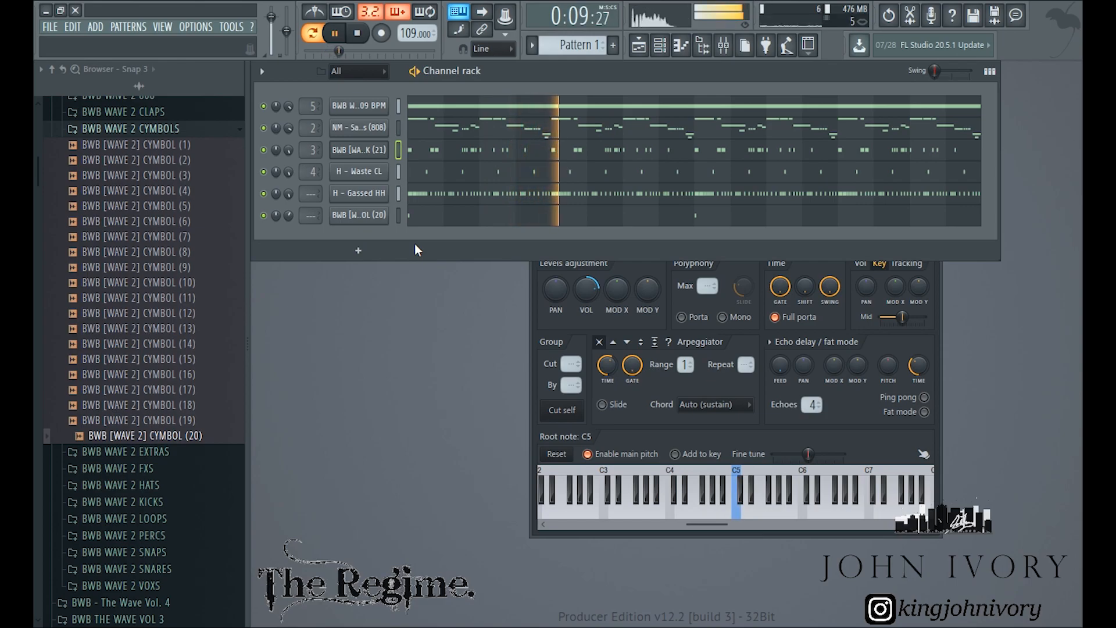
left_click_drag(290, 131, 290, 125)
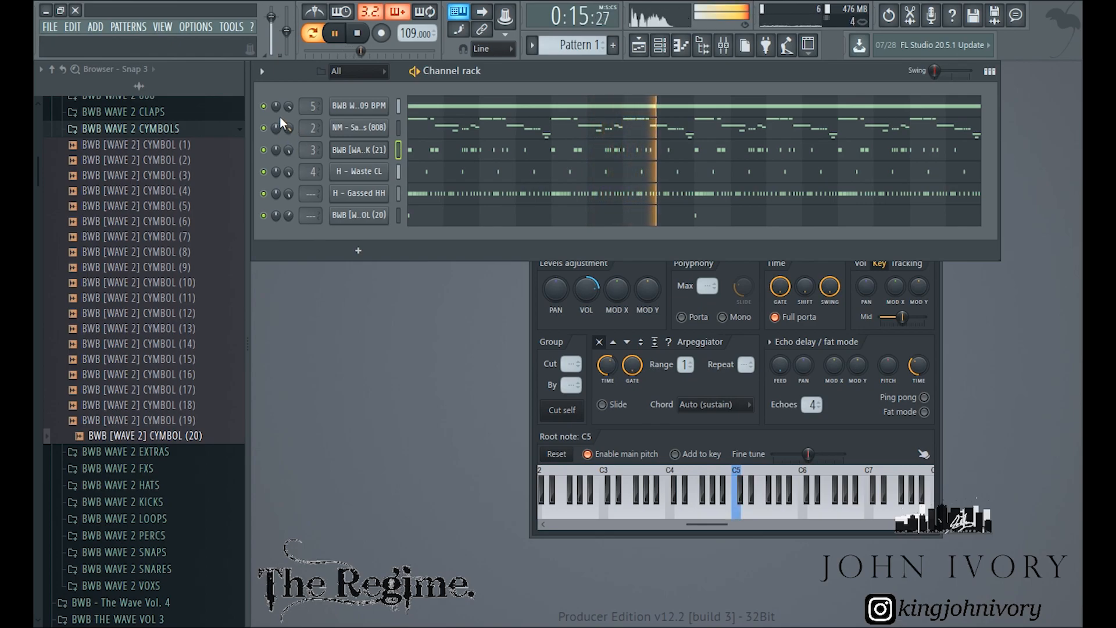
Set the mixer track volume of the BWB WAVE 4 (SAMPLE) 109 BPM channel to 104%
left_click(358, 107)
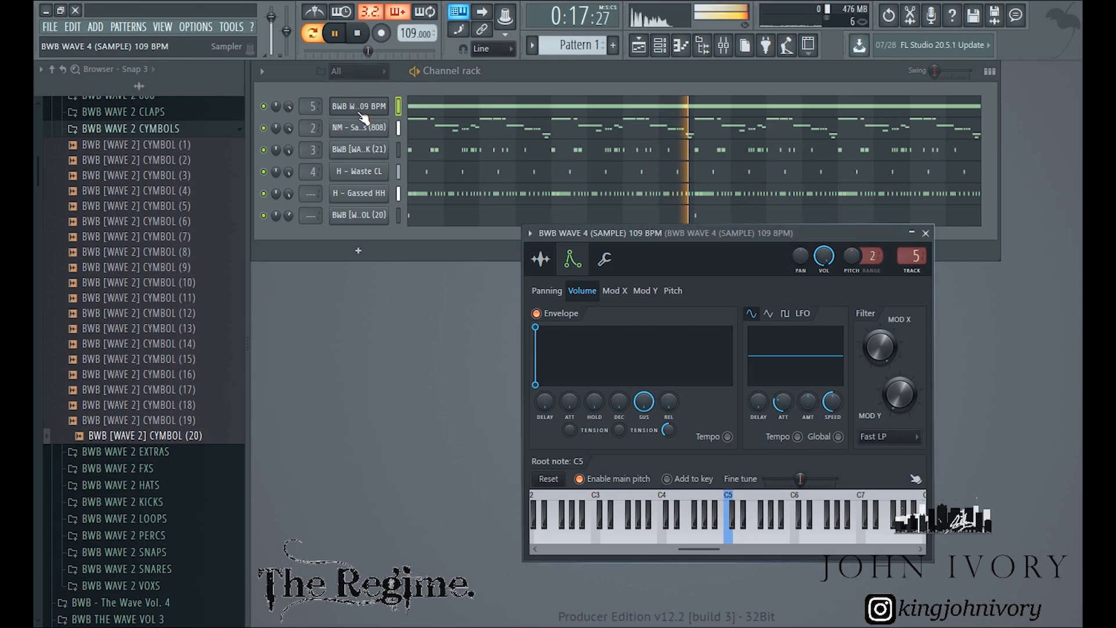
left_click(609, 263)
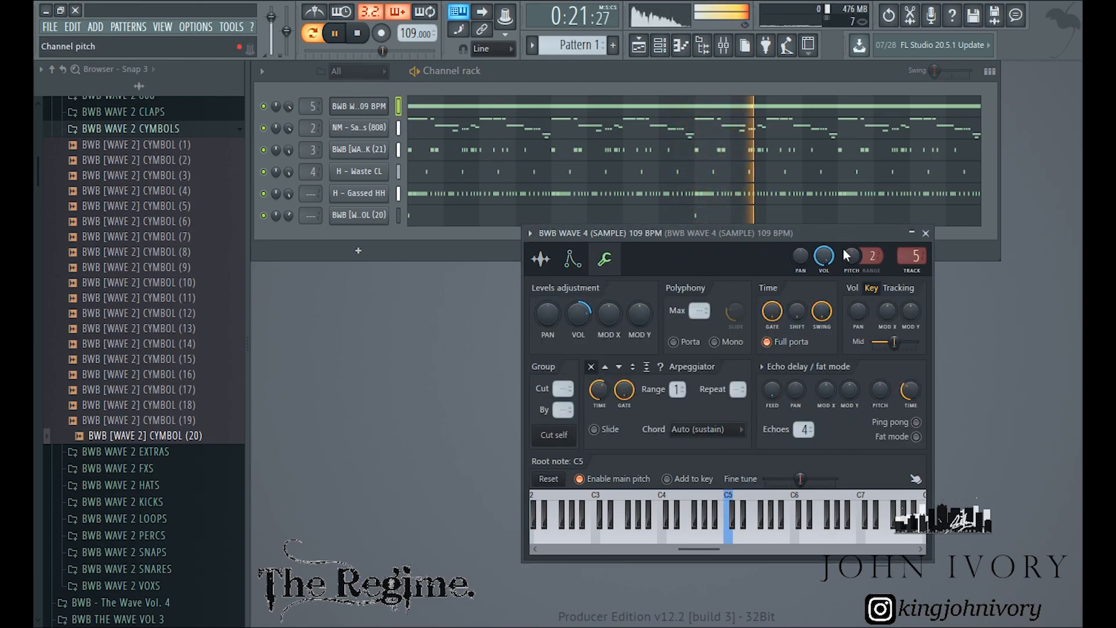
left_click(912, 256)
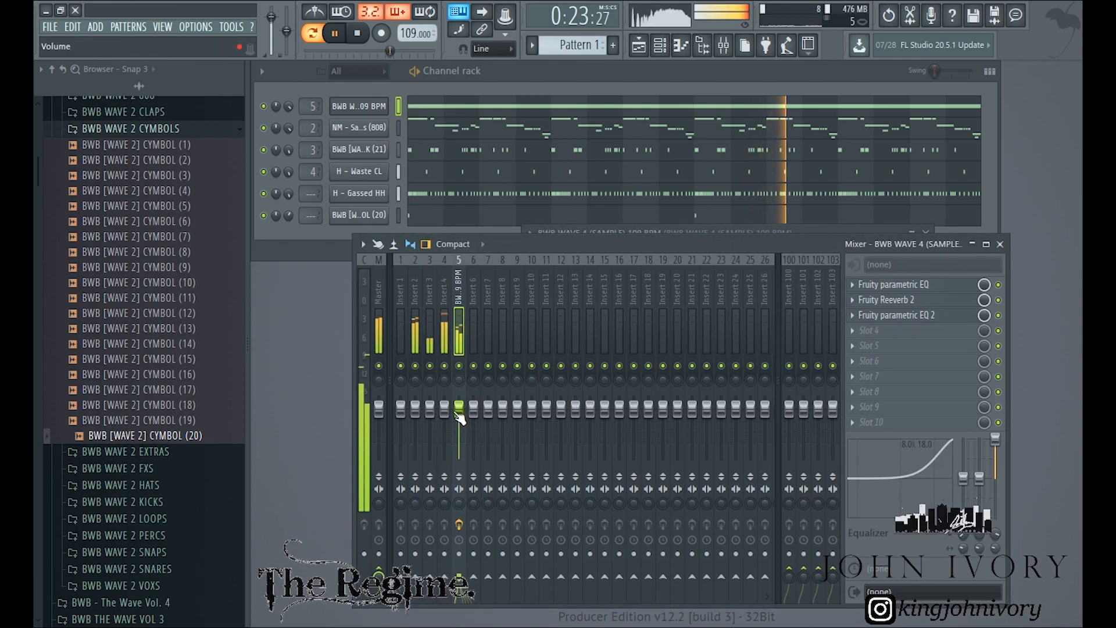
left_click_drag(458, 408, 459, 410)
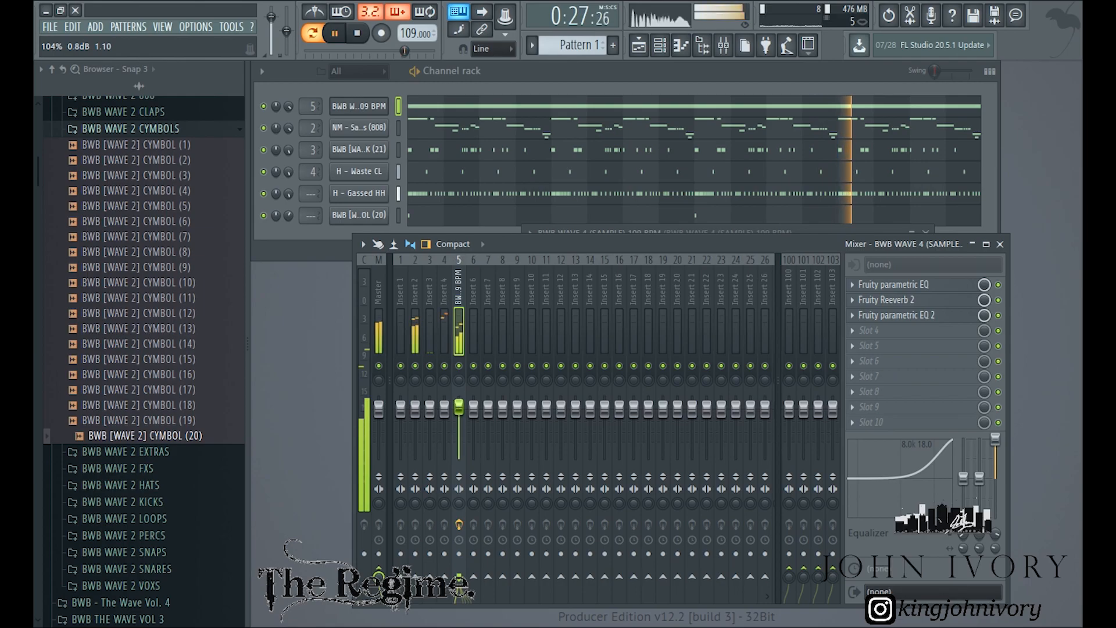
Fine-tune the H - Waste CL volume multiplier and the NM - Sands (808) channel volume during playback, and stop playback
left_click(359, 172)
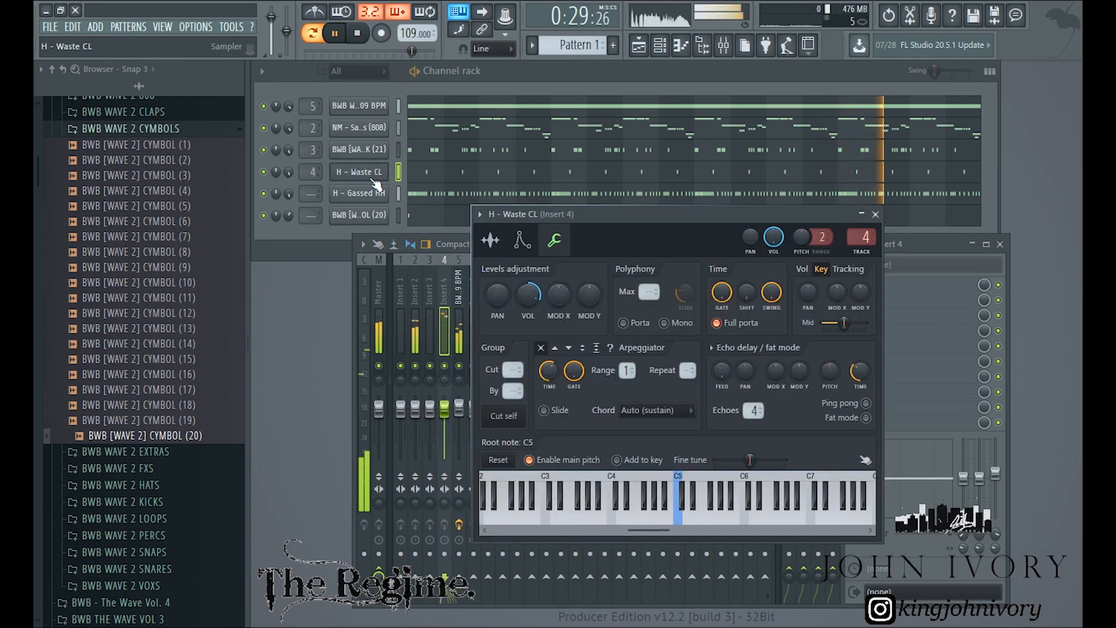
left_click_drag(528, 298, 528, 293)
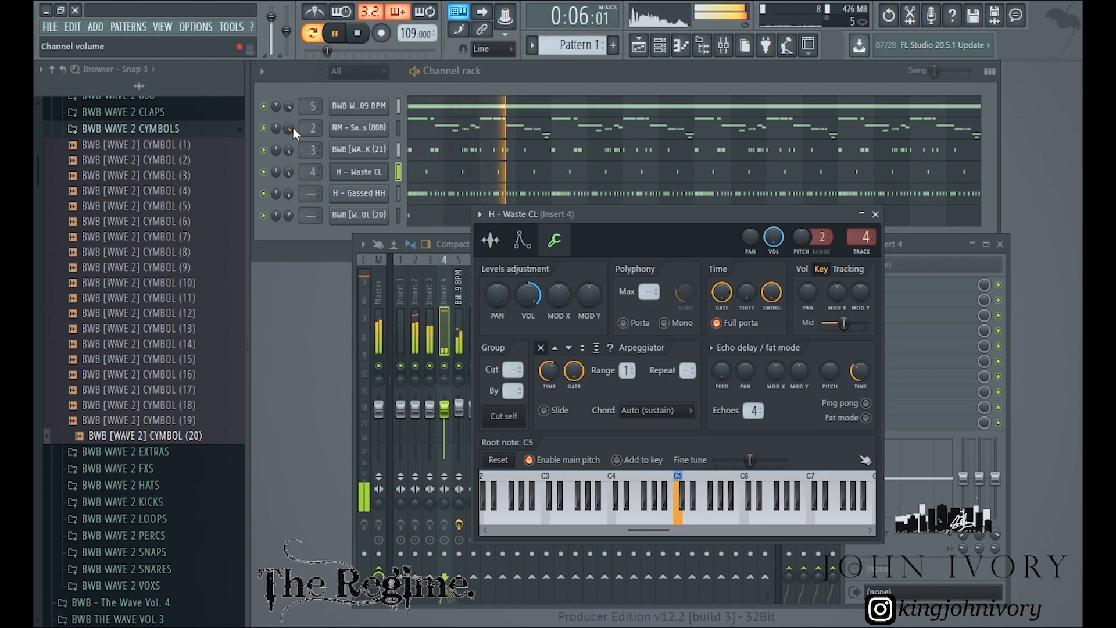
left_click_drag(289, 129, 289, 130)
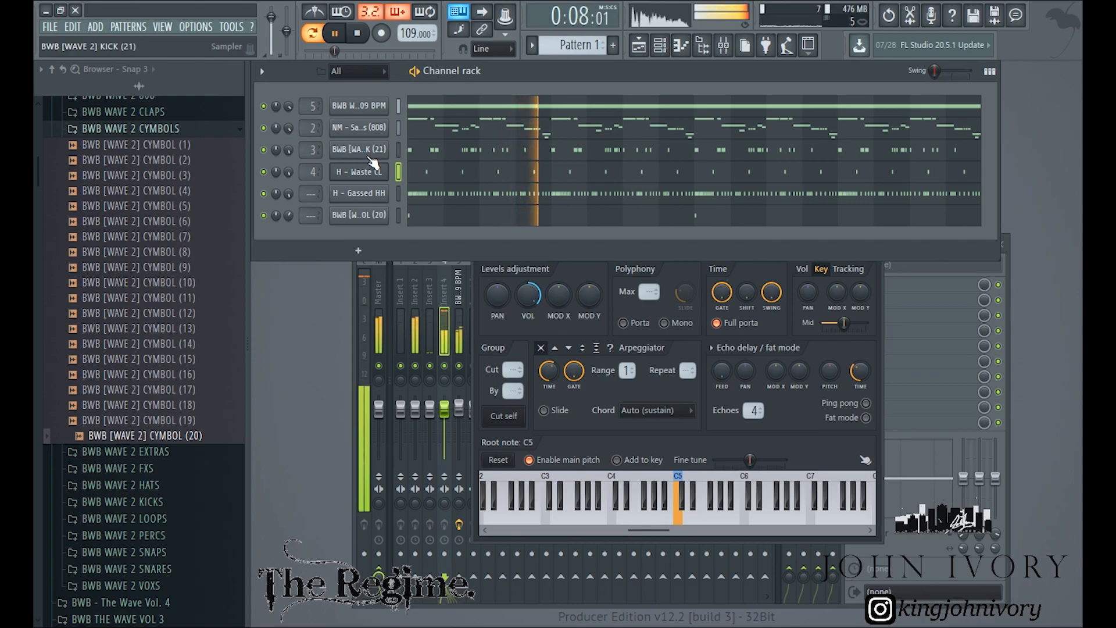
left_click(359, 36)
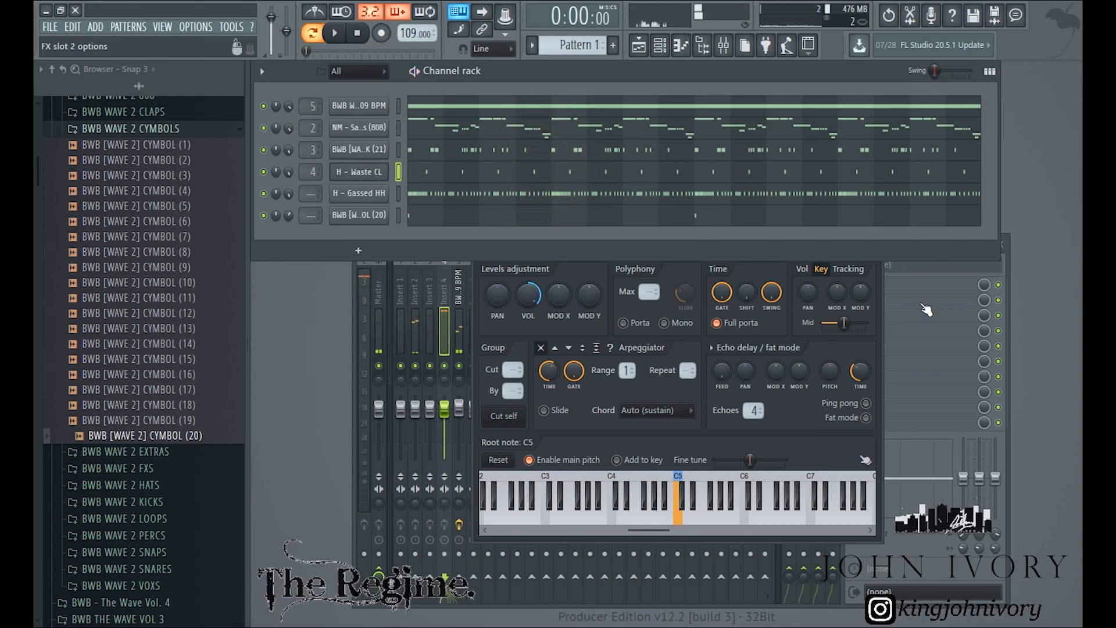
Close the H - Waste CL channel settings, select the NM - Sands (808) channel with its mixer insert and close its settings
left_click(881, 289)
left_click(866, 232)
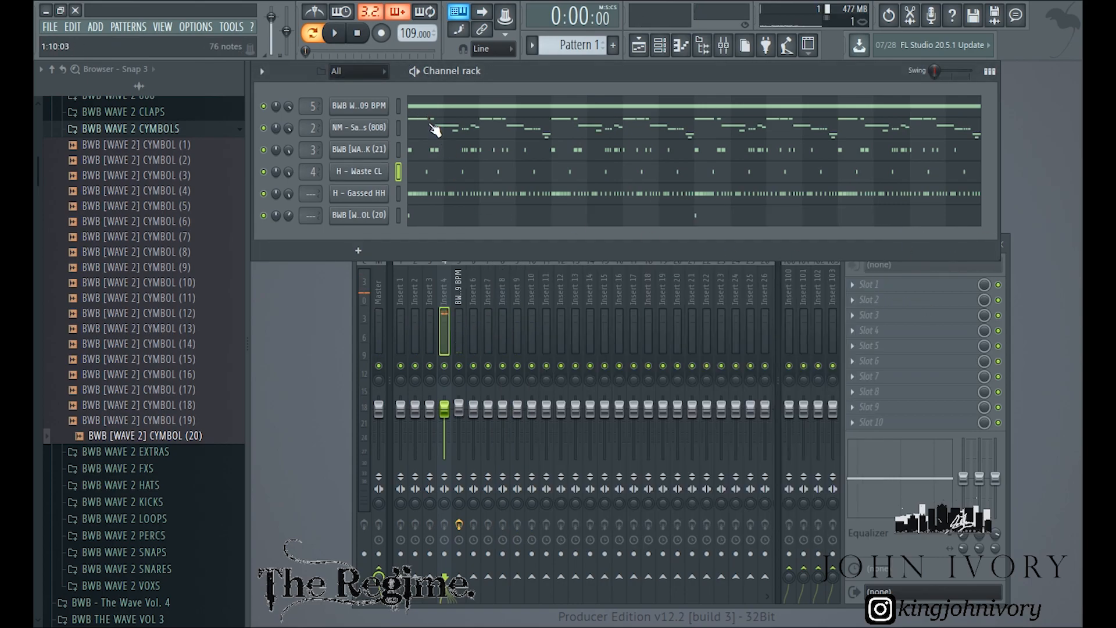
left_click(353, 131)
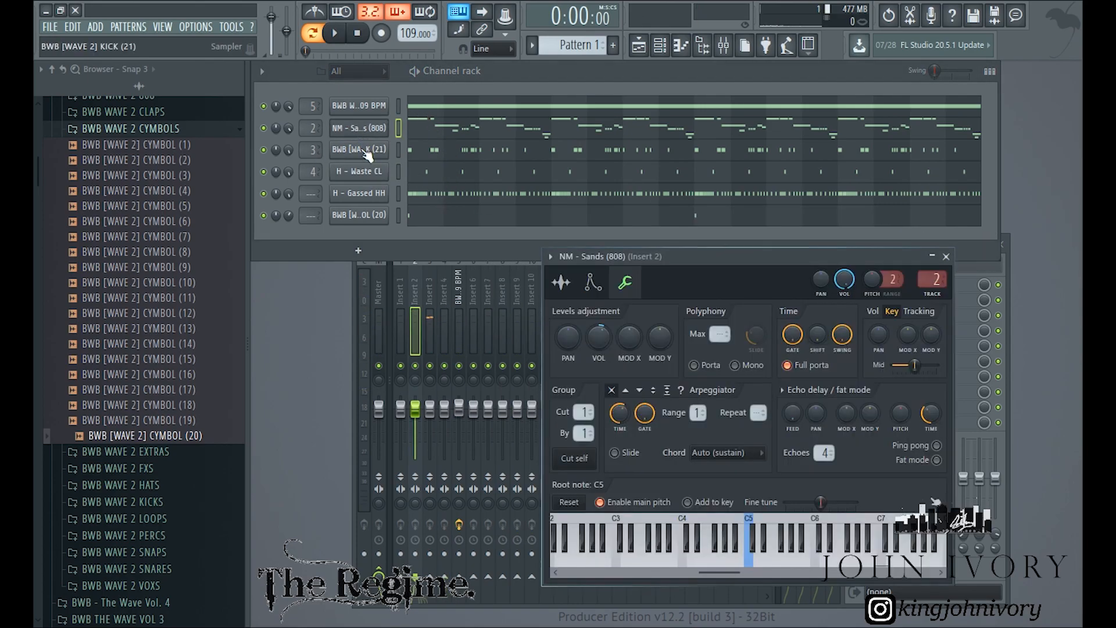
left_click(946, 257)
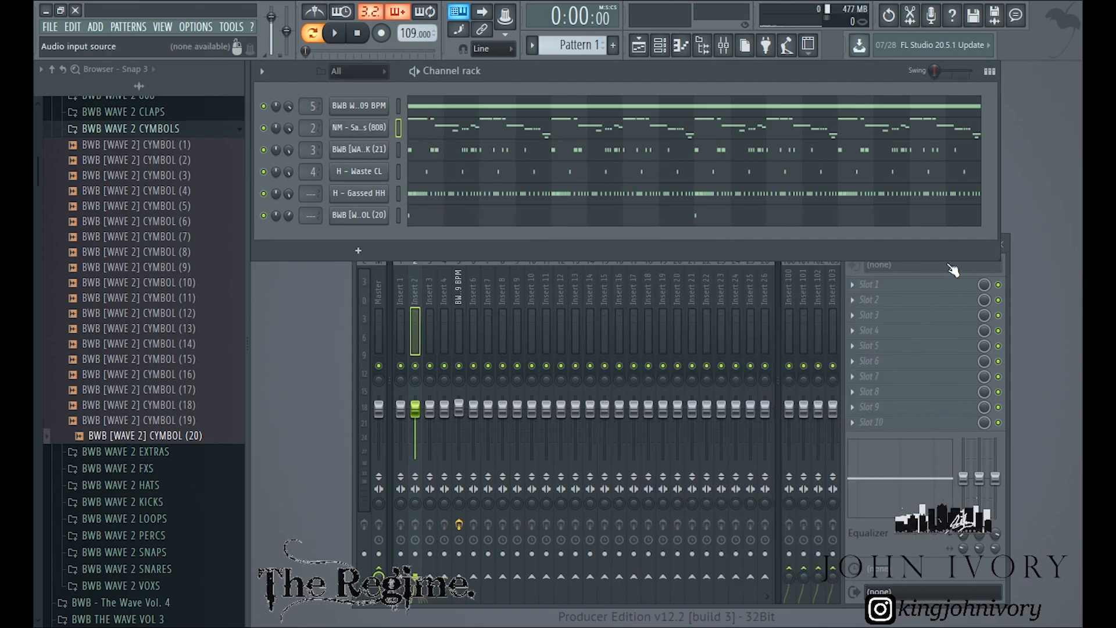
Review the settings windows and mixer inserts of the rack channels, close them, and select the Master track
left_click(359, 153)
left_click(351, 174)
left_click(358, 193)
left_click(359, 215)
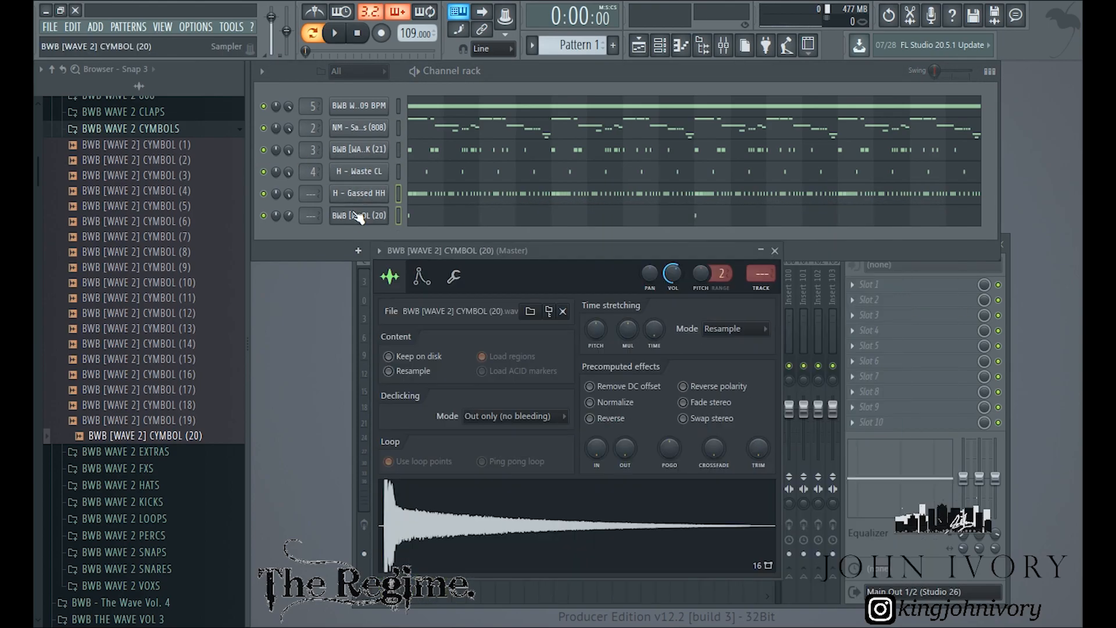
left_click(772, 252)
left_click(359, 106)
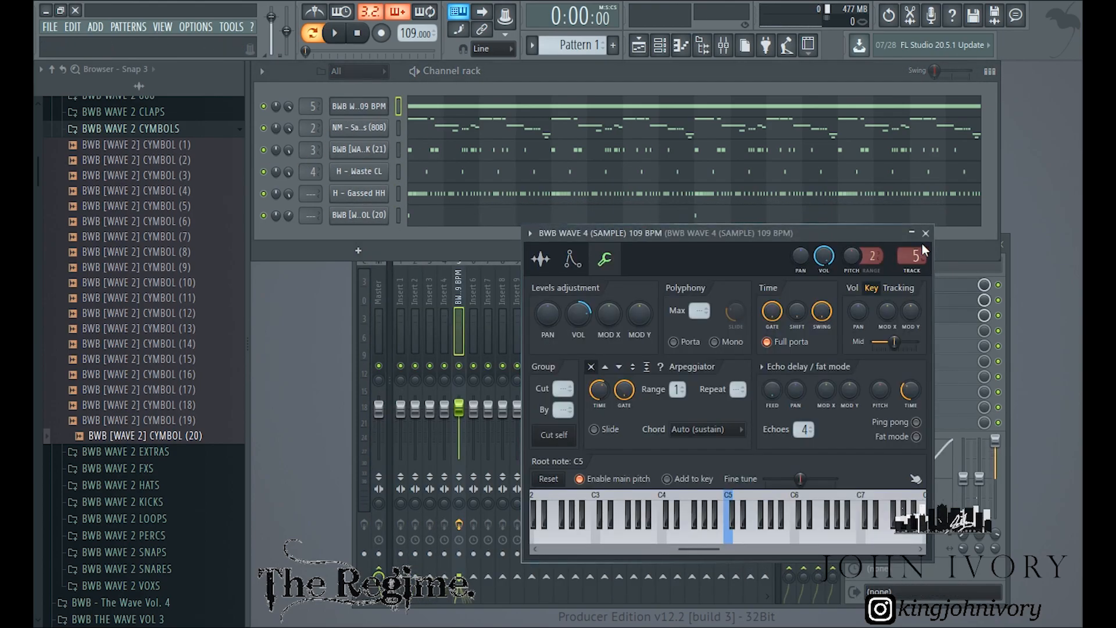
left_click(926, 233)
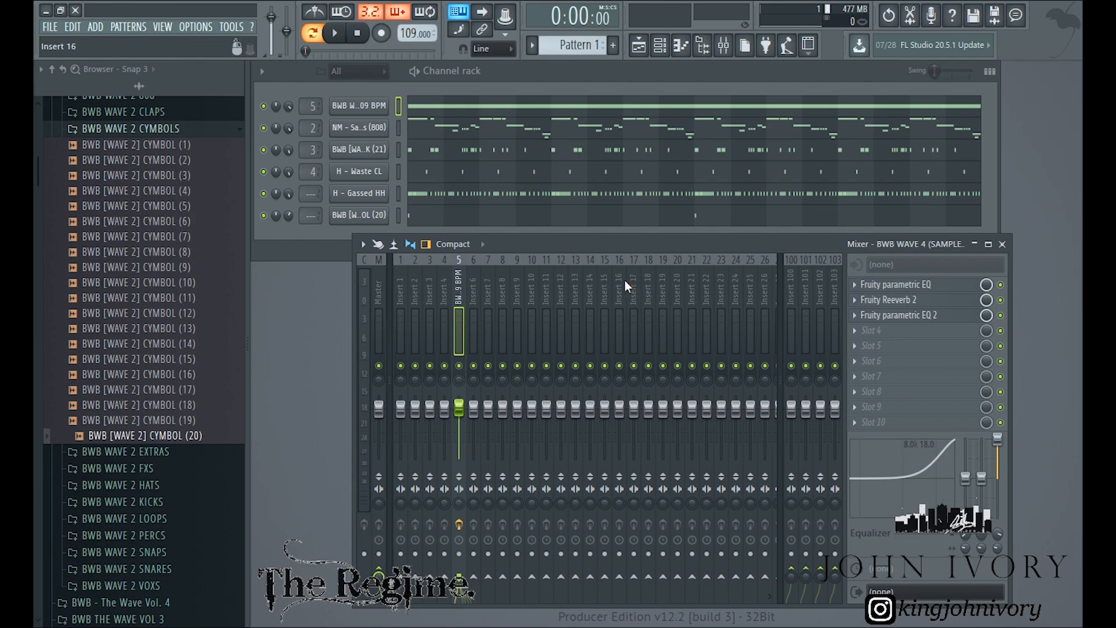
left_click(378, 127)
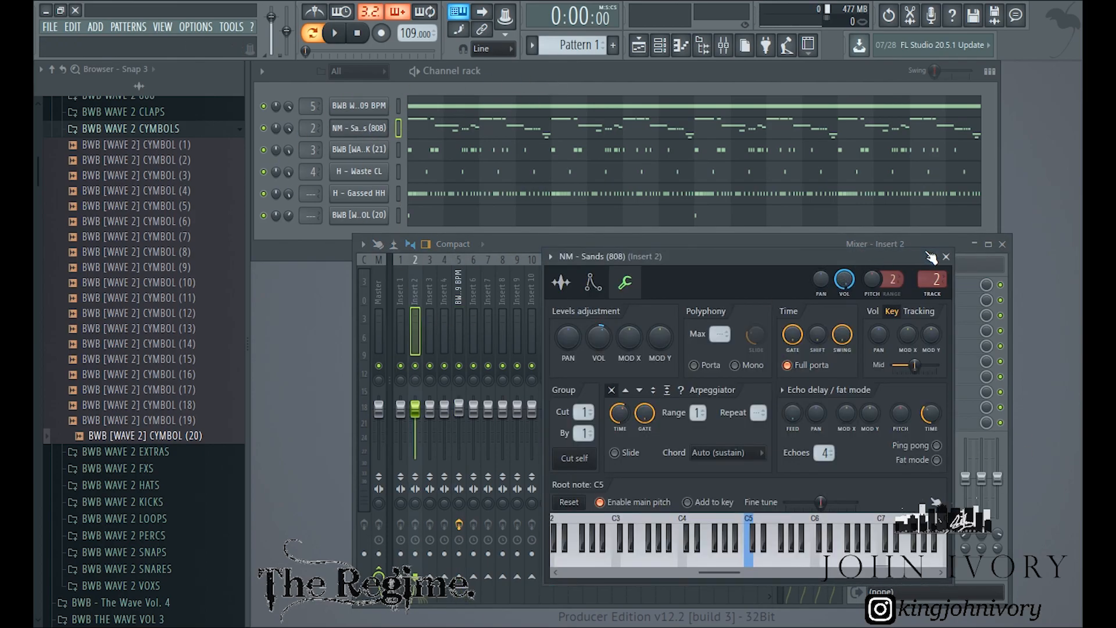
left_click(948, 257)
left_click(374, 285)
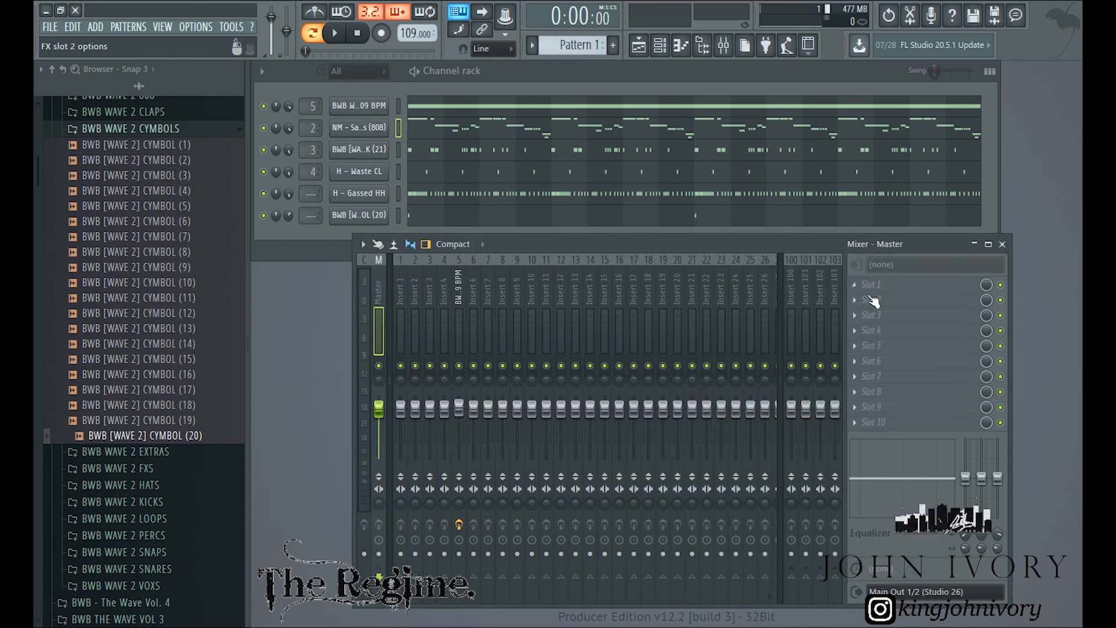
Play the start of the pattern to check the overall balance, stop it, and return to the mixer
left_click(335, 33)
left_click(396, 131)
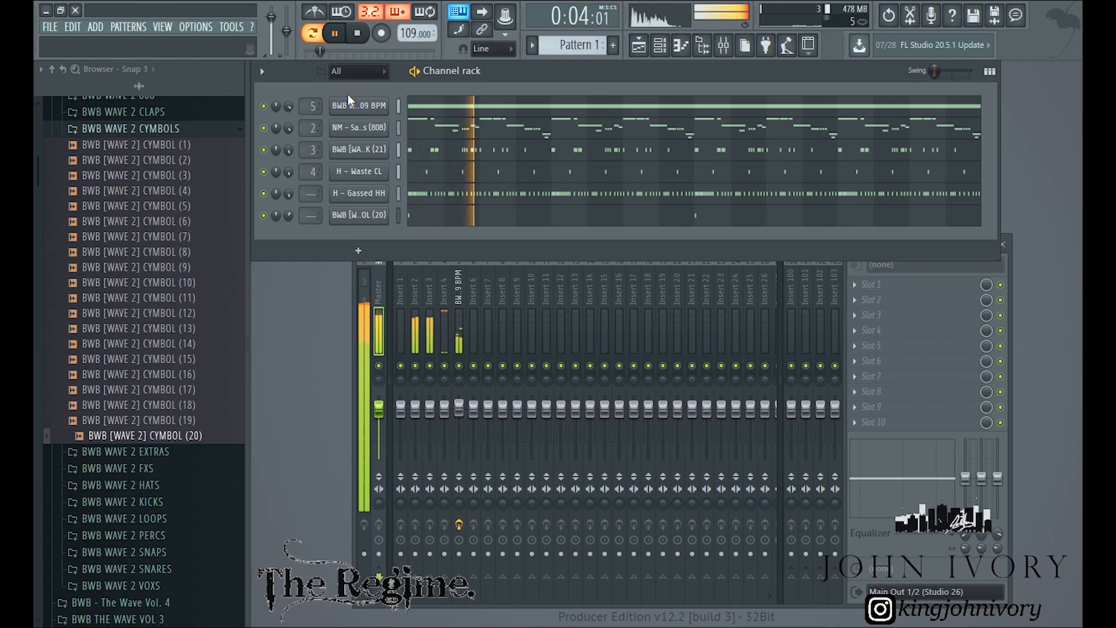
key("space")
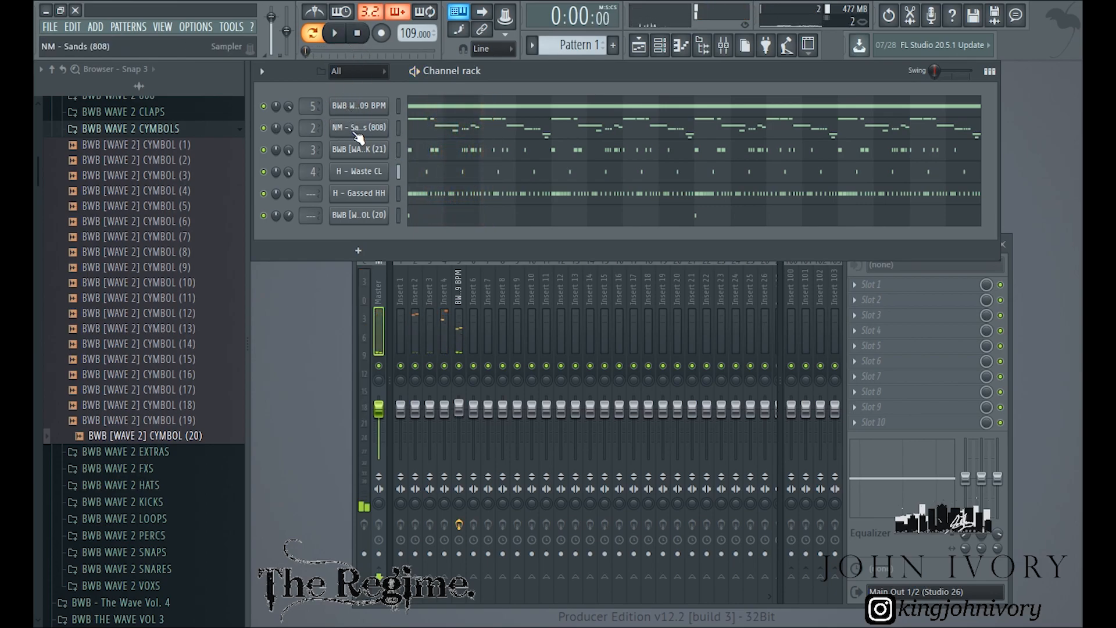
left_click(355, 291)
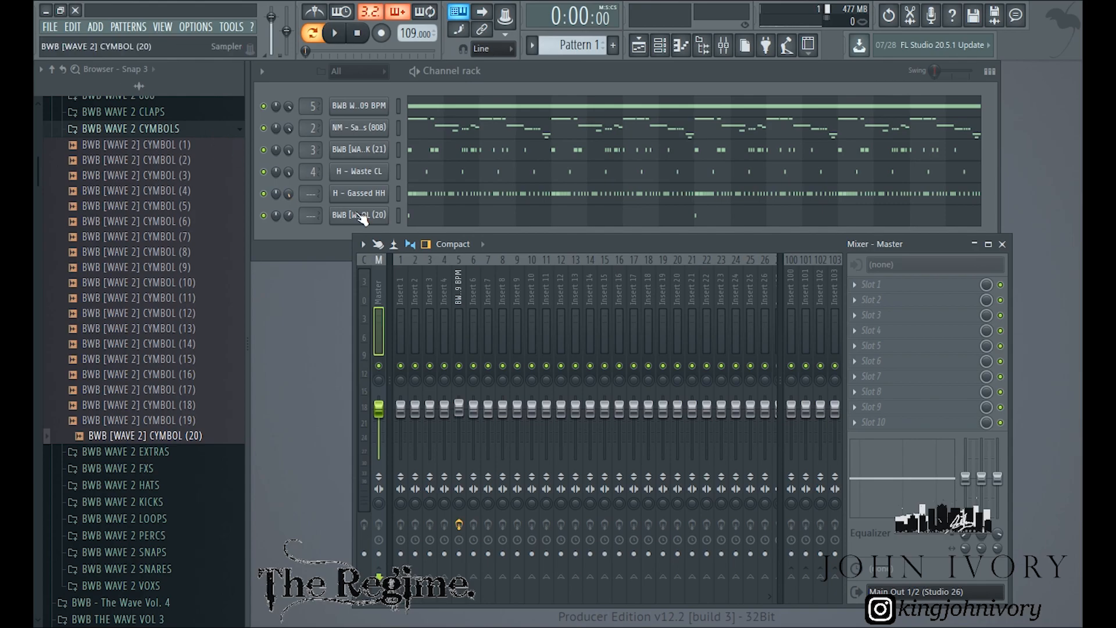
Clone the BWB WAVE 4 (SAMPLE) 109 BPM channel and route the copy to mixer track 6
left_click(372, 109)
key("alt+c")
left_click(351, 133)
key("ctrl+shift+l")
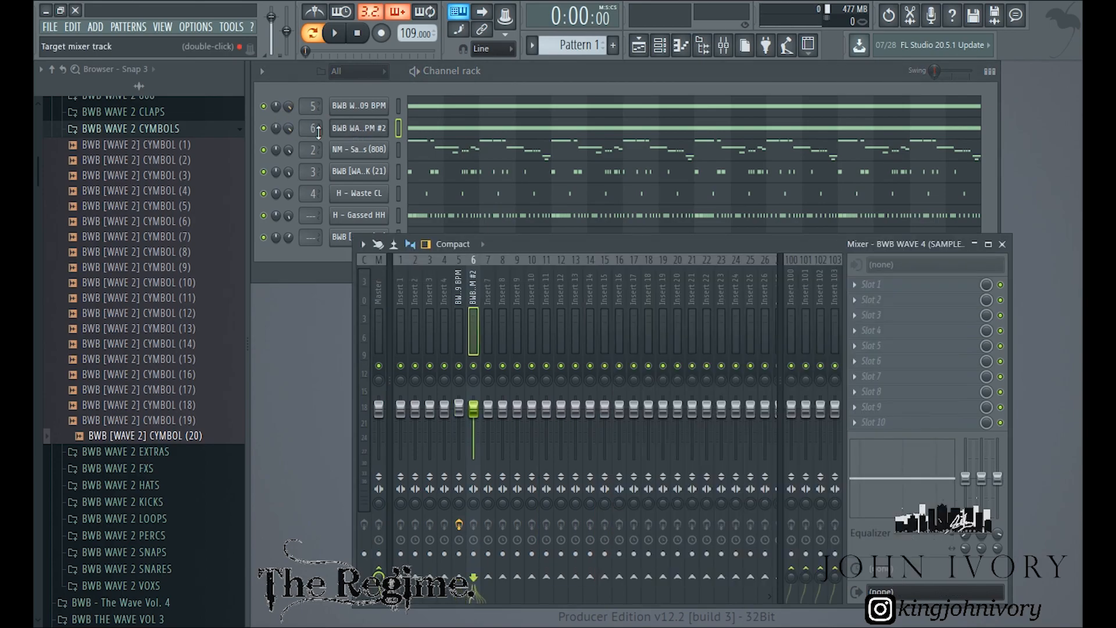
Load Gross Beat with the 1/2 Speed time preset on the cloned sample's mixer track and mute the original sample channel
left_click(352, 132)
left_click(945, 254)
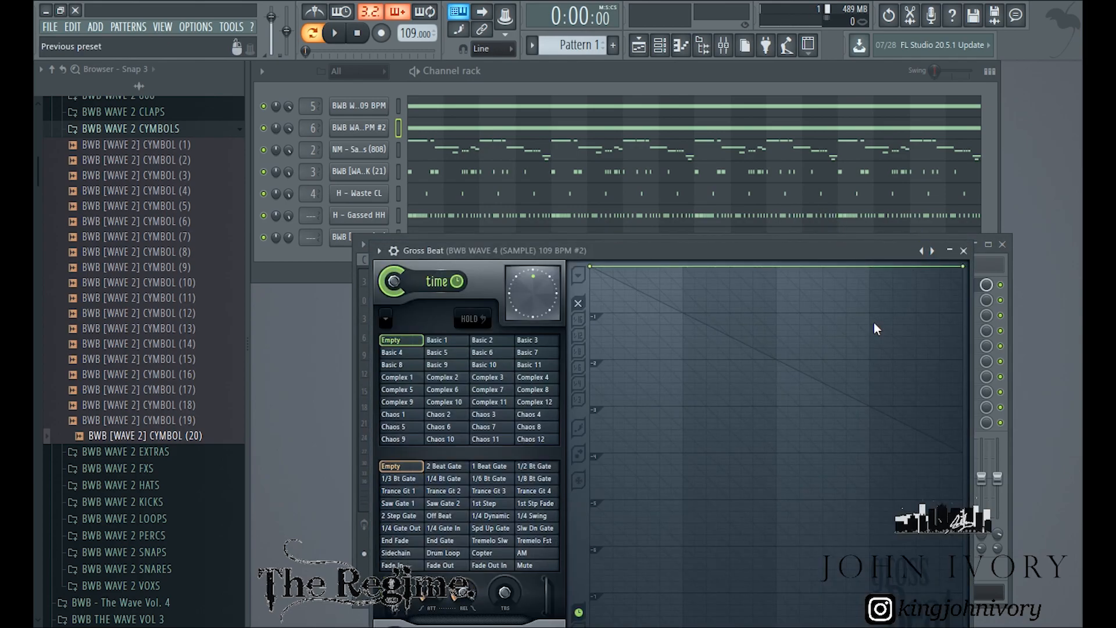
left_click(482, 429)
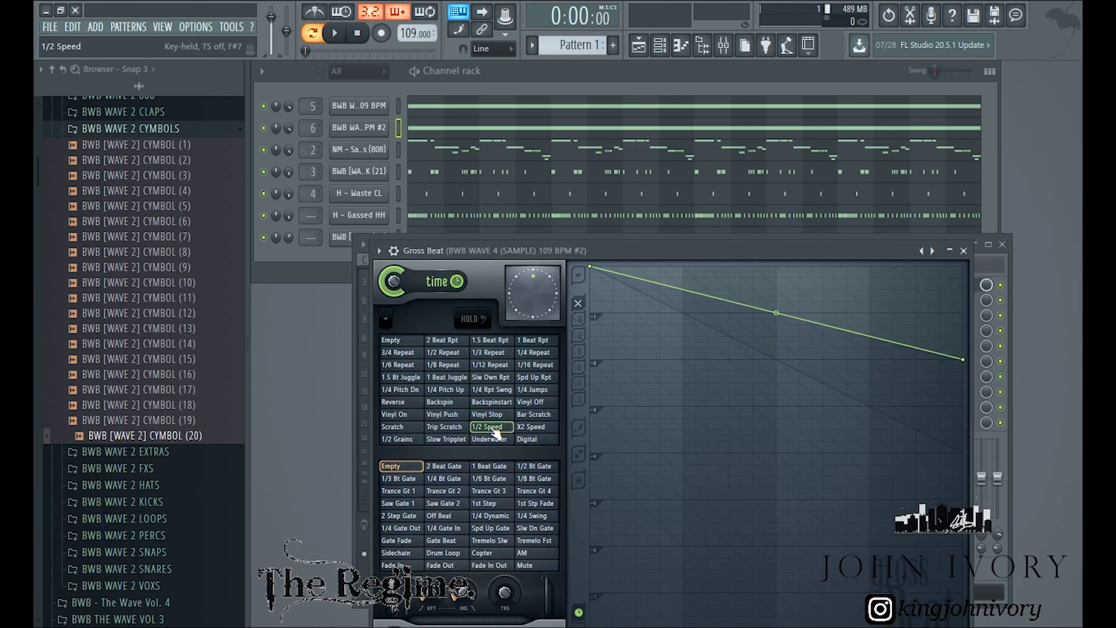
left_click(295, 132)
left_click(353, 133)
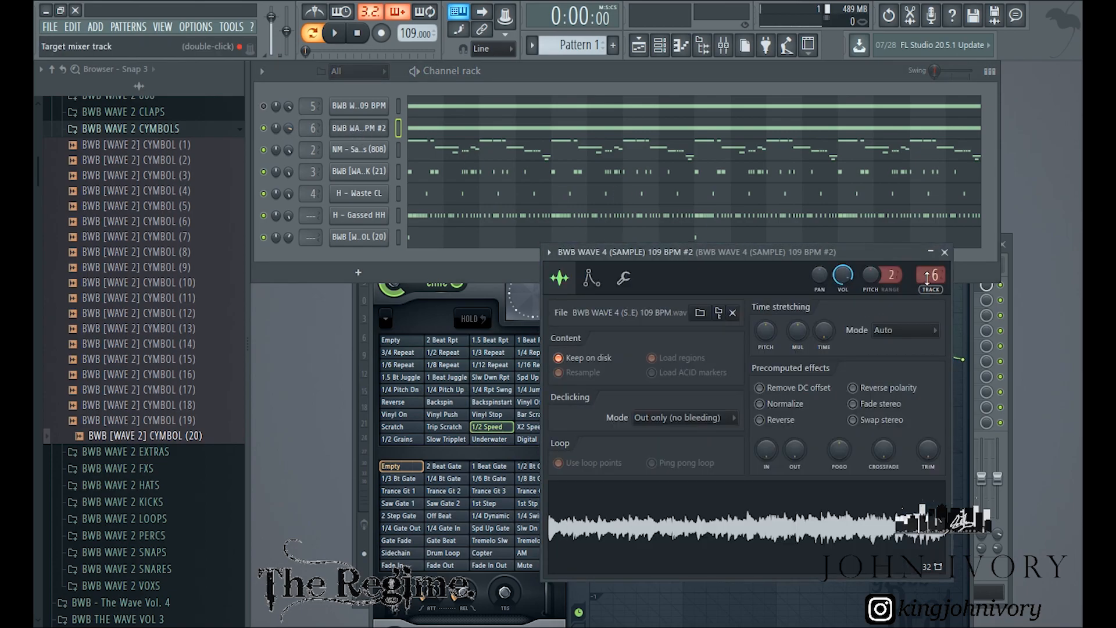
left_click(970, 301)
left_click(968, 252)
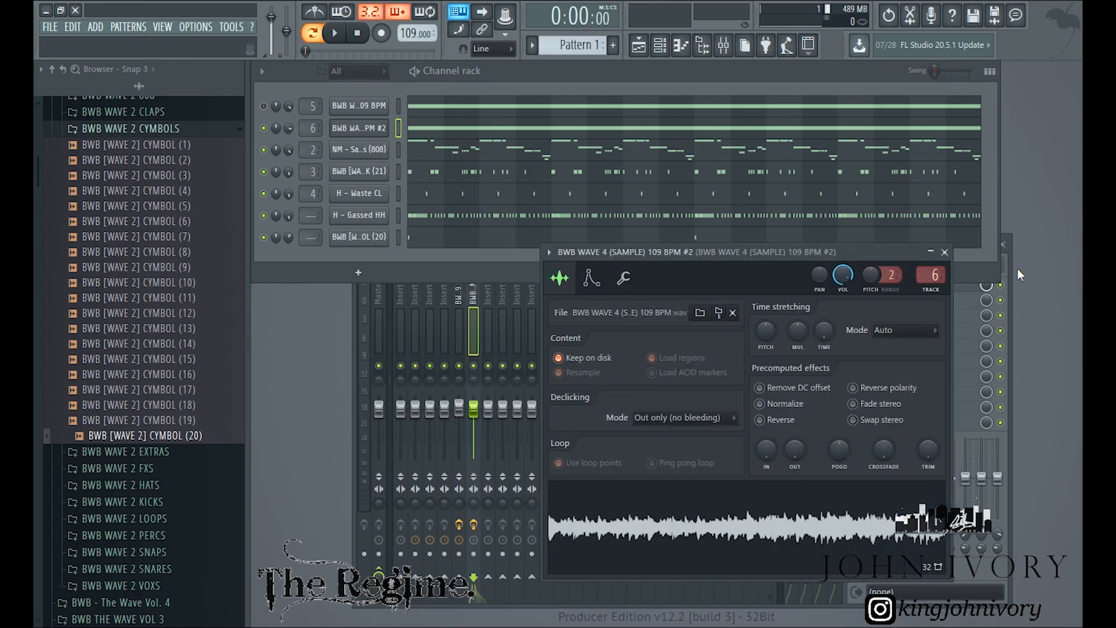
Set the cloned sample channel's volume to 81% during playback and close its channel settings
key("space")
left_click(289, 127)
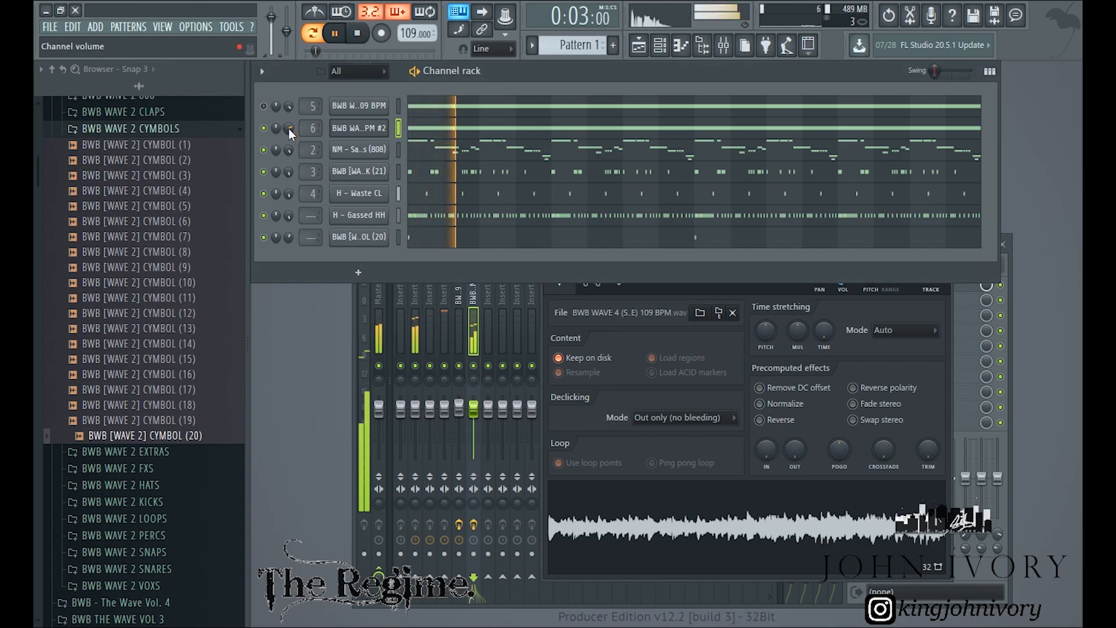
left_click_drag(290, 128, 290, 135)
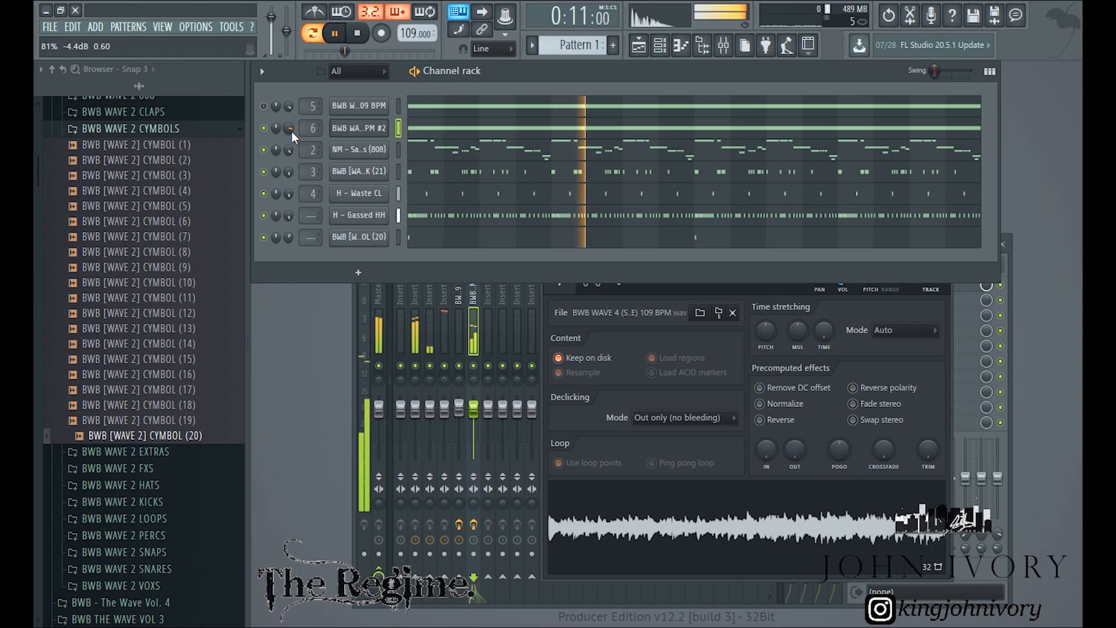
left_click(935, 299)
left_click(943, 253)
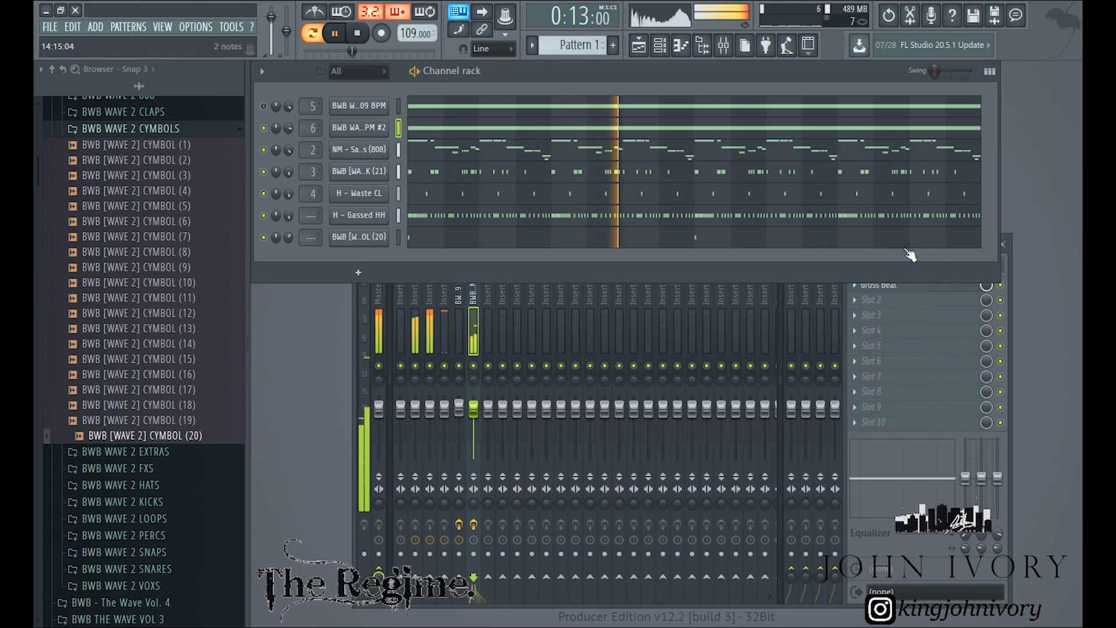
Examine the master and insert levels in the mixer while the pattern plays, and stop playback
left_click(380, 290)
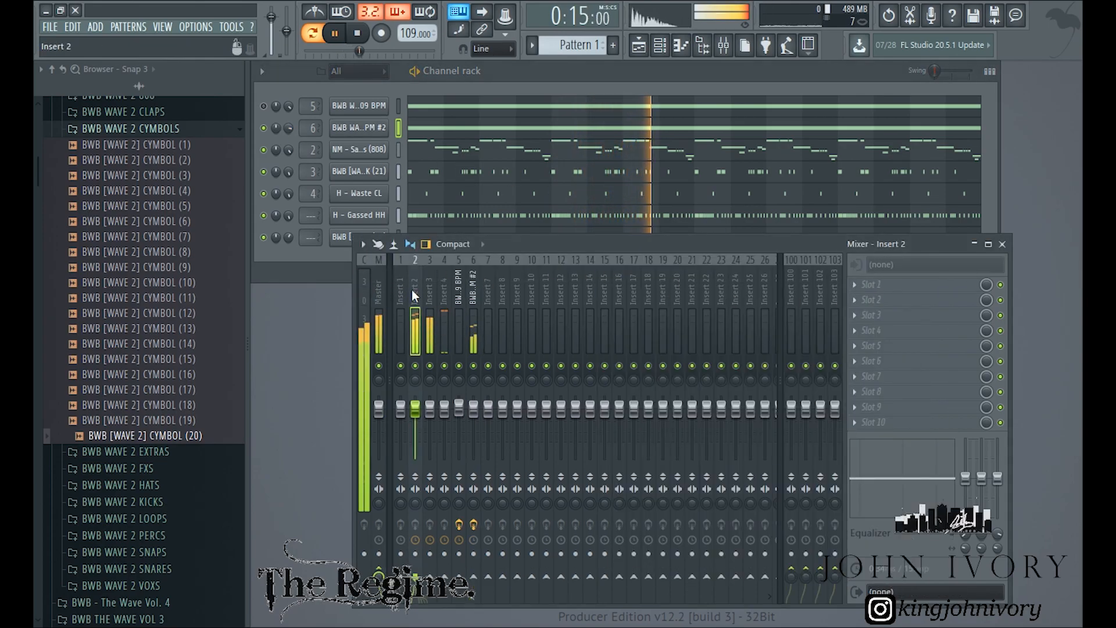
left_click(459, 289)
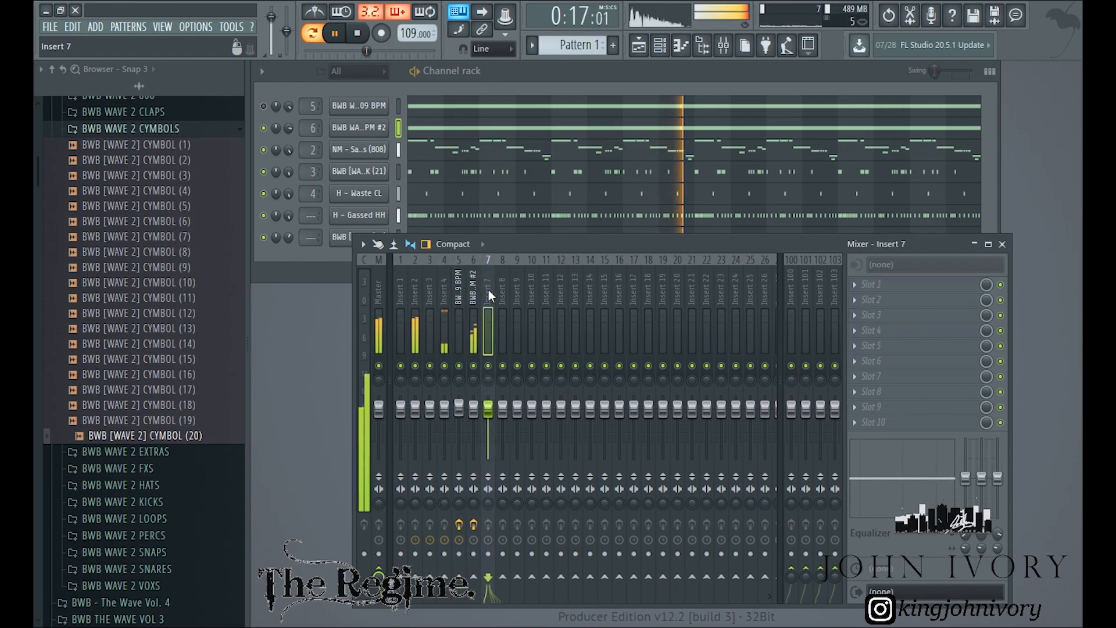
left_click(415, 286)
left_click(403, 285)
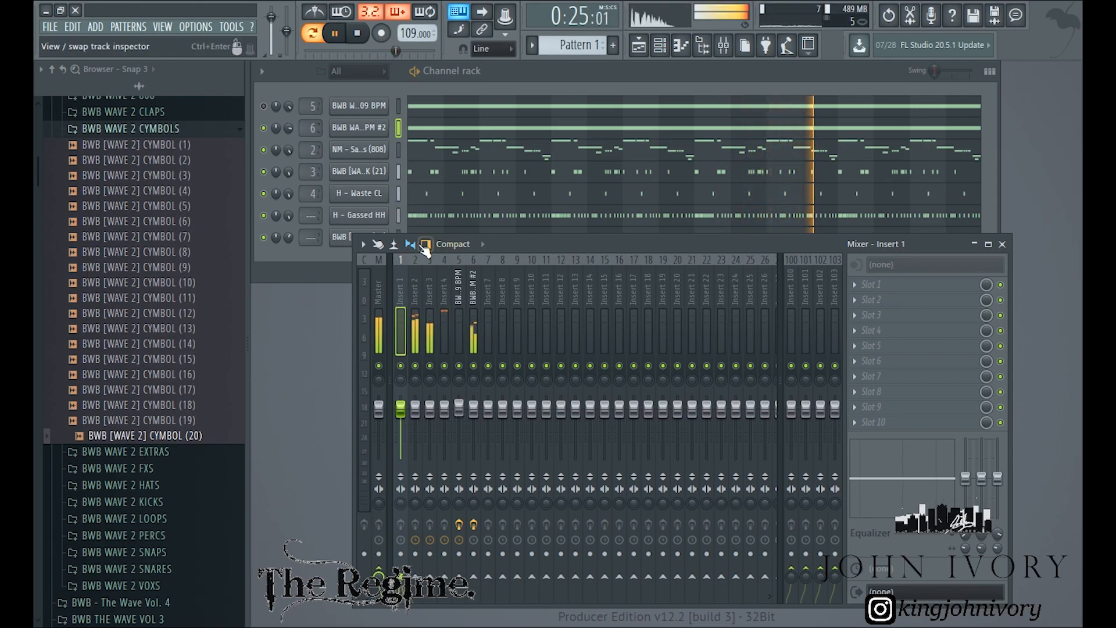
left_click(330, 265)
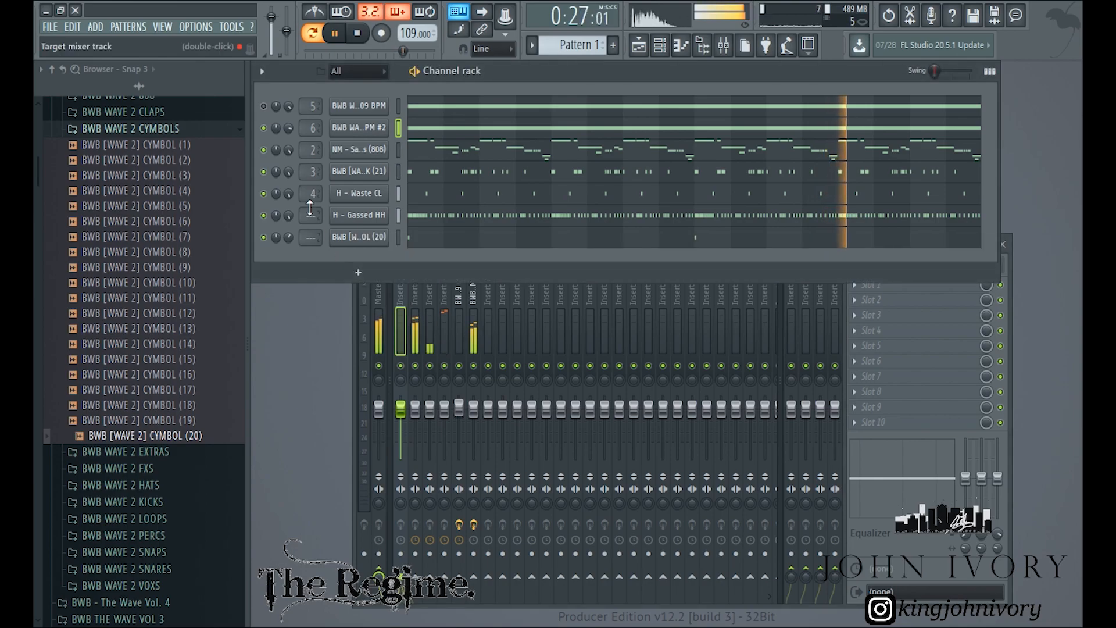
left_click(359, 33)
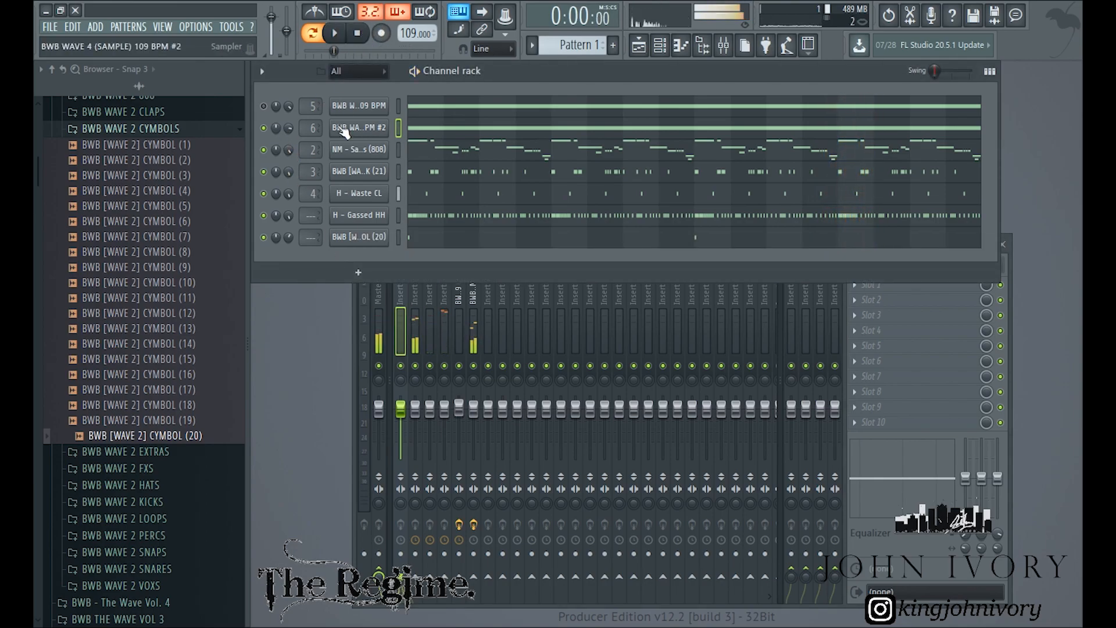
left_click(377, 298)
left_click(324, 264)
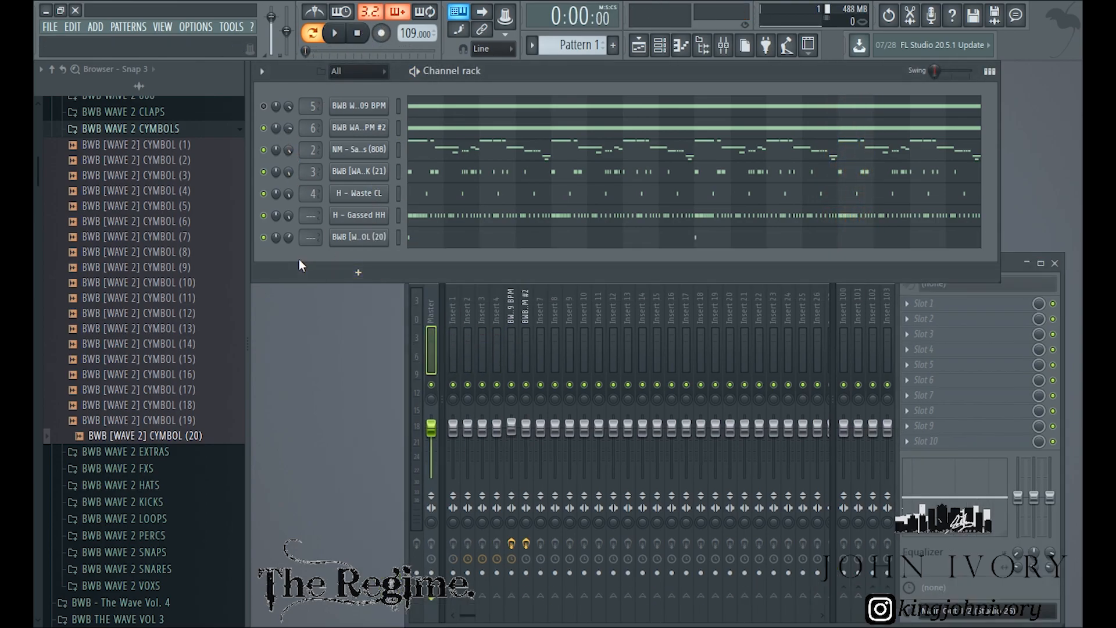
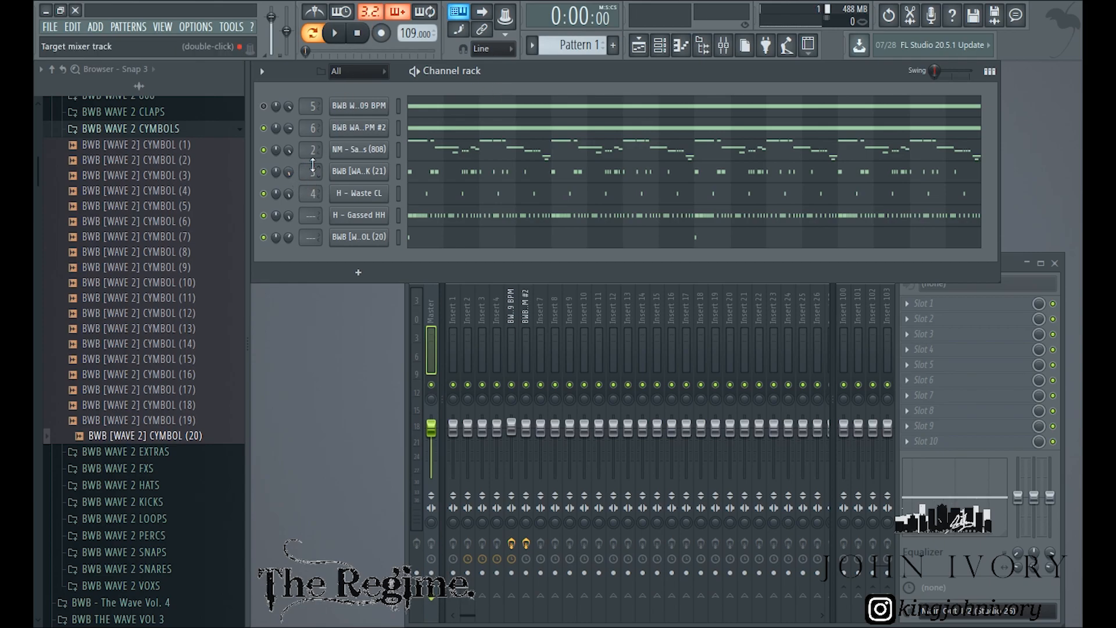
Close the mixer and collapse the BWB - The Wave Vol. 2 and 2017 InTACT INVESTMENT folders in the browser
left_click(1055, 263)
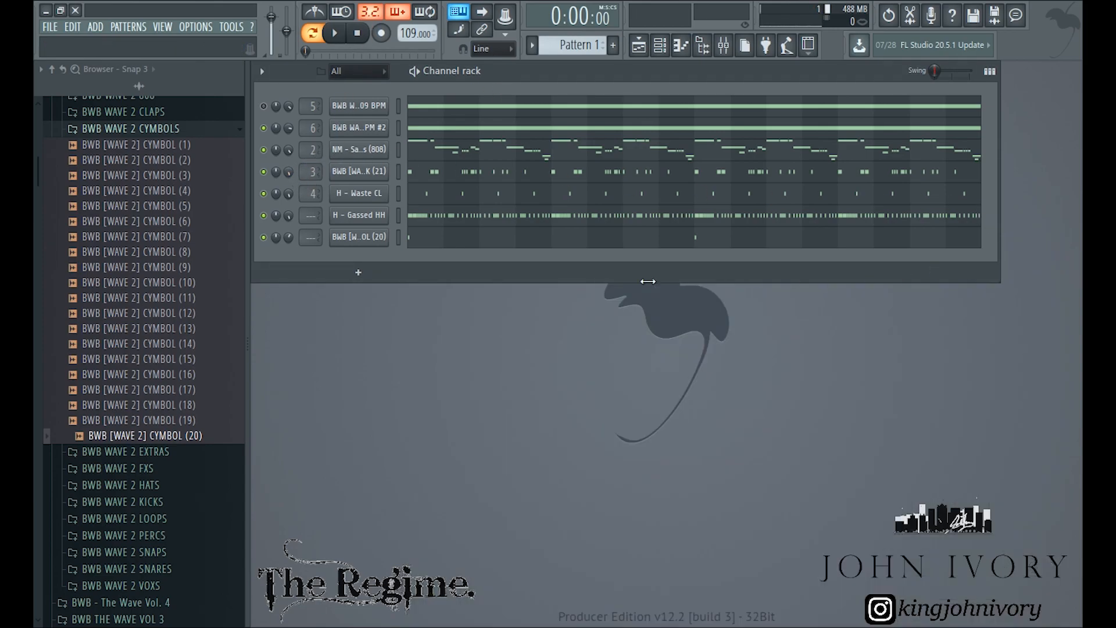
scroll(168, 247, "up", 6)
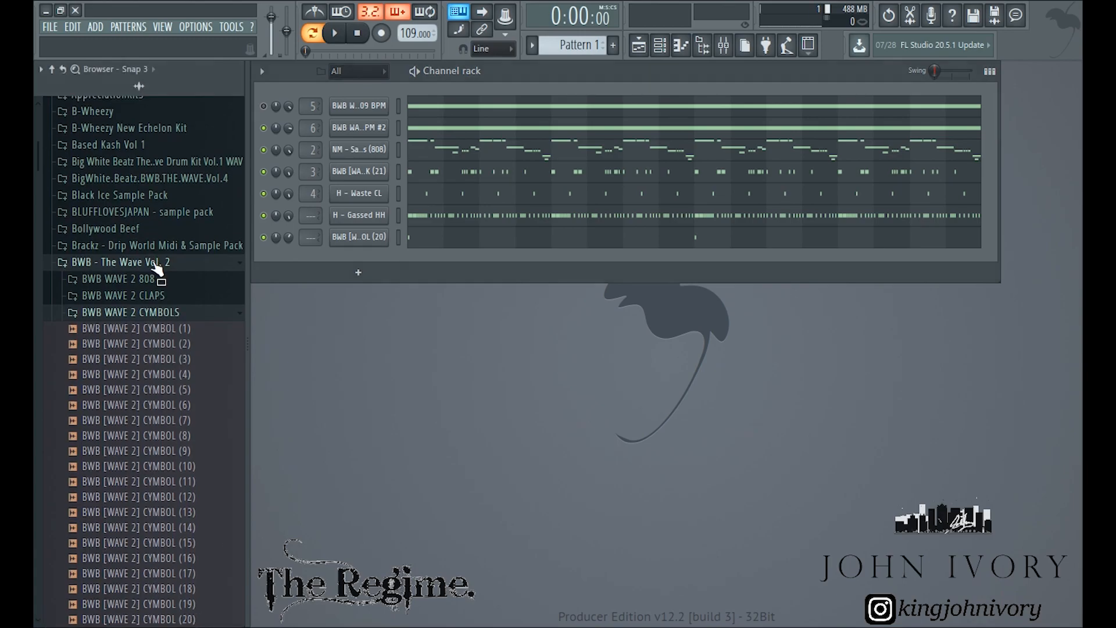
left_click(166, 262)
scroll(159, 299, "down", 6)
scroll(145, 294, "up", 6)
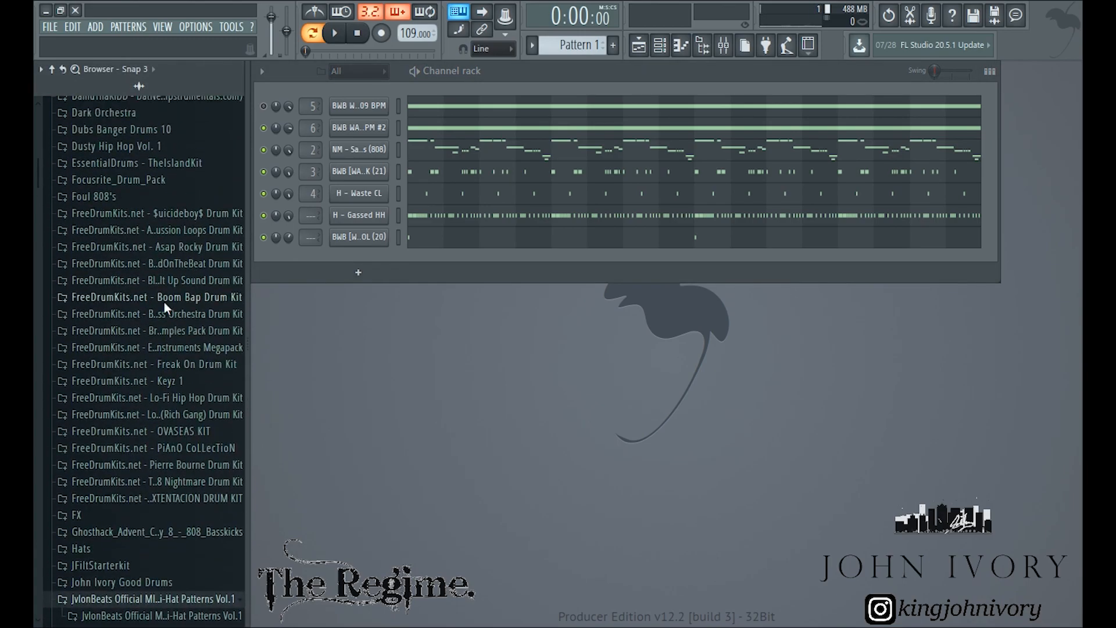
scroll(142, 303, "up", 15)
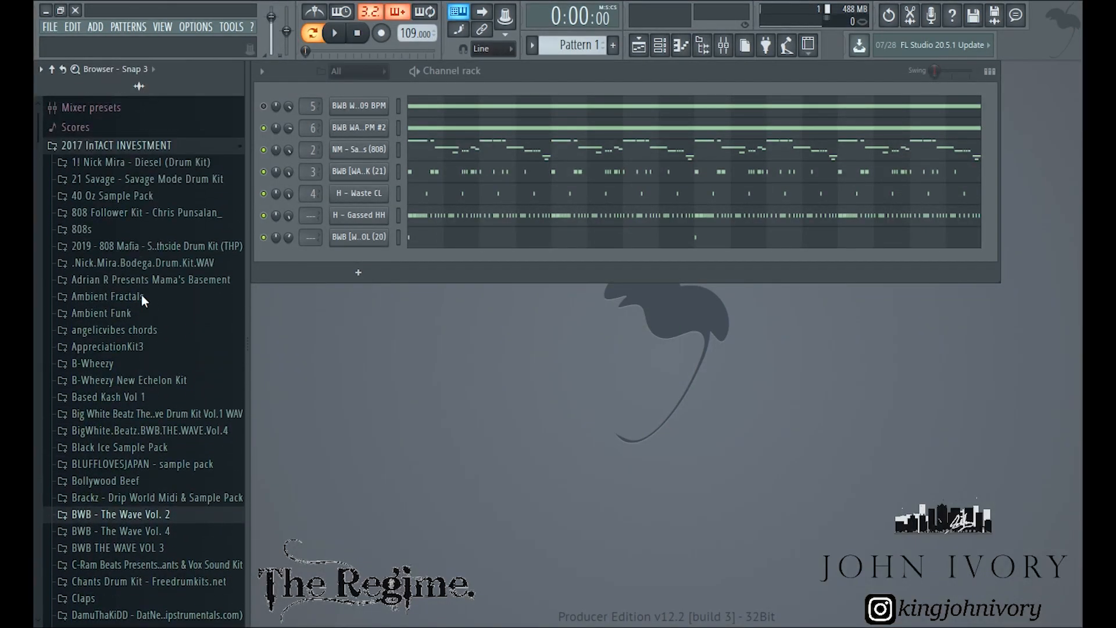
left_click(137, 241)
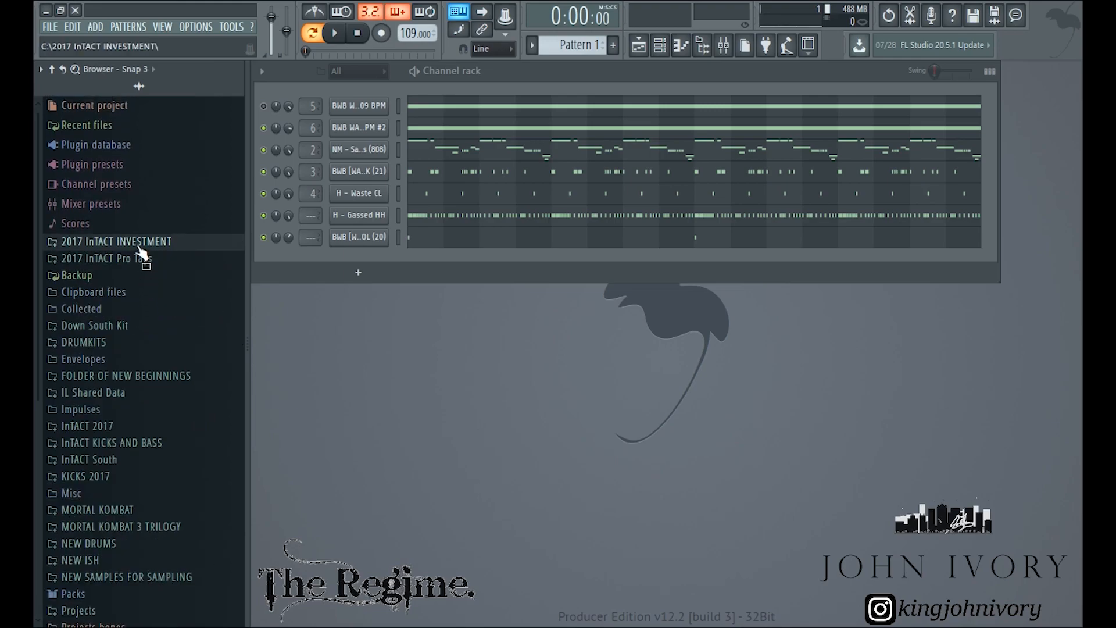
Add Young Chop Snare_2 from the John Ivory Good Drums folder as a channel and open its piano roll during playback
key("space")
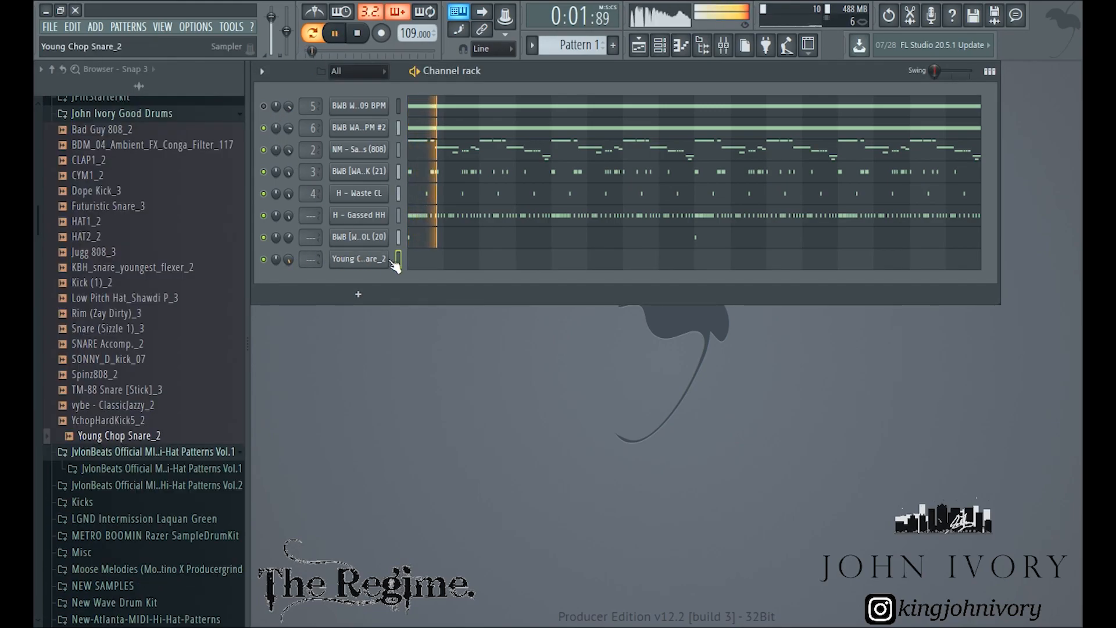
left_click(414, 262)
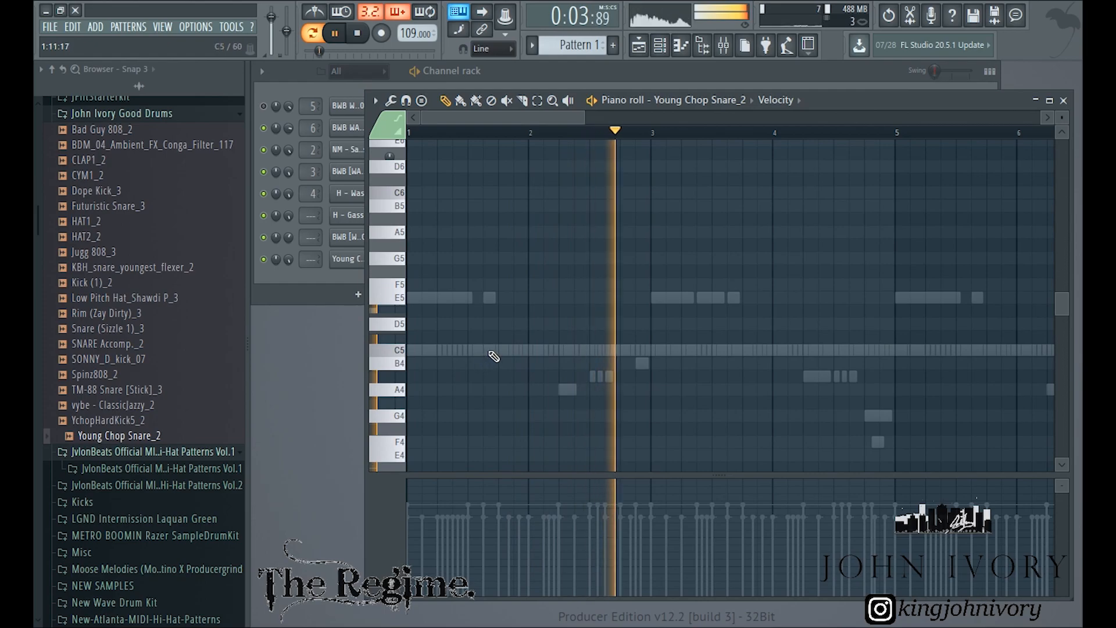
key("space")
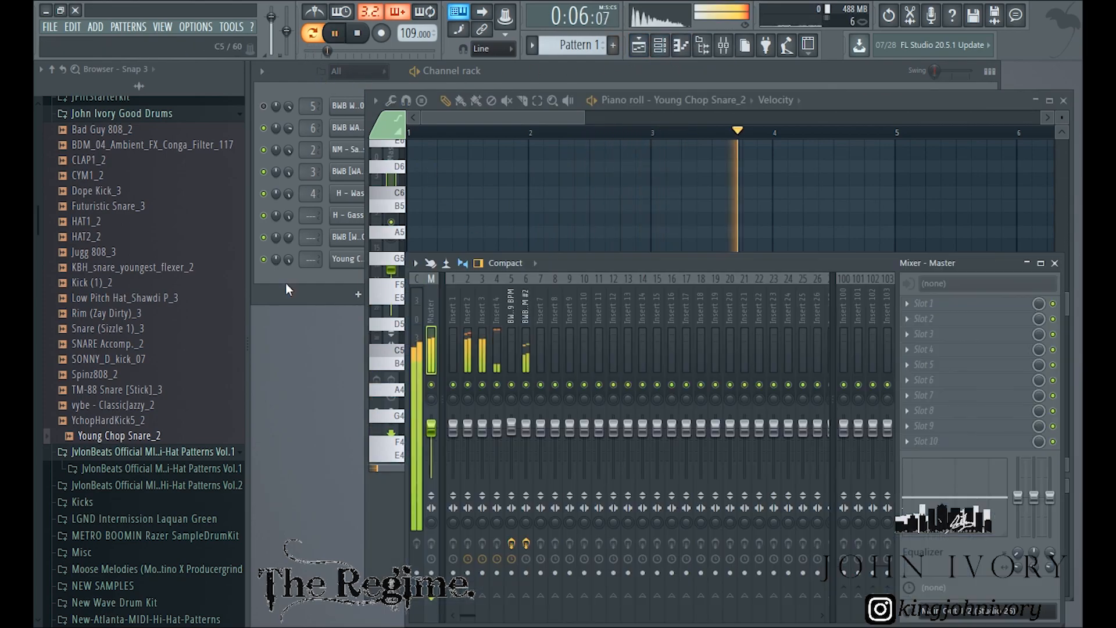
Set the KICK (21) channel volume to 91% and the NM - Sands (808) volume to 92% during playback, and stop playback
left_click(285, 283)
left_click_drag(288, 174, 288, 175)
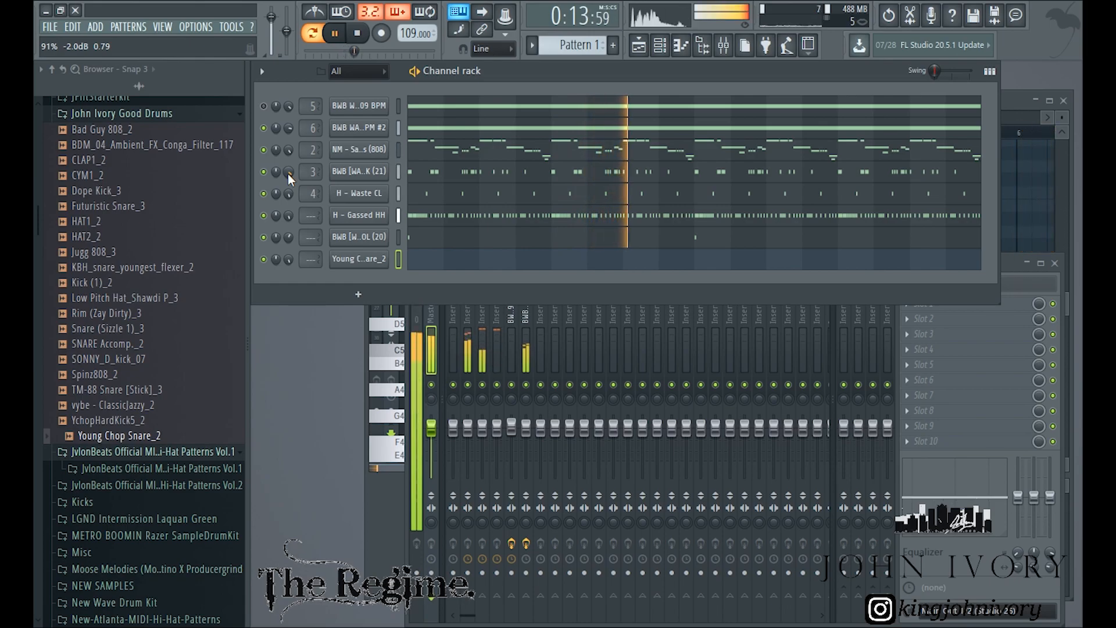
left_click_drag(289, 150, 289, 154)
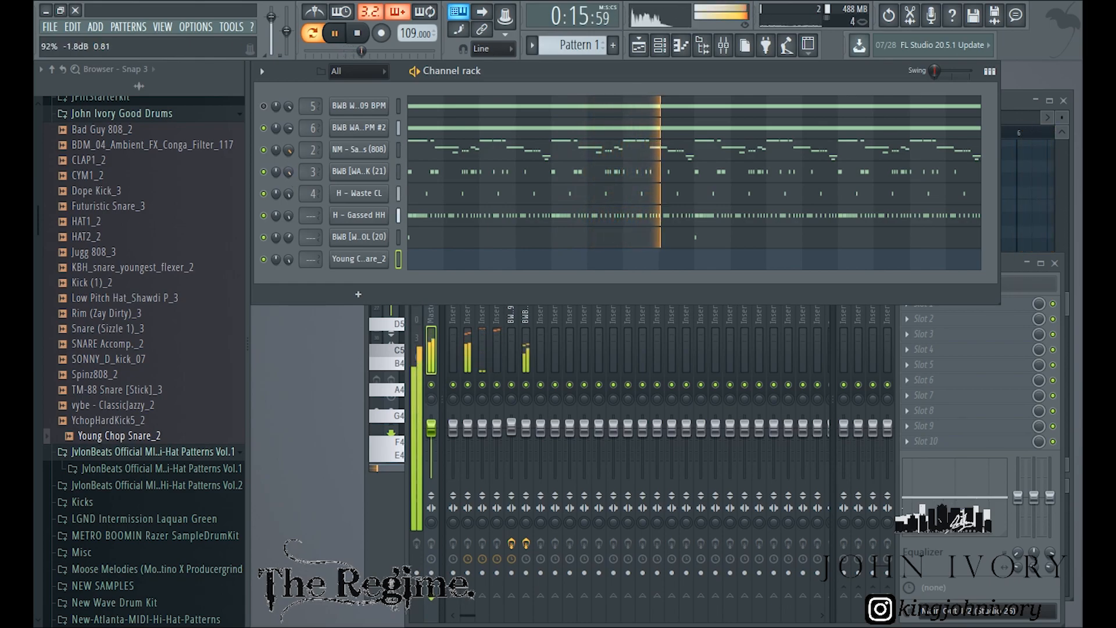
key("space")
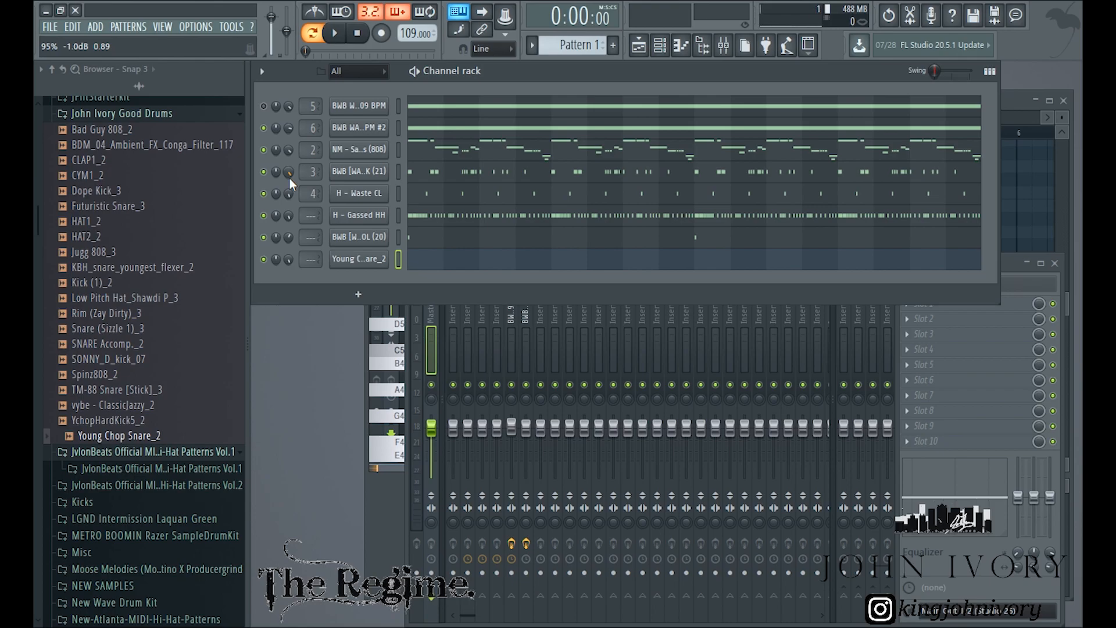
left_click(434, 318)
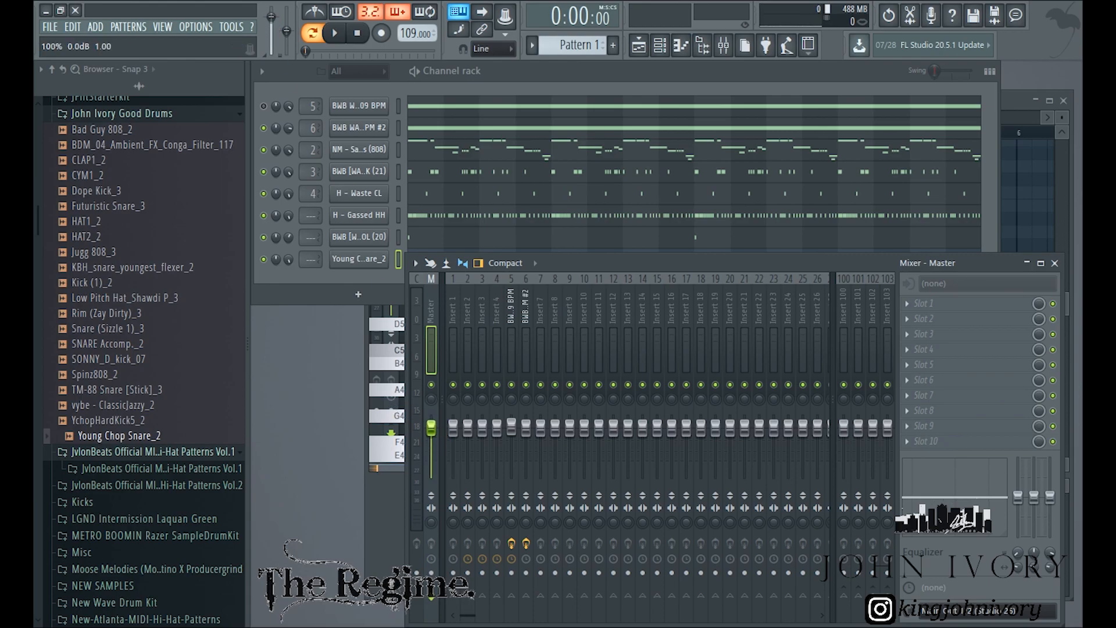
Place Young Chop Snare_2 hits on C5 around the bar 1–2 and bar 3–4 boundaries in its piano roll during playback
left_click_drag(395, 265, 395, 276)
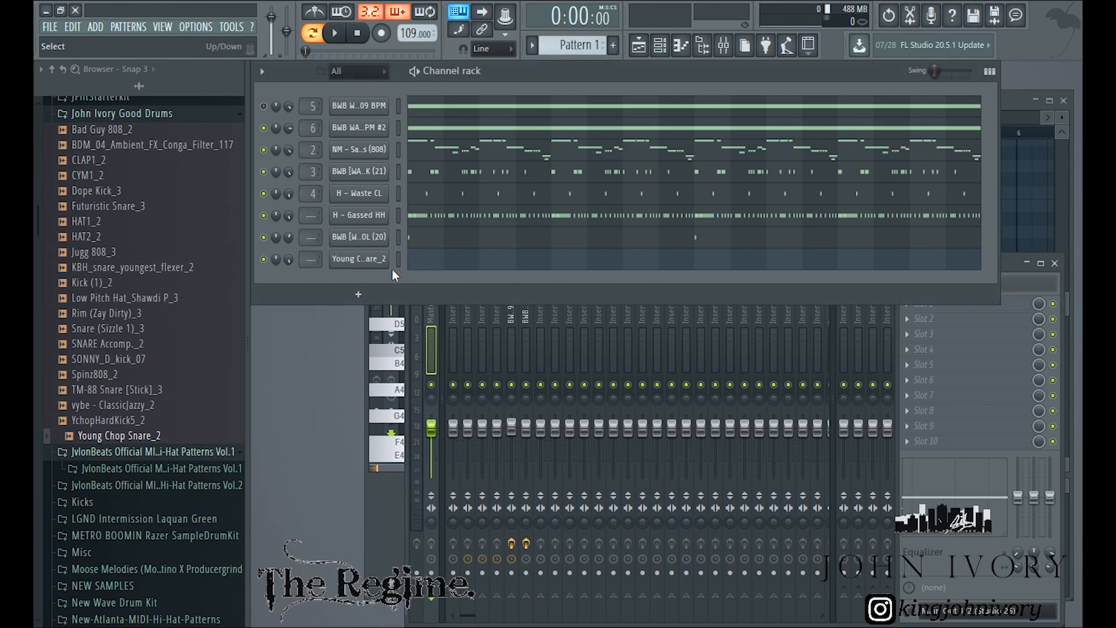
left_click(333, 34)
left_click(447, 260)
key("space")
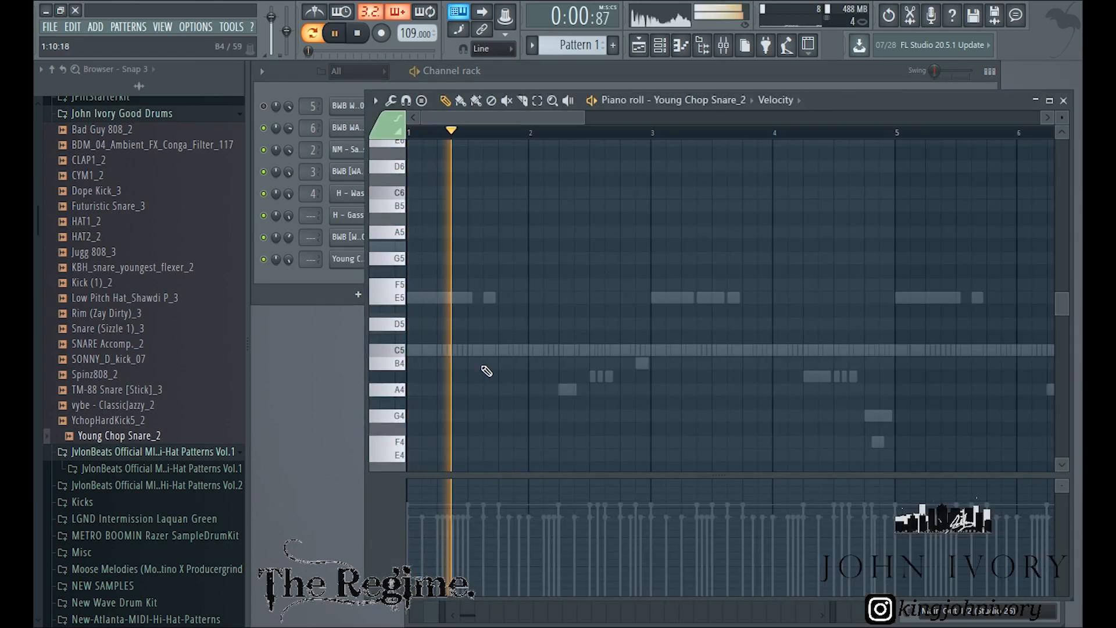
left_click(516, 352)
key("space")
key("space")
mouse_move(587, 118)
left_mouse_down()
mouse_move(598, 117)
mouse_move(534, 116)
mouse_move(567, 124)
left_mouse_up()
left_click(610, 350)
left_click(655, 350)
left_click(701, 351)
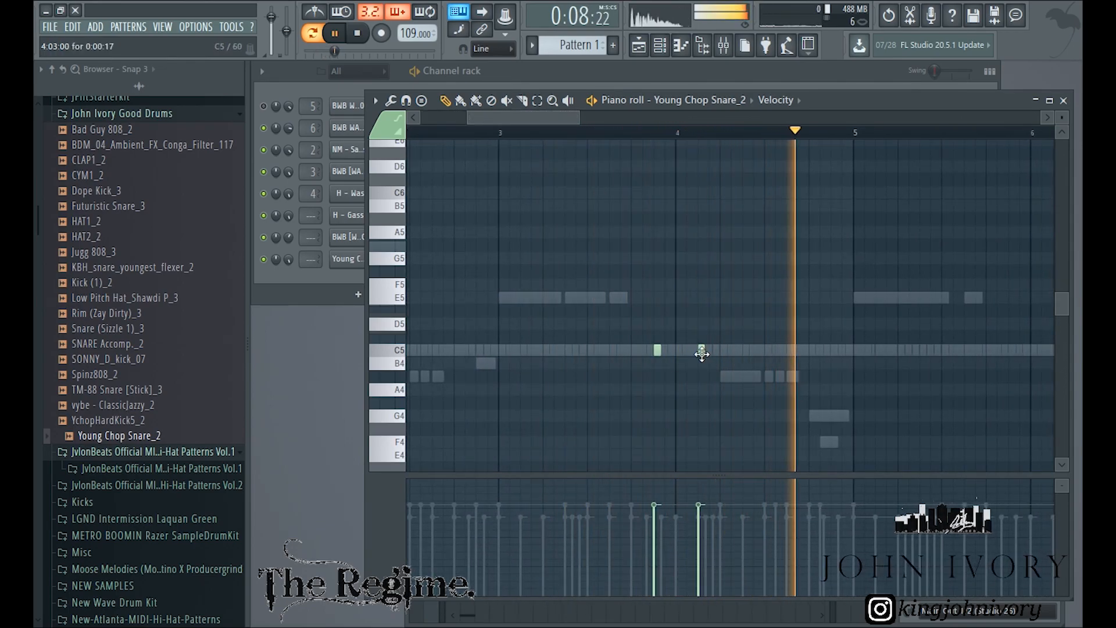
Add Young Chop Snare_2 hits on C5 around the bar 5–6 and bar 7–8 boundaries
left_click_drag(566, 120, 639, 120)
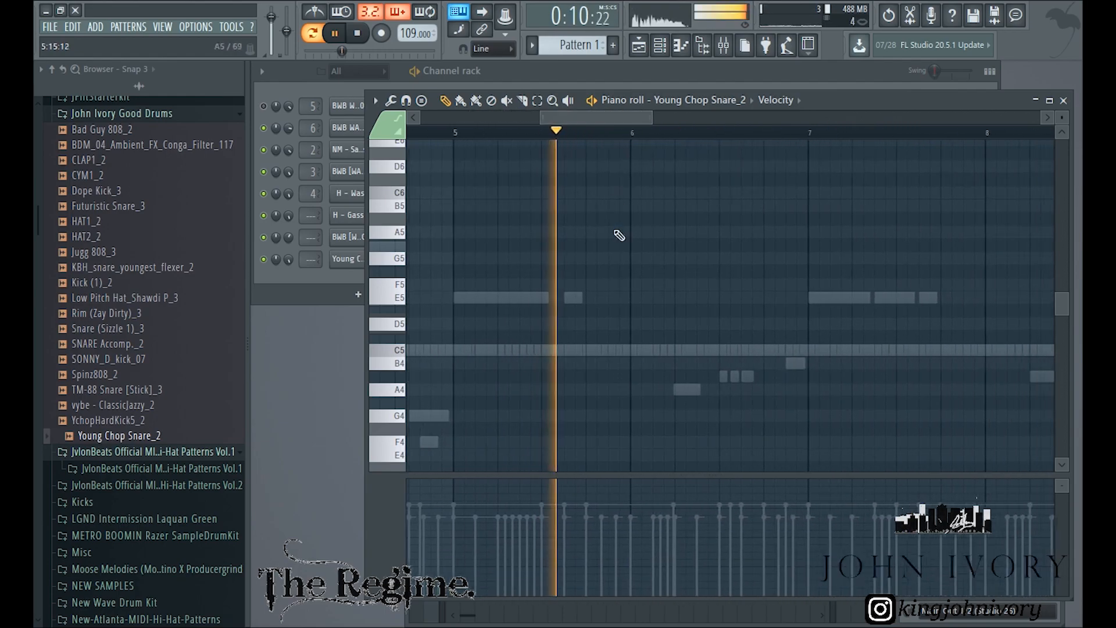
left_click(593, 350)
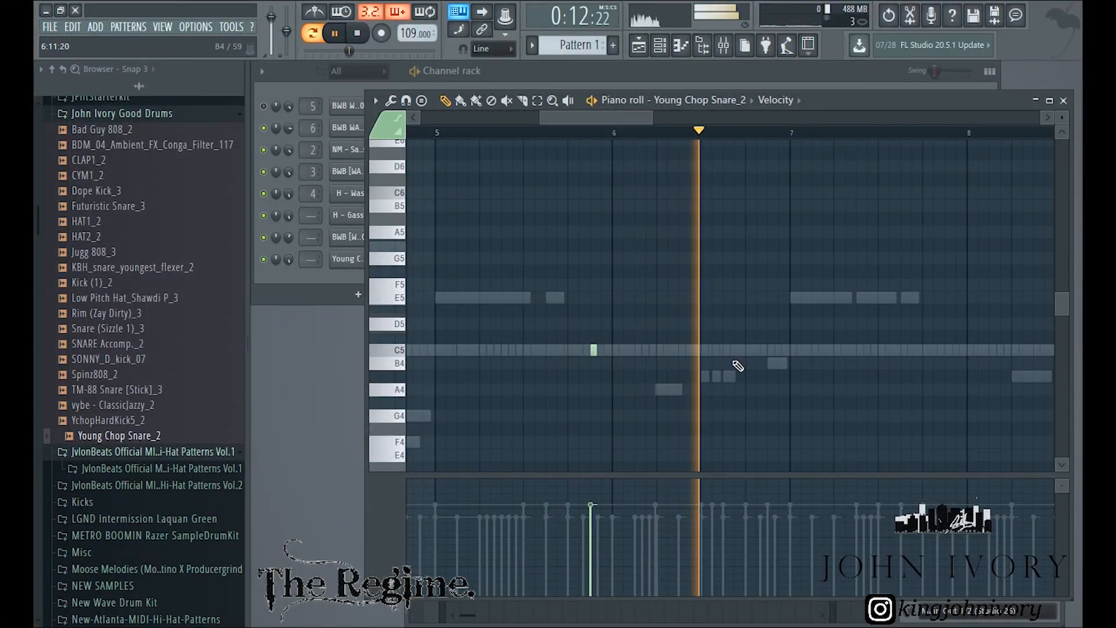
left_click_drag(604, 116, 641, 122)
left_click(748, 338)
left_click(791, 350)
left_click_drag(748, 337, 748, 350)
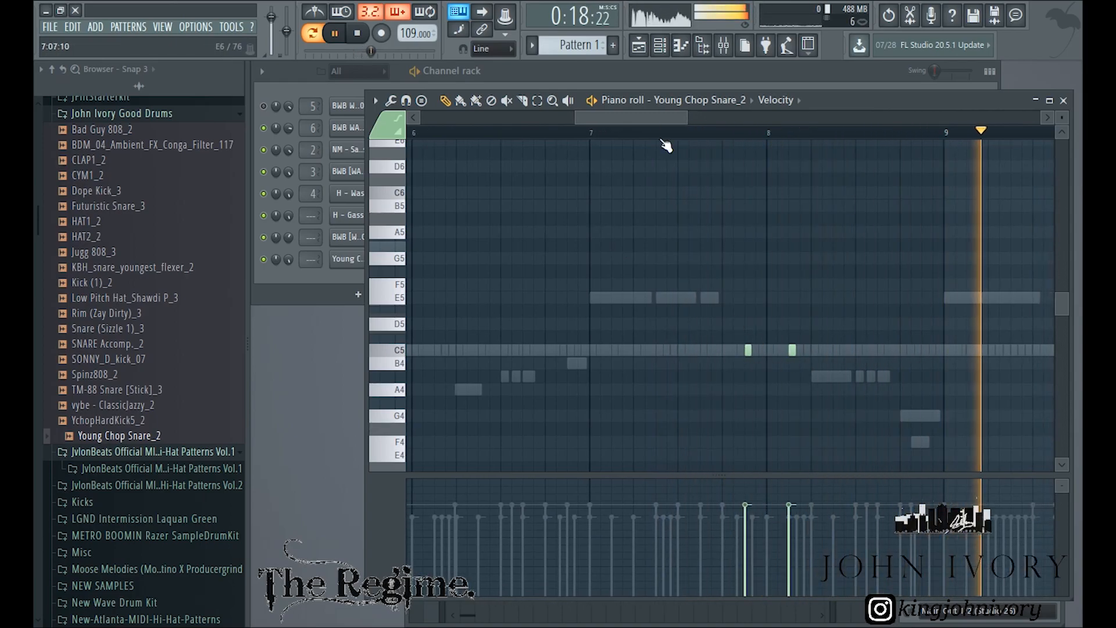
Repeat the eight bars of snare hits across the rest of the pattern, close the piano roll and stop playback
key("ctrl+a")
left_click_drag(643, 118, 719, 138)
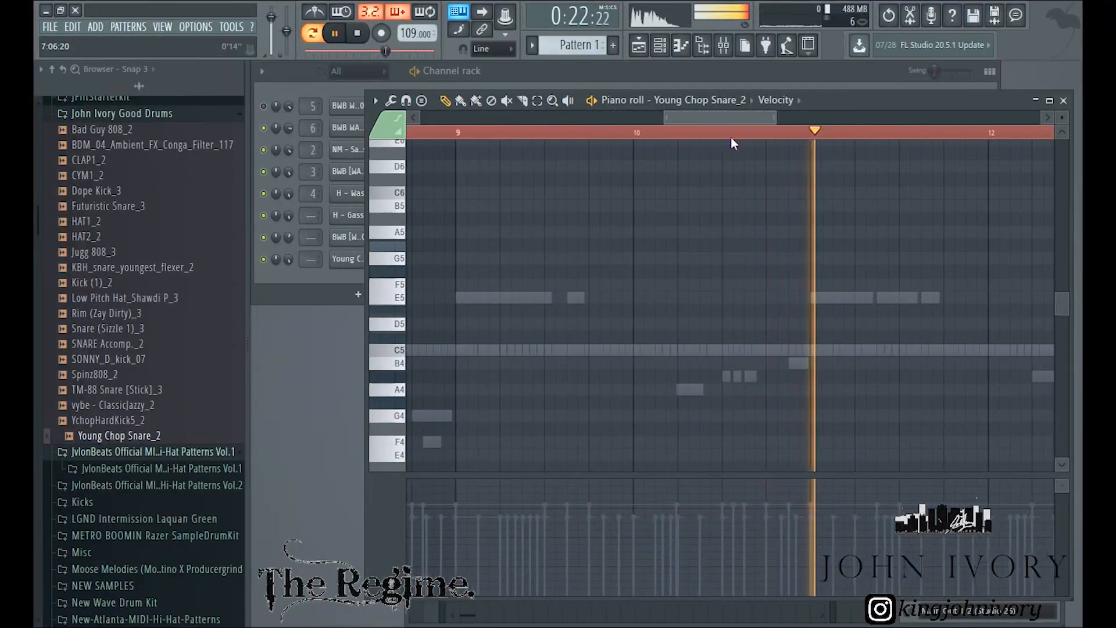
left_click(1063, 100)
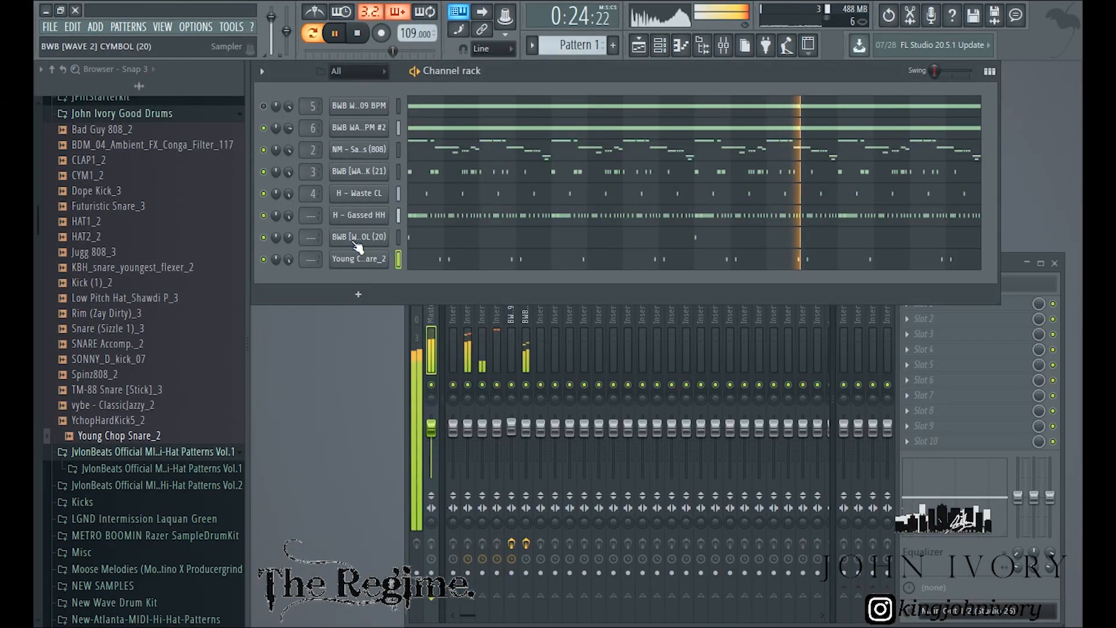
left_click(370, 34)
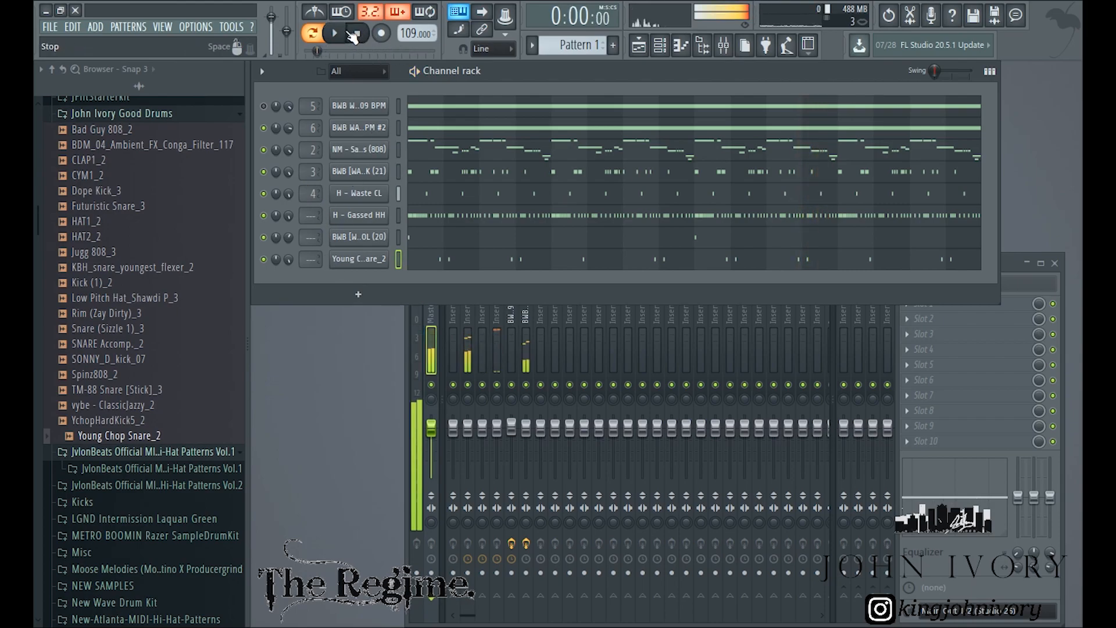
Transpose all Young Chop Snare_2 notes up one semitone to C#5 and close the piano roll
left_click(462, 260)
key("ctrl+a")
left_click_drag(564, 350, 564, 336)
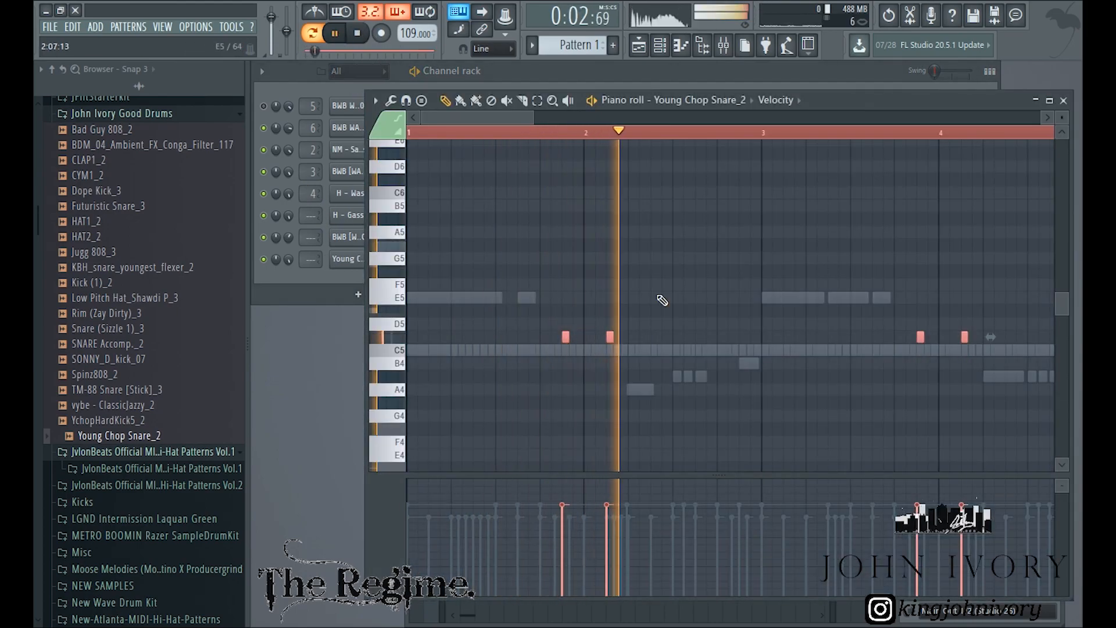
left_click(1064, 100)
Raise the levels adjustment volume in the Young Chop Snare_2 channel settings during playback and close the settings
left_click(376, 259)
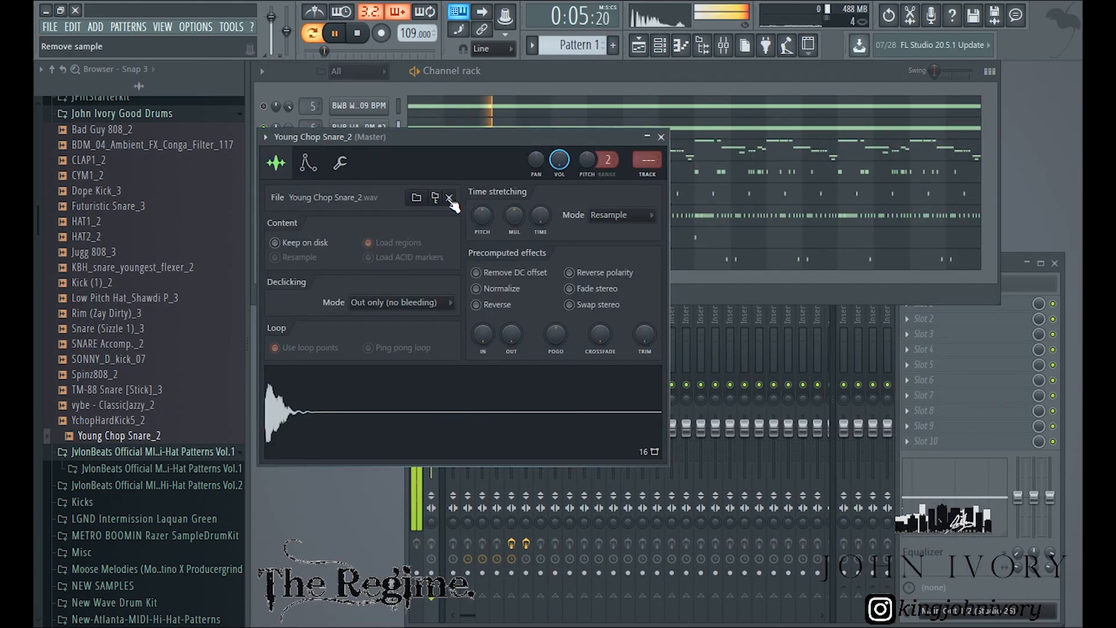
left_click_drag(464, 137, 835, 232)
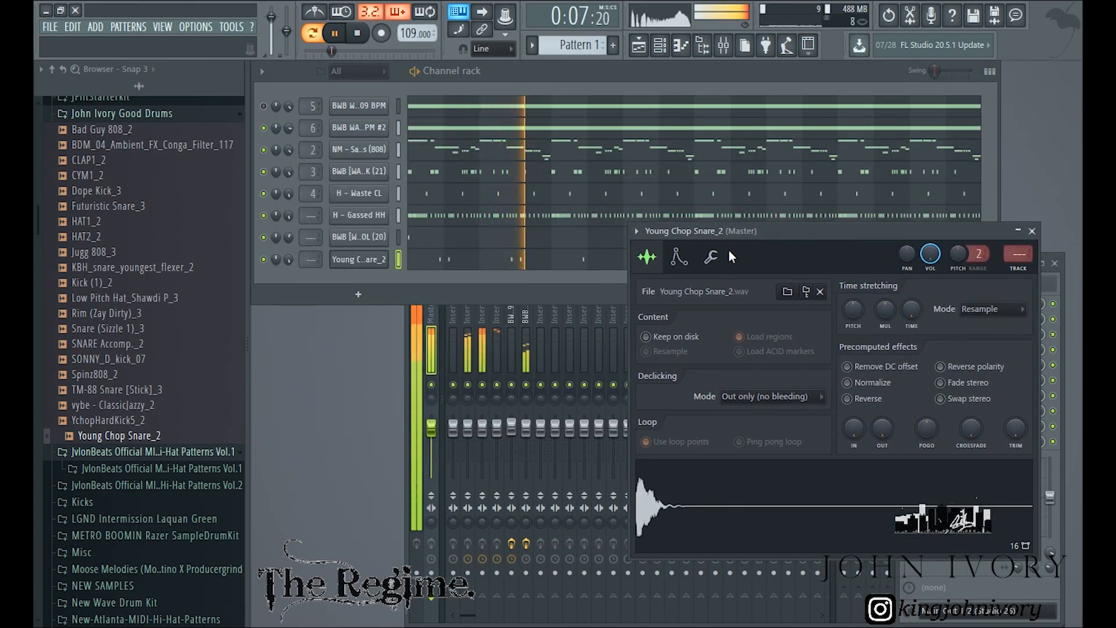
left_click(711, 256)
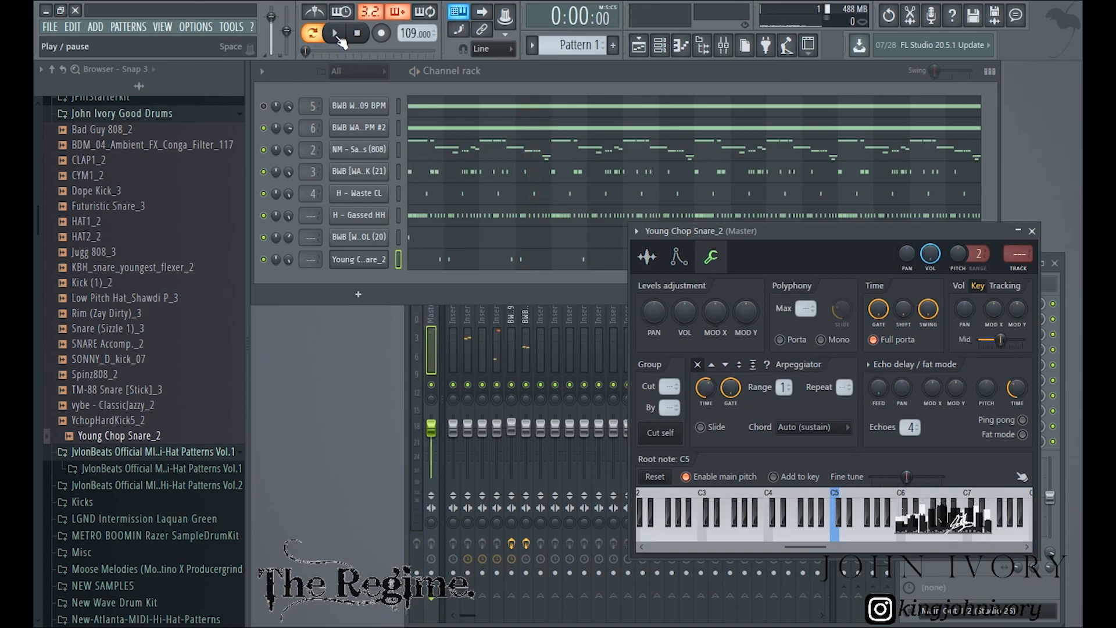
left_click(337, 35)
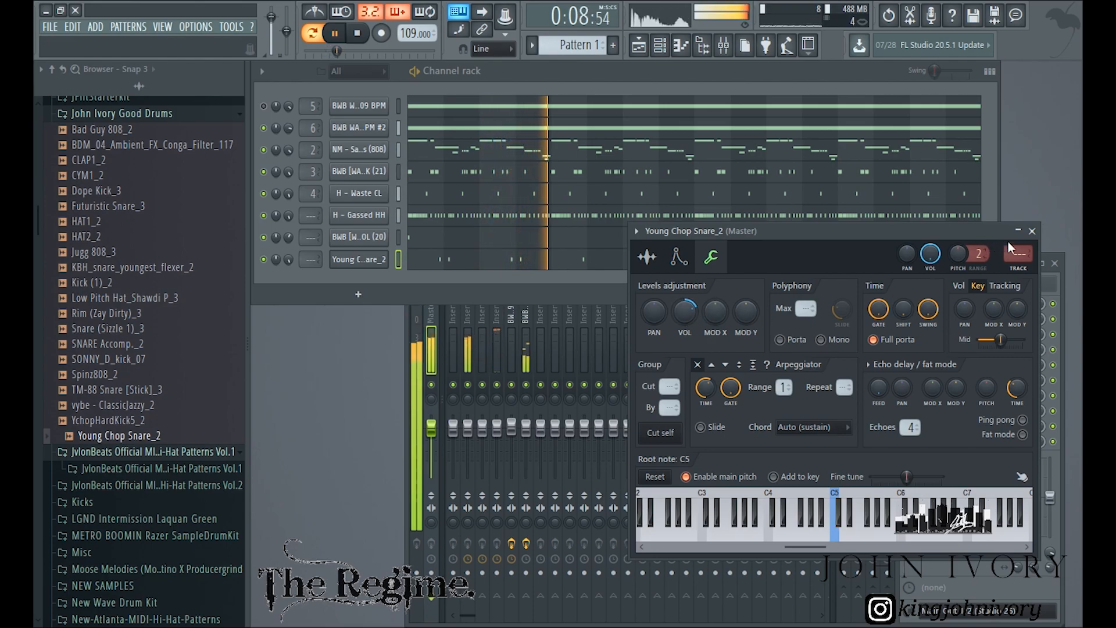
left_click(1032, 231)
Unmute the original BWB WAVE 4 loop, mute its #2 copy, and adjust the stereo separation of mixer track 5 during playback
left_click(265, 108)
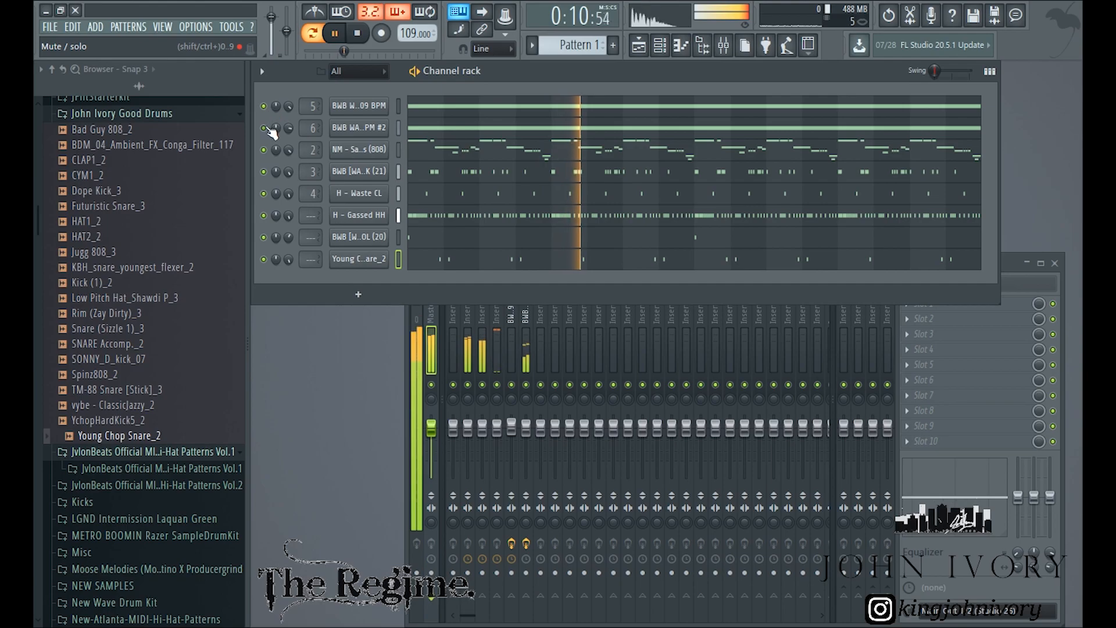
left_click_drag(358, 49, 309, 51)
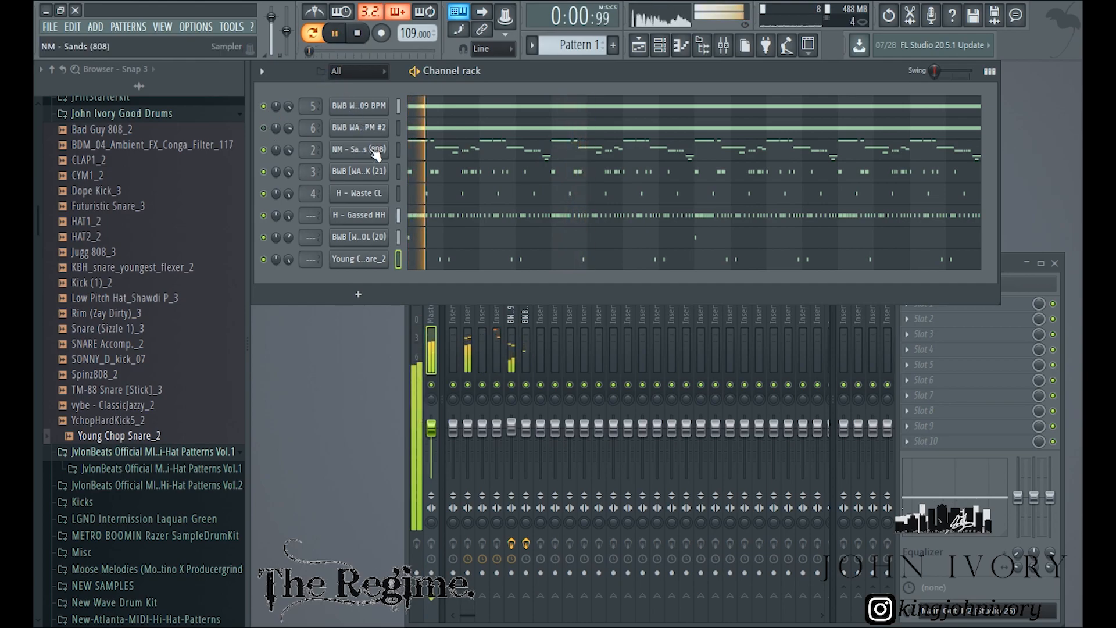
double_click(311, 107)
left_click(361, 36)
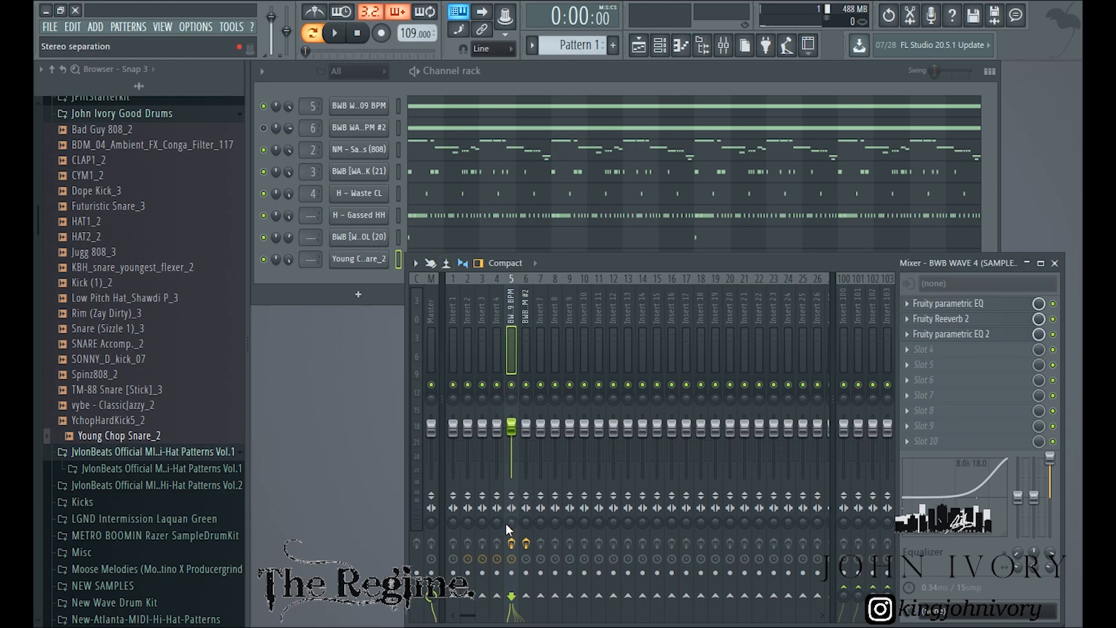
left_click(341, 39)
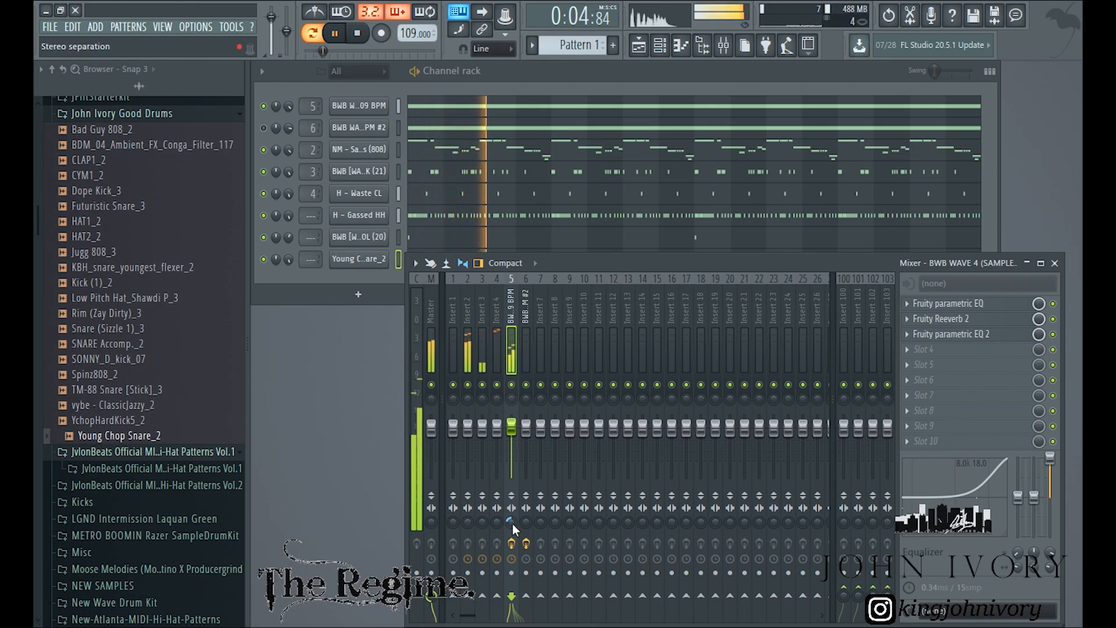
left_click_drag(512, 523, 513, 525)
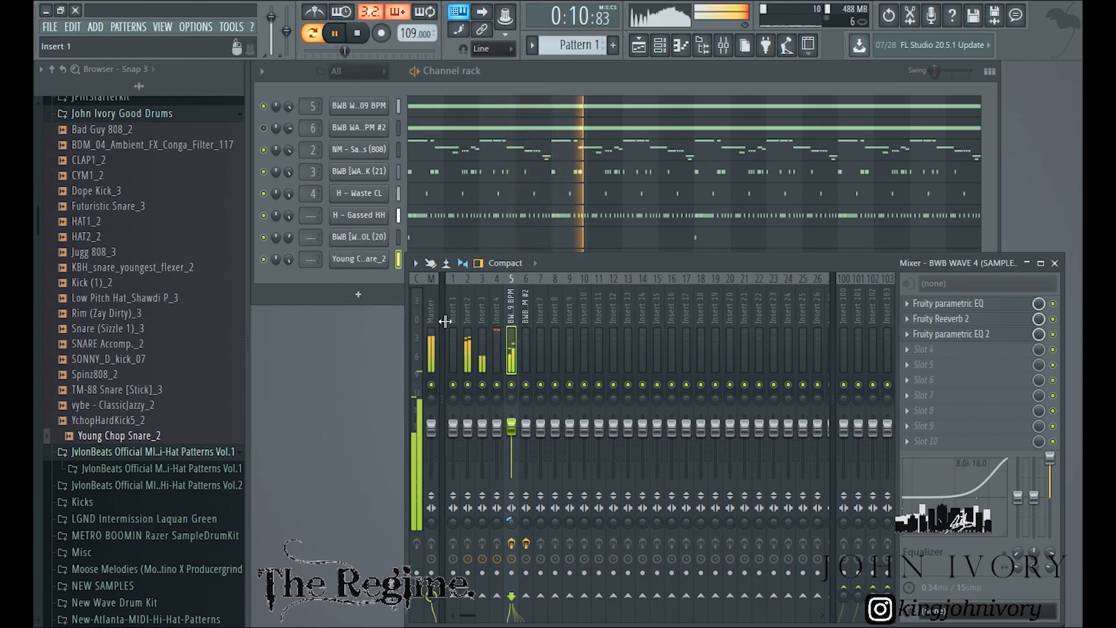
key("space")
Clone the BWB WAVE 4 109 BPM loop channel with its notes and route the clone to mixer track 7 with Gross Beat at X2 Speed
left_click(363, 105)
key("alt+c")
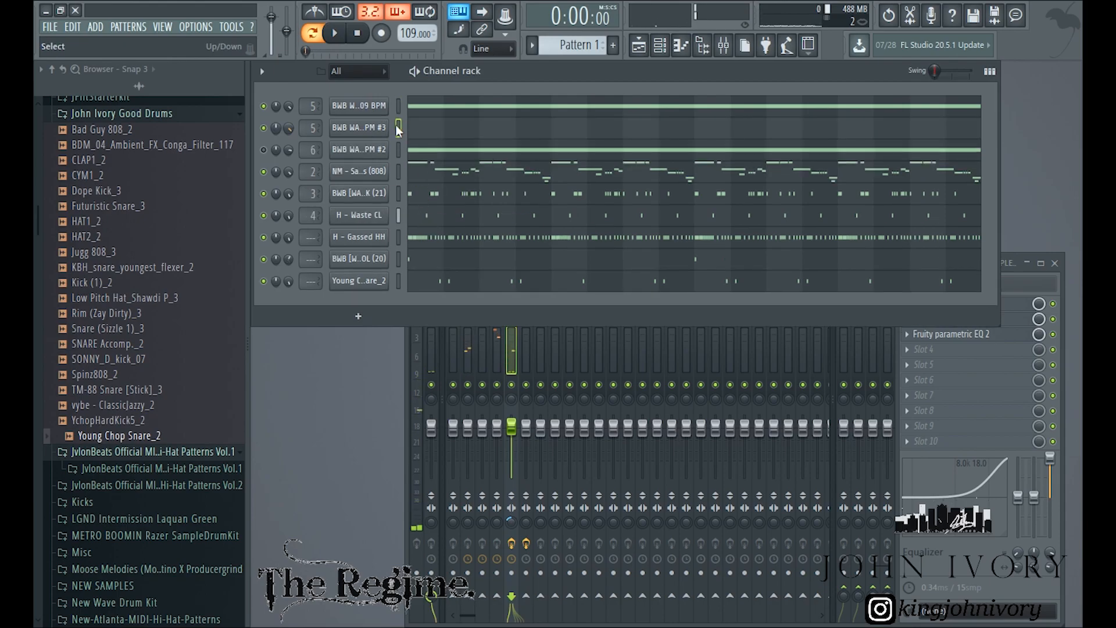
left_click(399, 127)
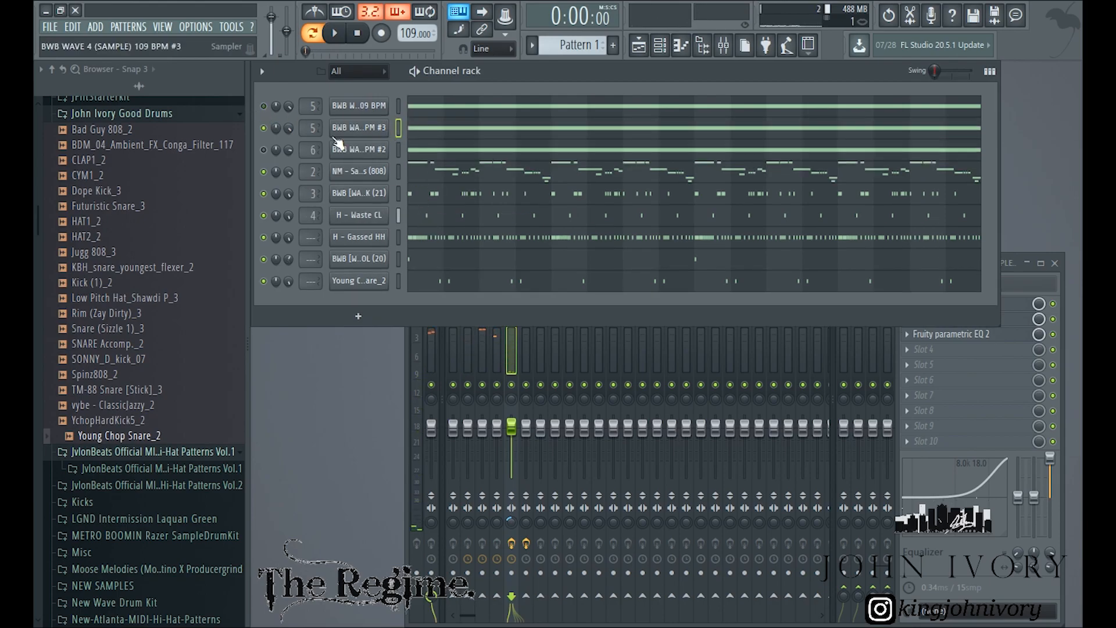
key("ctrl+l")
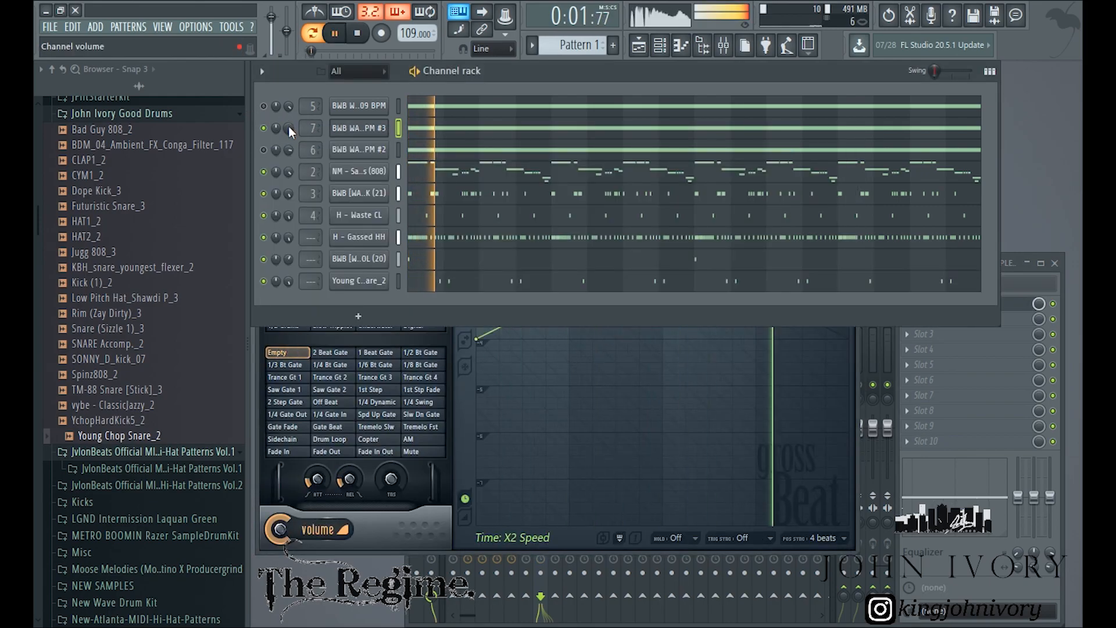
Unmute the original loop and balance the #3 copy's channel volume against it during playback
mouse_move(289, 128)
left_mouse_down()
mouse_move(289, 142)
mouse_move(294, 132)
left_mouse_up()
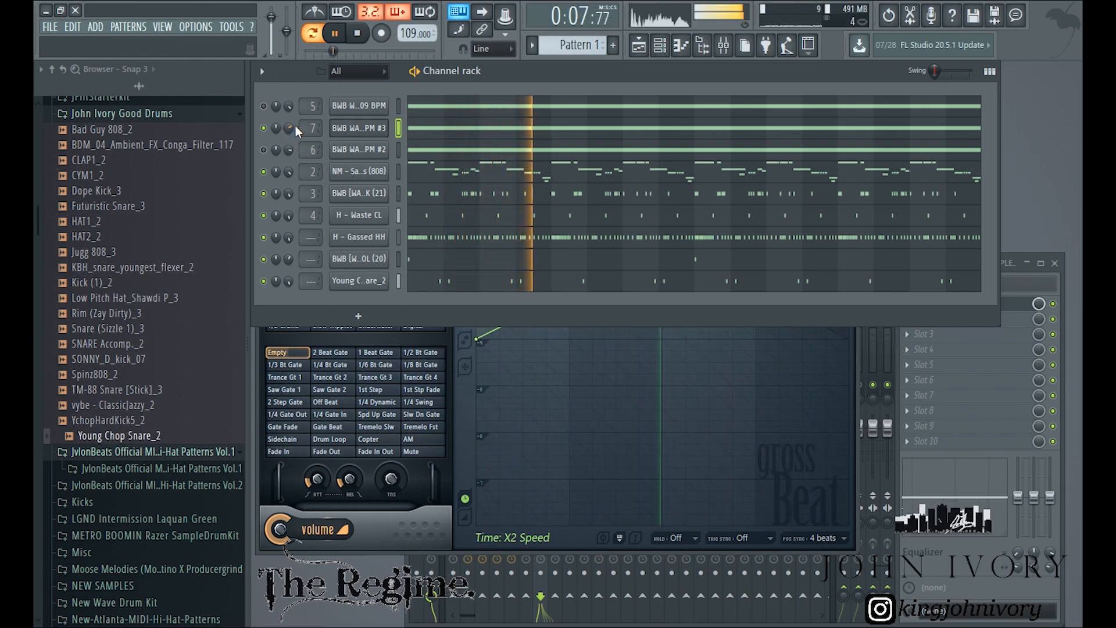
left_click(442, 340)
left_click(507, 78)
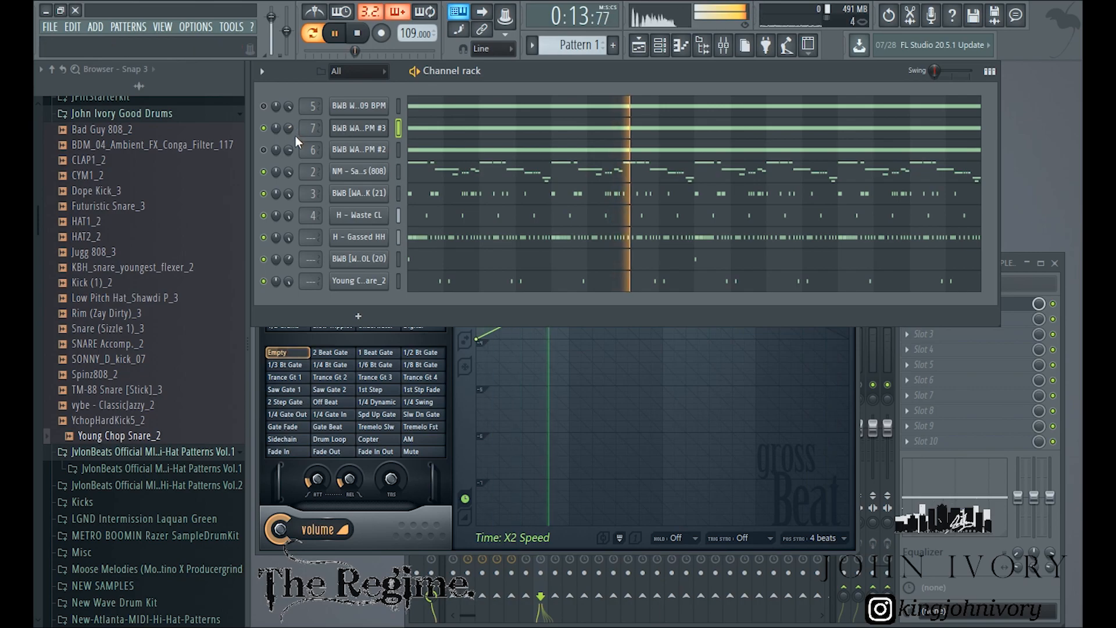
left_click(263, 106)
key("space")
key("space")
left_click_drag(288, 129, 288, 135)
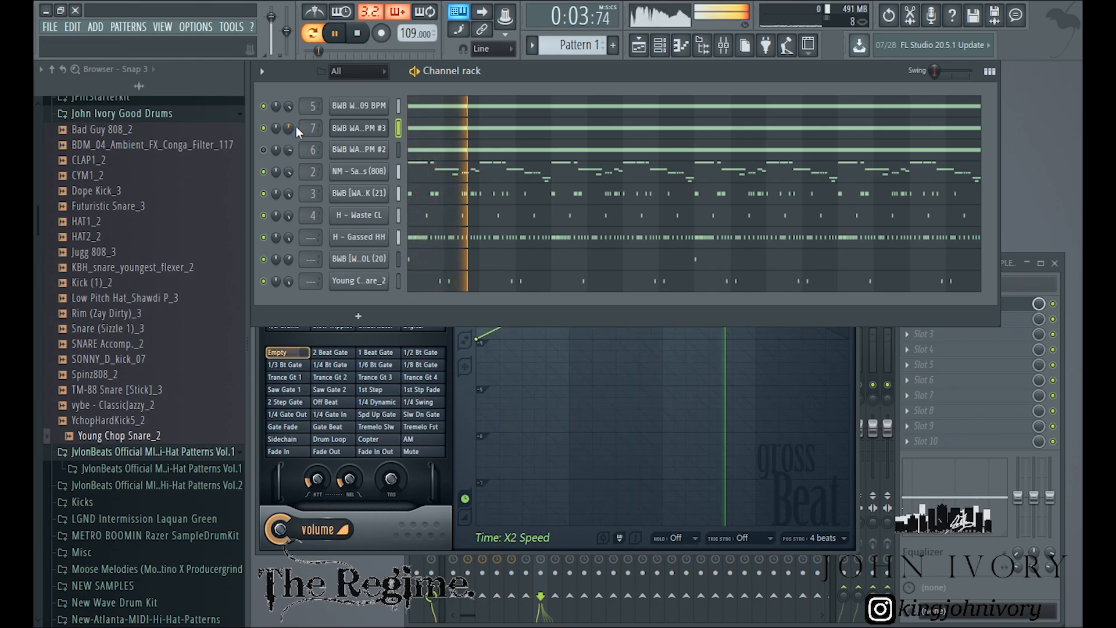
left_click(304, 128)
left_click_drag(286, 131, 286, 125)
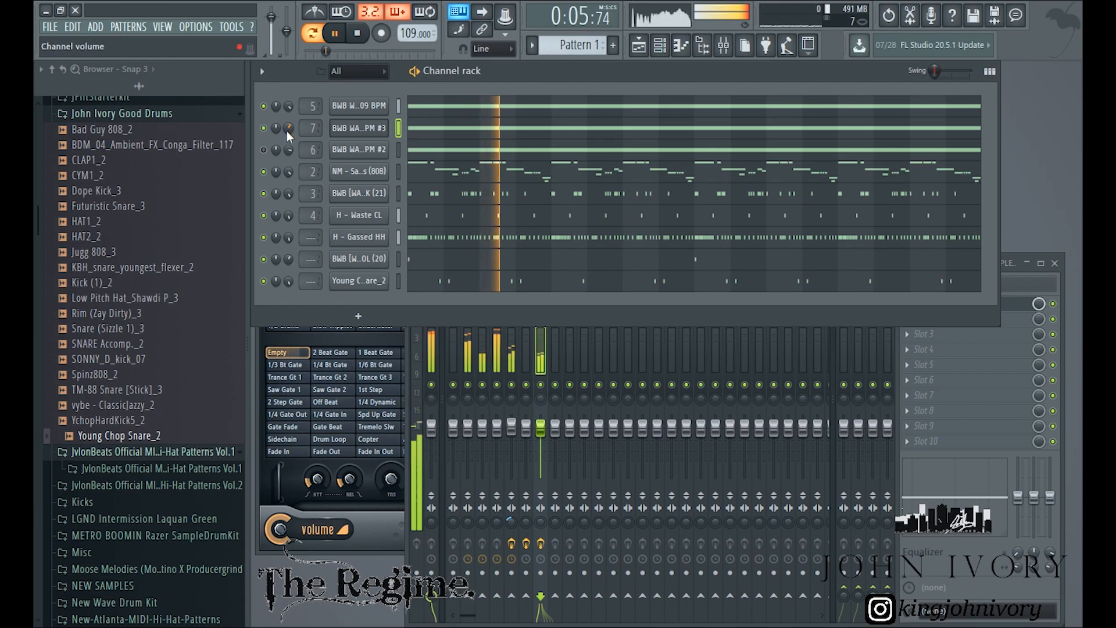
Add PanCake2 to slot 2 of the #3 copy's mixer track with Mix at 60%, and fine-tune that channel's volume
left_click(866, 329)
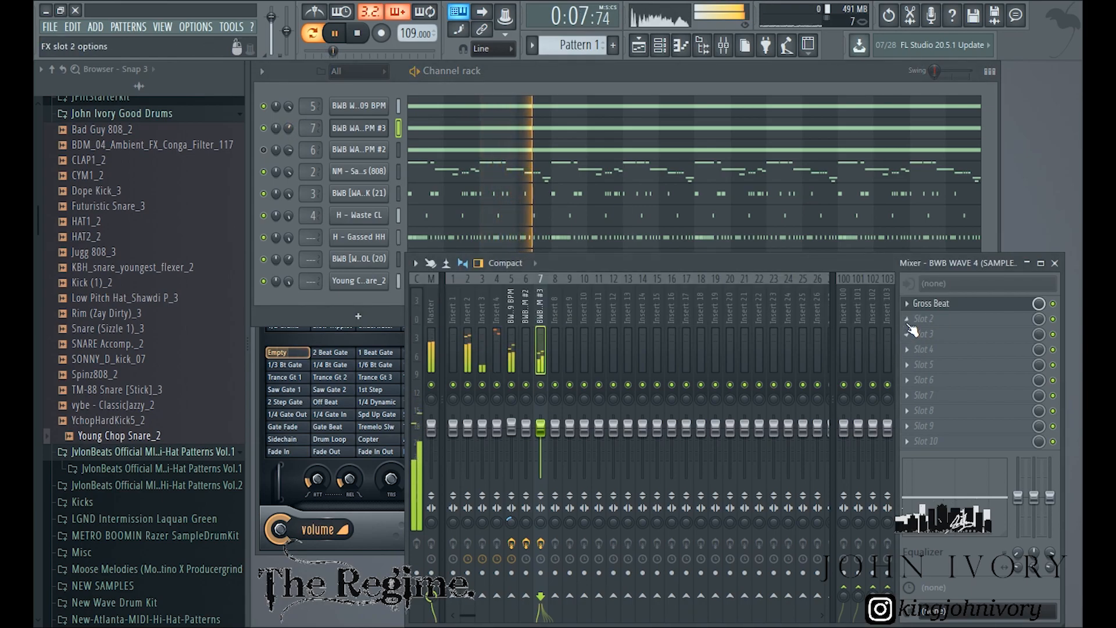
left_click(735, 607)
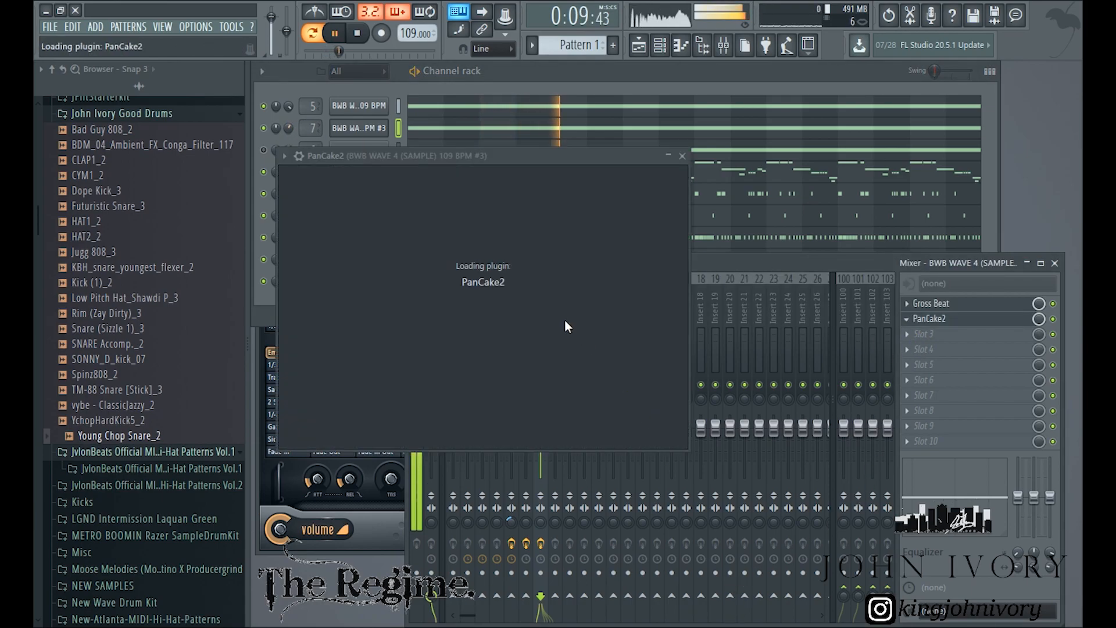
left_click_drag(590, 334, 592, 349)
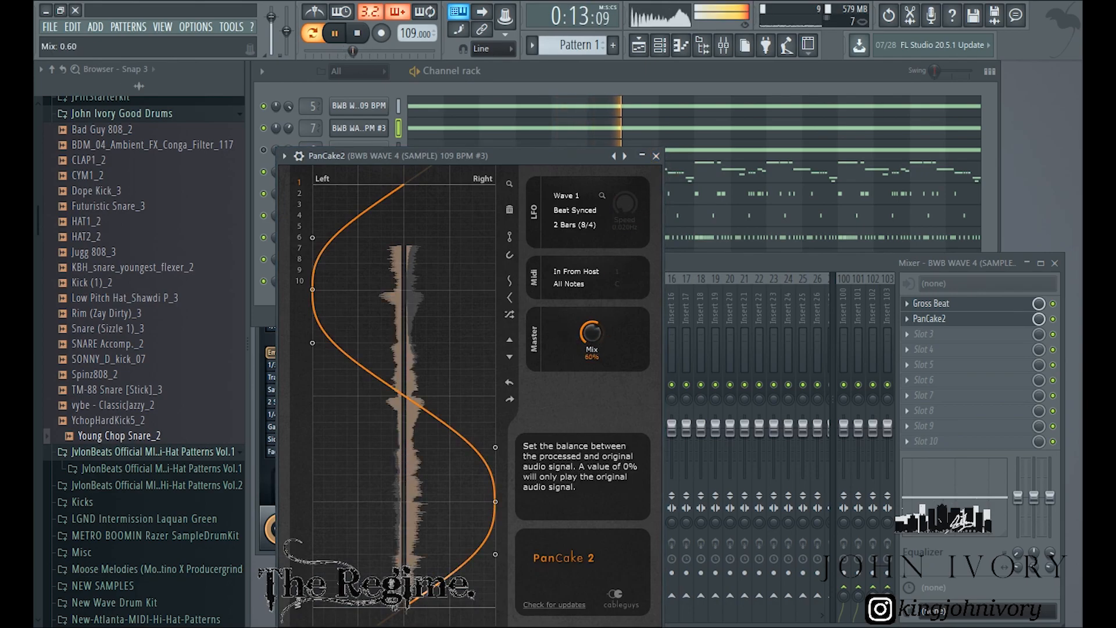
left_click(656, 155)
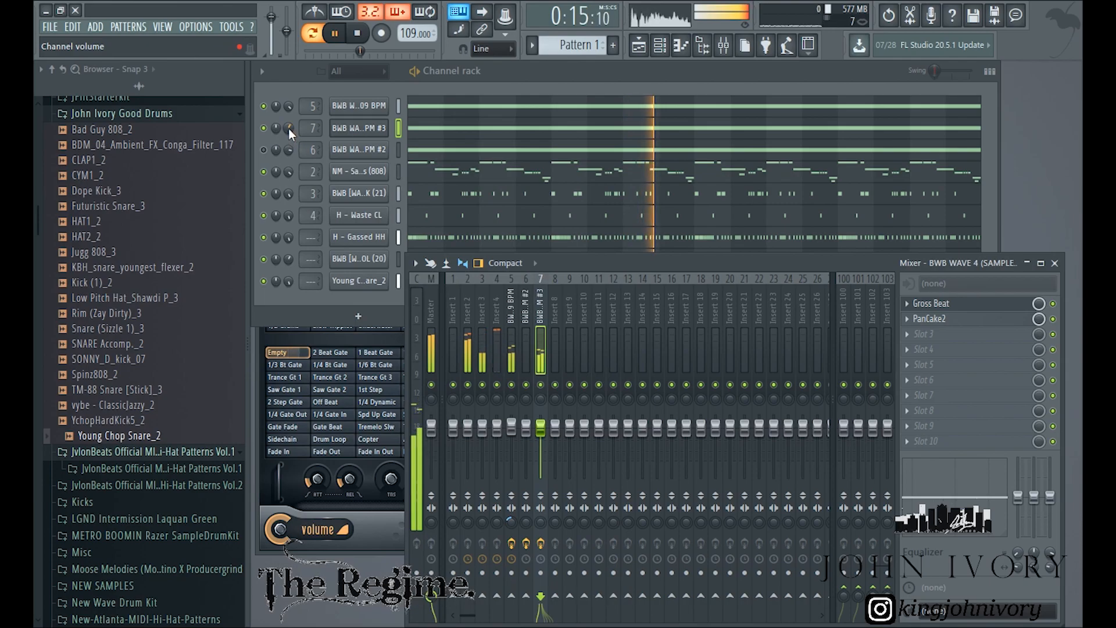
left_click(288, 128)
Mute the KICK (21) channel and the #2 and #3 loop copies during playback, and close the mixer and the loop's sampler window
left_click(263, 150)
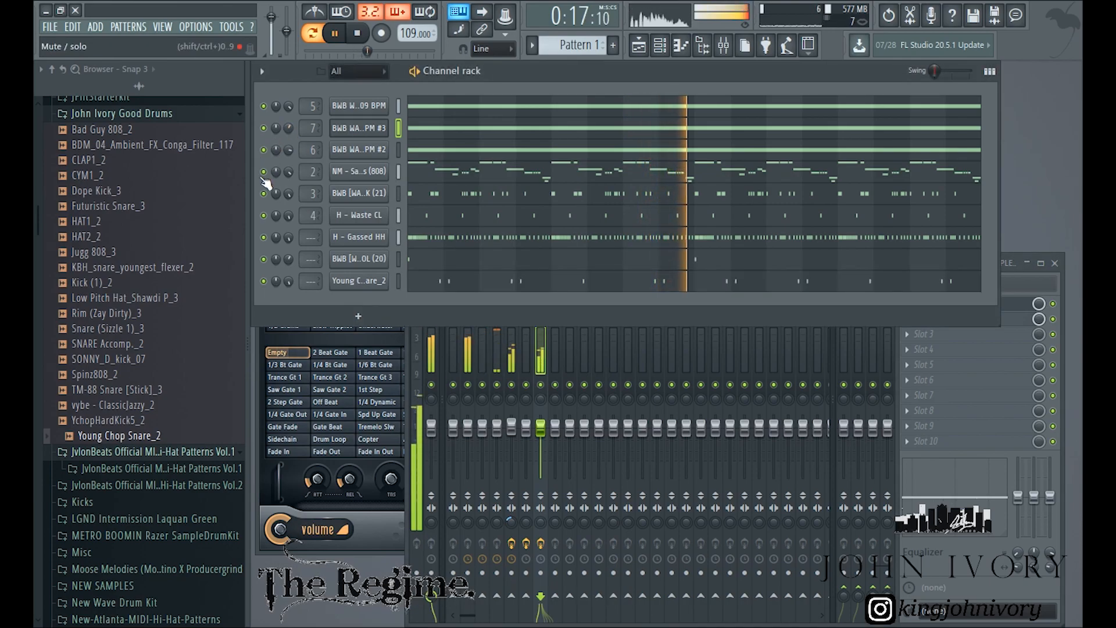
left_click(263, 193)
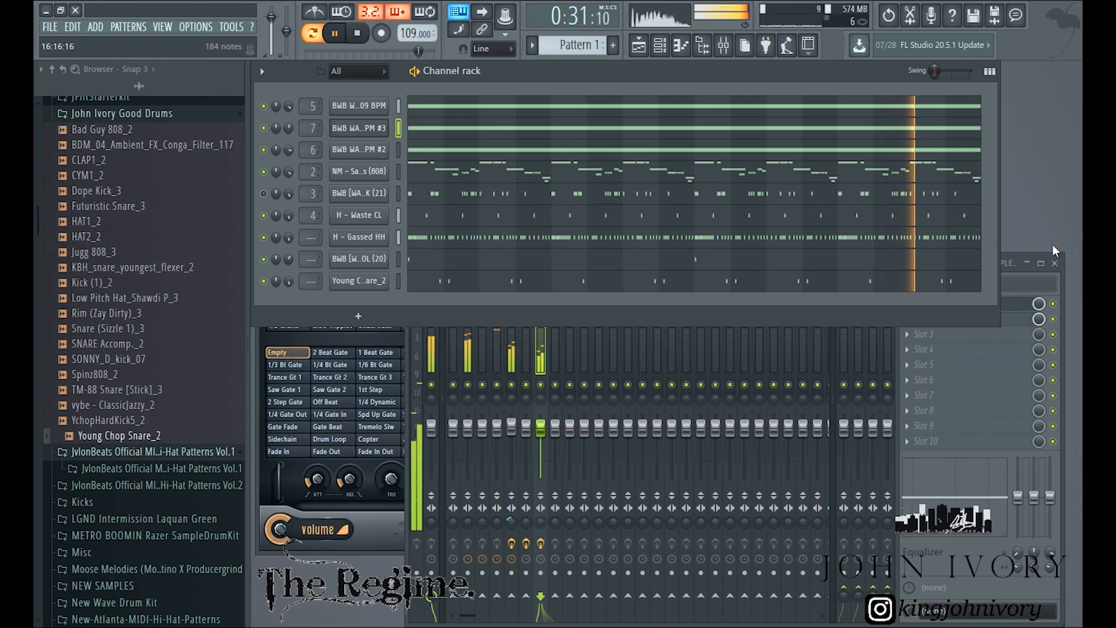
left_click(1054, 263)
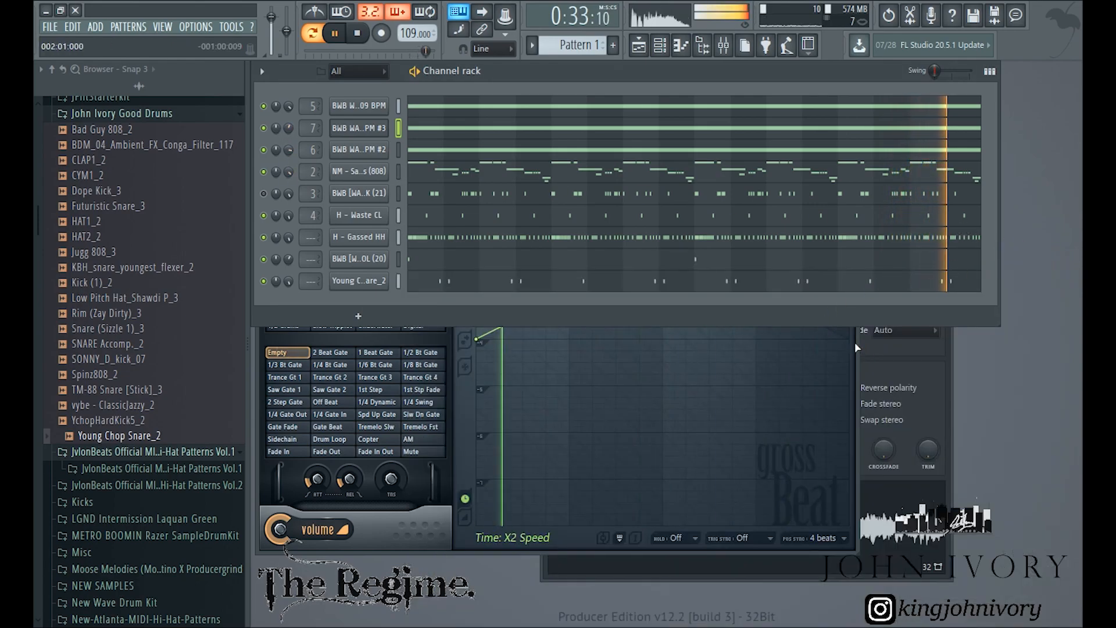
left_click(263, 150)
left_click(263, 128)
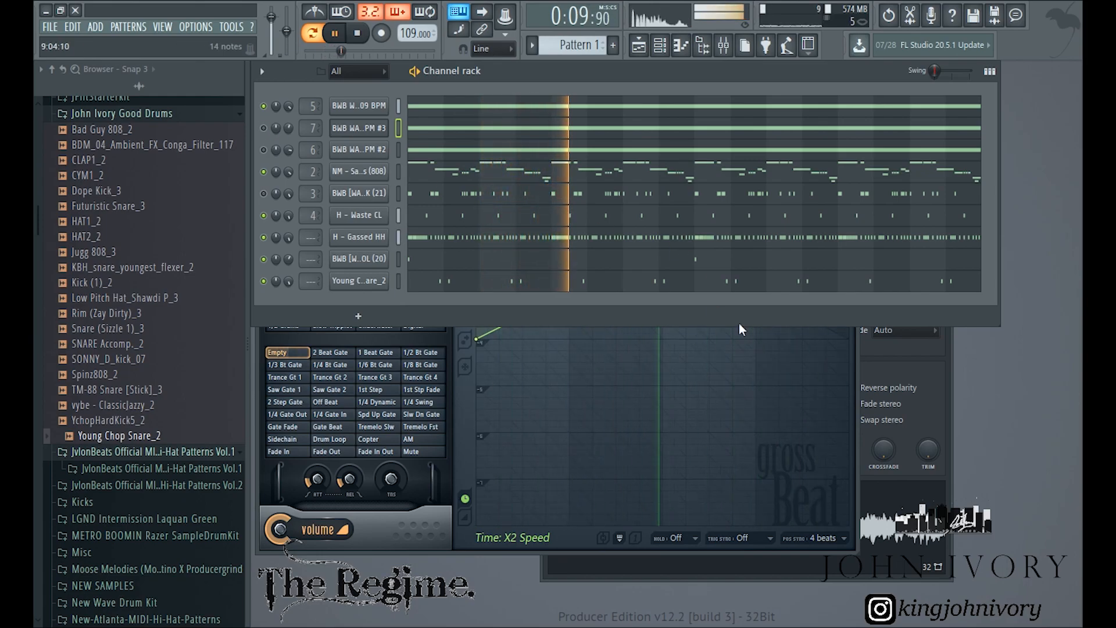
left_click(948, 346)
left_click(945, 254)
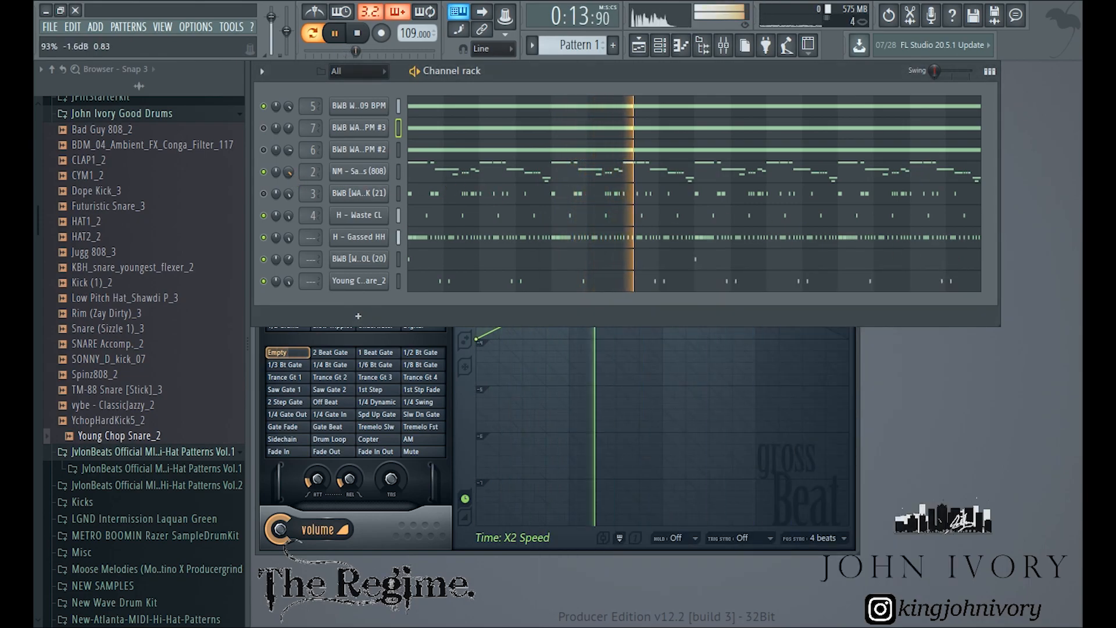
Fine-tune the 808 channel volume with KICK (21) unmuted during playback, and close the Gross Beat window
left_click_drag(292, 174, 292, 164)
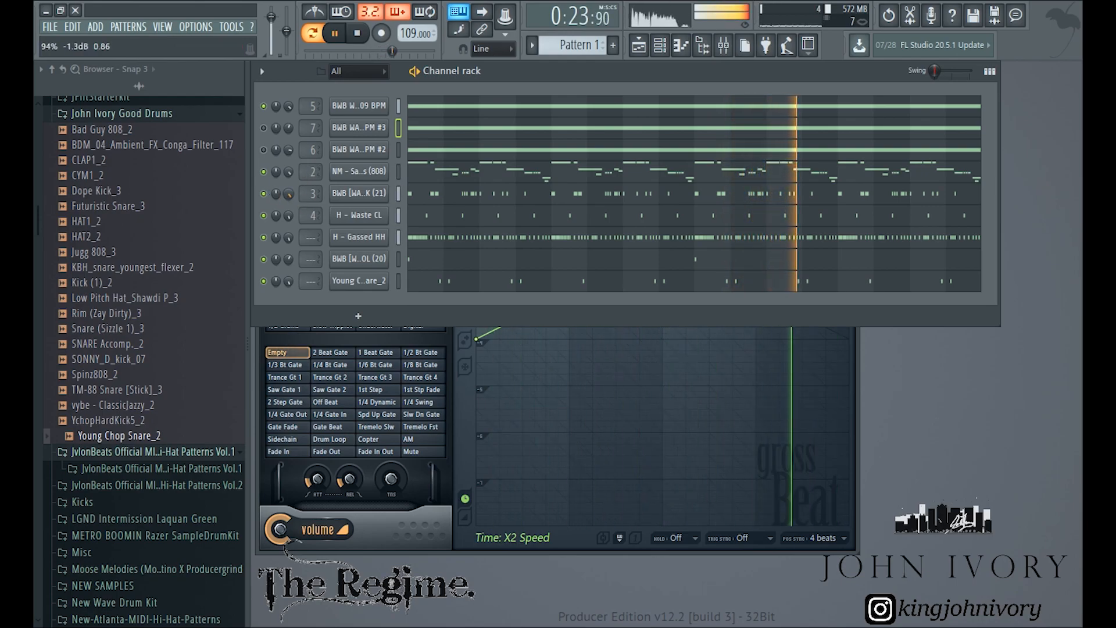
left_click(359, 38)
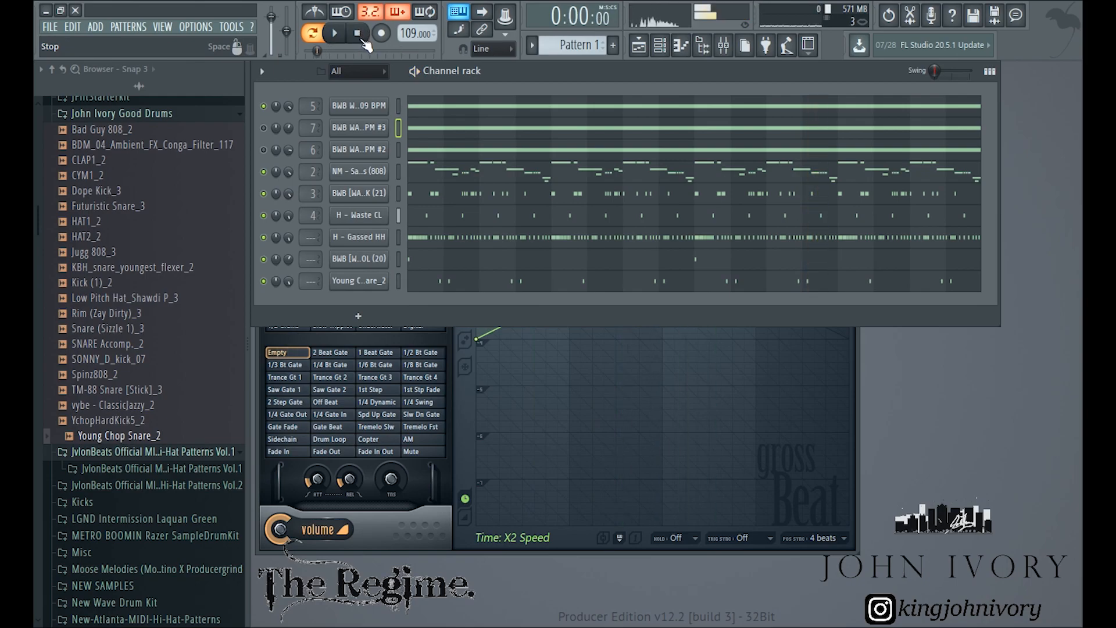
left_click(859, 346)
left_click(853, 143)
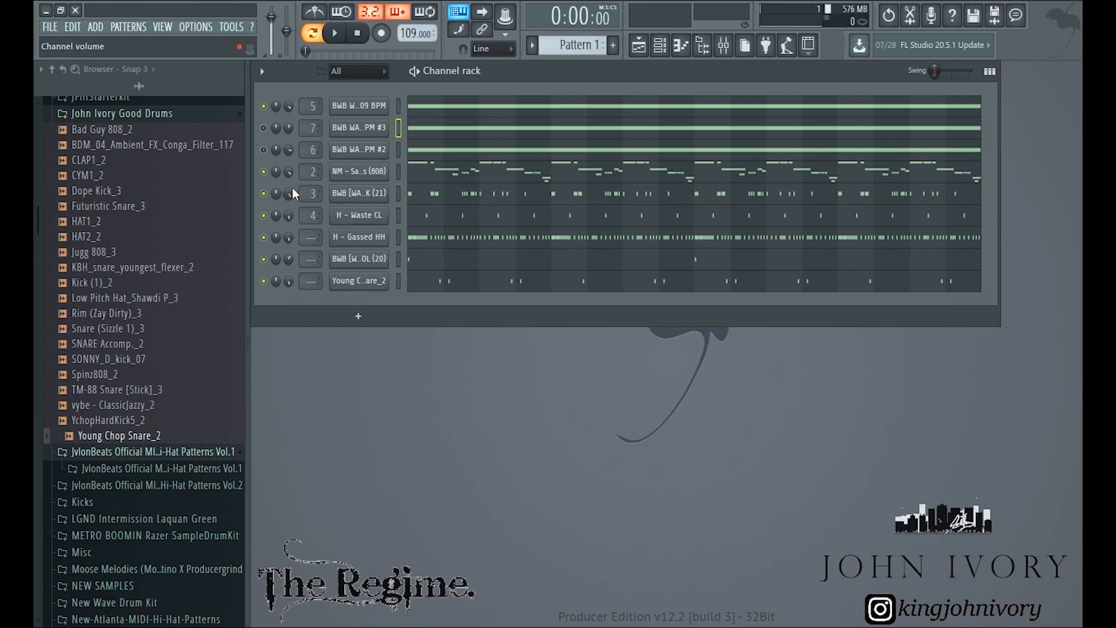
Check the KICK (21) sample in its sampler window and mute every channel except the 808 and that kick
left_click(378, 194)
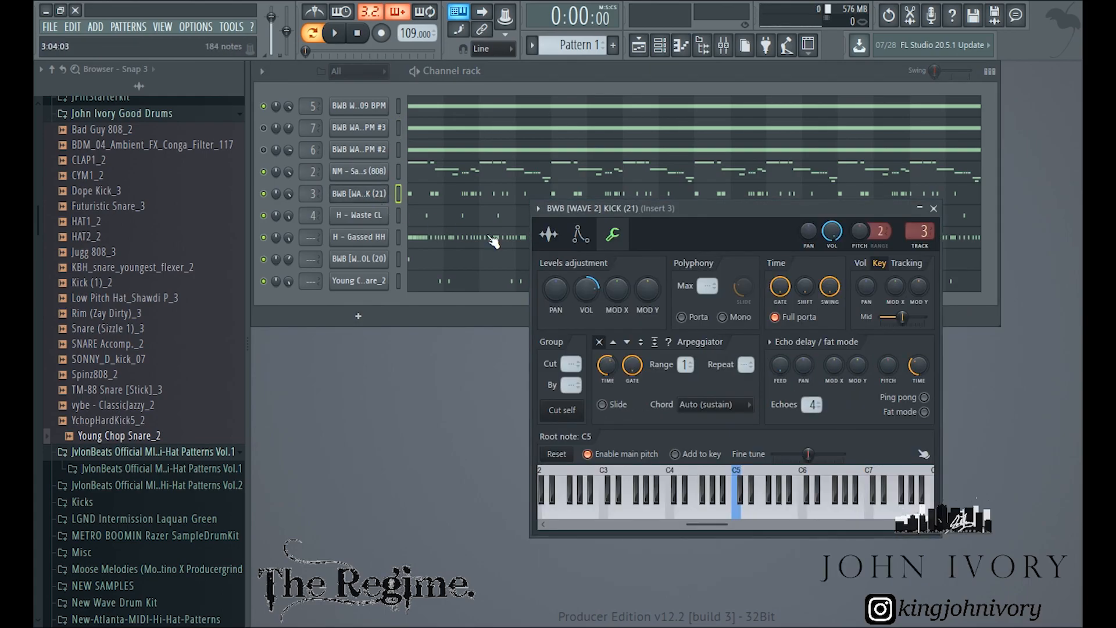
left_click(548, 234)
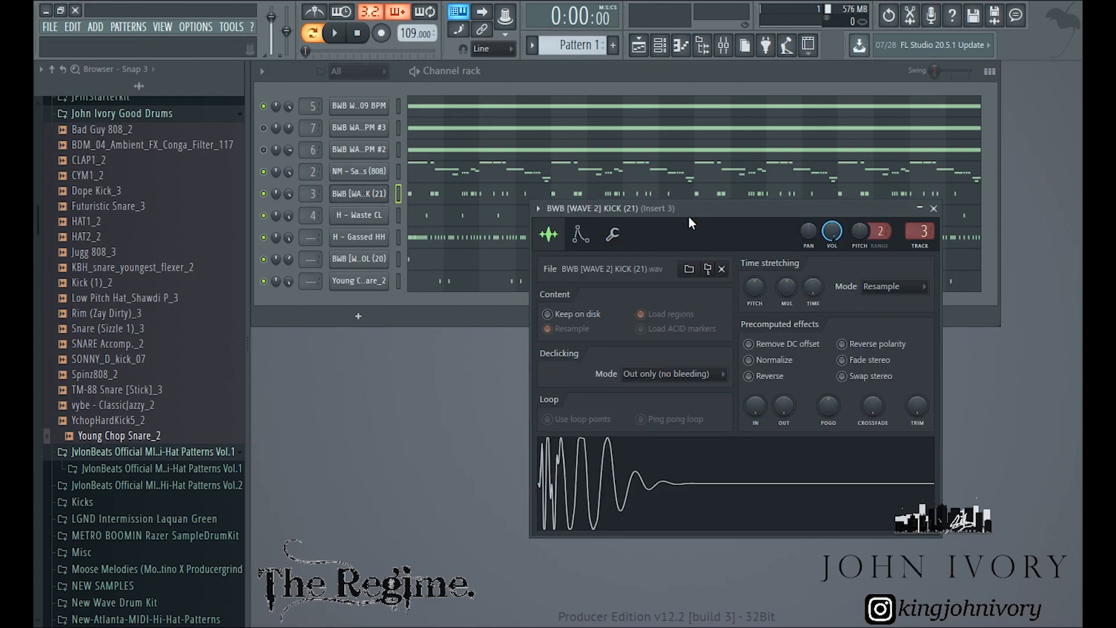
left_click(270, 201)
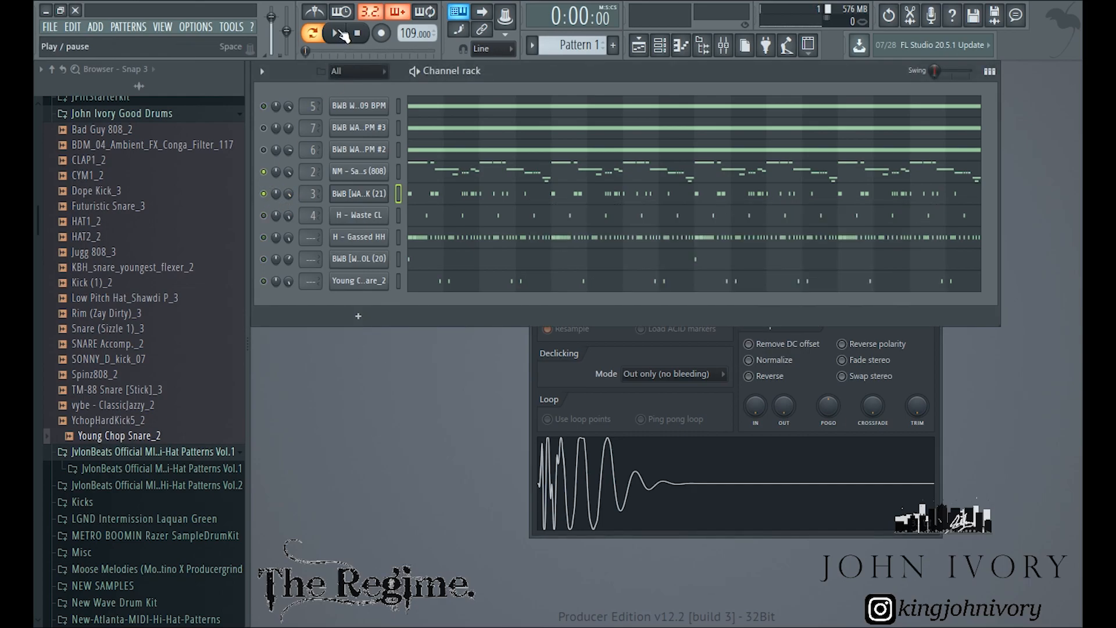
left_click(340, 33)
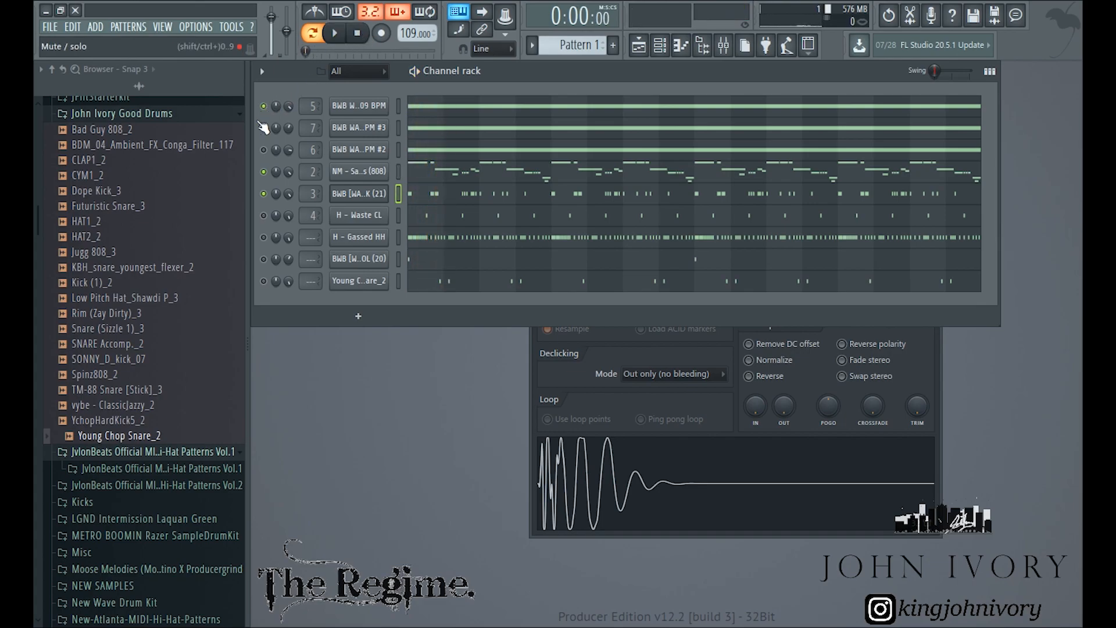
left_click(347, 33)
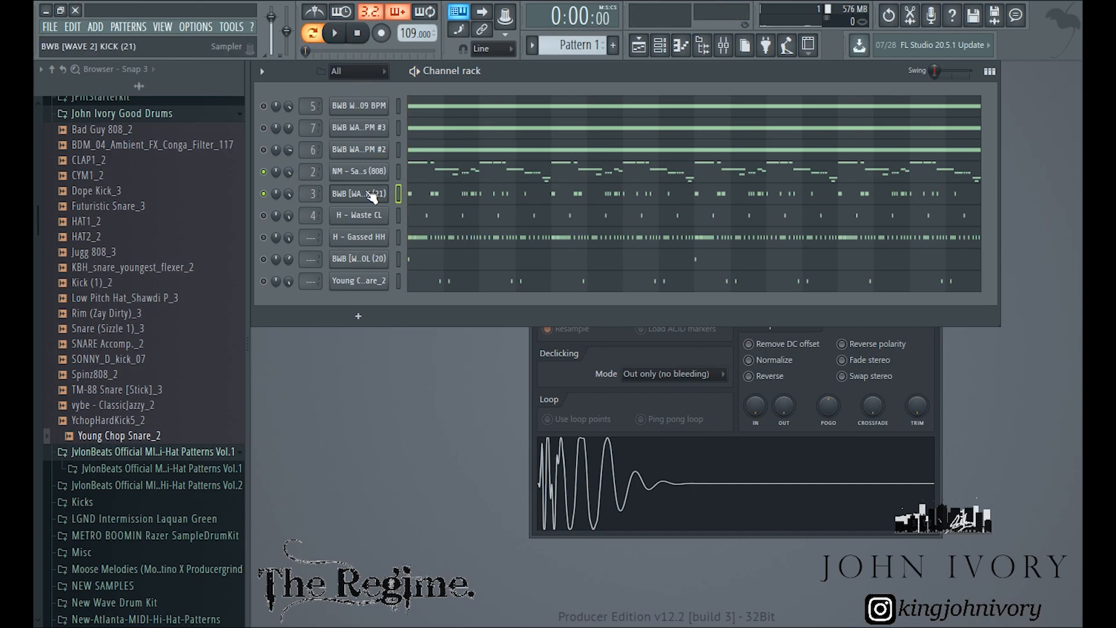
left_click(937, 342)
left_click(932, 210)
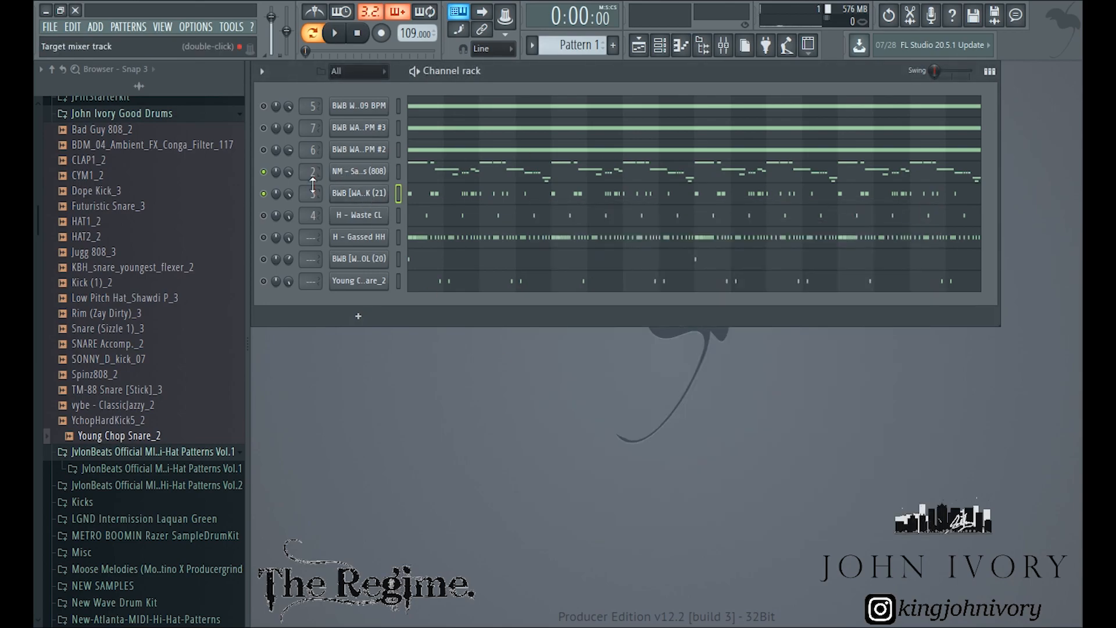
Fine-tune the KICK (21) channel volume against the 808 during playback
left_click(343, 35)
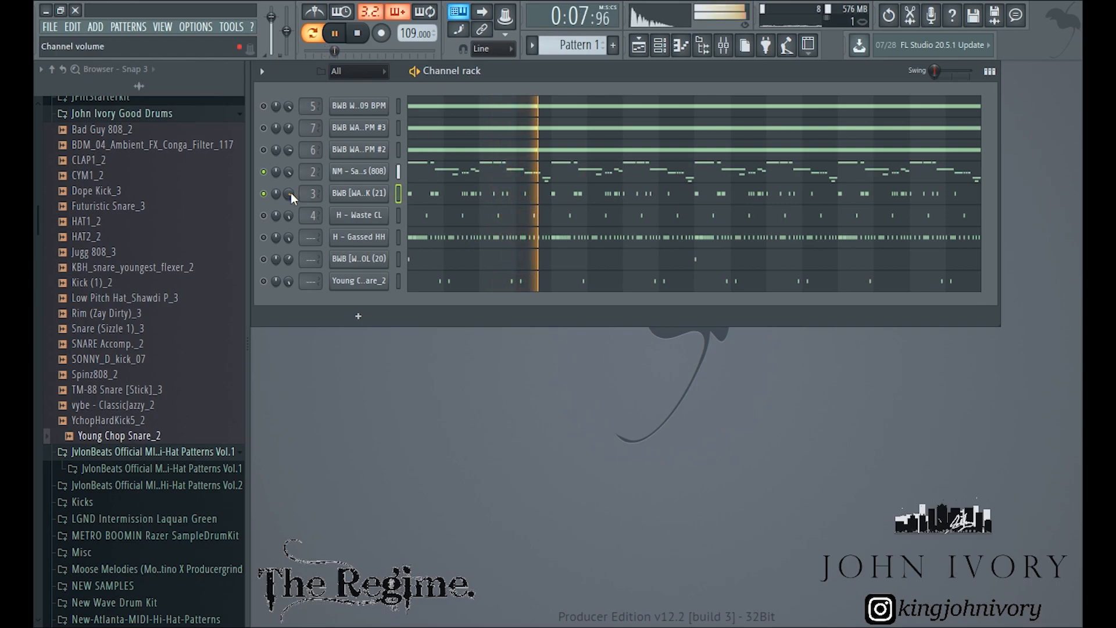
left_click_drag(290, 193, 291, 191)
key("space")
Unmute the H - Waste CL, H - Gassed HH, (20) and Young Chop Snare_2 channels while auditioning the drums
left_click(265, 217)
key("space")
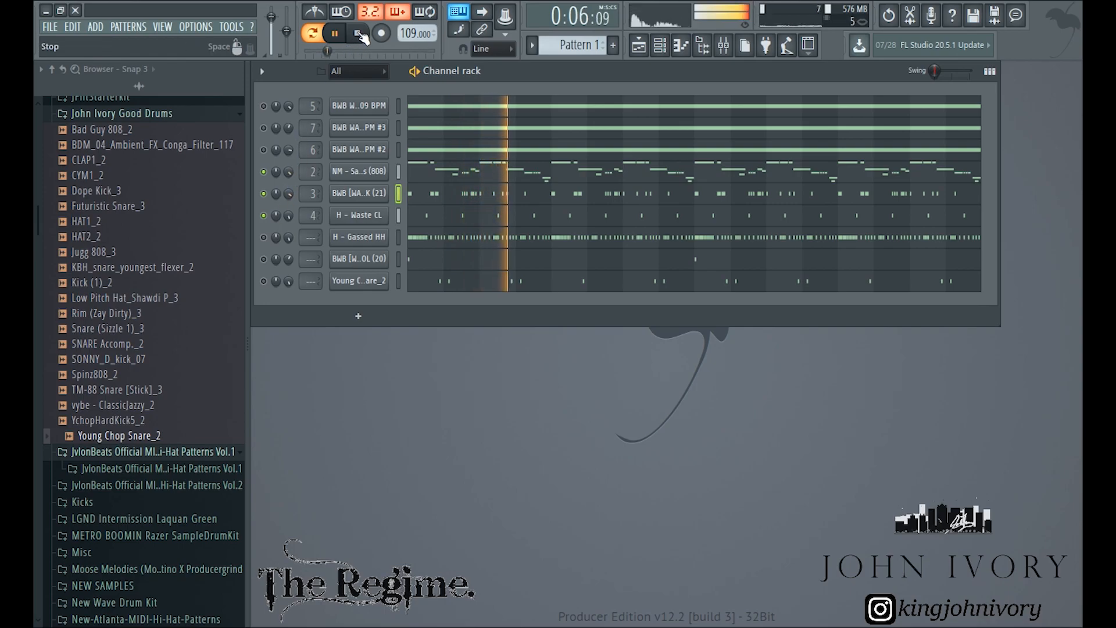
left_click(263, 258)
left_click(263, 280)
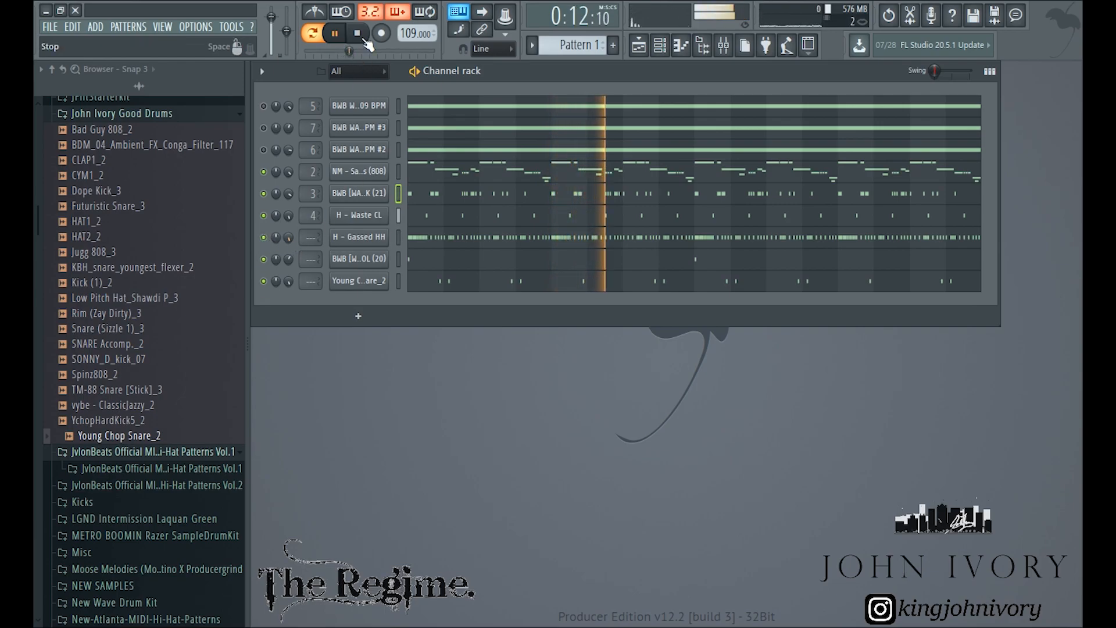
key("space")
Raise the H - Gassed HH channel's volume multiplier to about 135% and route the channel to mixer track 8
left_click(356, 237)
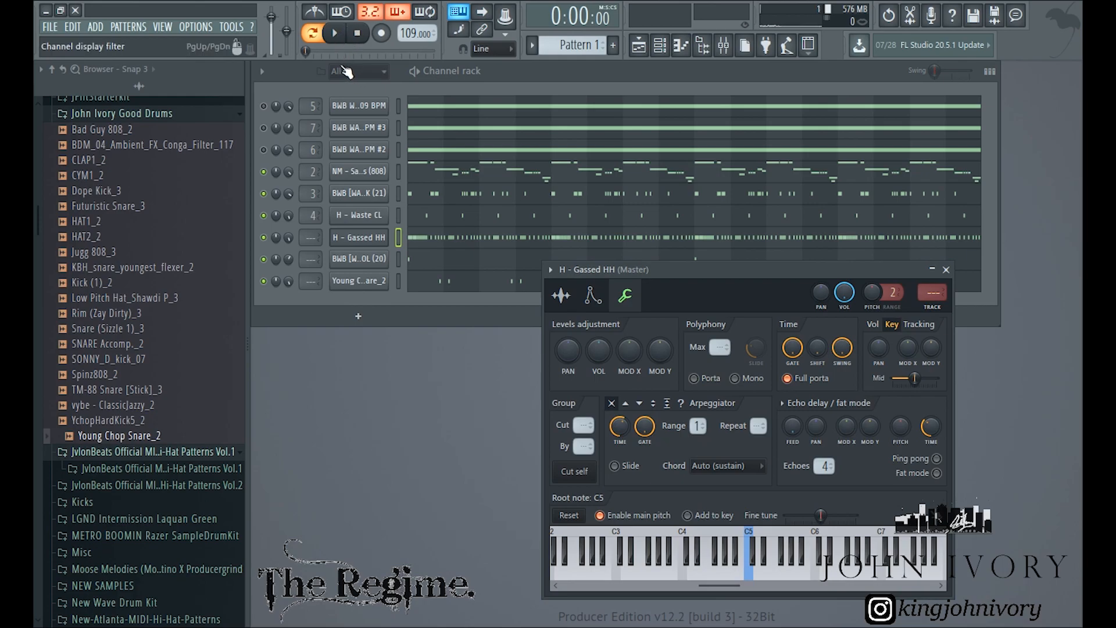
key("space")
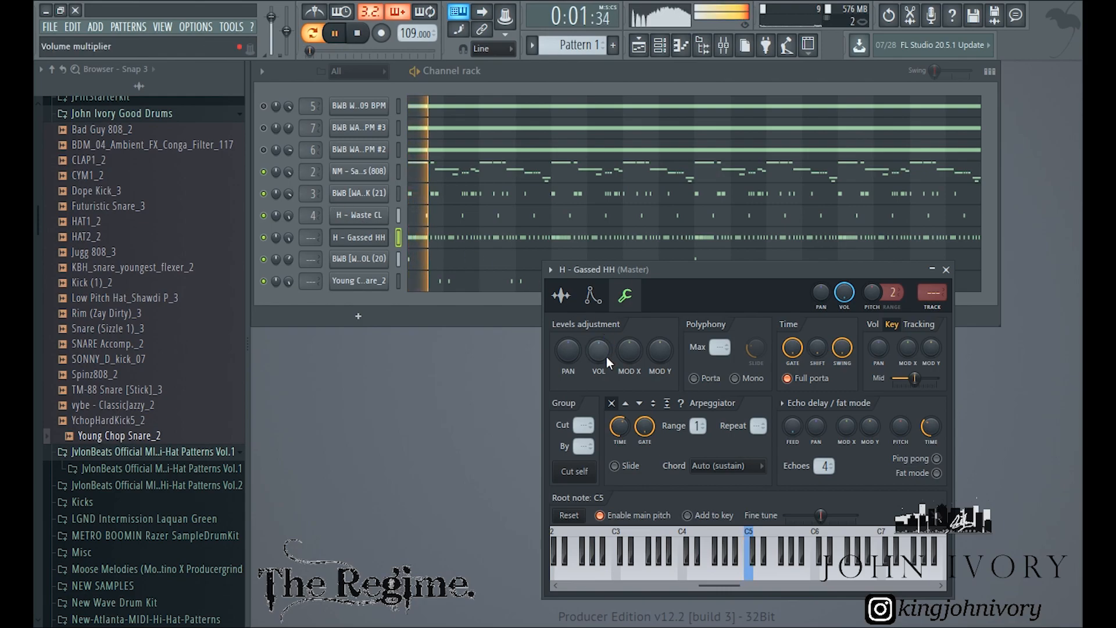
left_click_drag(596, 347, 595, 351)
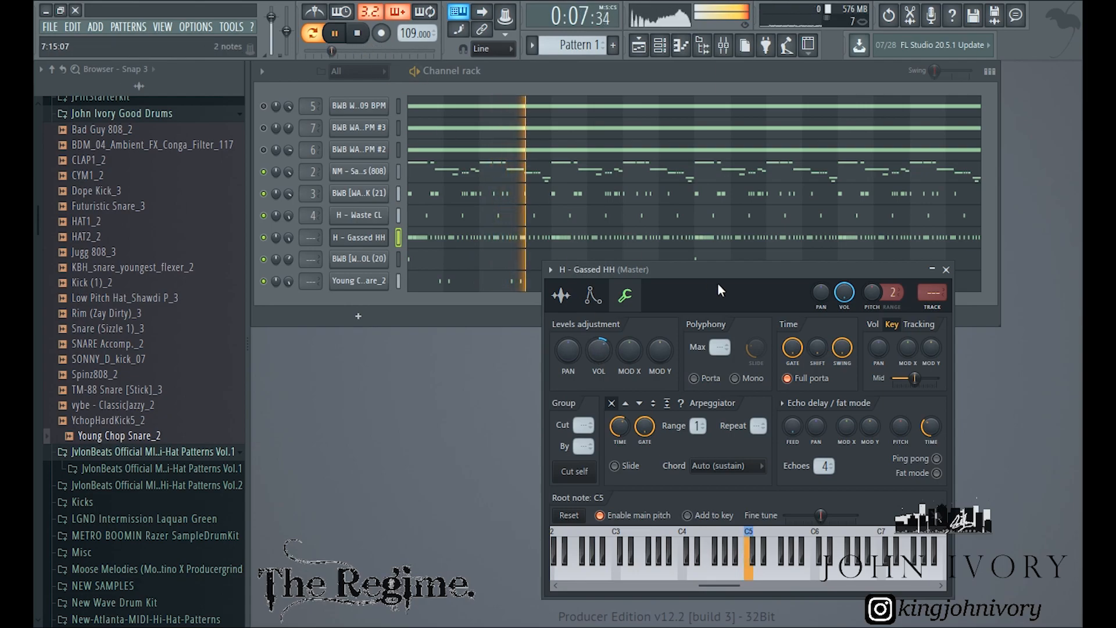
key("ctrl+l")
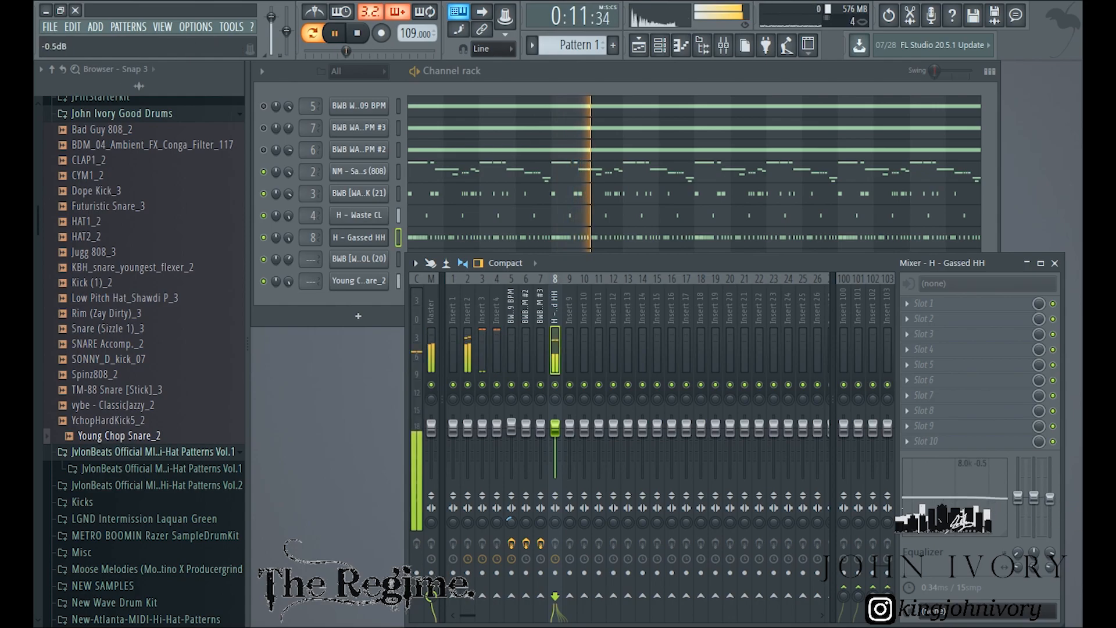
left_click_drag(602, 264, 597, 345)
left_click(665, 289)
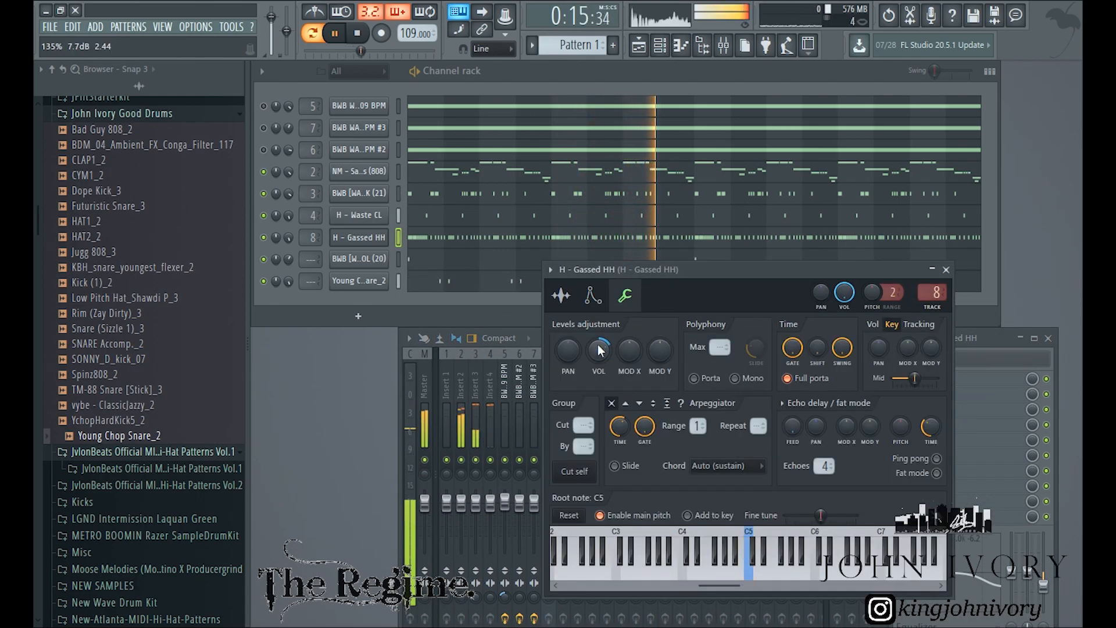
Unmute the original loop during playback, and close the mixer and the H - Gassed HH channel window
left_click(1011, 553)
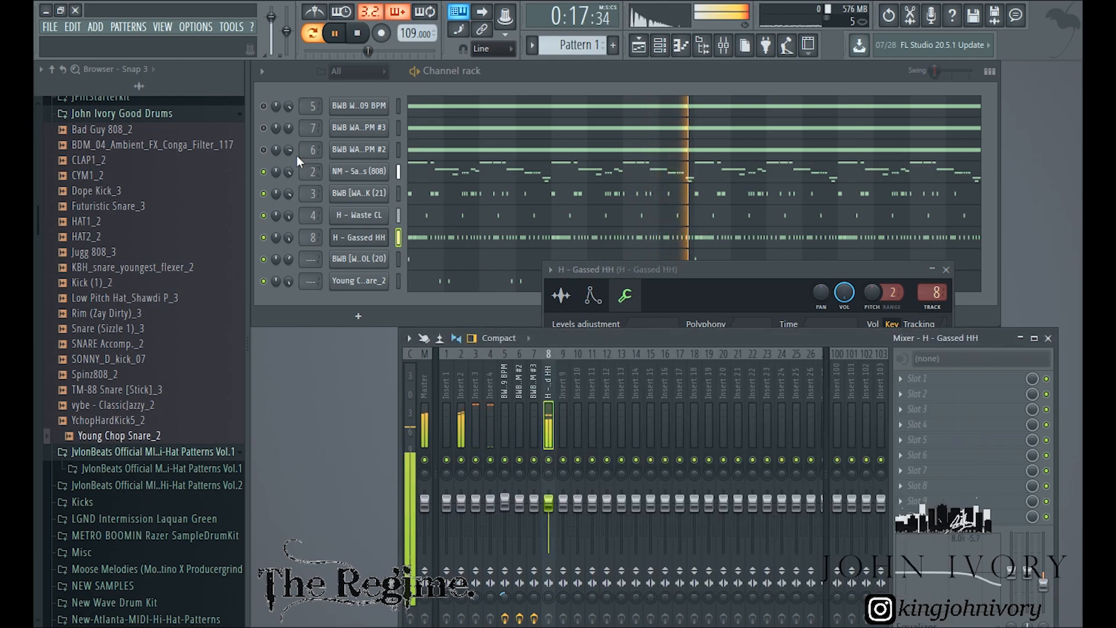
left_click(263, 105)
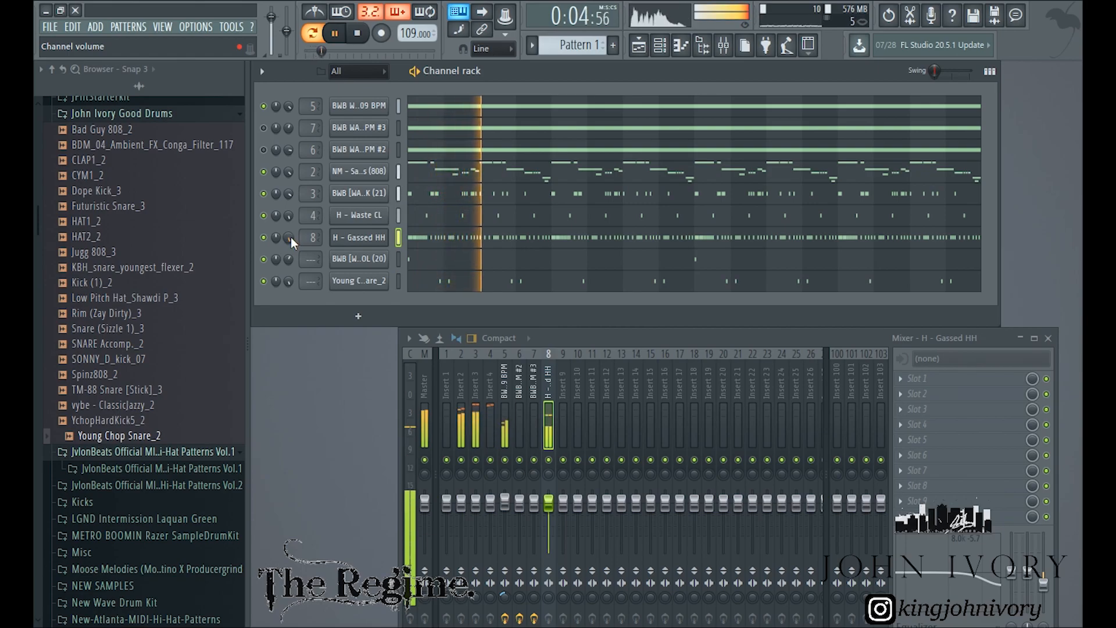
left_click(359, 34)
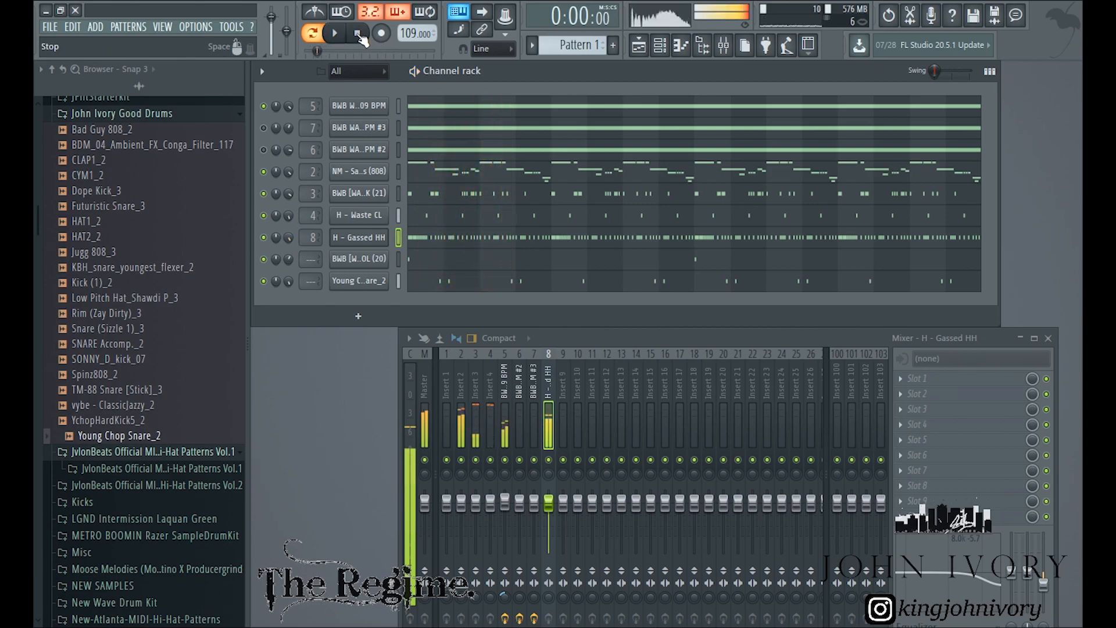
left_click(1048, 338)
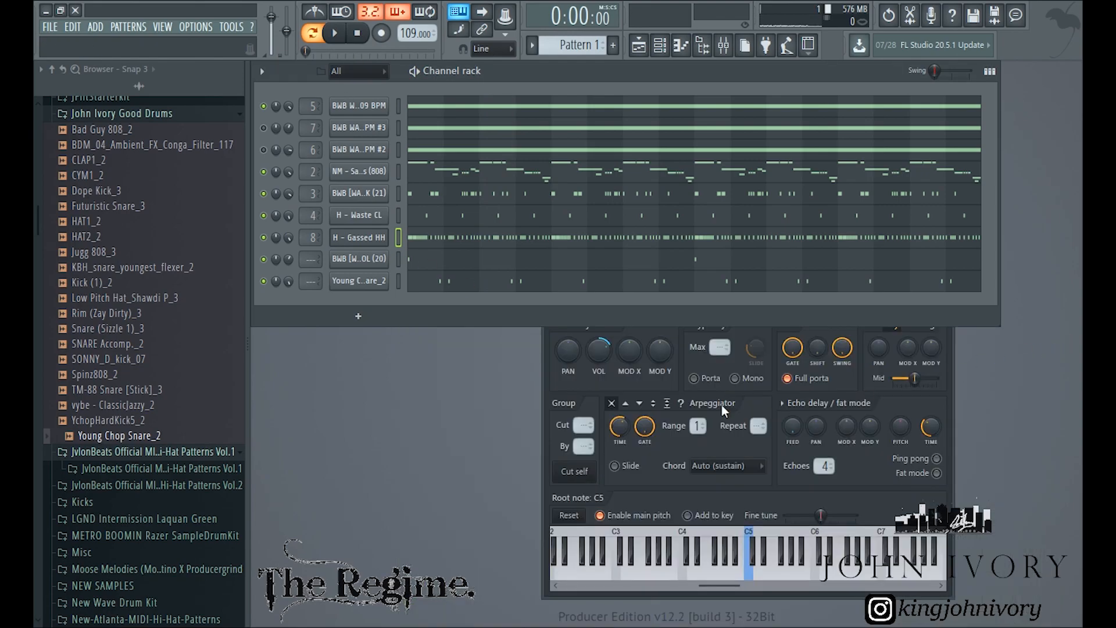
left_click(895, 333)
left_click(947, 267)
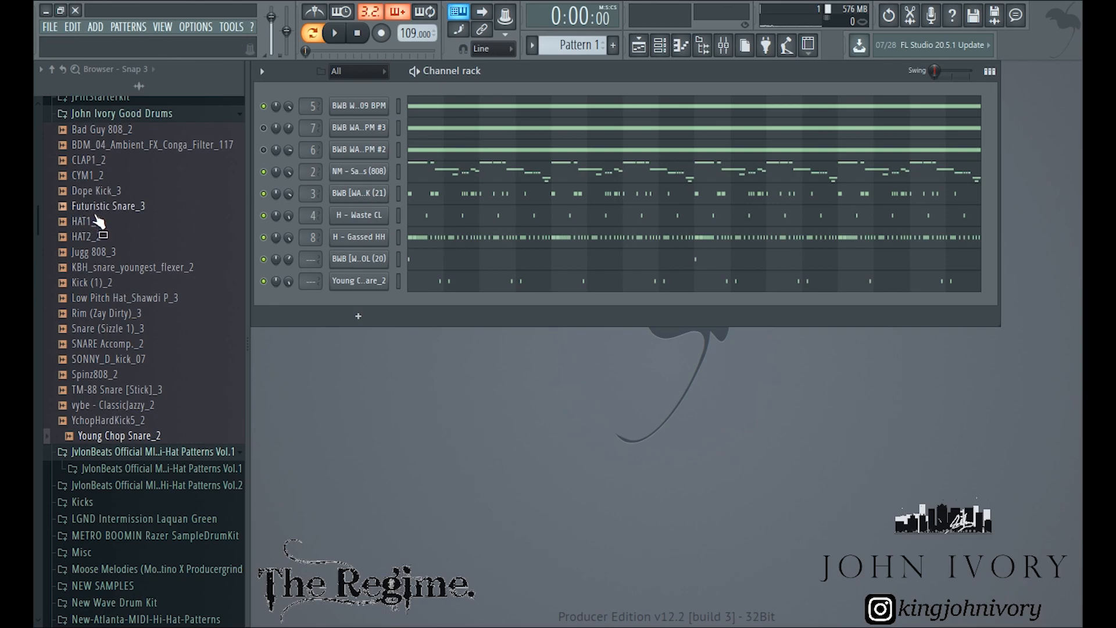
Collapse the John Ivory Good Drums folder in the browser
scroll(120, 255, "up", 3)
left_click(123, 300)
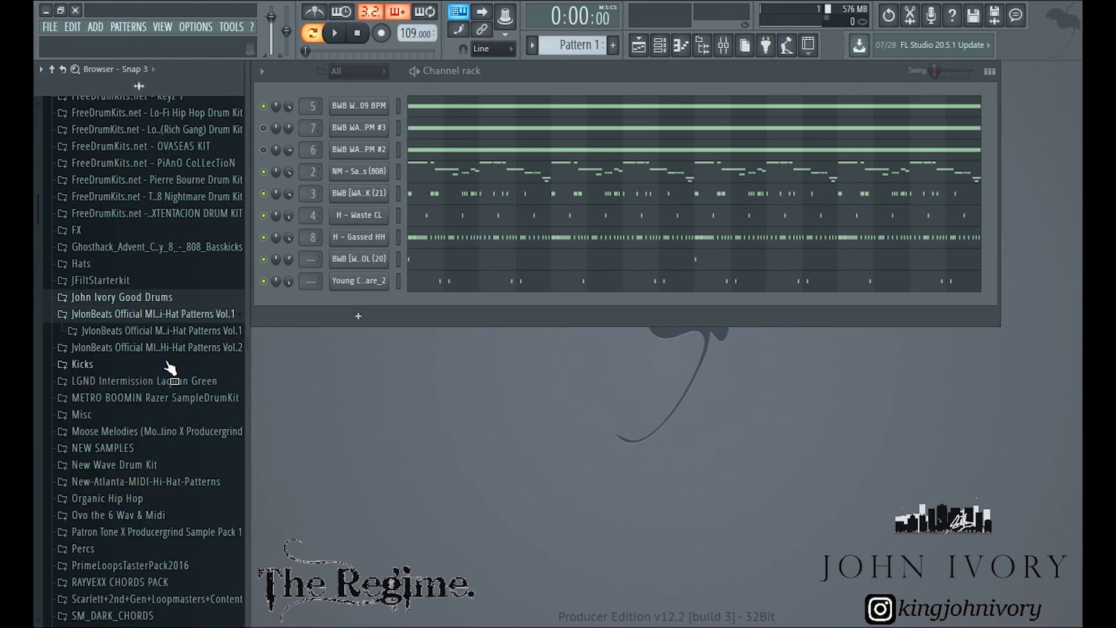
scroll(180, 312, "up", 4)
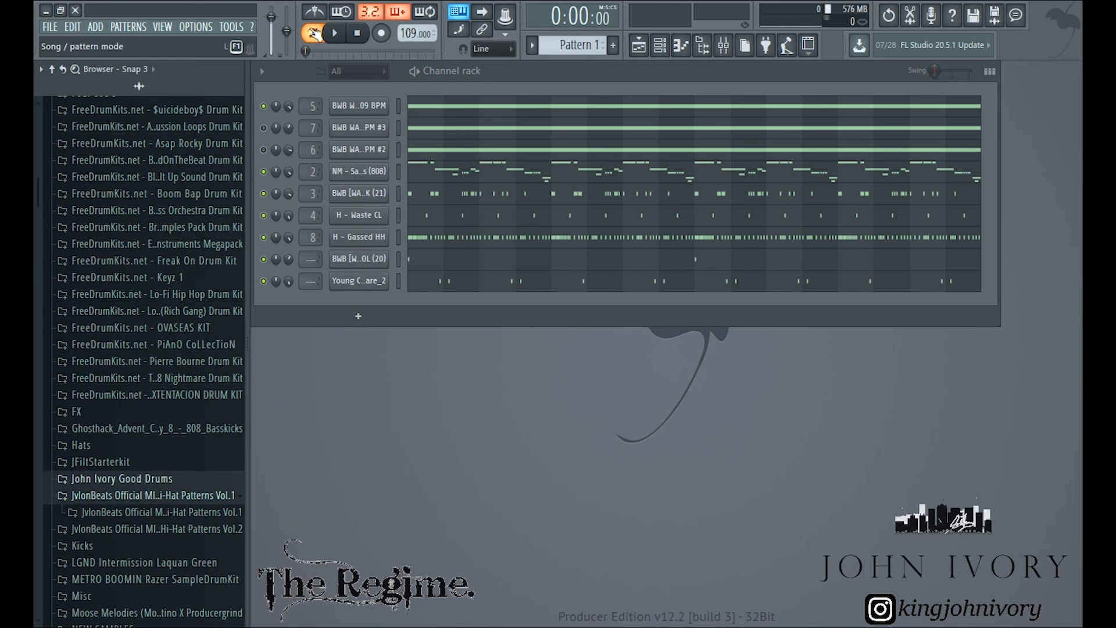
Balance the 808 and Young Chop Snare_2 channel volumes while playing the full pattern
left_click(345, 41)
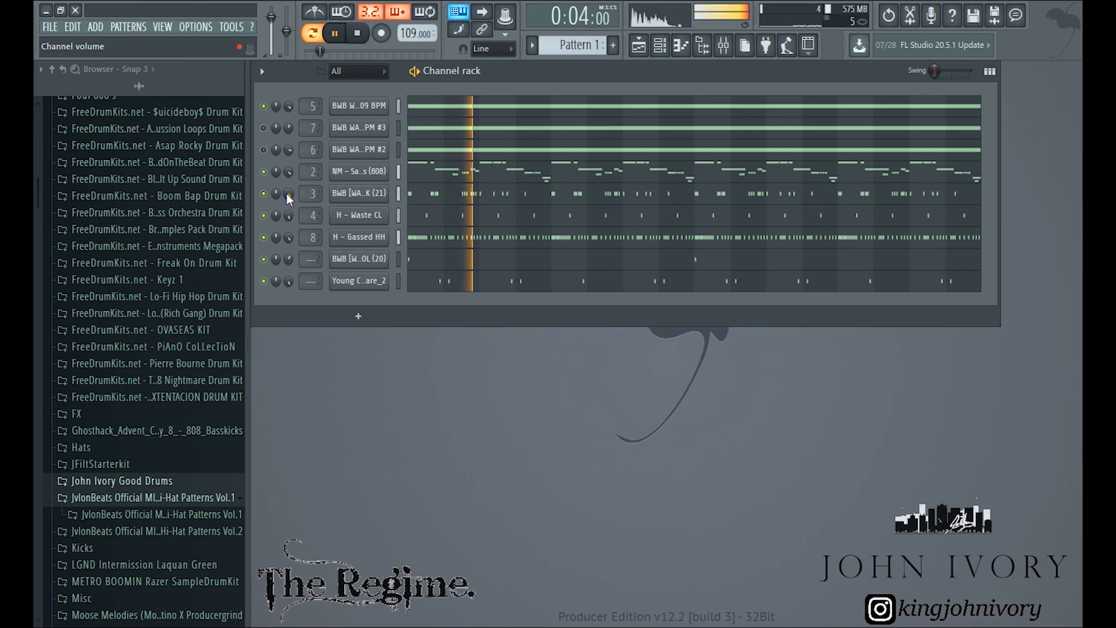
key("space")
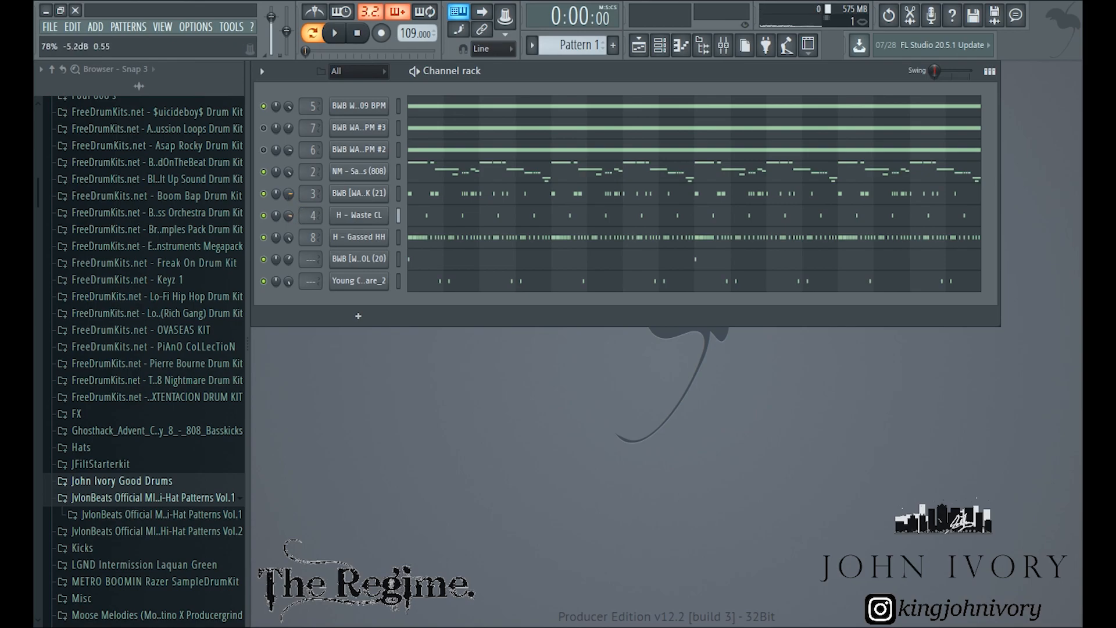
left_click_drag(289, 172, 289, 166)
left_click(345, 36)
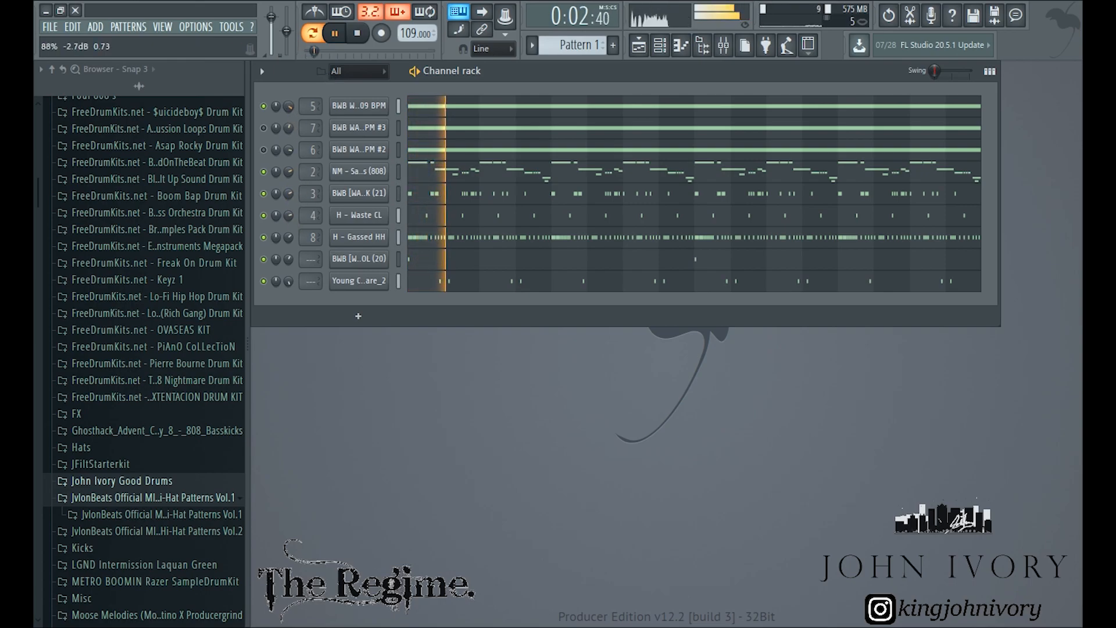
left_click_drag(288, 281, 288, 286)
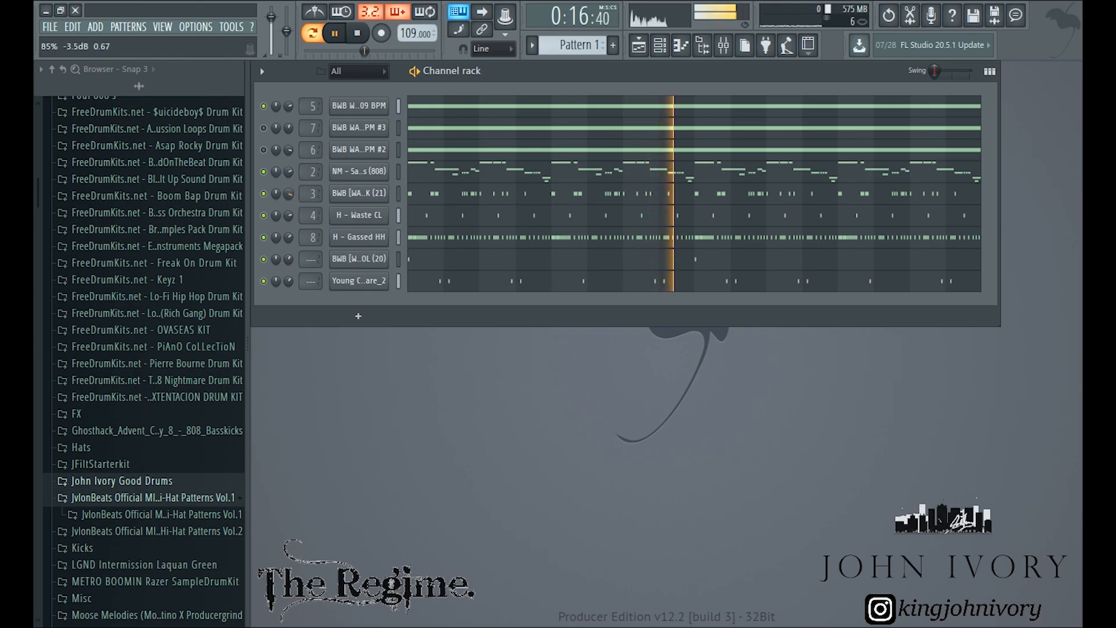
left_click_drag(289, 279, 289, 226)
Fine-tune the channel volumes of the 808, the original loop and KICK (21) during playback
left_click_drag(289, 172, 288, 158)
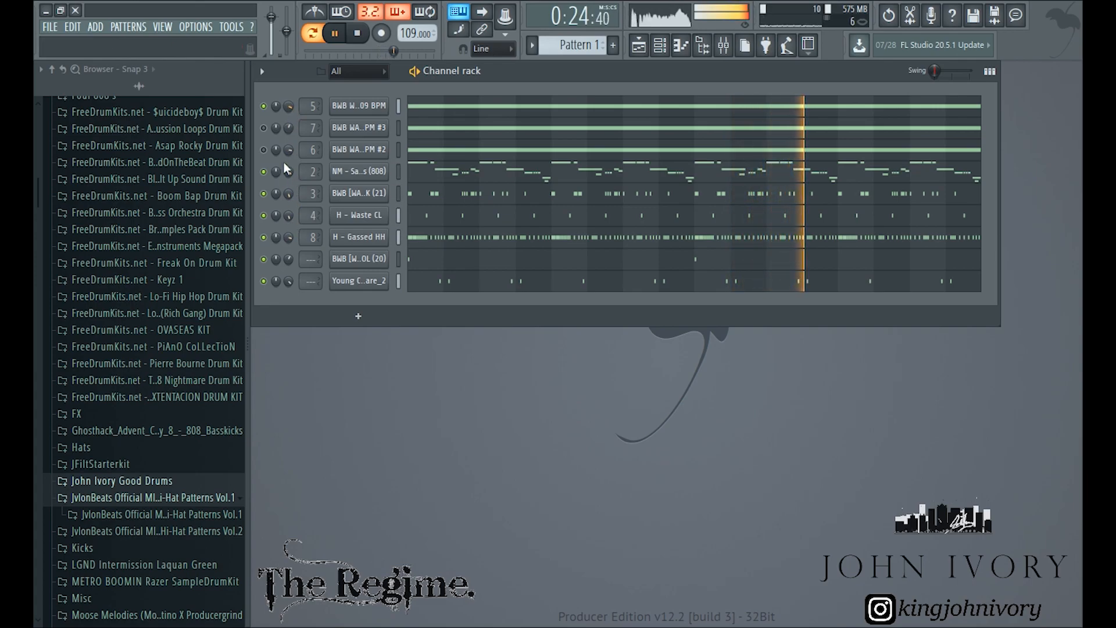
left_click_drag(287, 109, 287, 106)
left_click_drag(286, 199, 287, 194)
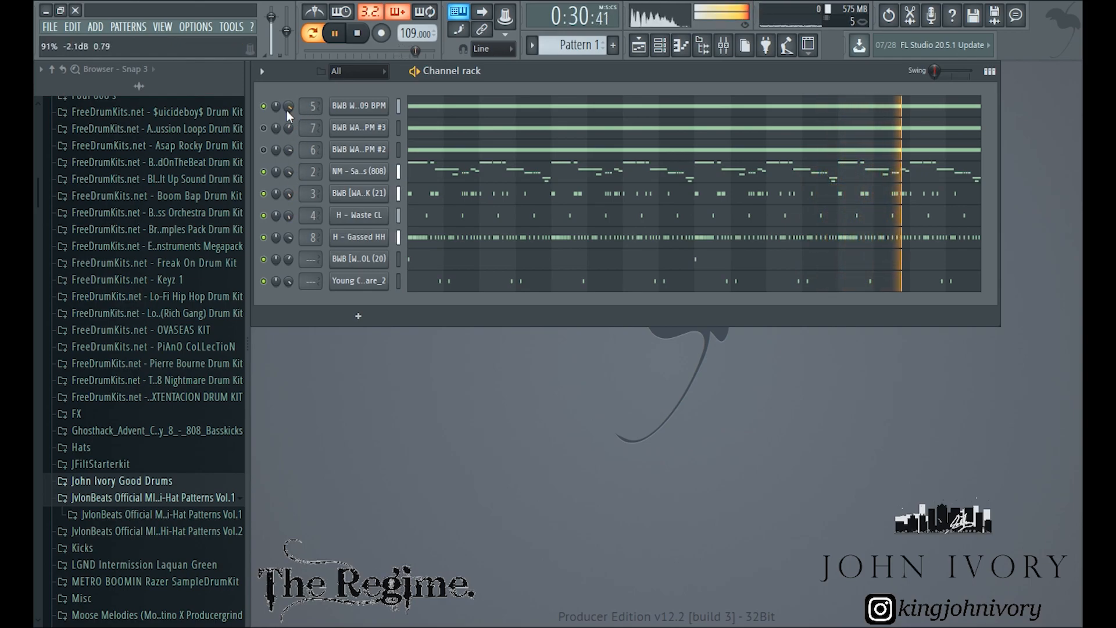
key("space")
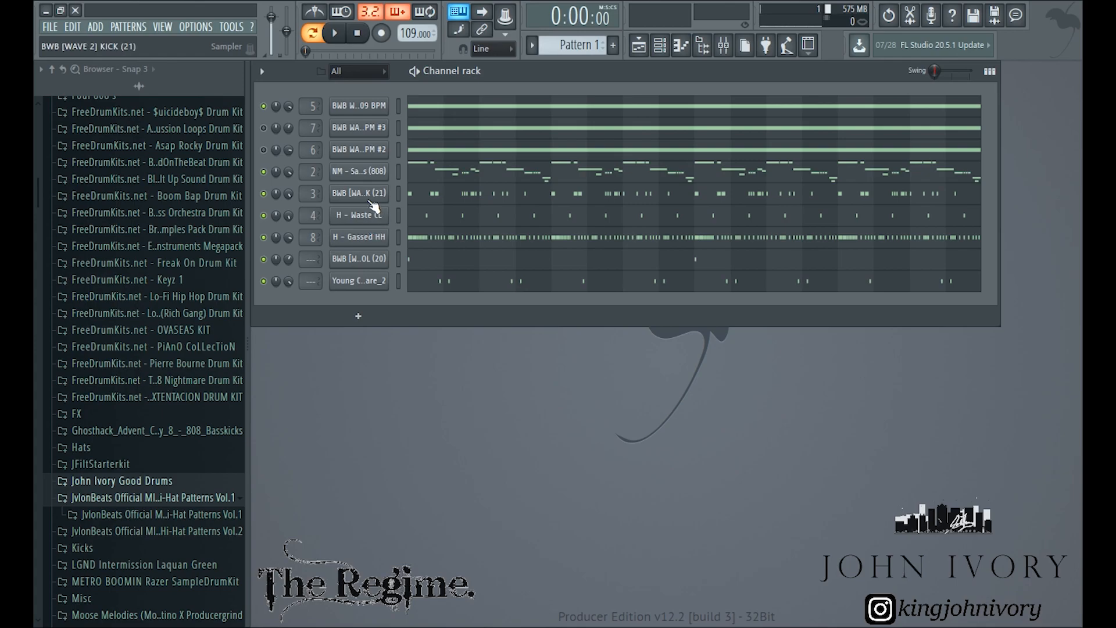
Audition only the original loop, KICK (21) and H - Waste CL with the other channels muted, and unmute the 808 during playback
left_click(376, 216)
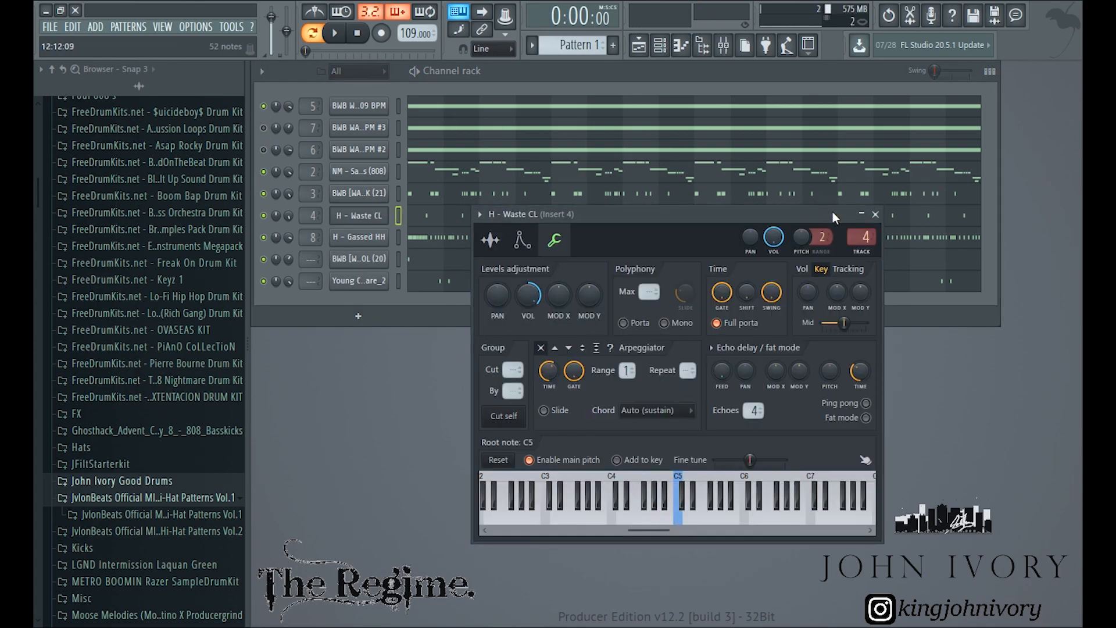
left_click(875, 214)
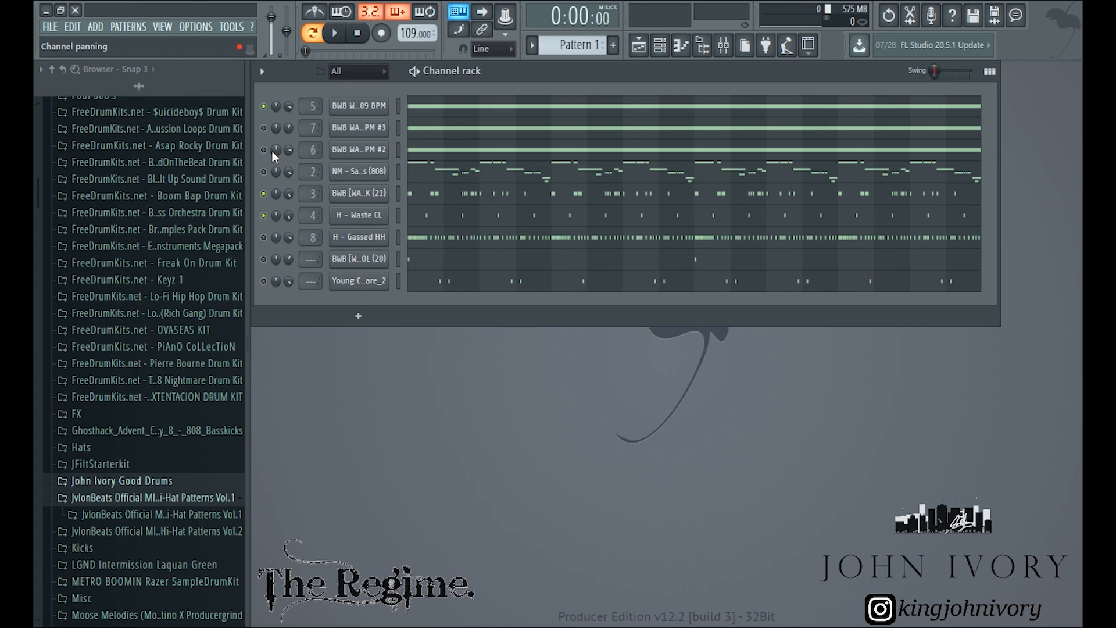
left_click(335, 33)
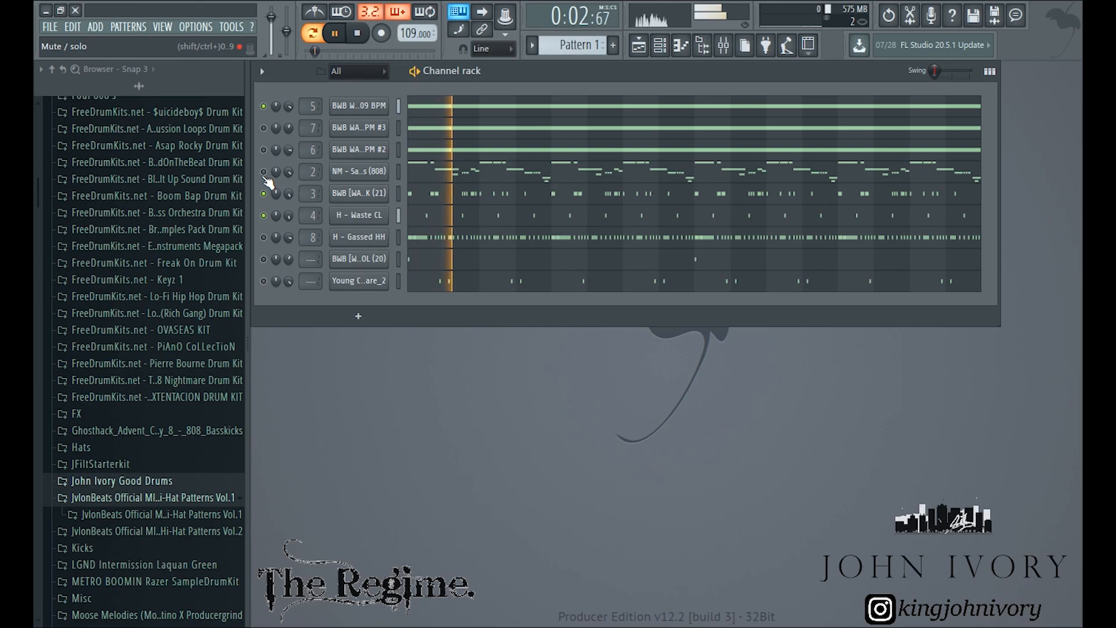
left_click(264, 171)
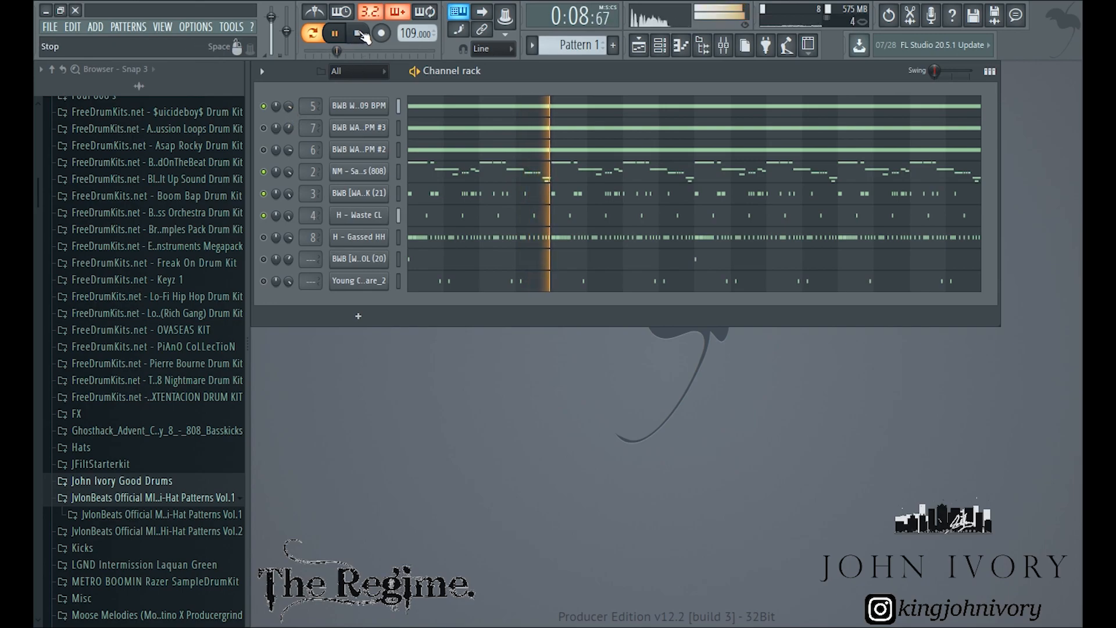
left_click(360, 35)
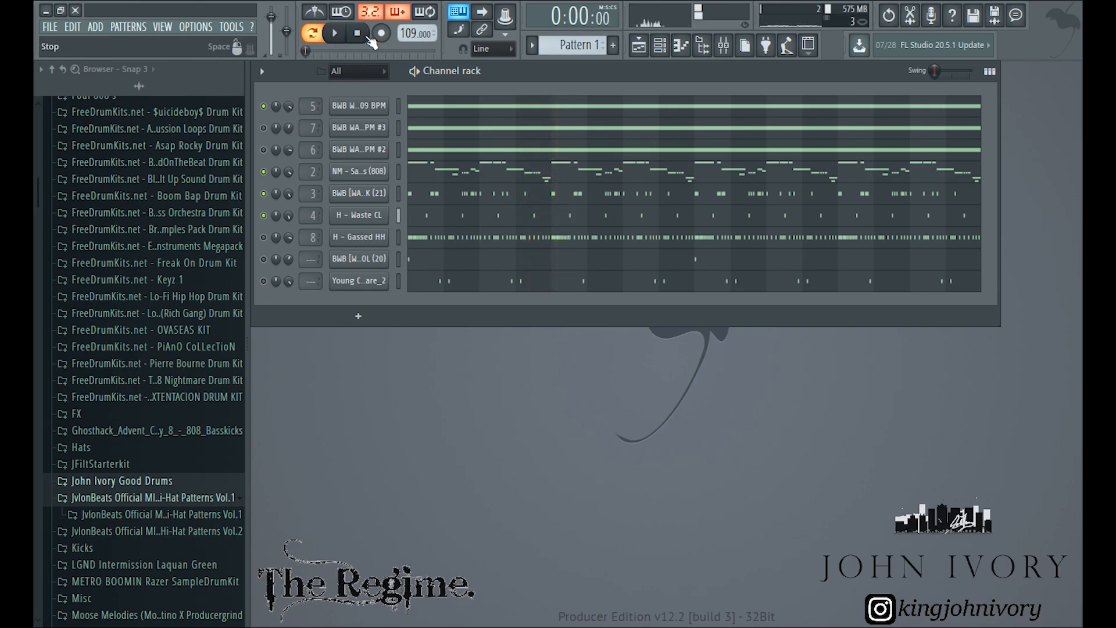